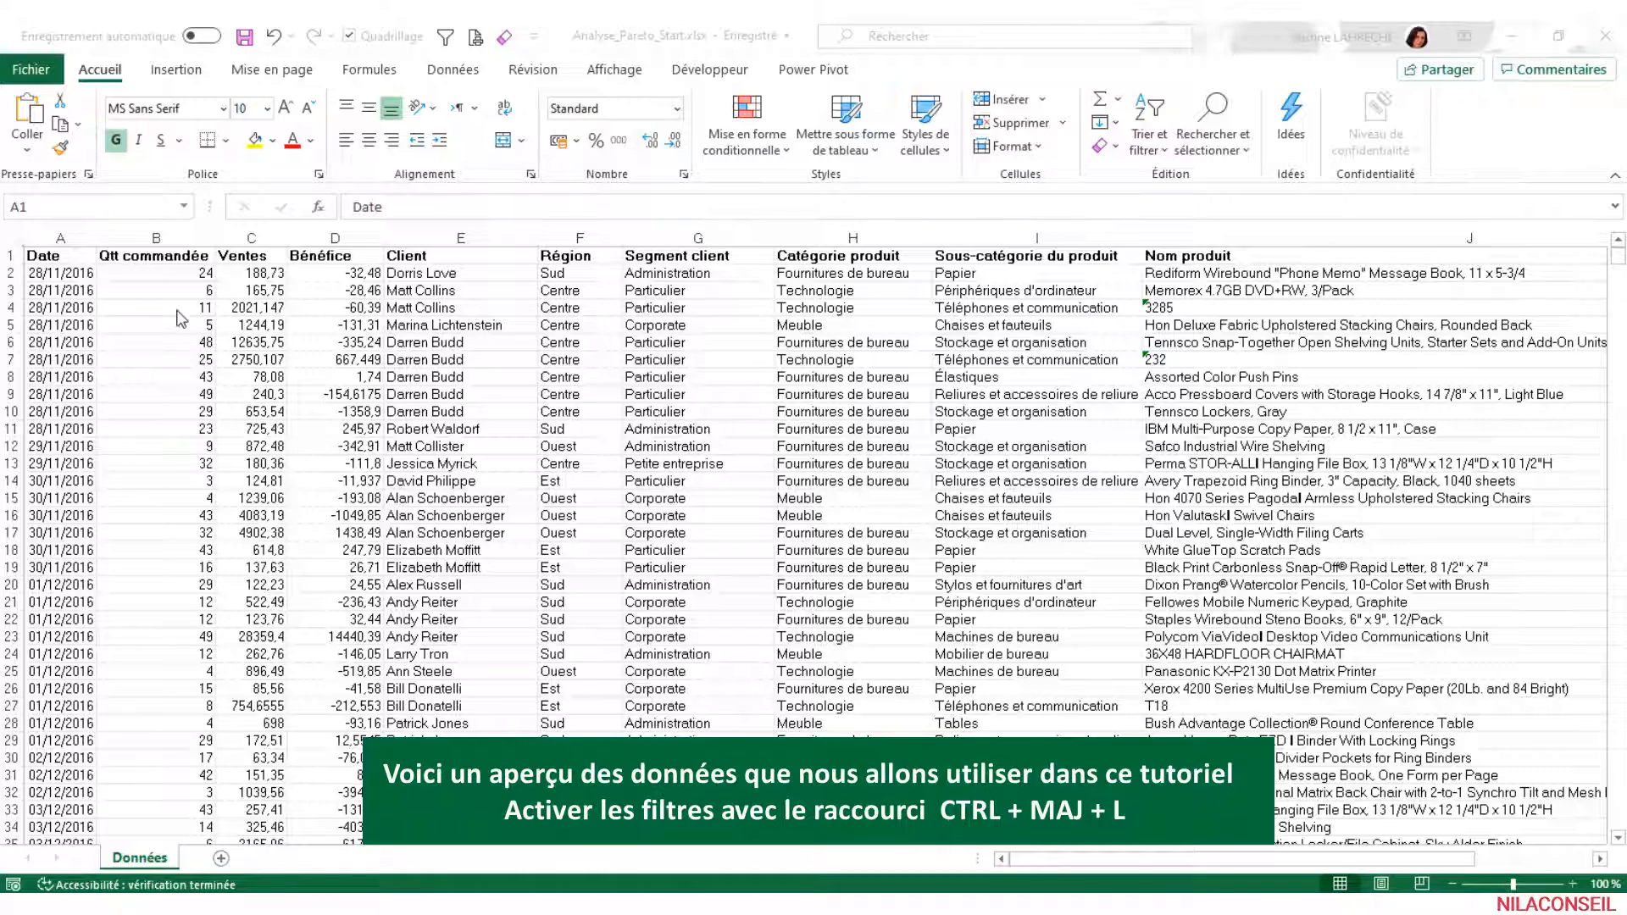
Turn on filters for the header row of the sales data on the Données sheet
{"action": "left_click", "coordinate": [91, 261]}
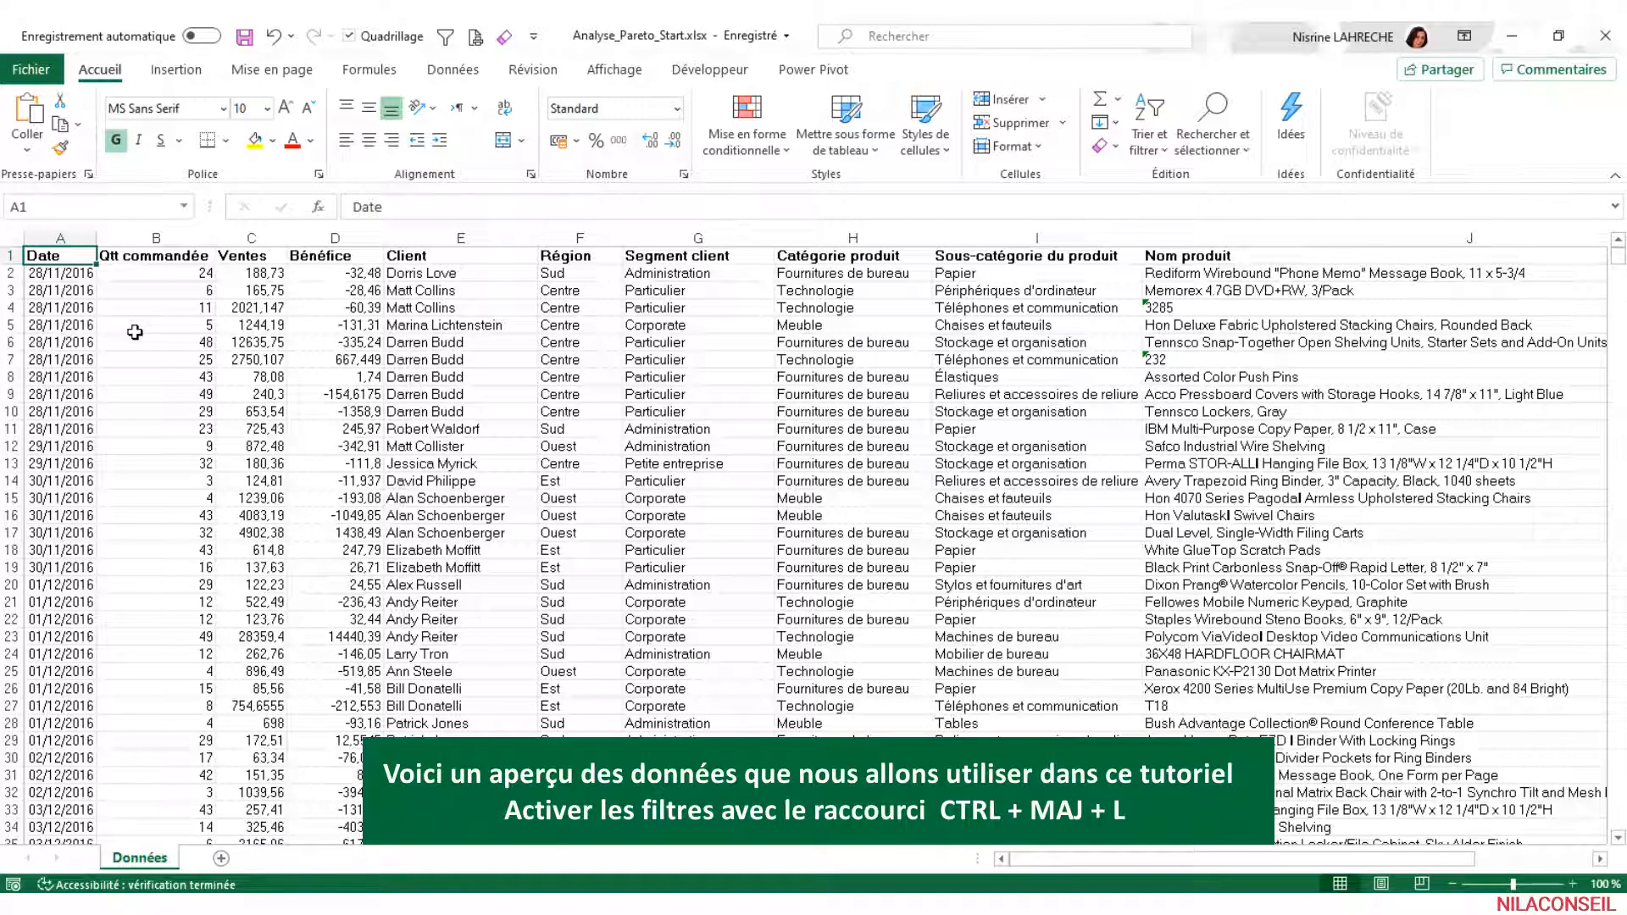
{"action": "key", "text": "ctrl+shift+l"}
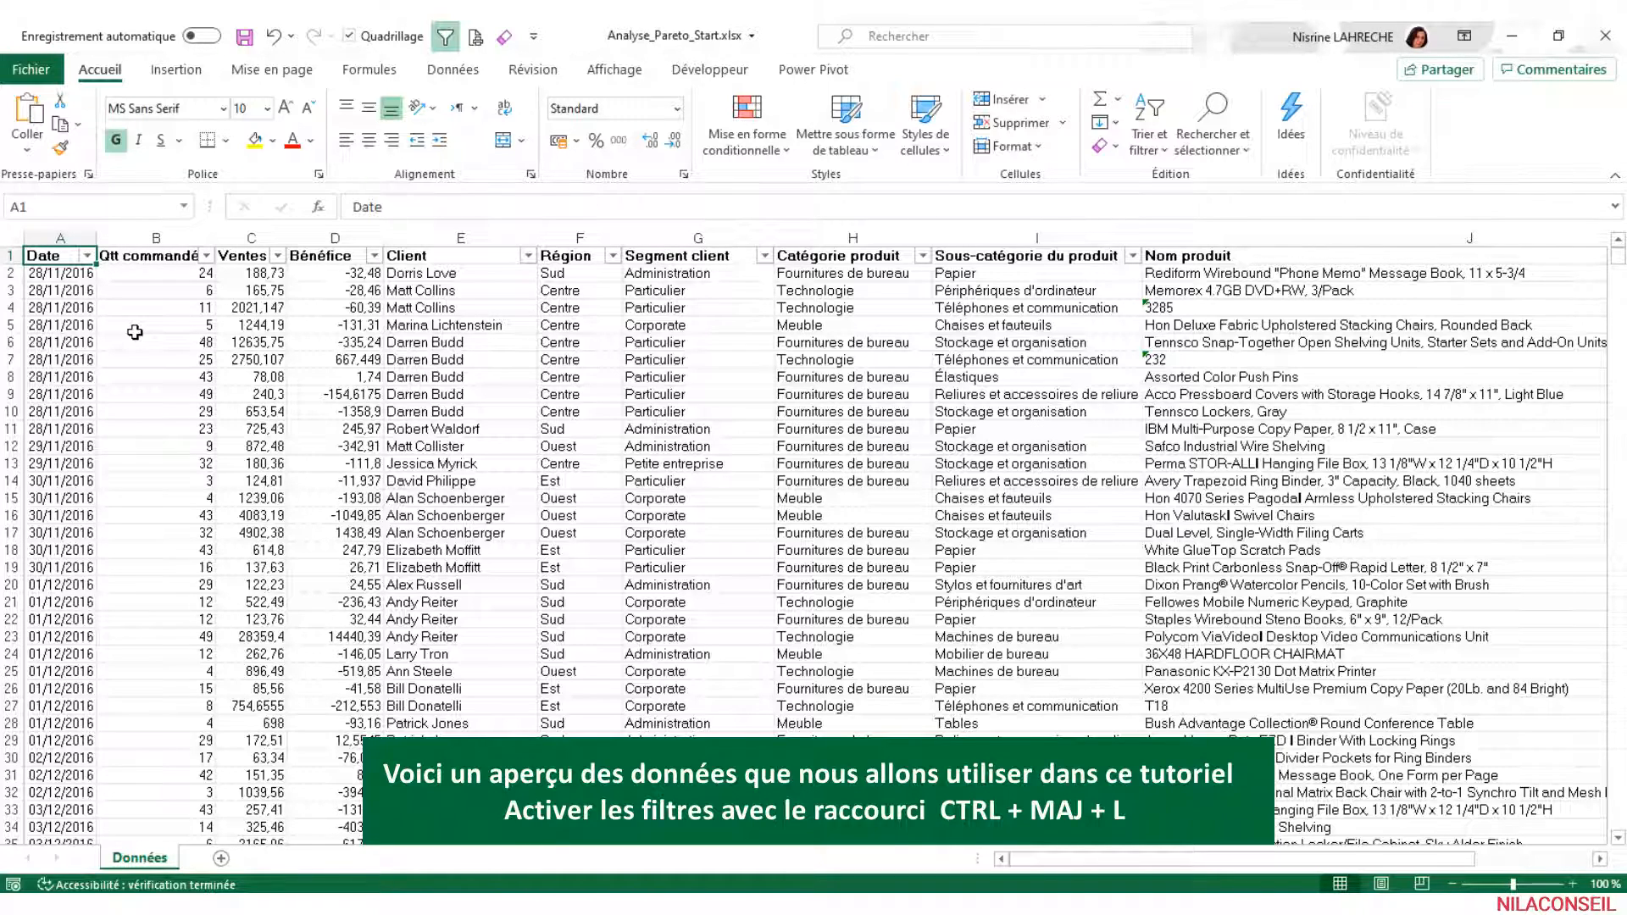
Examine the filter values of the Date, Région, Segment client, Catégorie produit and Sous-catégorie du produit columns without applying any filter
{"action": "left_click", "coordinate": [87, 256]}
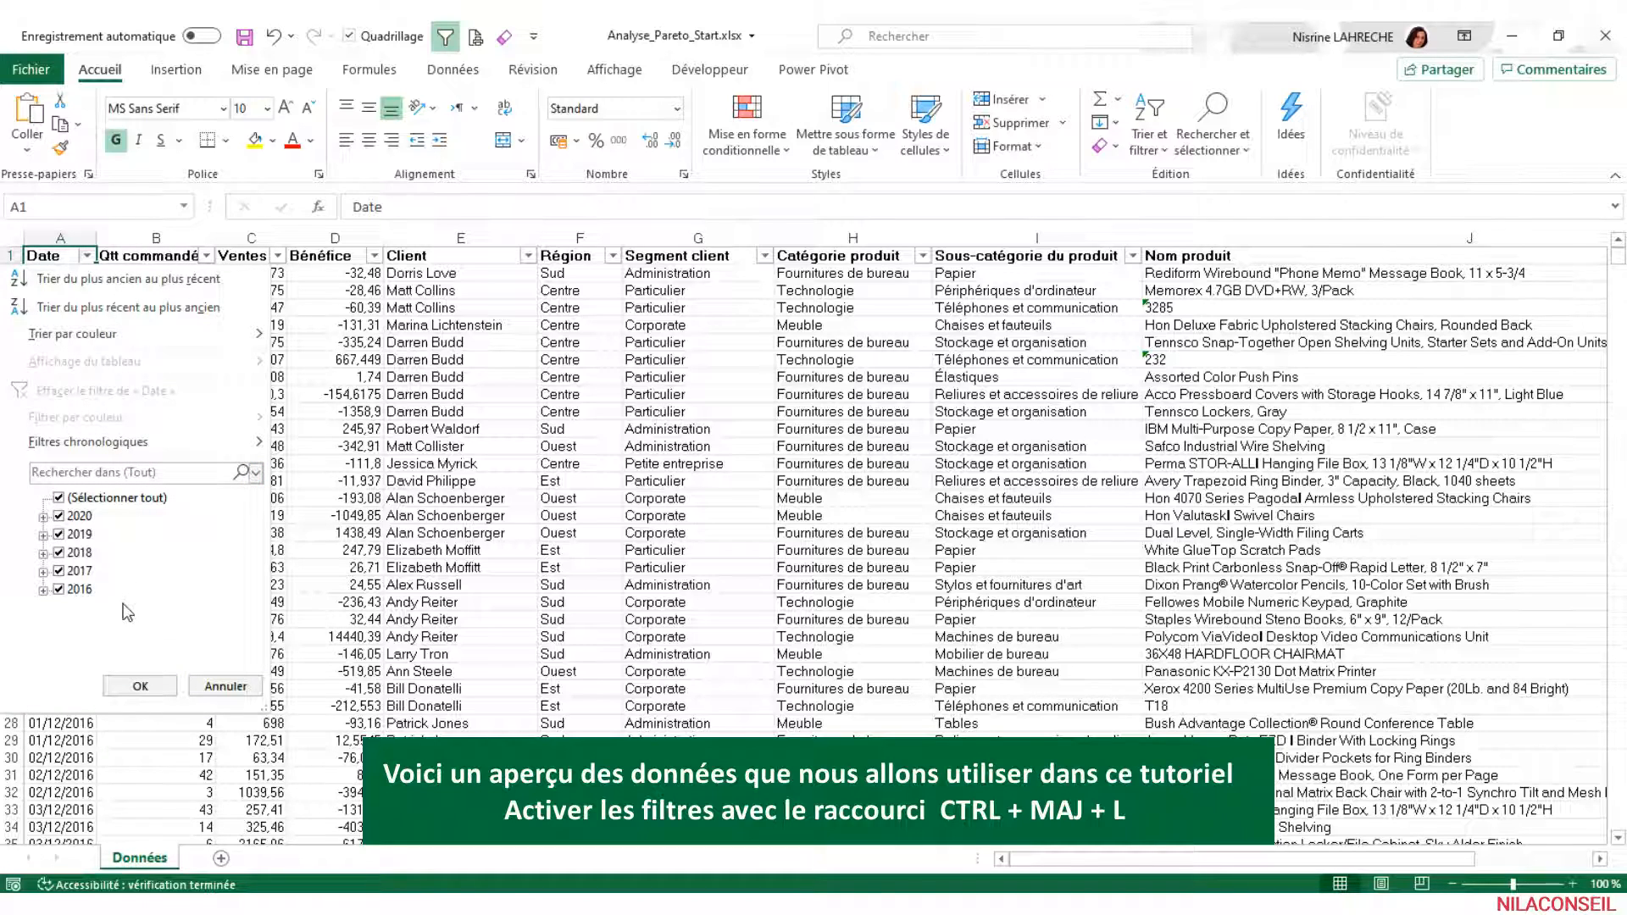
{"action": "left_click", "coordinate": [224, 686]}
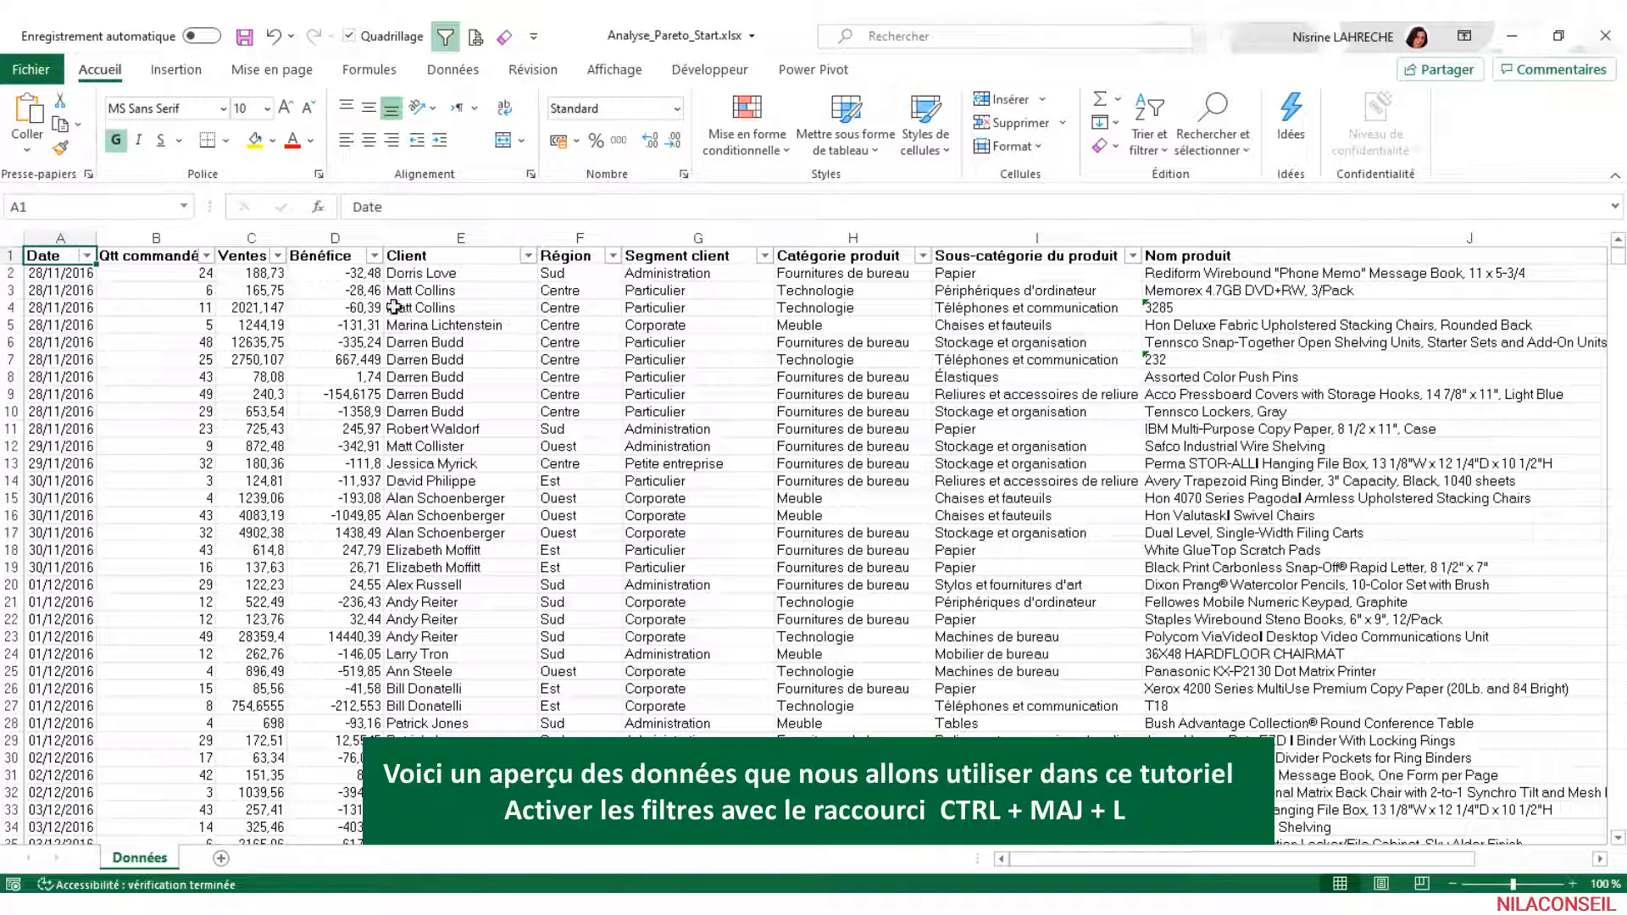
{"action": "left_click", "coordinate": [612, 255]}
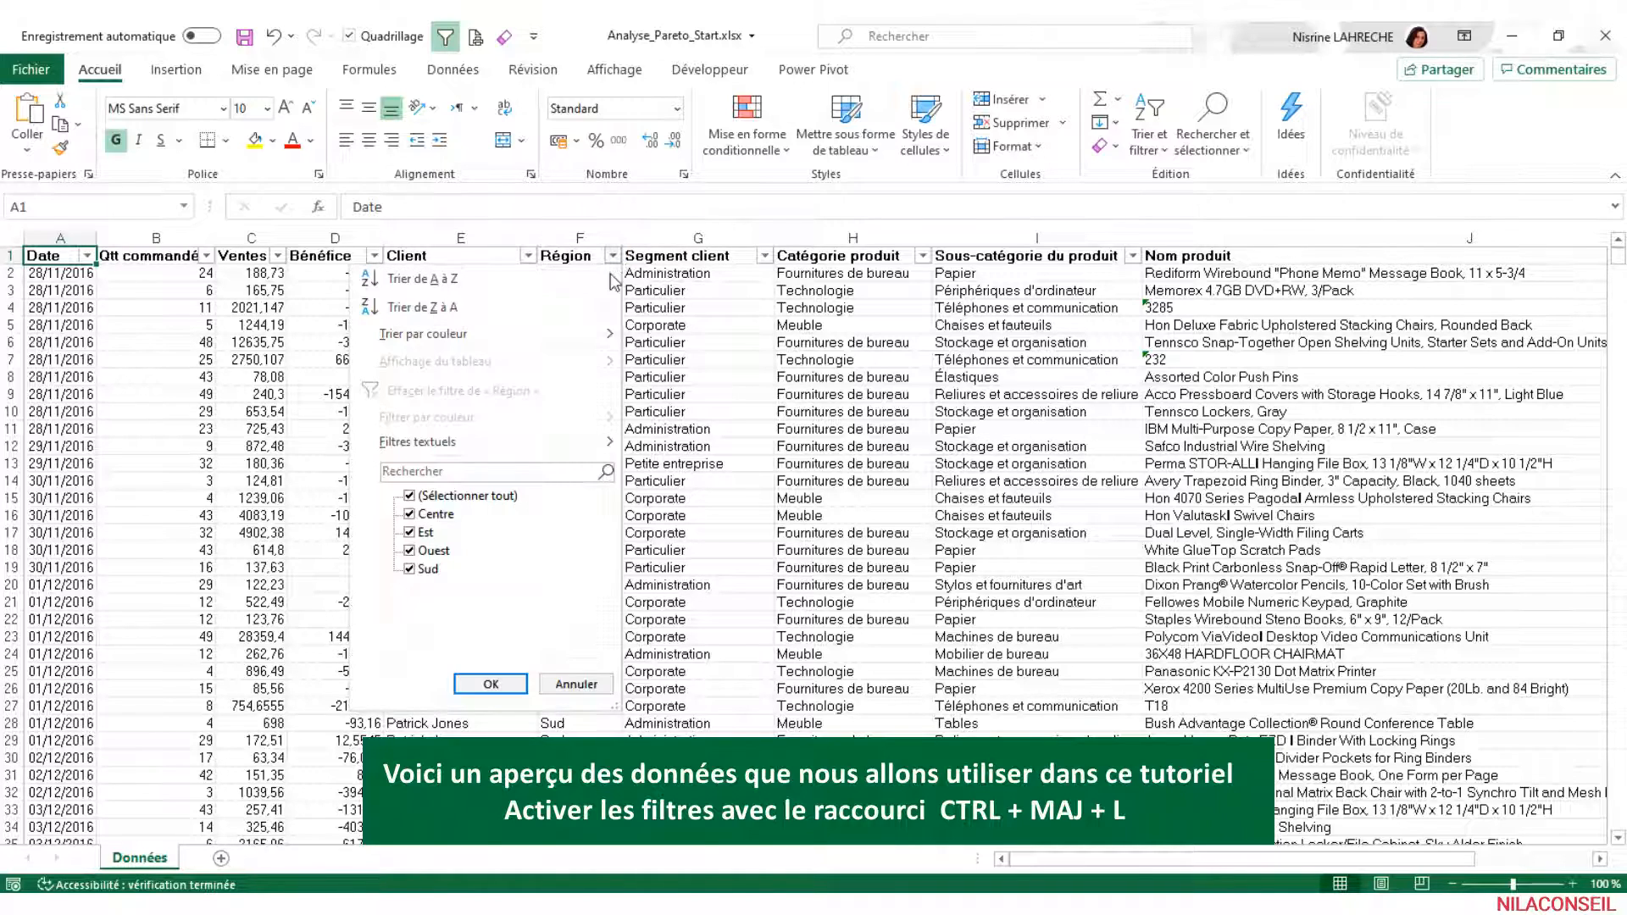
{"action": "left_click", "coordinate": [577, 684]}
{"action": "left_click", "coordinate": [765, 256]}
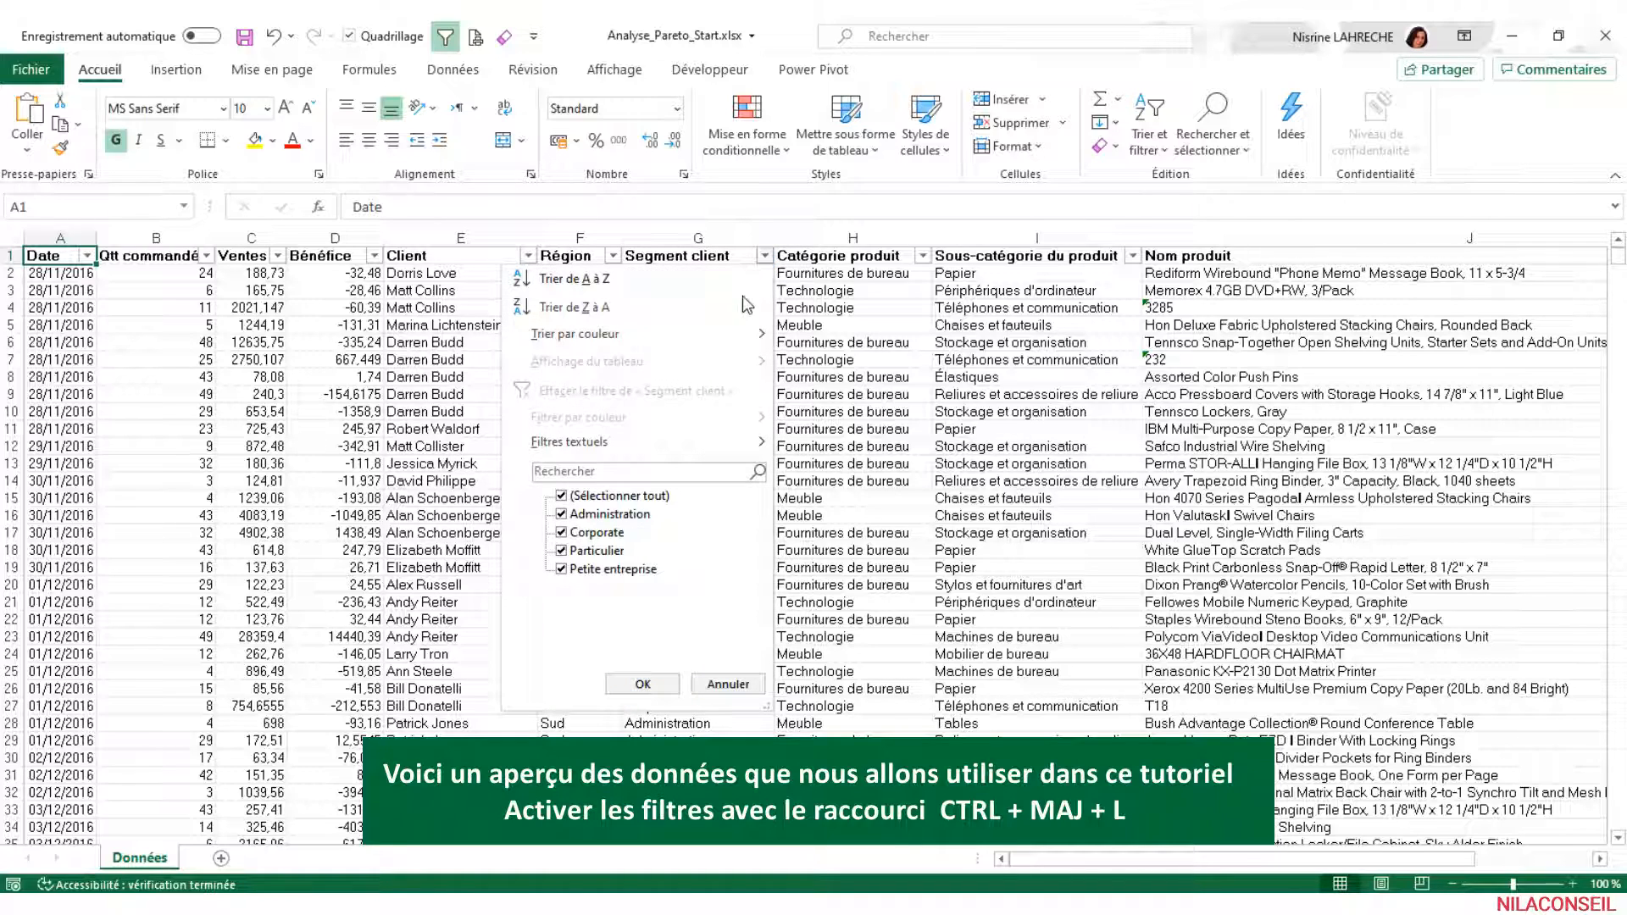
{"action": "left_click", "coordinate": [727, 683]}
{"action": "left_click", "coordinate": [923, 255]}
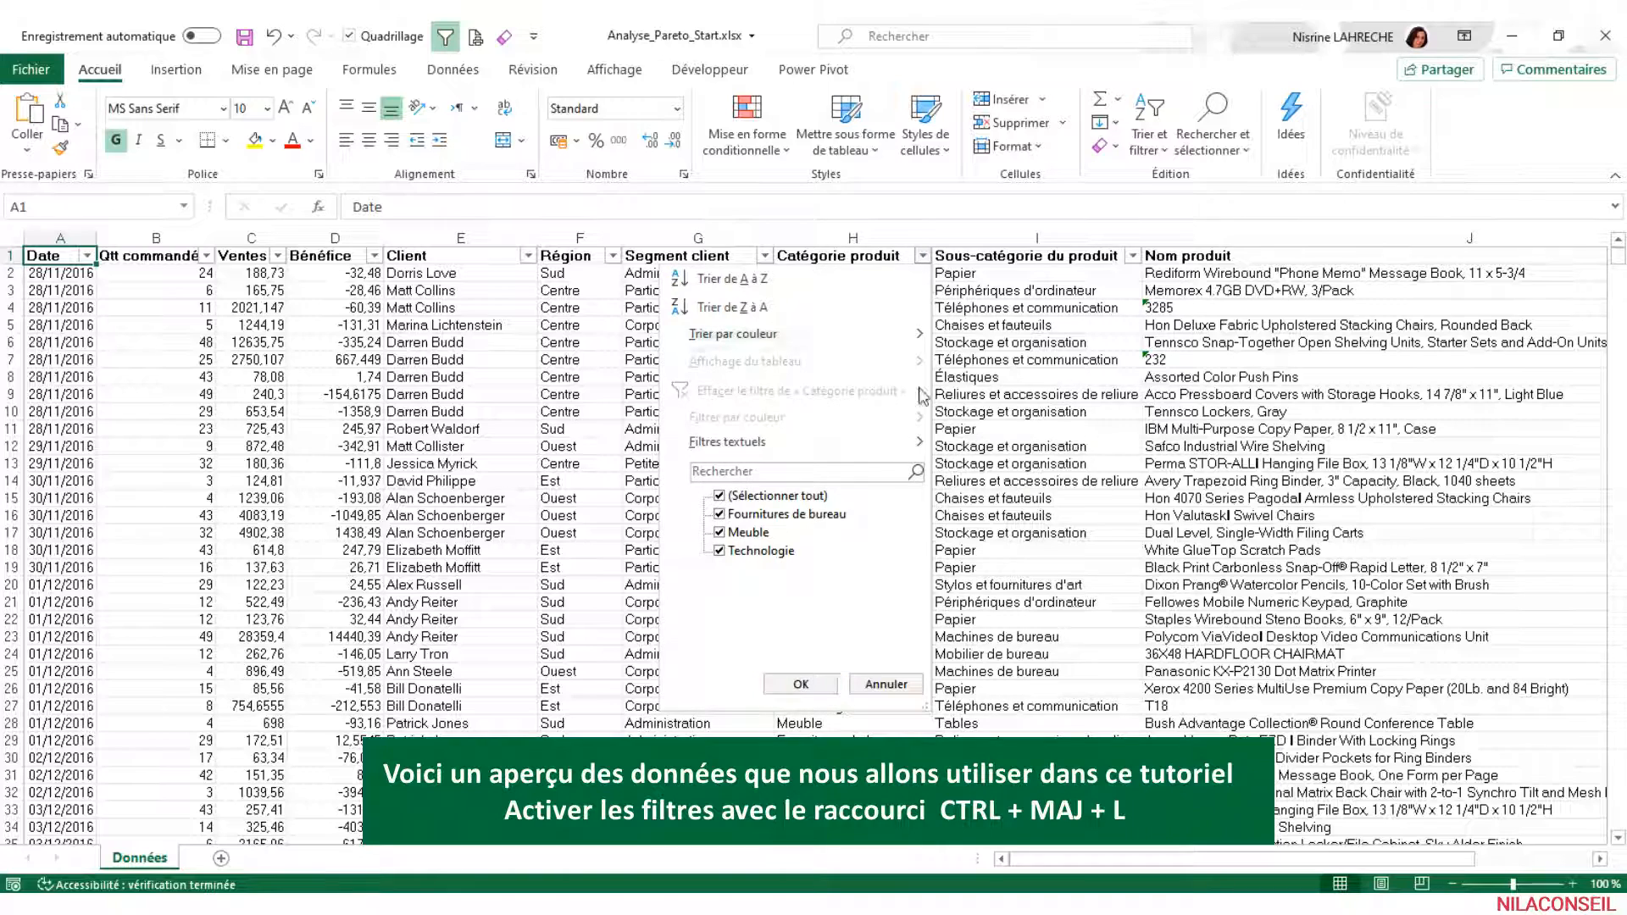
{"action": "left_click", "coordinate": [887, 684]}
{"action": "left_click", "coordinate": [1135, 256]}
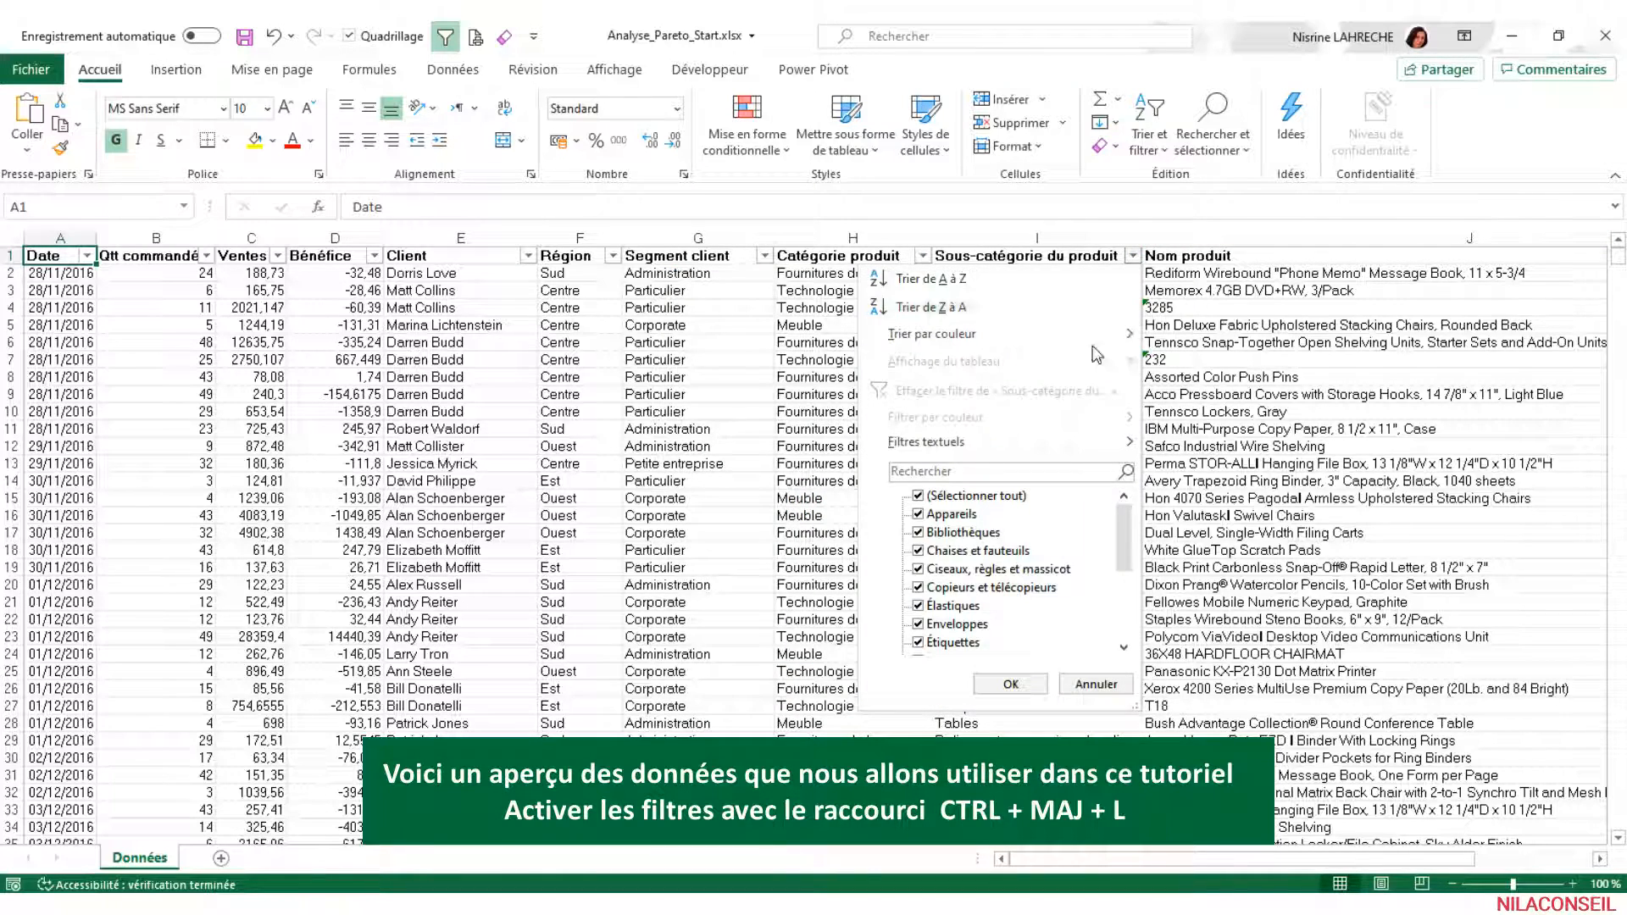
{"action": "left_click_drag", "start_coordinate": [1127, 556], "coordinate": [1120, 651]}
{"action": "left_click", "coordinate": [1096, 684]}
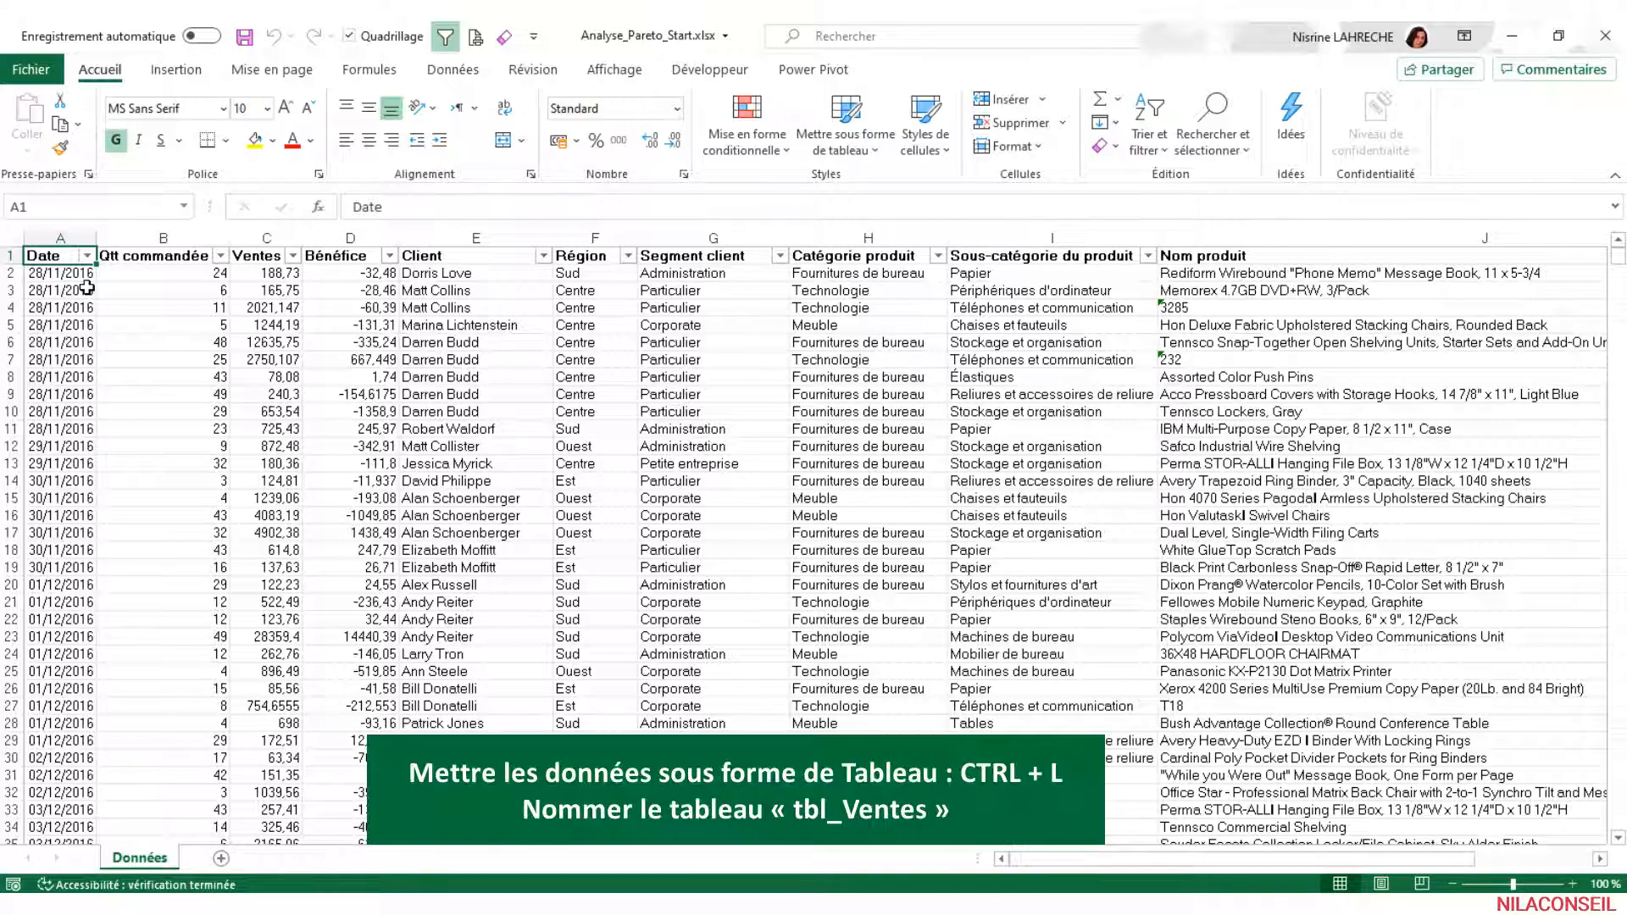
Convert the data range $A$1:$J$8400 with headers into a table and name it tbl_Ventes
{"action": "key", "text": "ctrl+l"}
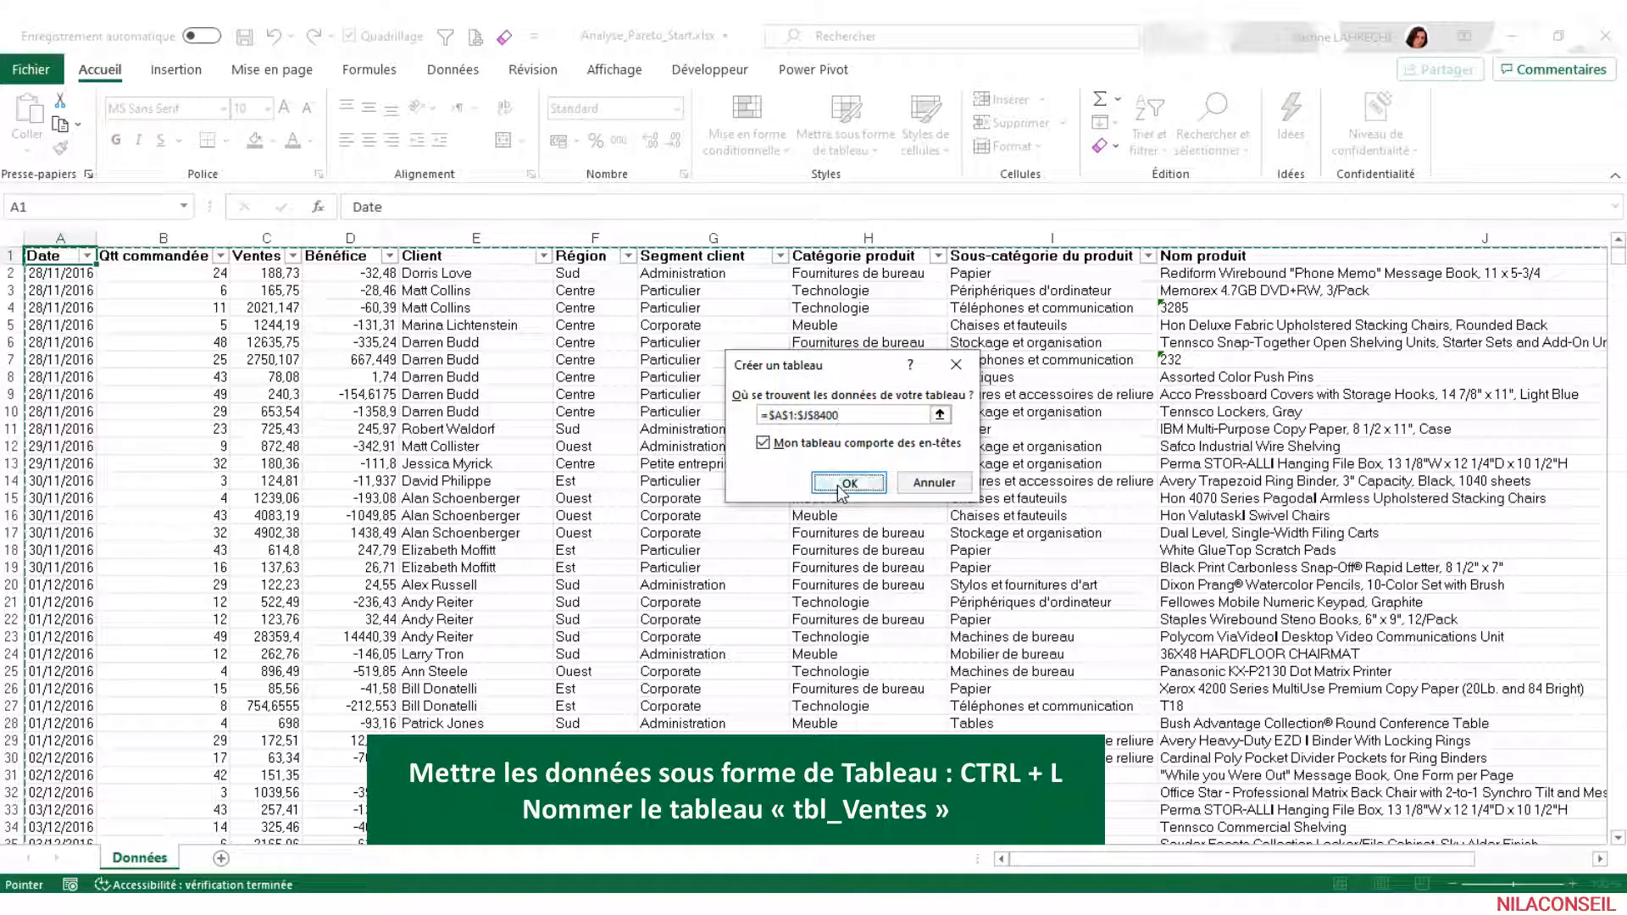
{"action": "left_click", "coordinate": [839, 481]}
{"action": "left_click", "coordinate": [76, 125]}
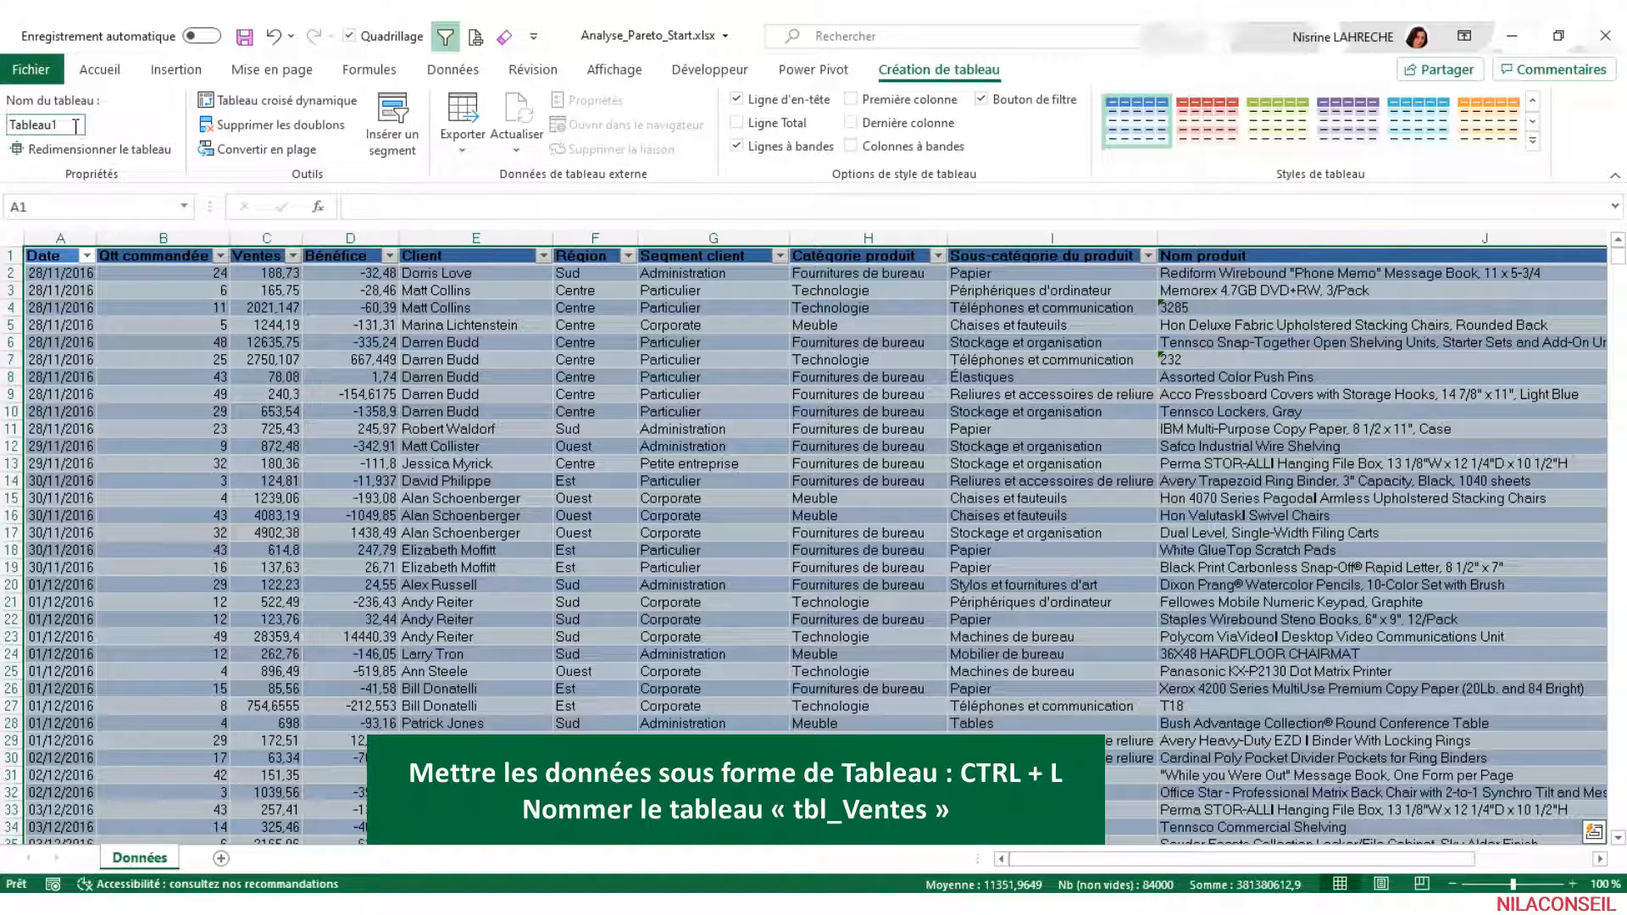
{"action": "type", "text": "tbl_Ventes"}
Insert a pivot table based on tbl_Ventes in a new worksheet
{"action": "left_click", "coordinate": [176, 69]}
{"action": "left_click", "coordinate": [35, 110]}
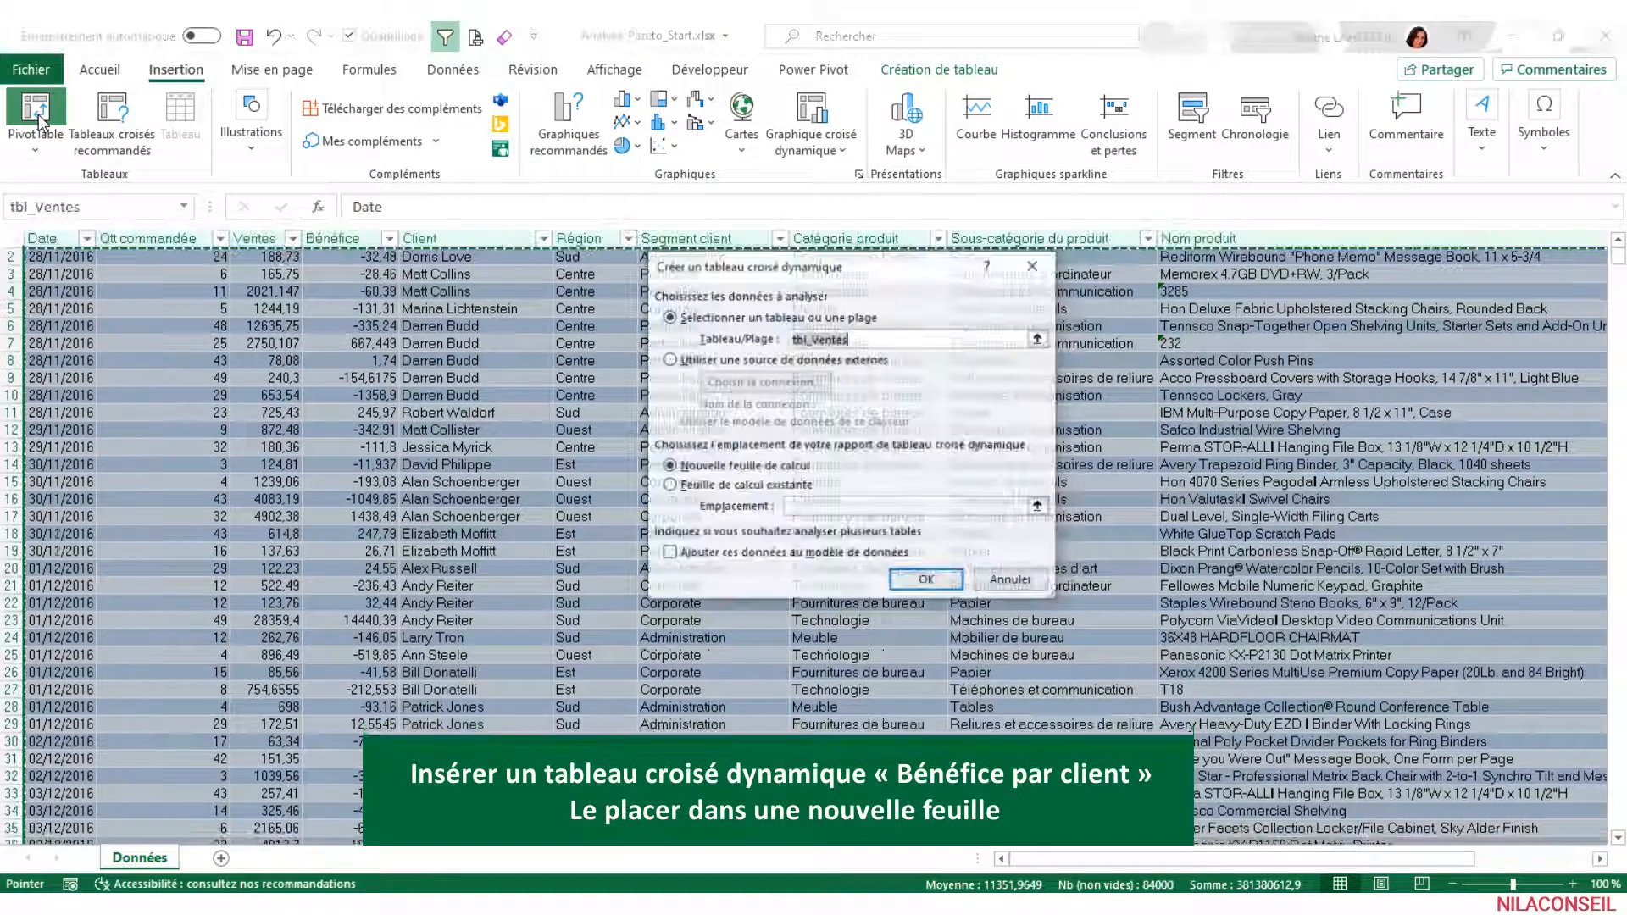
{"action": "left_click", "coordinate": [927, 581]}
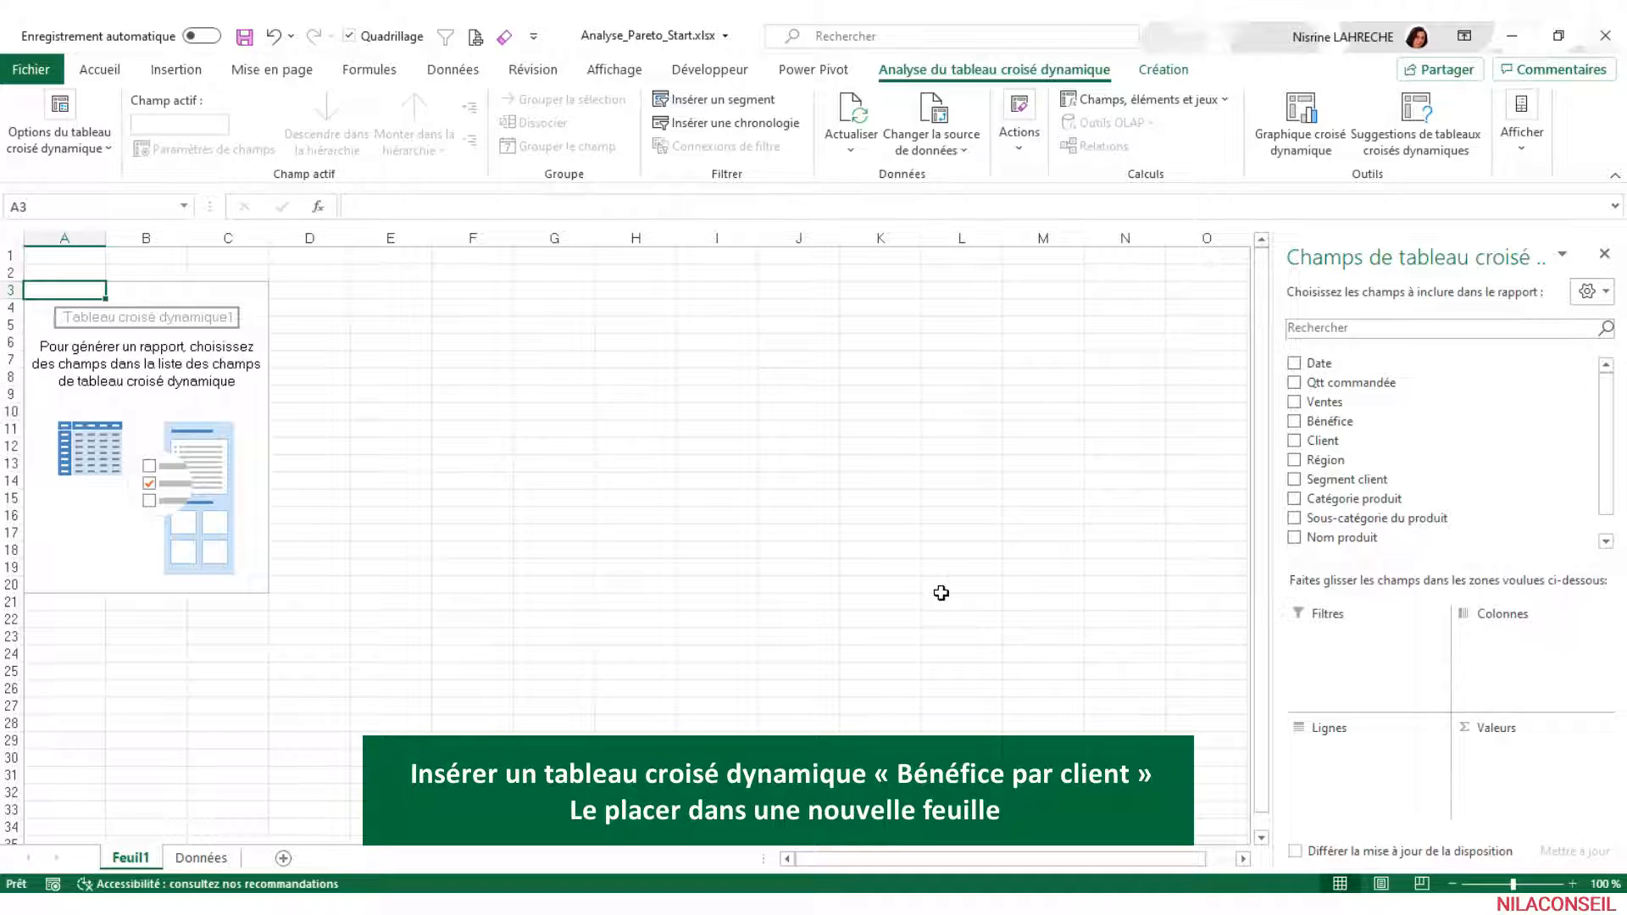
Add Client as rows and Bénéfice as summed values to the pivot table, and widen column B to fit its header
{"action": "left_click", "coordinate": [1296, 441]}
{"action": "left_click", "coordinate": [1295, 422]}
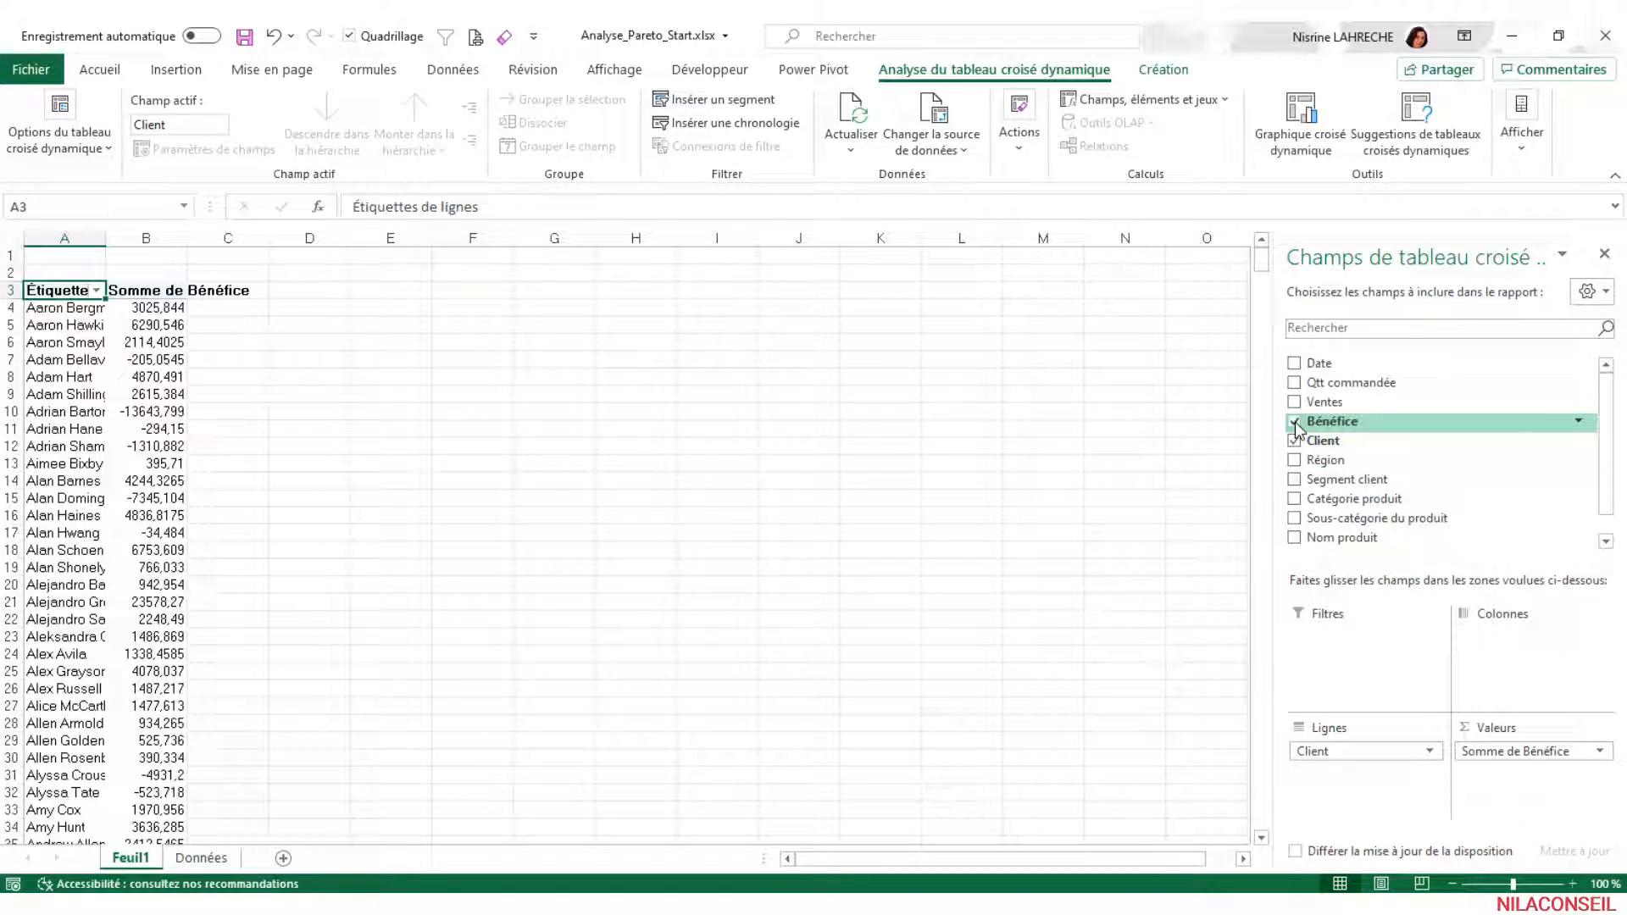
{"action": "left_click_drag", "start_coordinate": [187, 243], "coordinate": [251, 246]}
Format the pivot table's profit values as numbers with a thousands separator and 0 decimals
{"action": "left_click", "coordinate": [215, 307]}
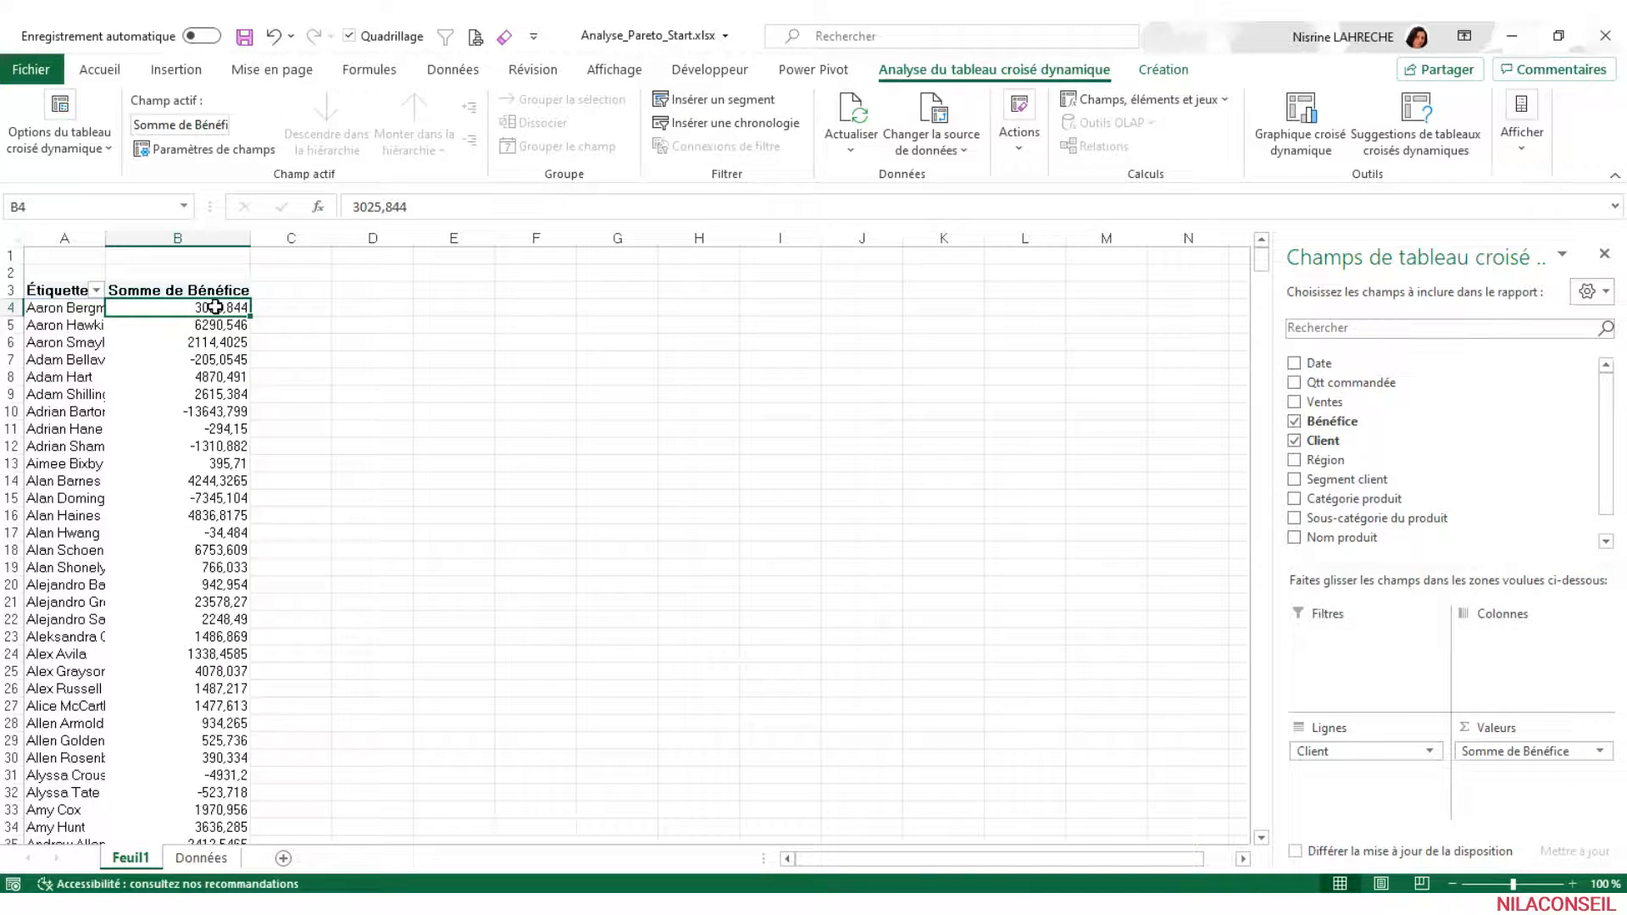
{"action": "right_click", "coordinate": [215, 306]}
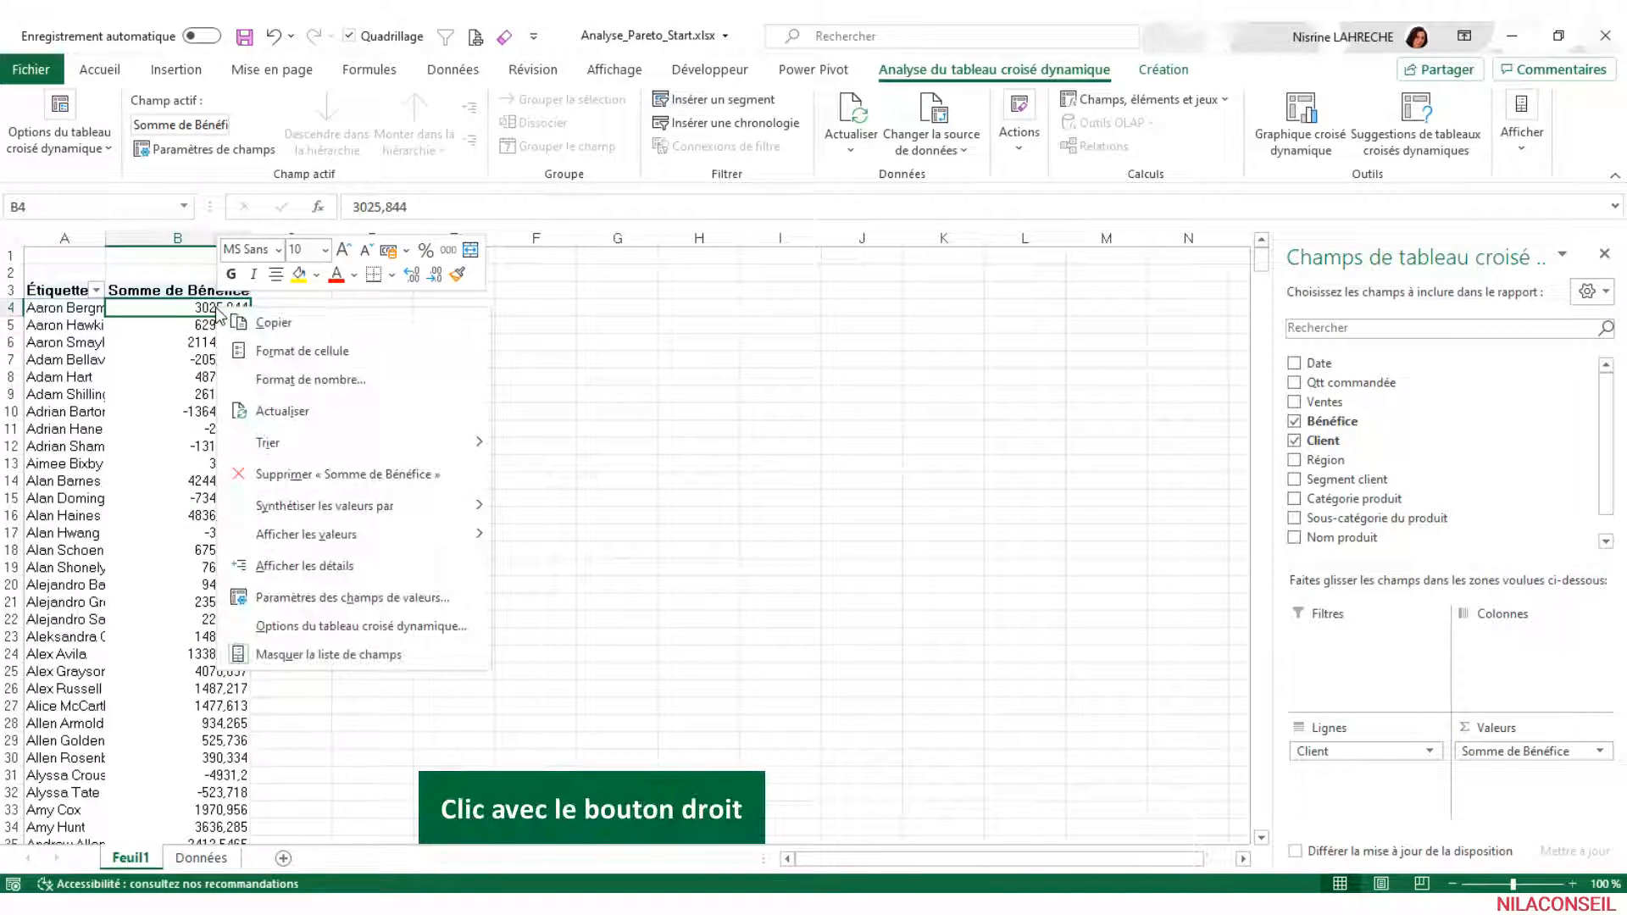
{"action": "left_click", "coordinate": [287, 378]}
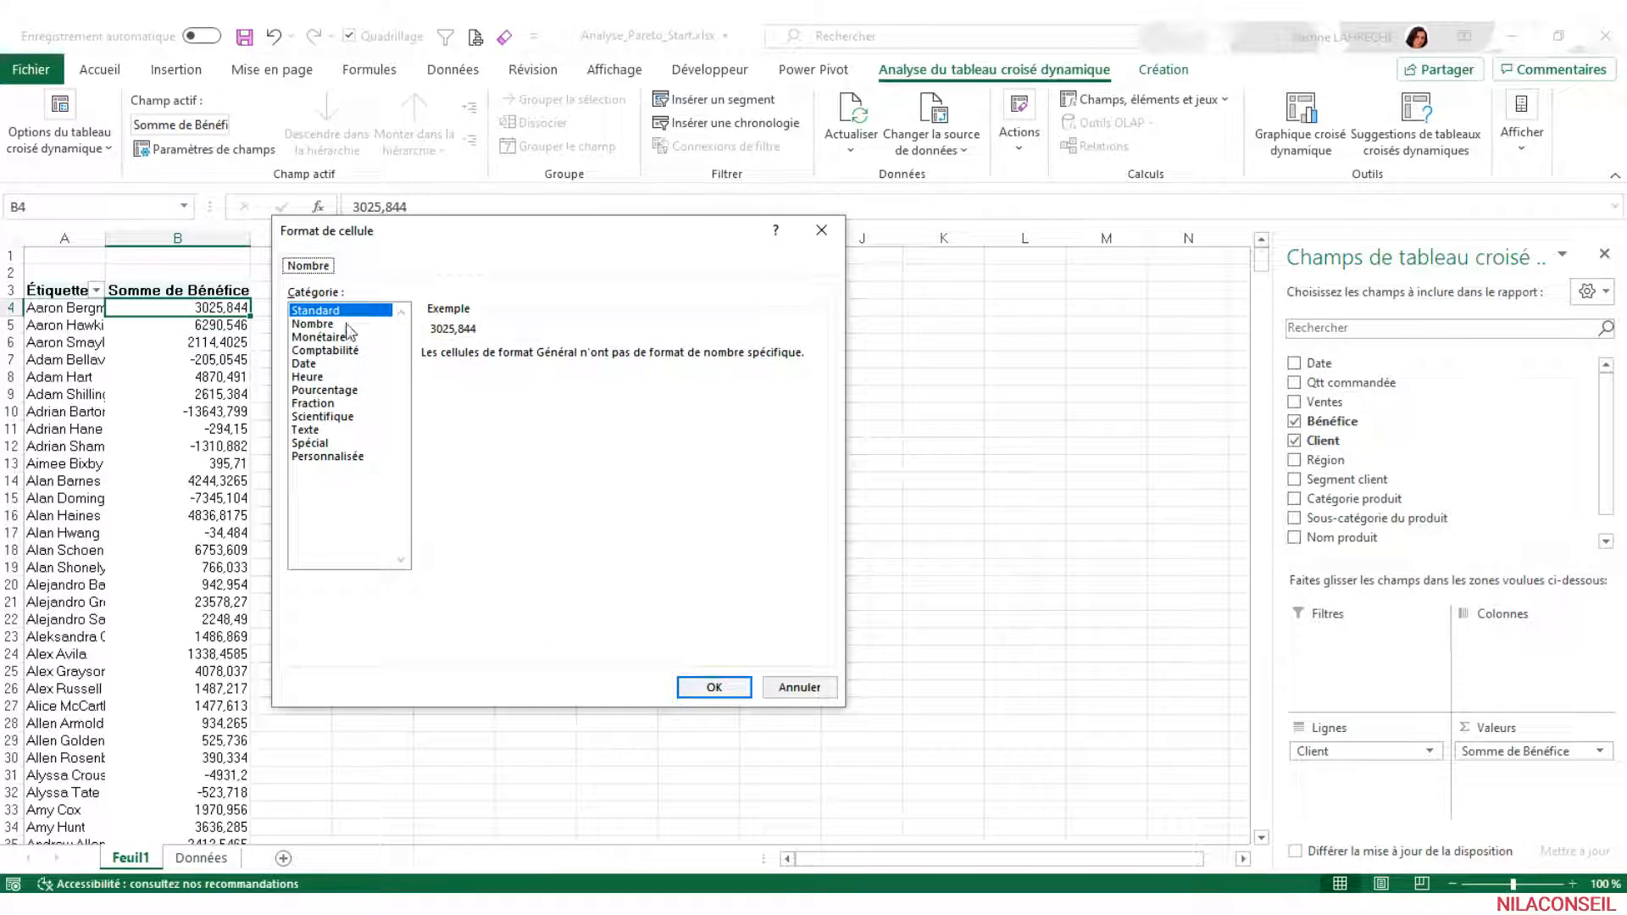
{"action": "left_click", "coordinate": [344, 326]}
{"action": "left_click", "coordinate": [428, 380]}
{"action": "left_click", "coordinate": [598, 359]}
{"action": "left_click", "coordinate": [599, 359]}
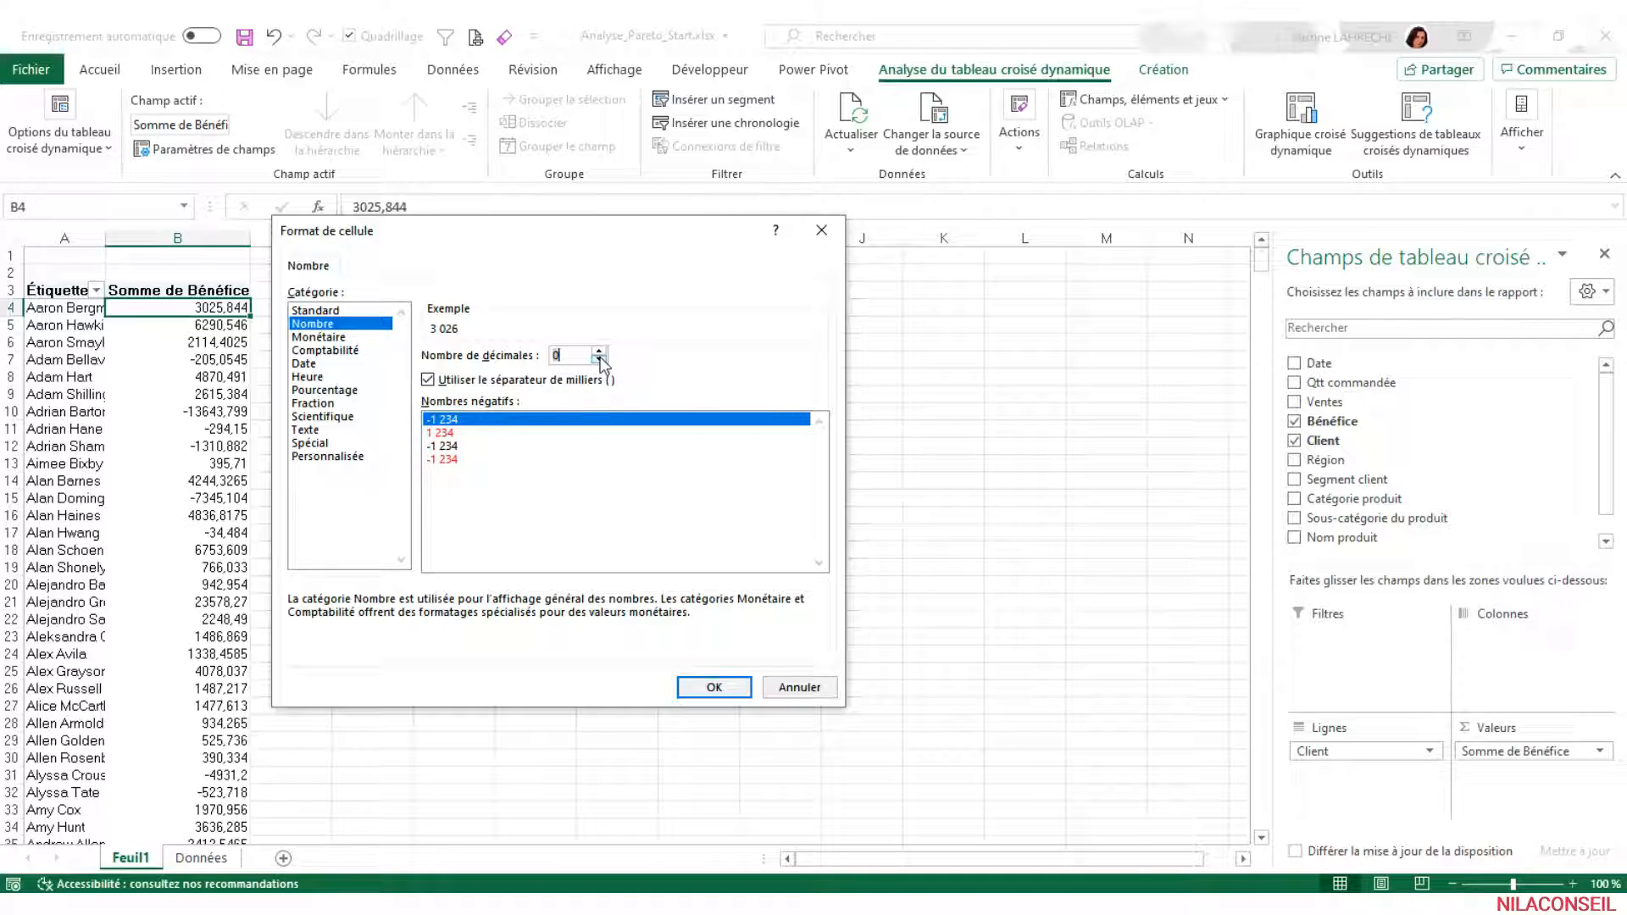
{"action": "left_click", "coordinate": [713, 687]}
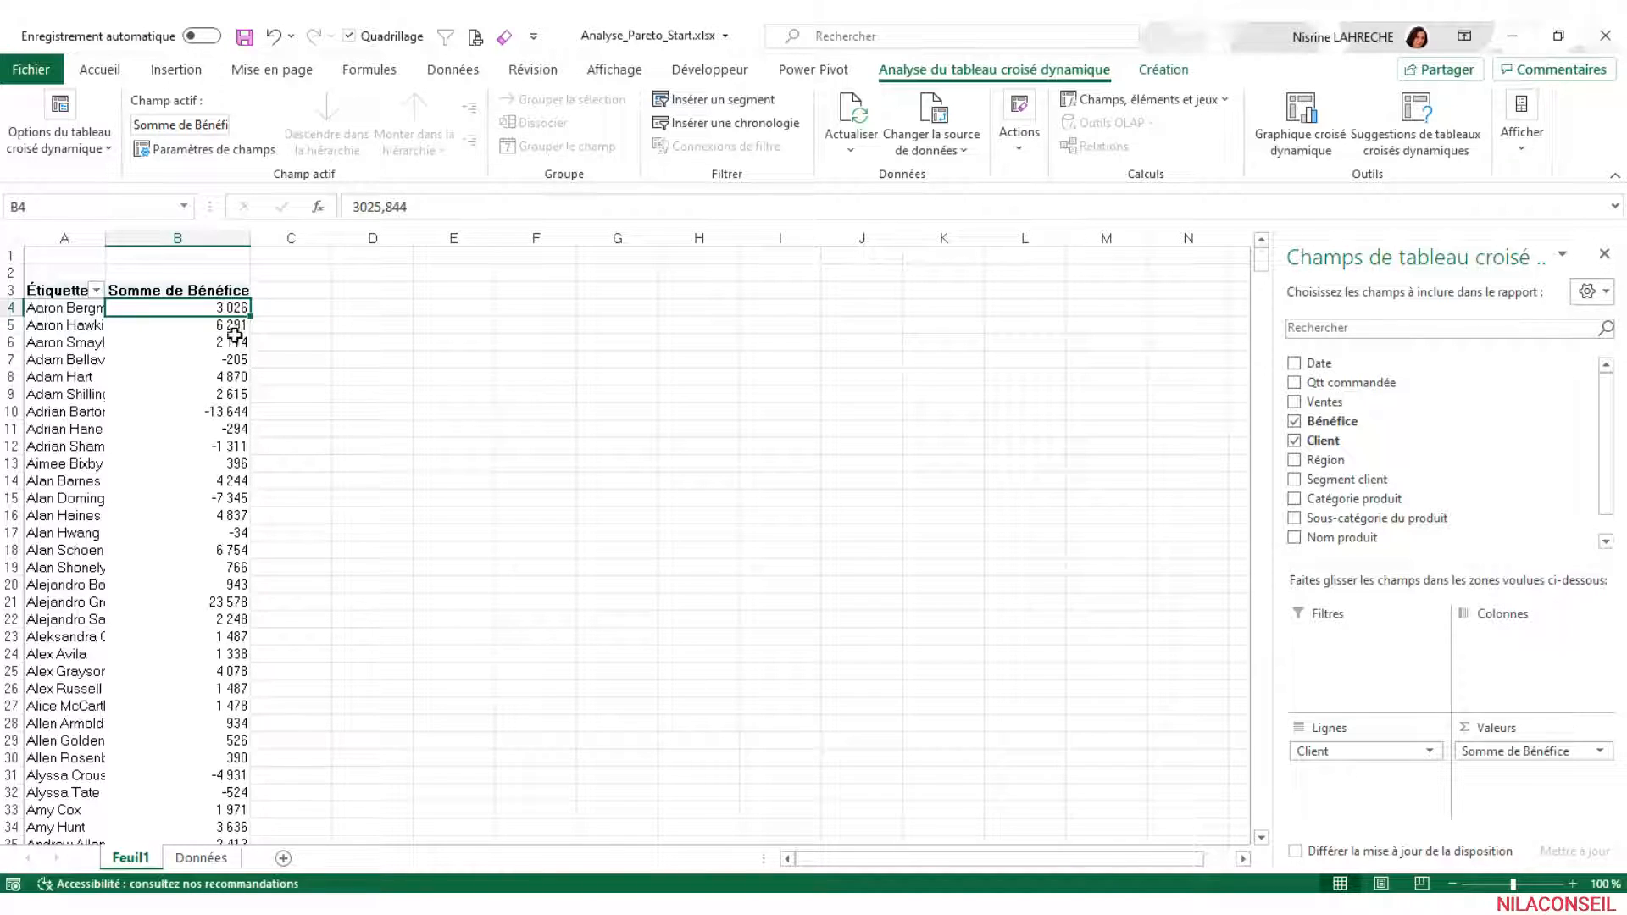
Sort the pivot table's clients by profit from largest to smallest
{"action": "right_click", "coordinate": [224, 306]}
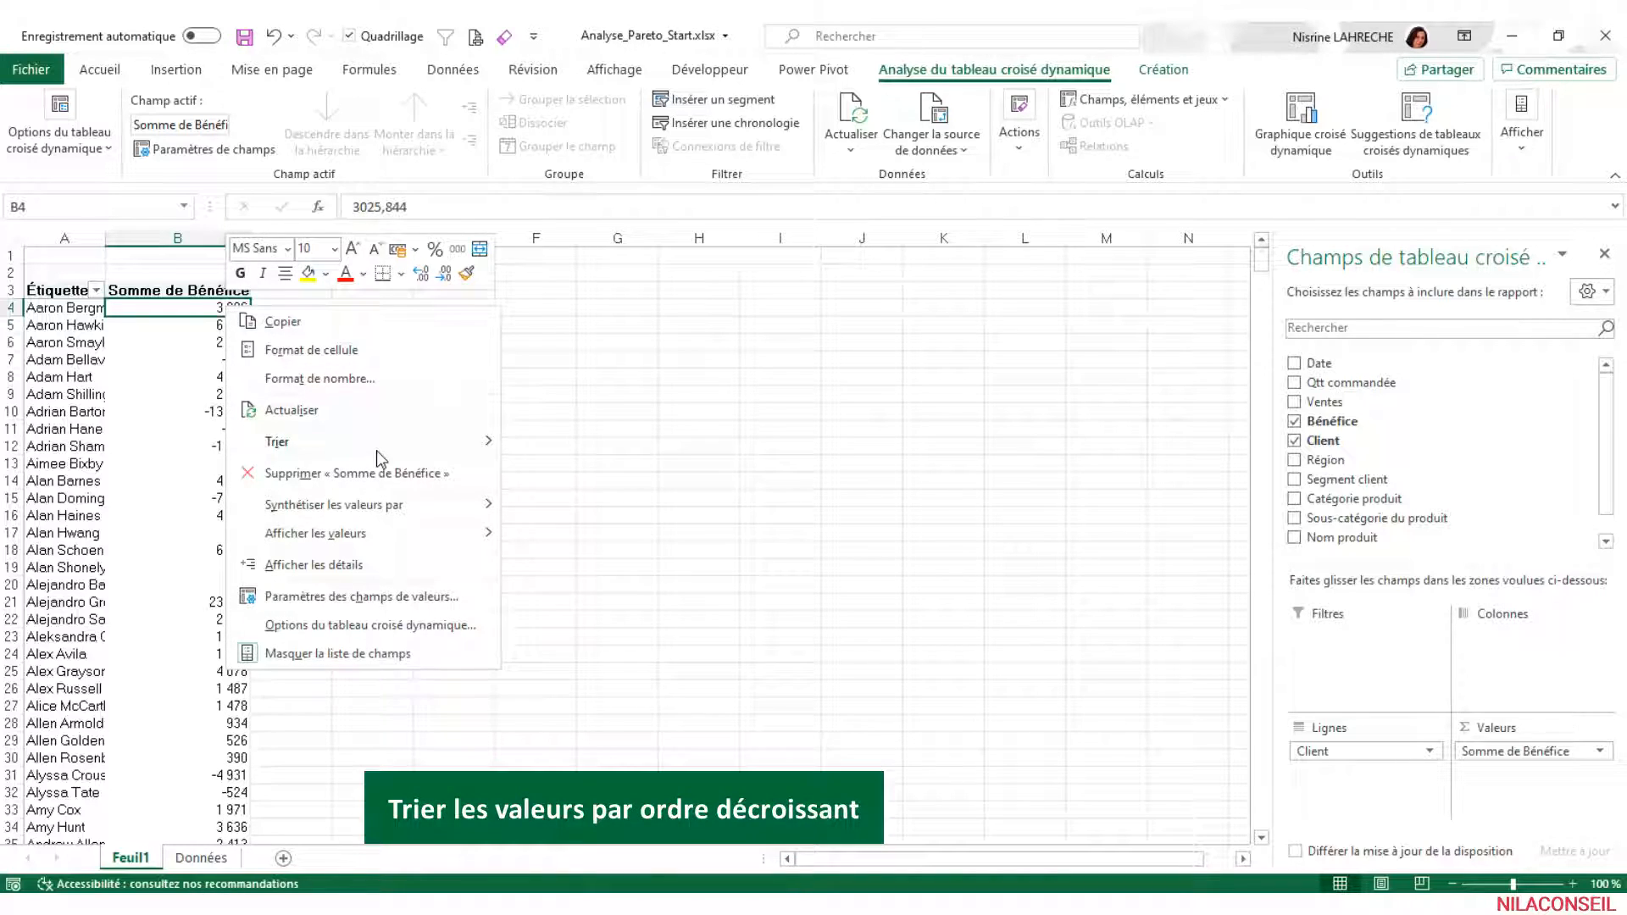
{"action": "mouse_move", "coordinate": [451, 444]}
{"action": "left_click", "coordinate": [581, 474]}
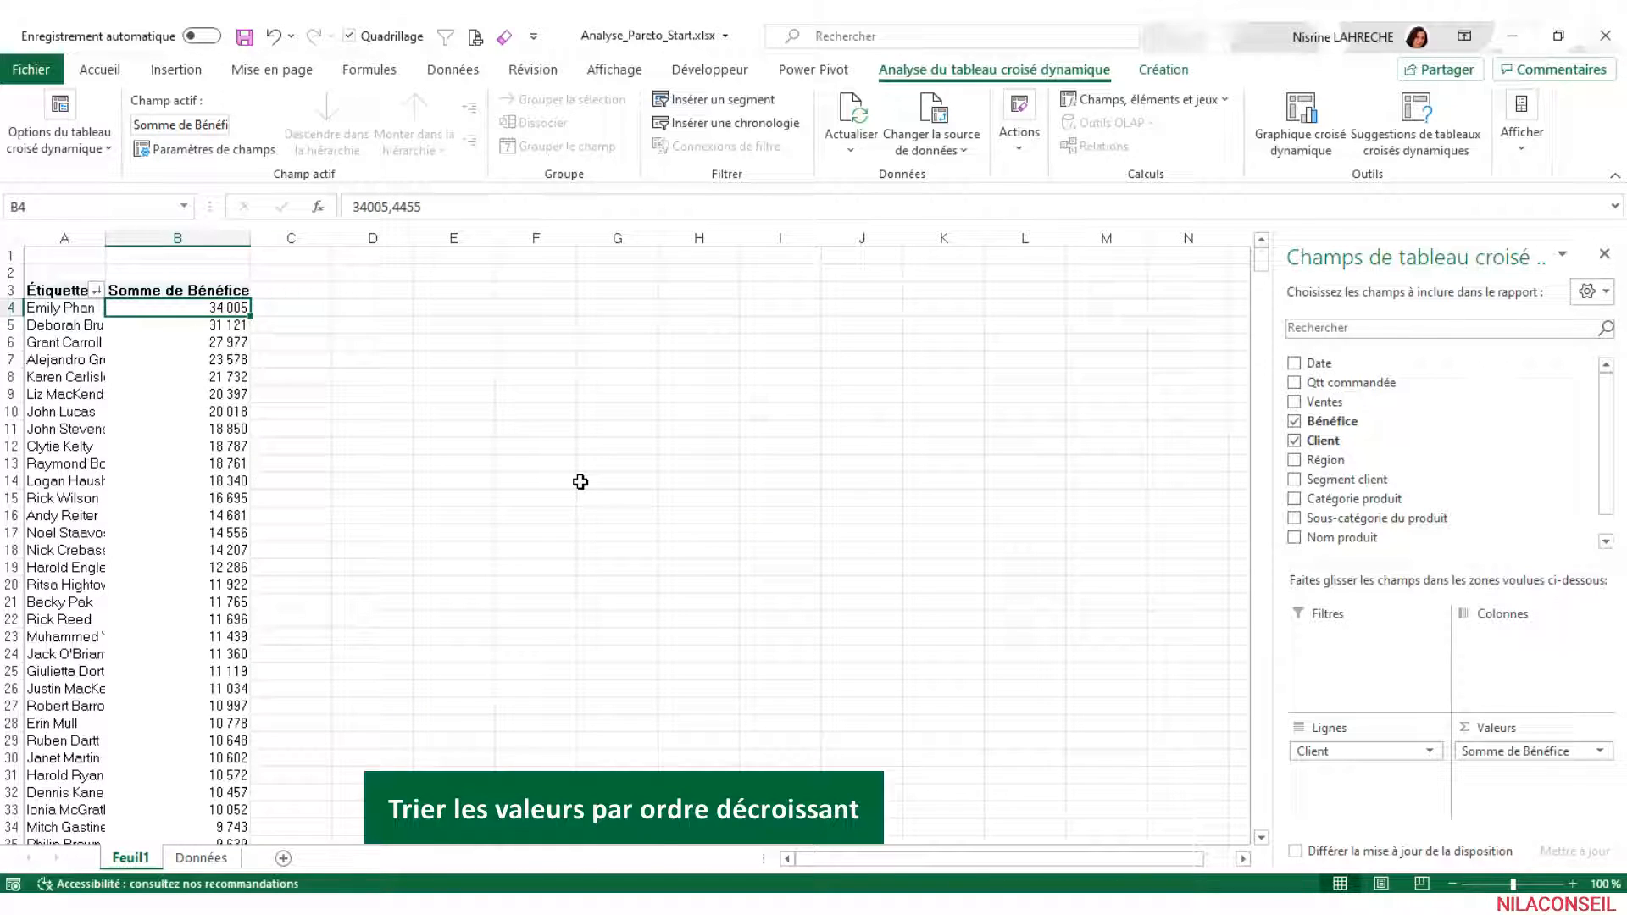
Rename the value header in B3 to "Bénéfice " with a trailing space
{"action": "left_click", "coordinate": [229, 292]}
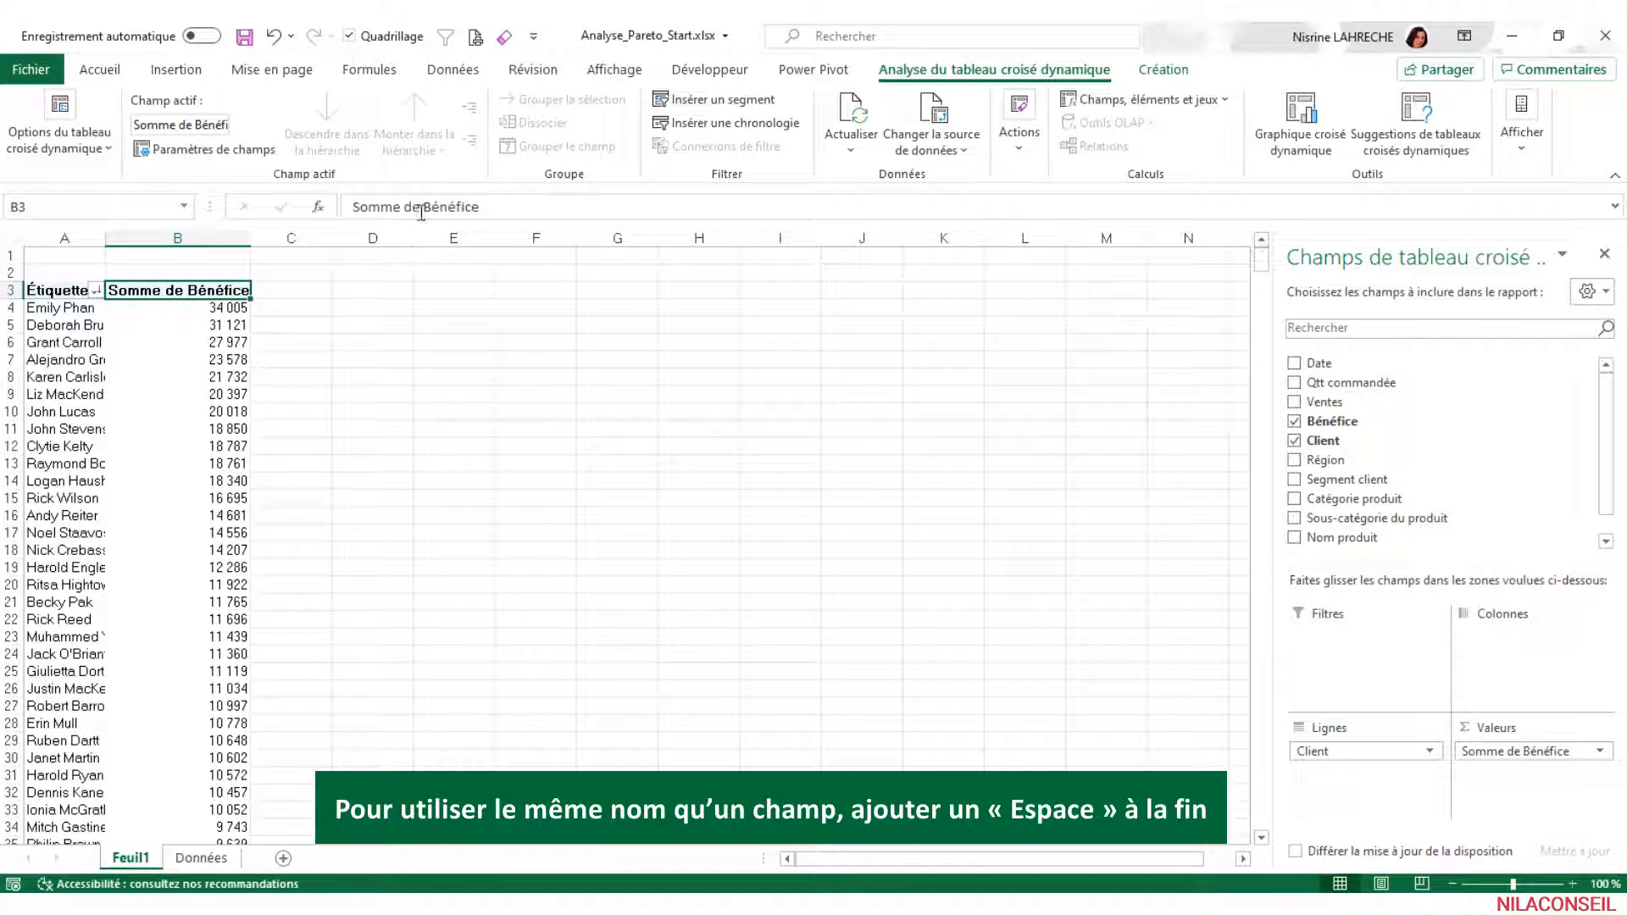
{"action": "left_click_drag", "start_coordinate": [422, 207], "coordinate": [348, 207]}
{"action": "key", "text": "BackSpace"}
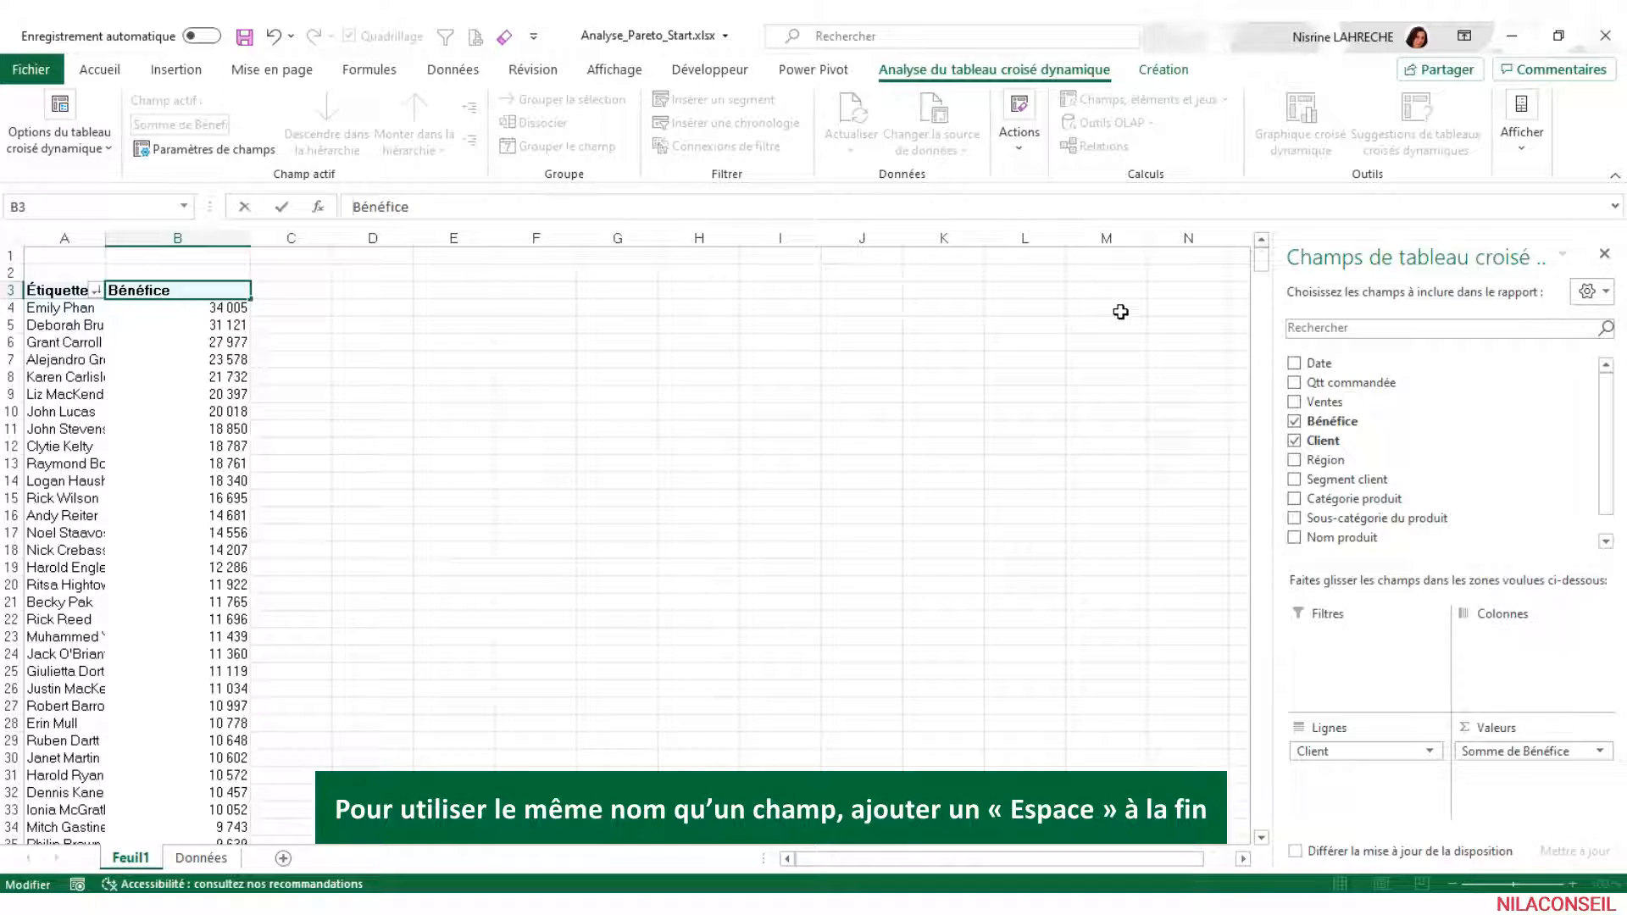
{"action": "key", "text": "Return"}
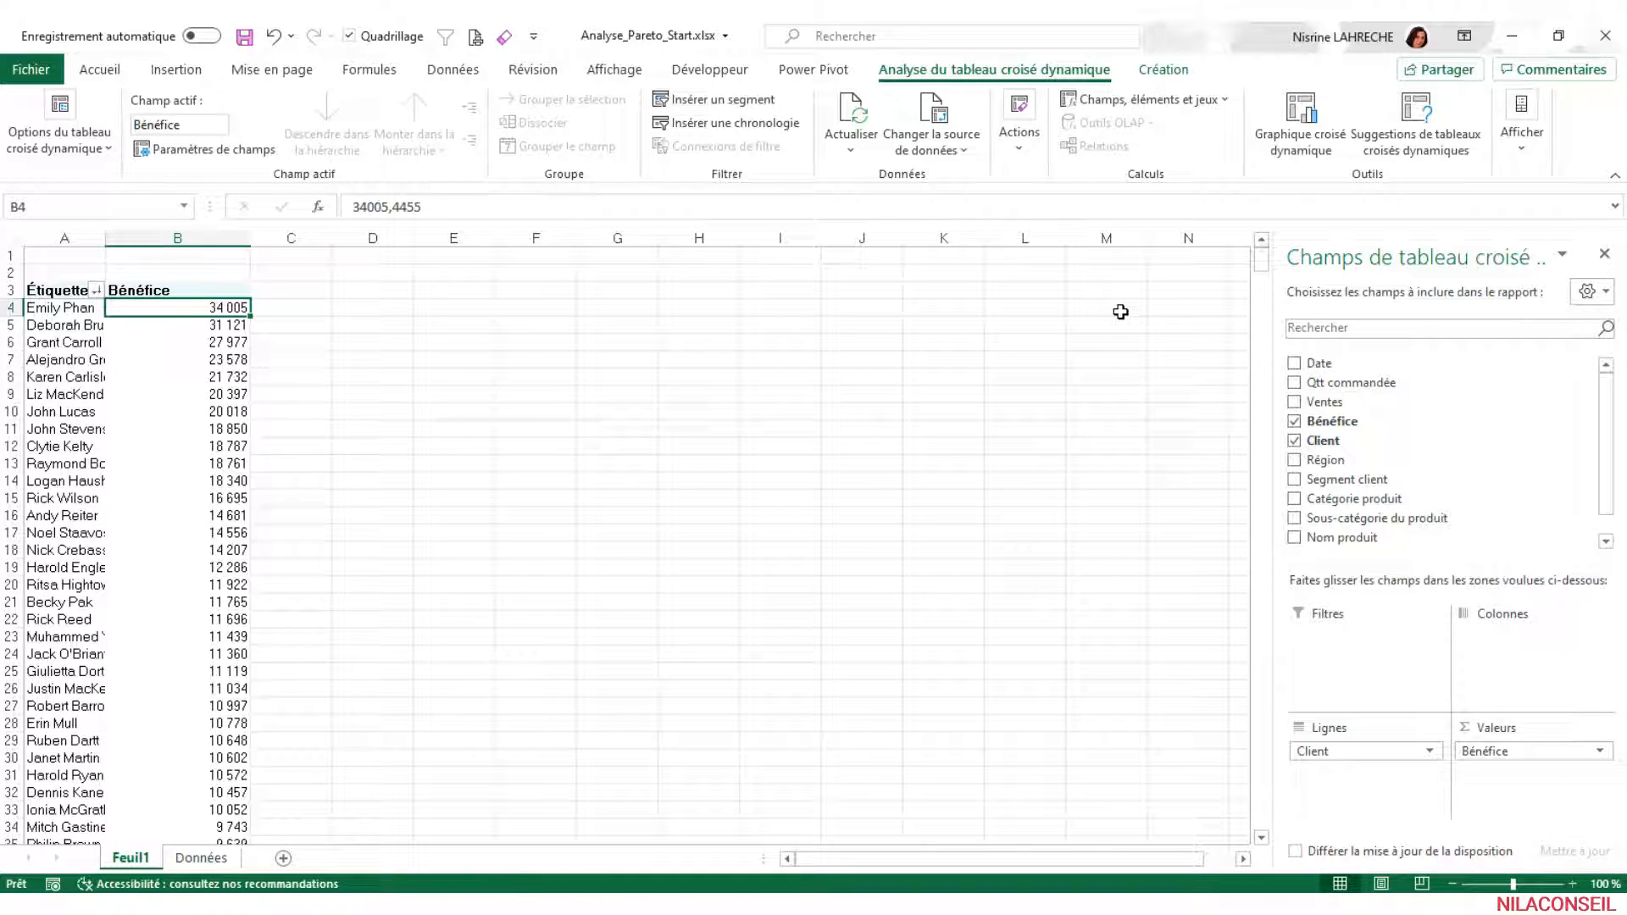
Set the pivot table's report layout to outline form (mode Plan) and fit column A to the client names
{"action": "left_click", "coordinate": [1160, 68]}
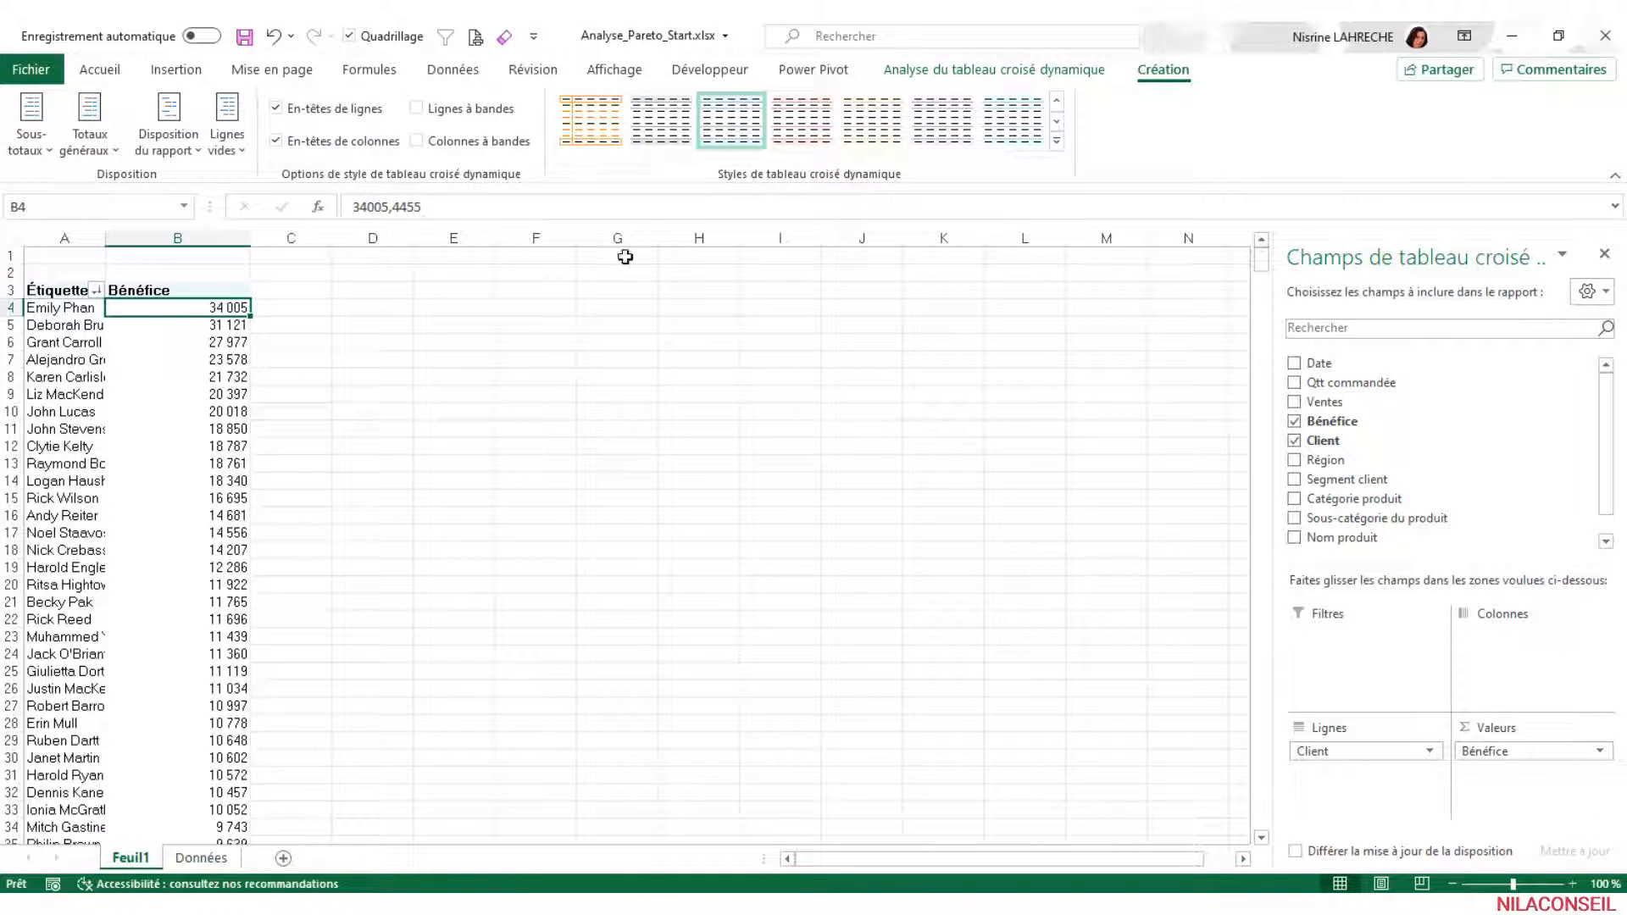
{"action": "left_click", "coordinate": [172, 166]}
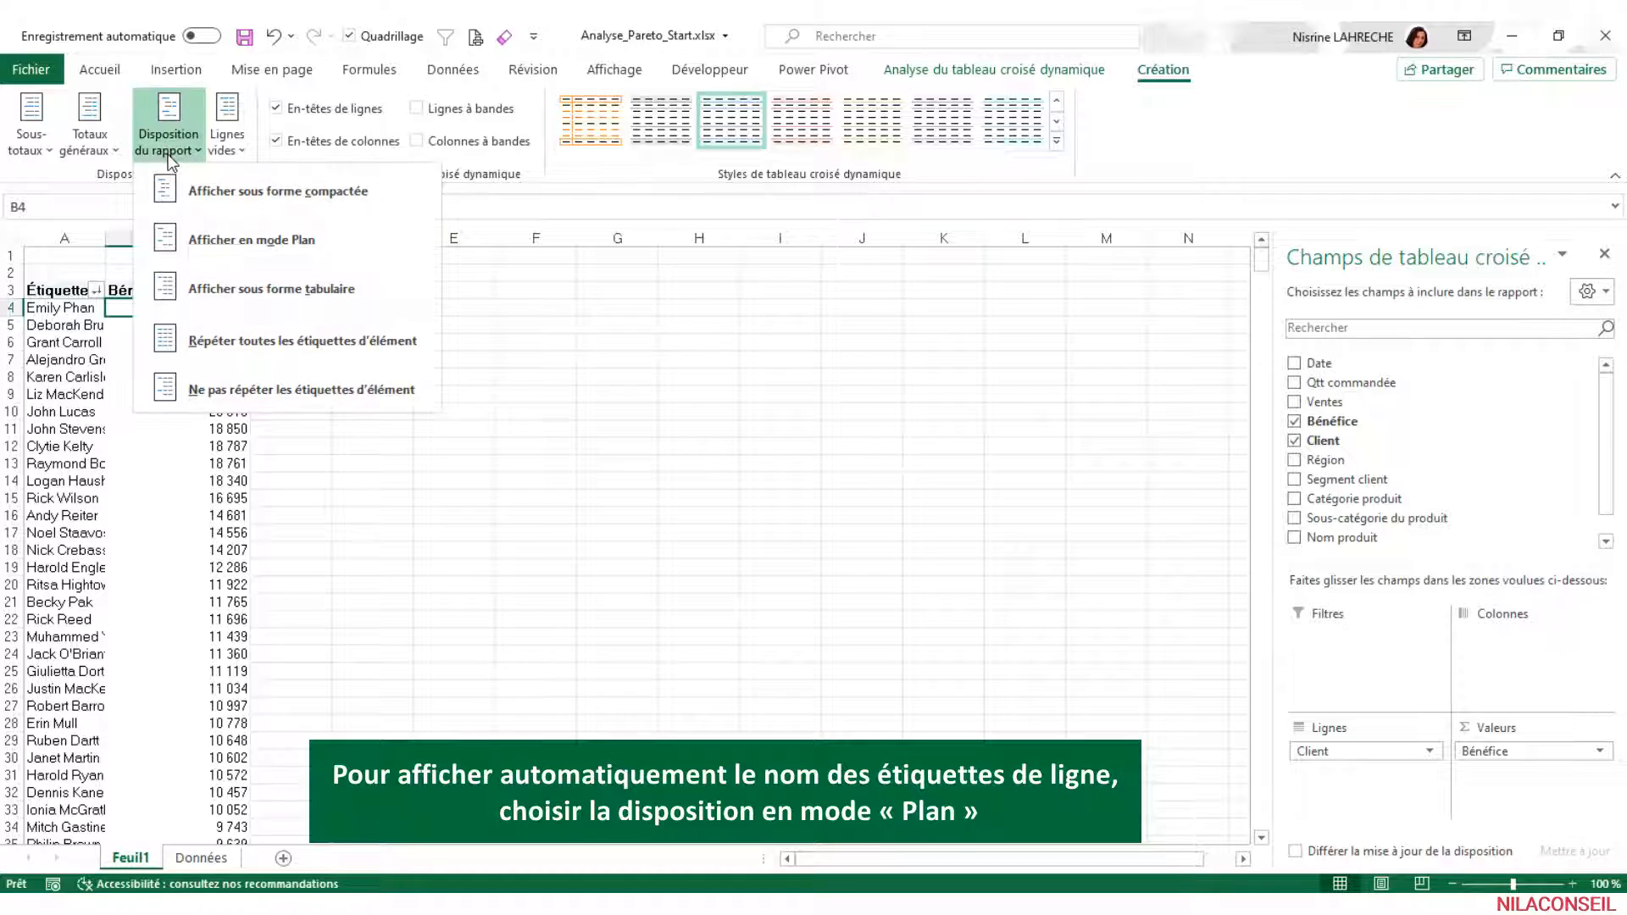
{"action": "left_click", "coordinate": [231, 238]}
{"action": "double_click", "coordinate": [105, 239]}
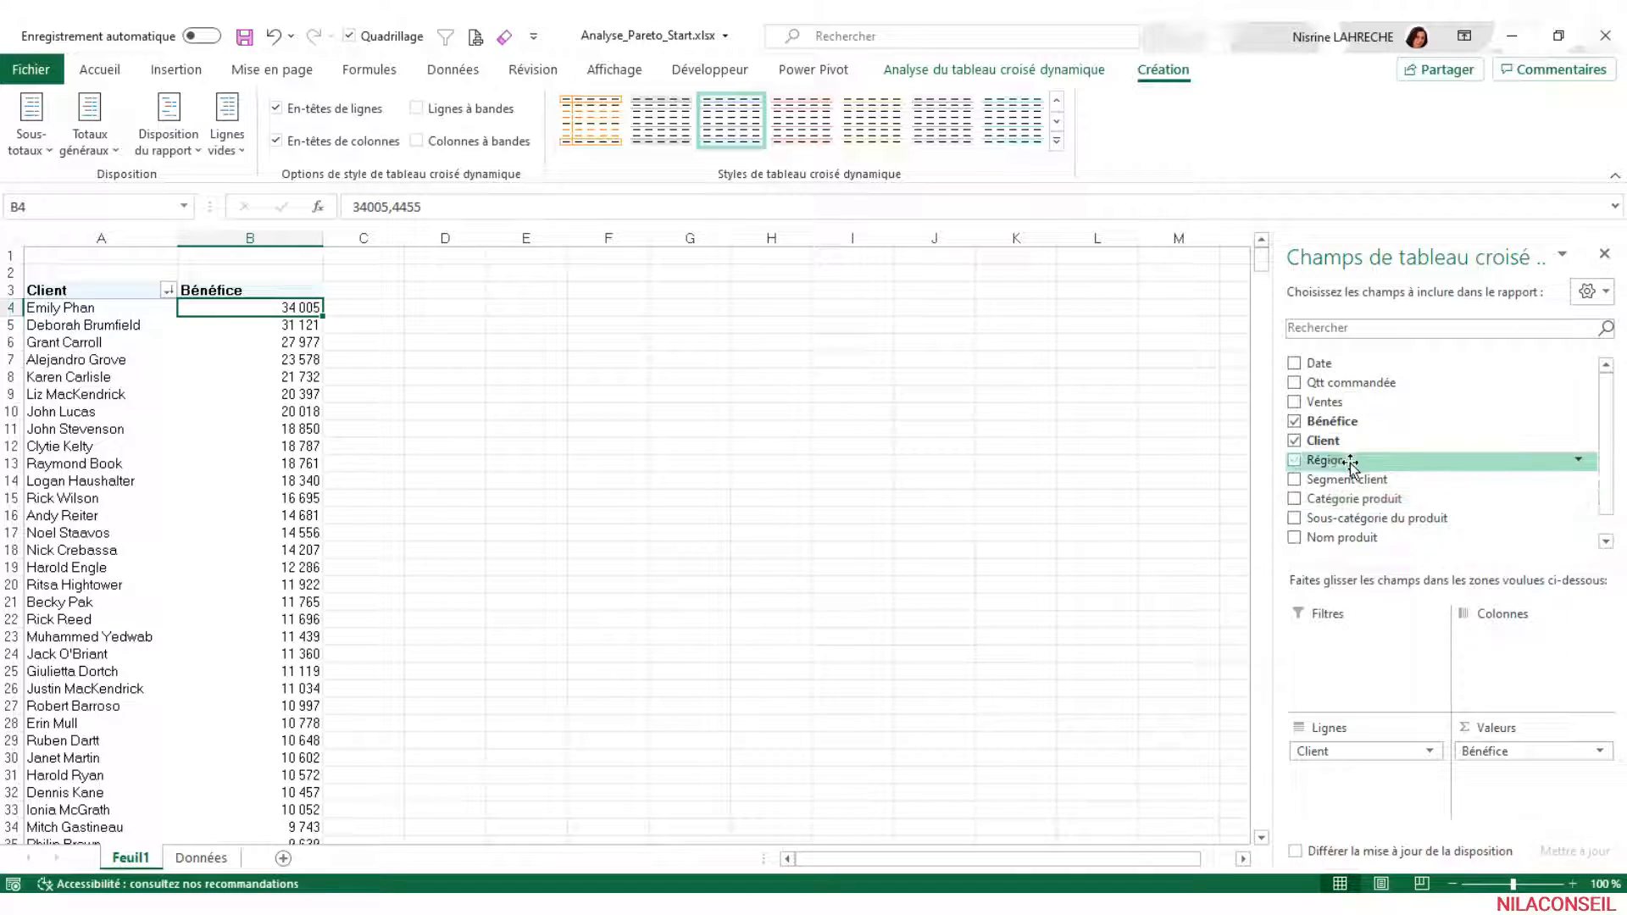
Add Bénéfice to the pivot table's values a second time and show it as % du total général
{"action": "left_click_drag", "start_coordinate": [1364, 424], "coordinate": [1504, 784]}
{"action": "left_click", "coordinate": [378, 309]}
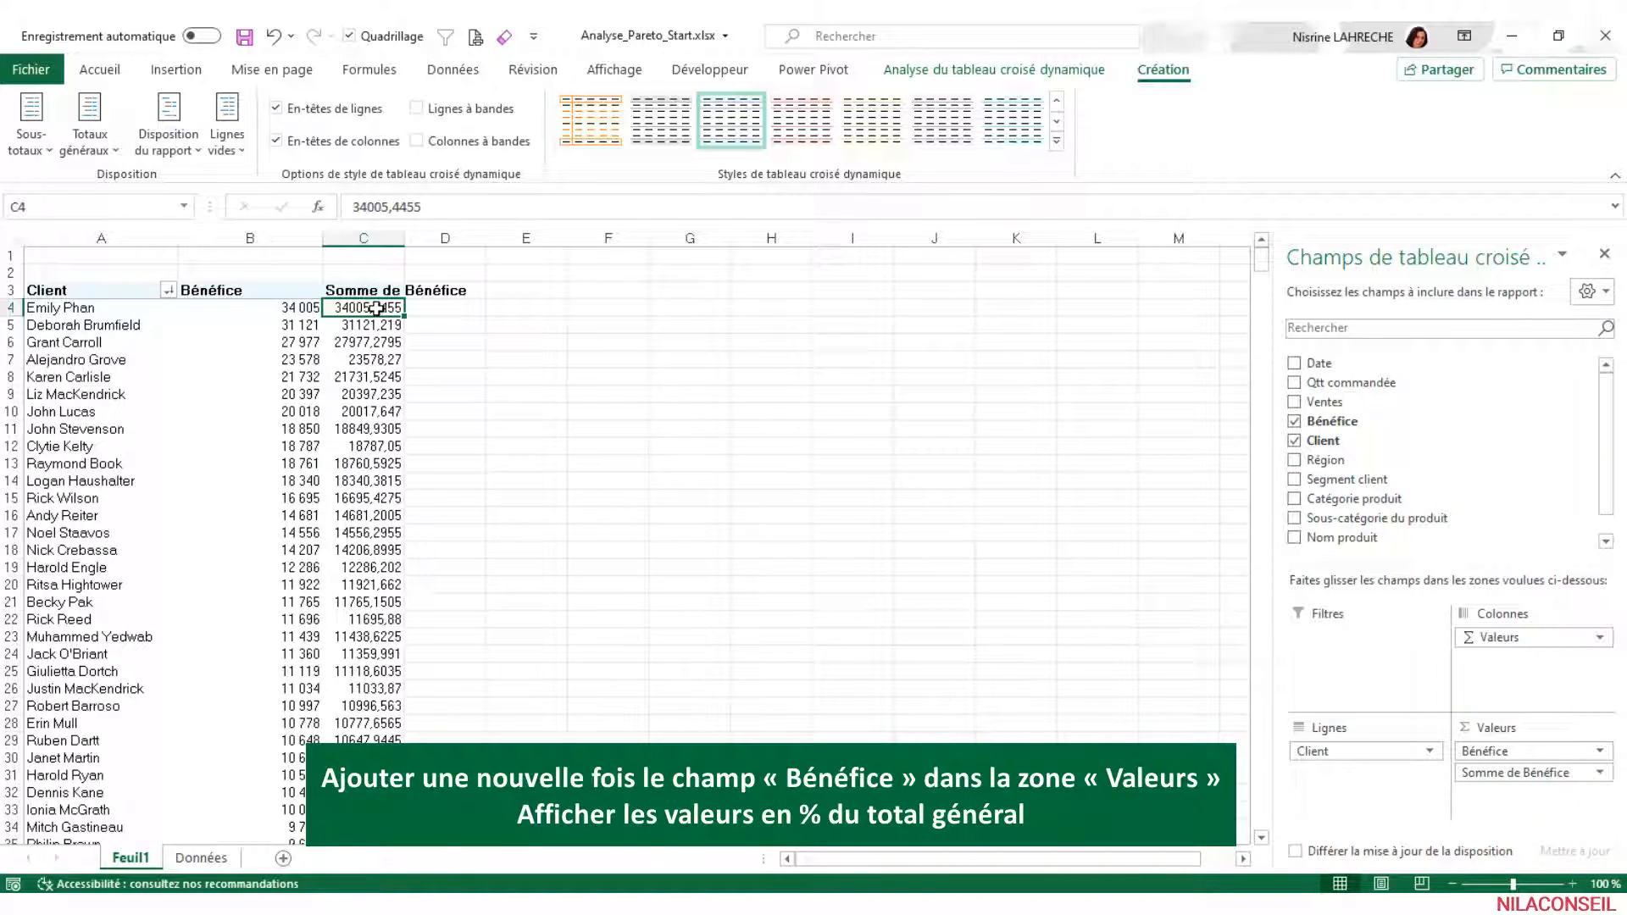
{"action": "right_click", "coordinate": [379, 316]}
{"action": "mouse_move", "coordinate": [551, 532]}
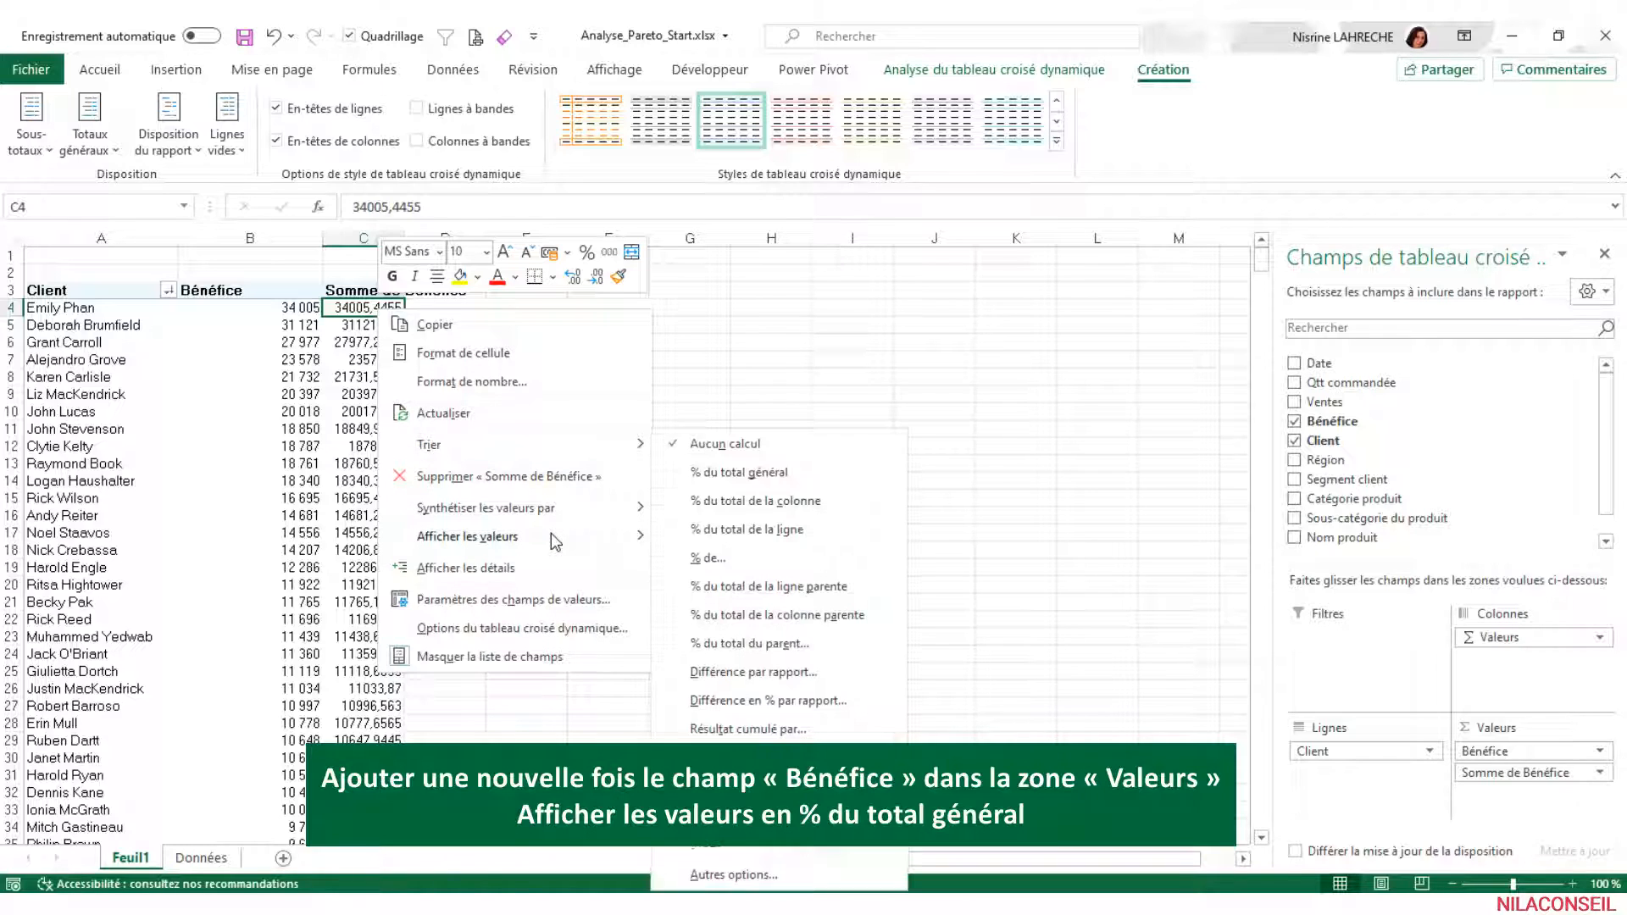
{"action": "left_click", "coordinate": [768, 483]}
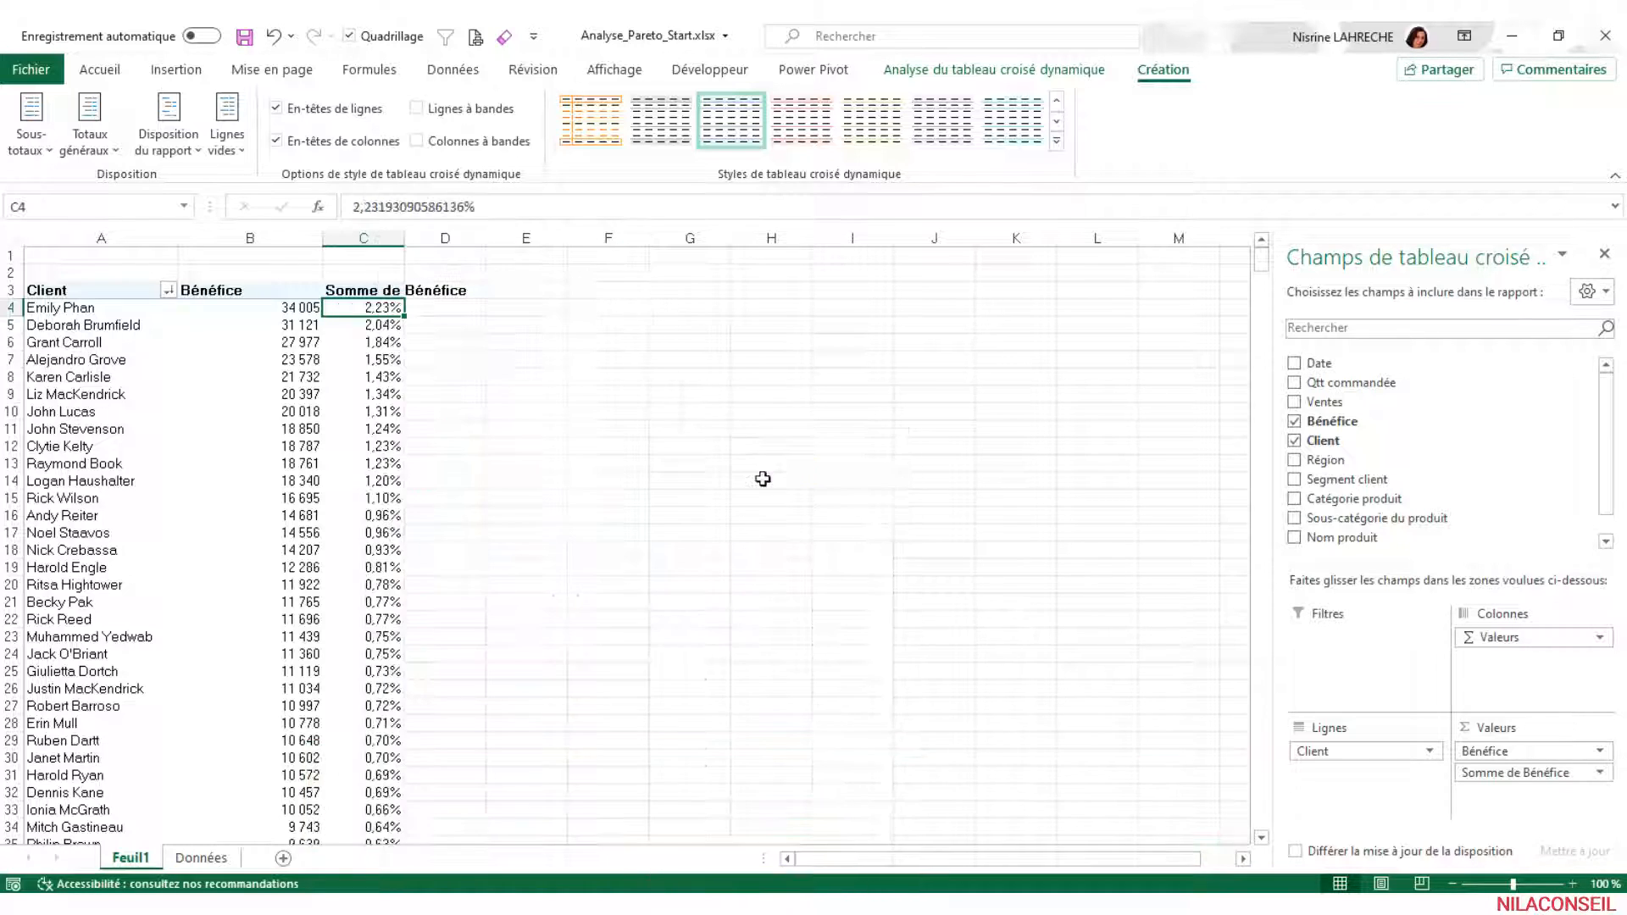
Format the second profit field in column C as a percentage with 1 decimal
{"action": "right_click", "coordinate": [388, 308]}
{"action": "left_click", "coordinate": [442, 379]}
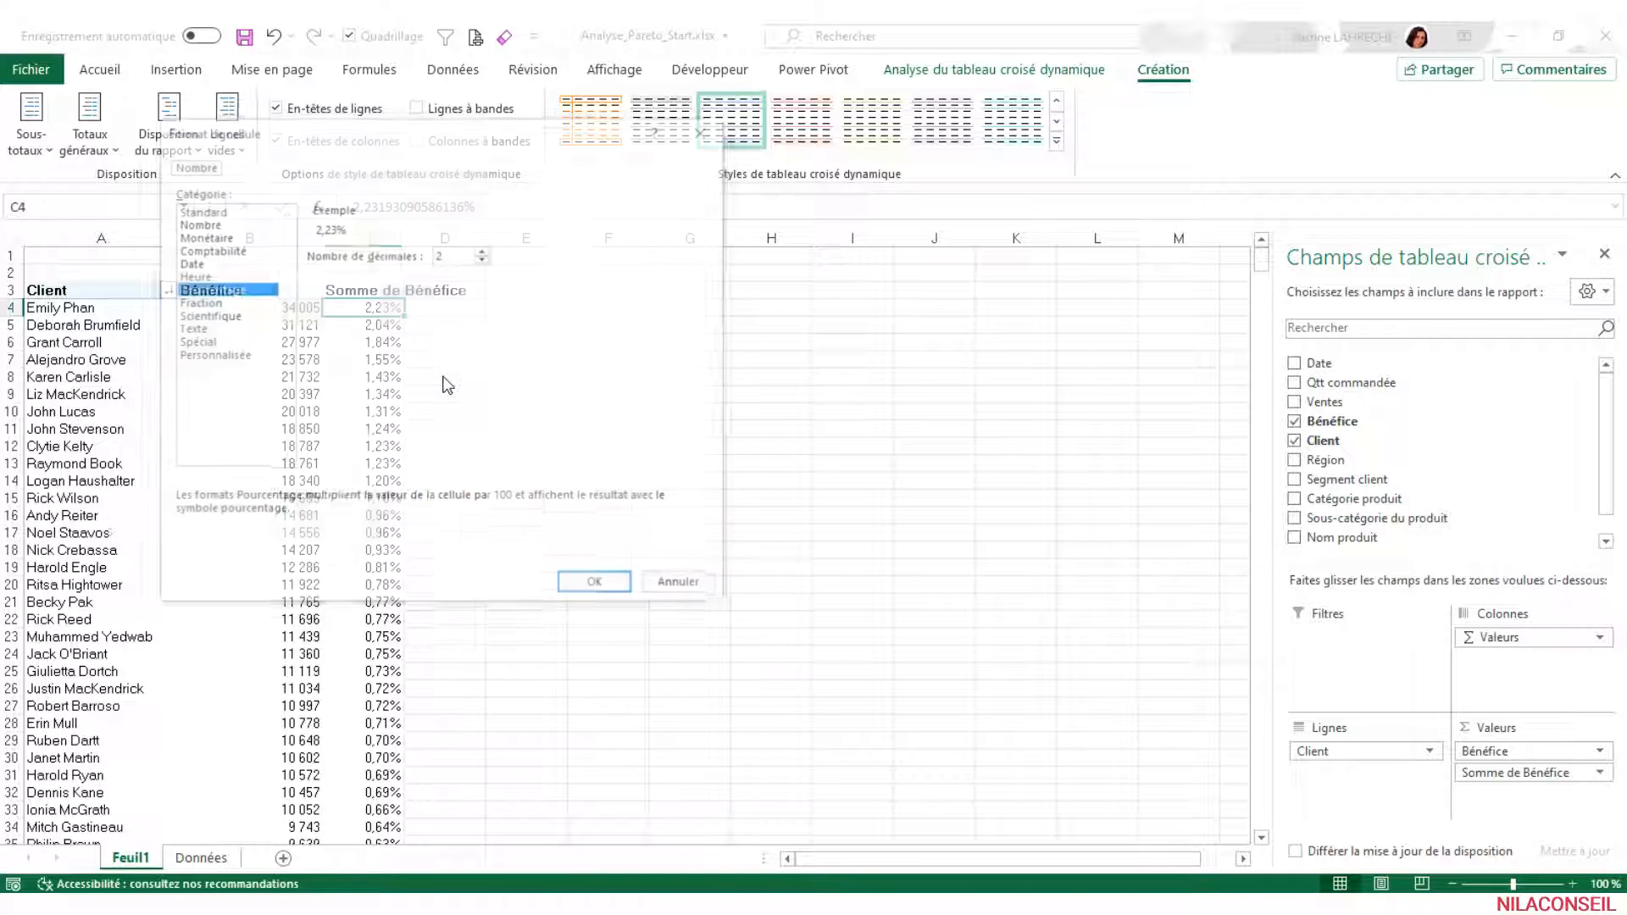
{"action": "left_click_drag", "start_coordinate": [465, 143], "coordinate": [762, 271]}
{"action": "left_click", "coordinate": [778, 386]}
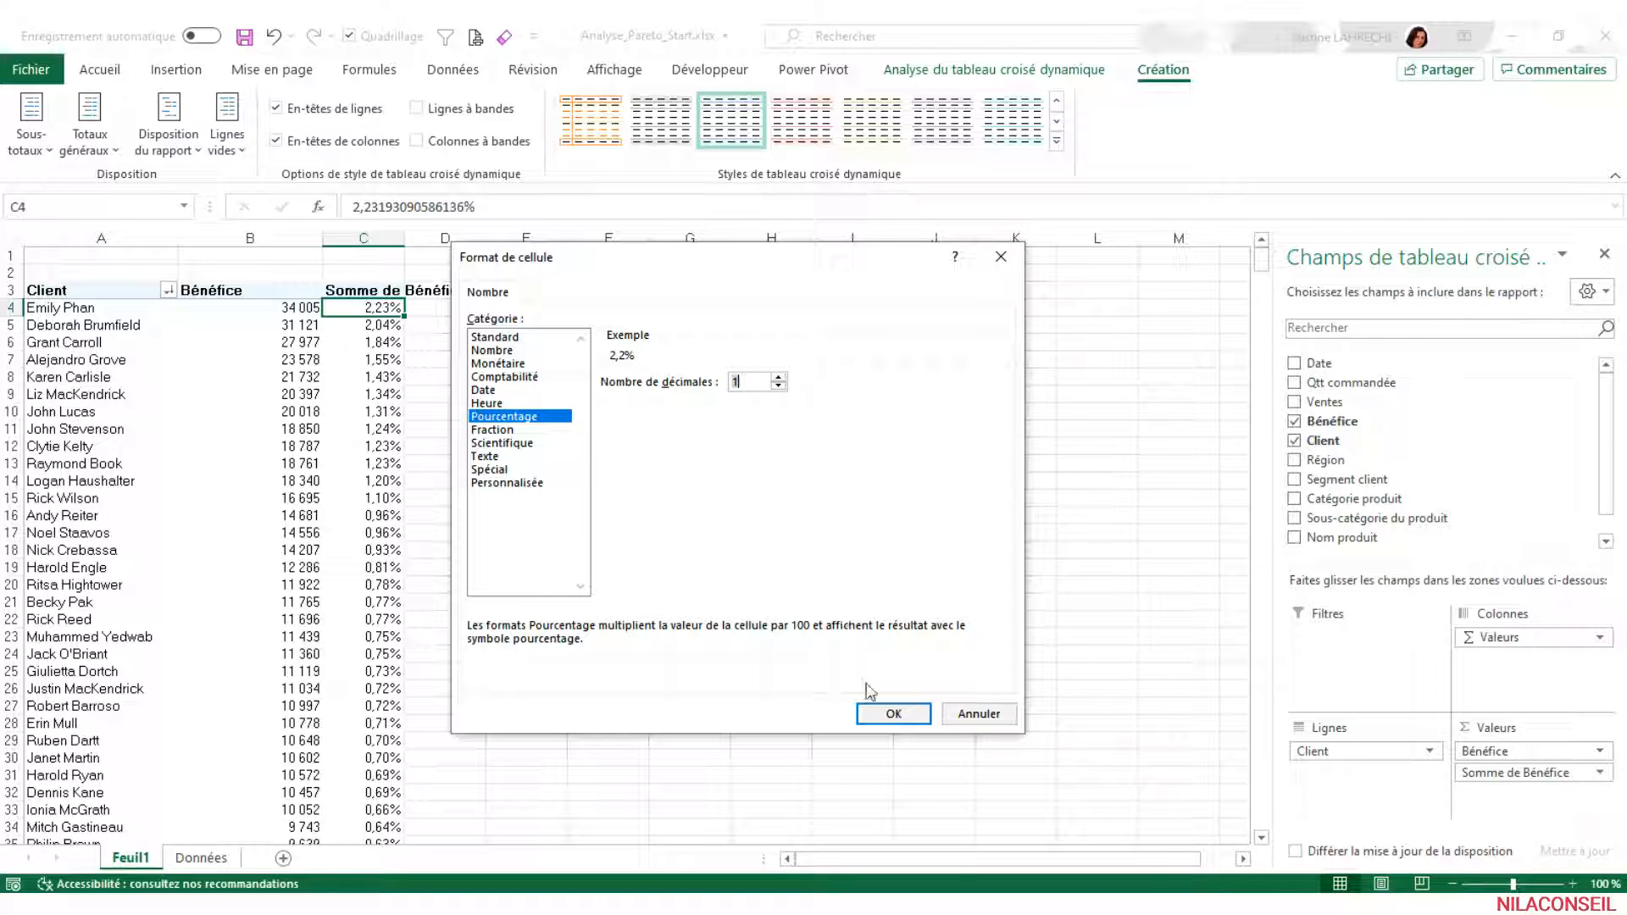
{"action": "left_click", "coordinate": [887, 713]}
Rename the value header in C3 to "% Bénéfice Total"
{"action": "left_click", "coordinate": [365, 291]}
{"action": "left_click_drag", "start_coordinate": [421, 207], "coordinate": [351, 207]}
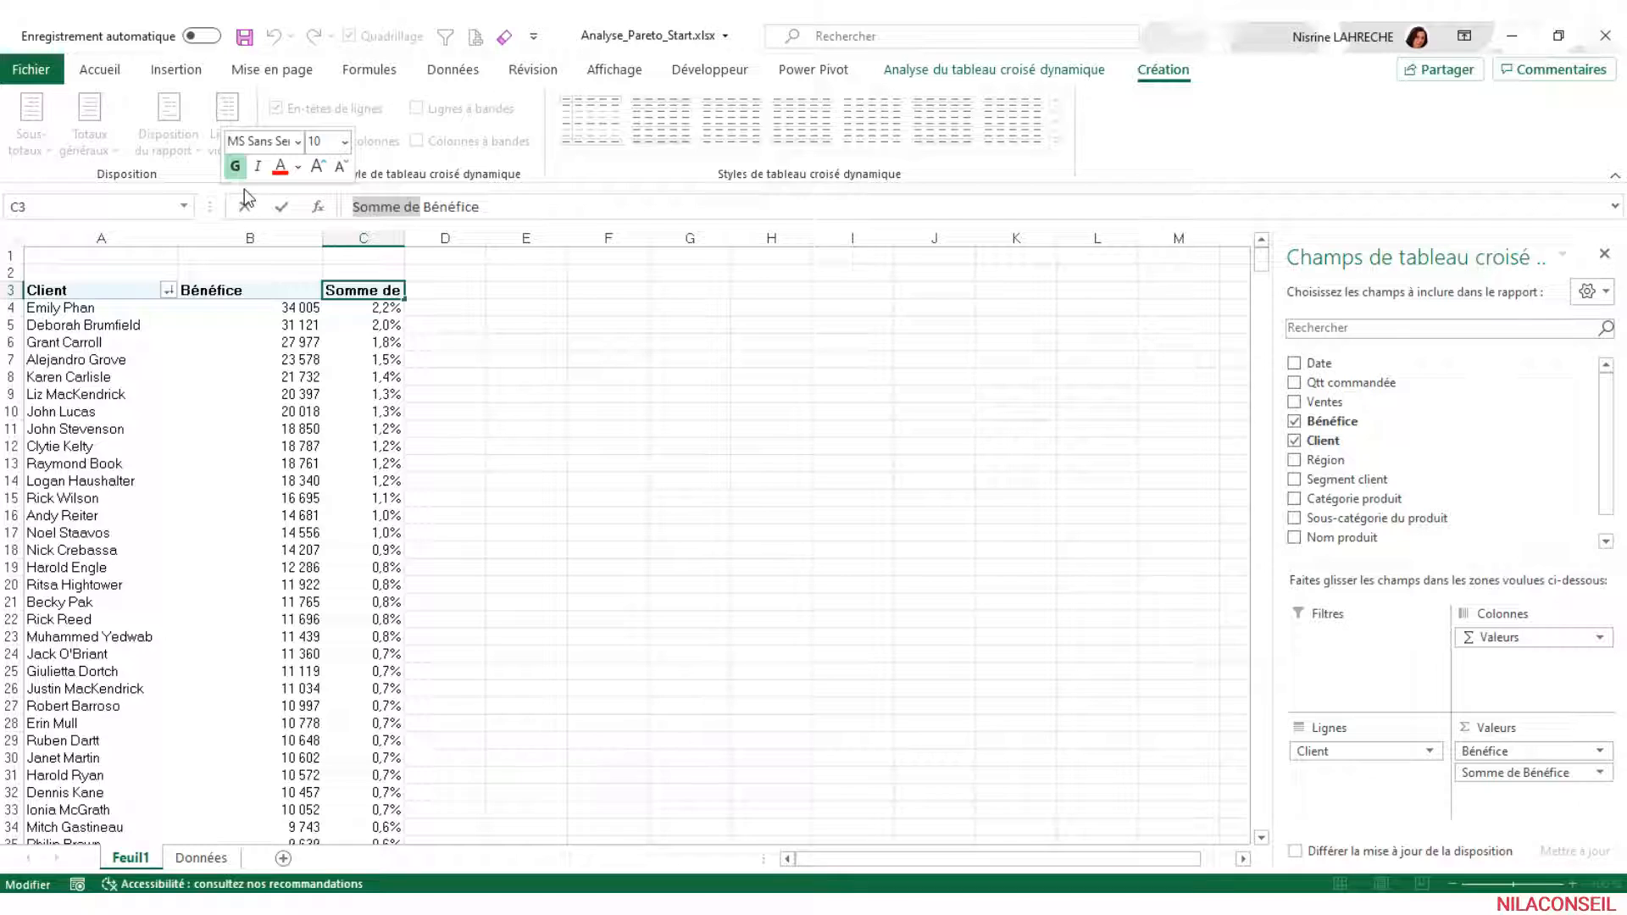
{"action": "key", "text": "BackSpace"}
{"action": "type", "text": "% "}
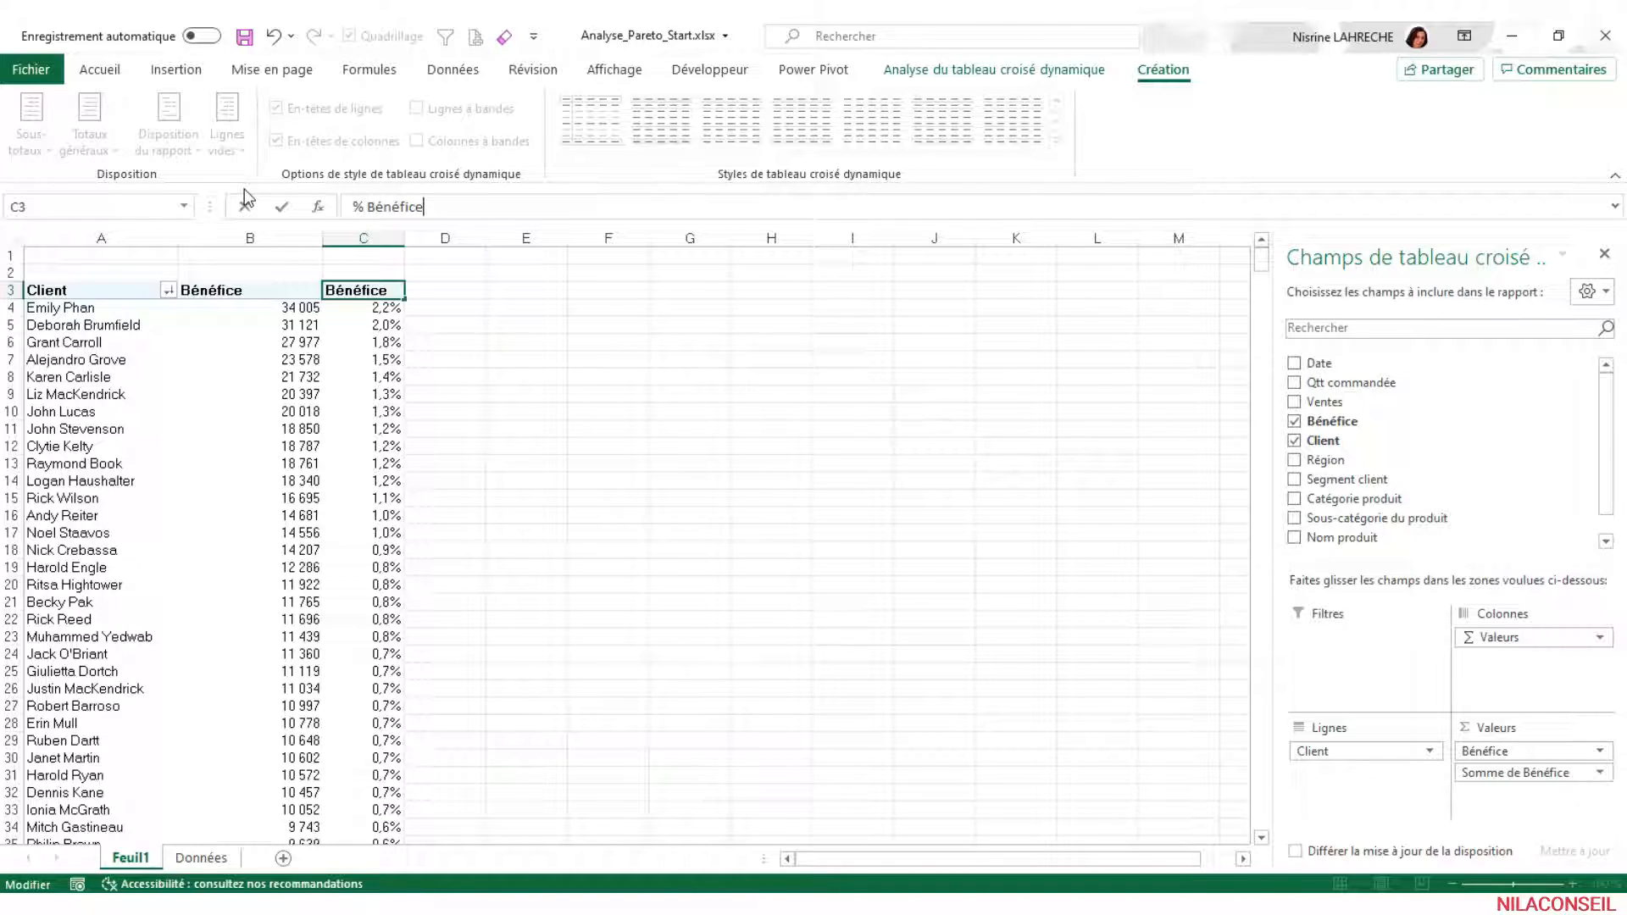
{"action": "type", "text": "Total"}
{"action": "key", "text": "Return"}
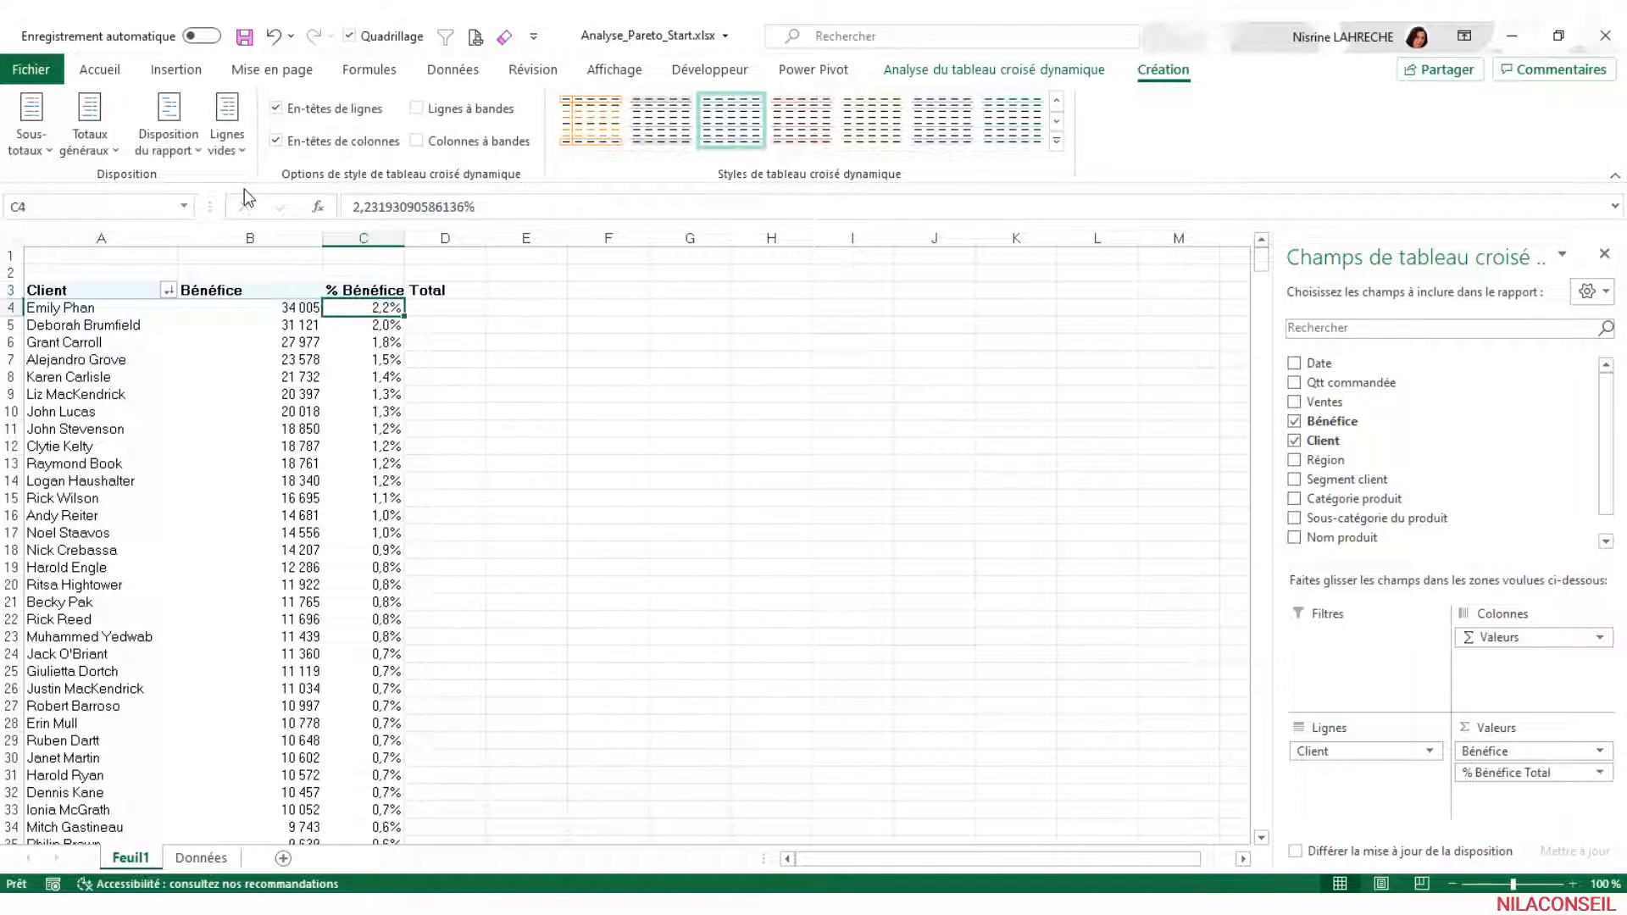
Fit column C to its header and add Bénéfice to the pivot table's values a third time
{"action": "double_click", "coordinate": [407, 240]}
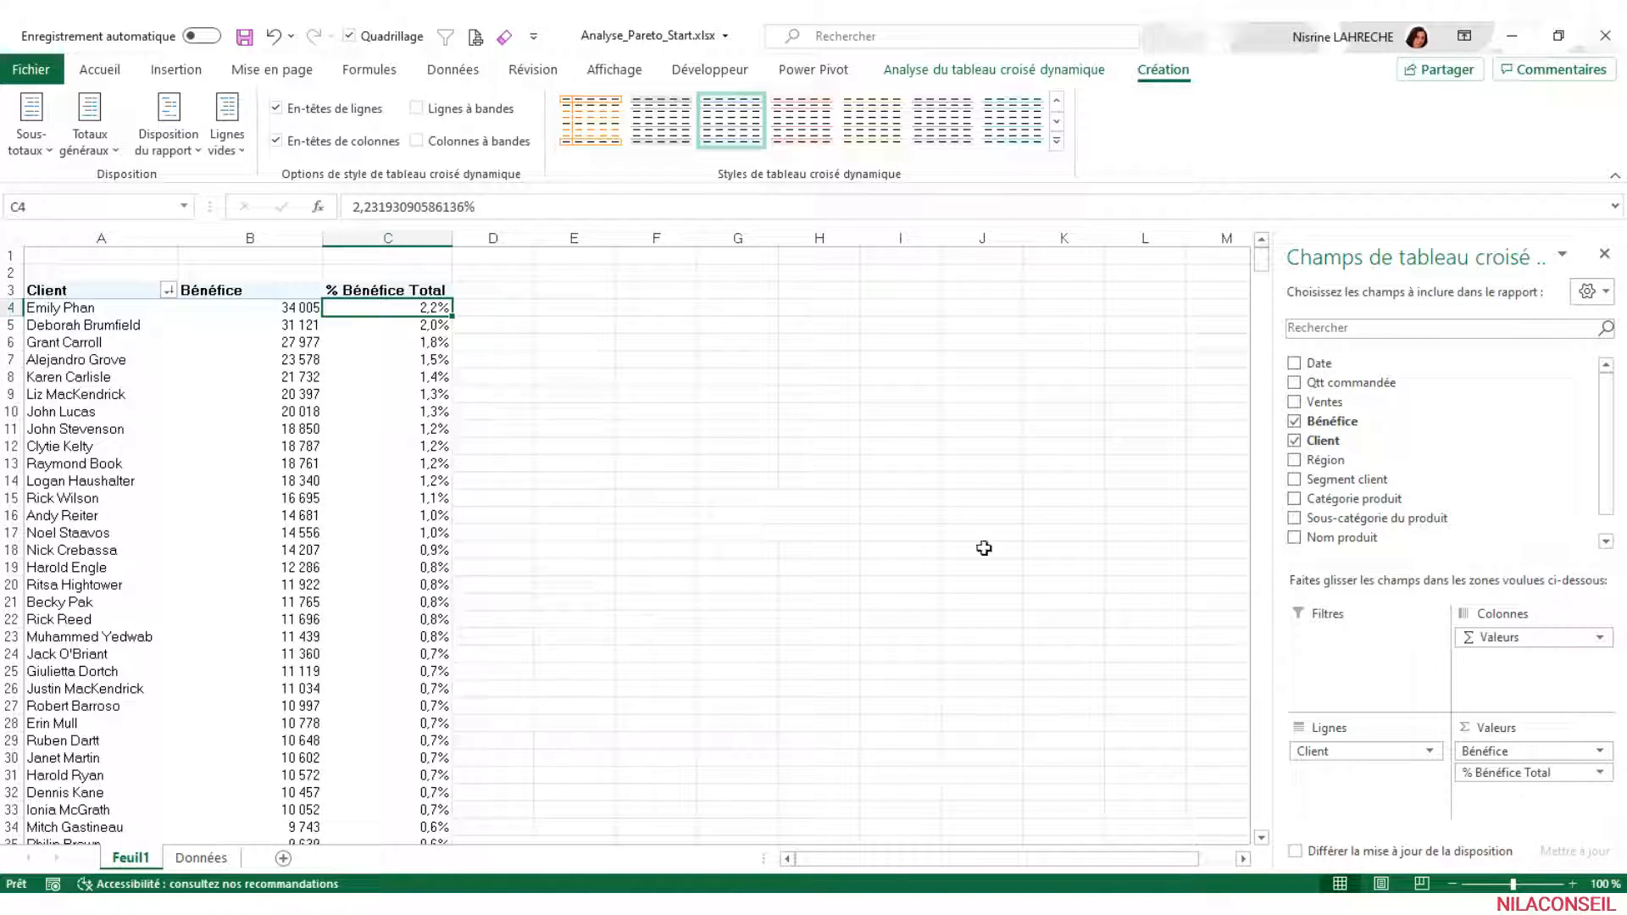
{"action": "left_click_drag", "start_coordinate": [1373, 421], "coordinate": [1520, 793]}
{"action": "left_click", "coordinate": [508, 310]}
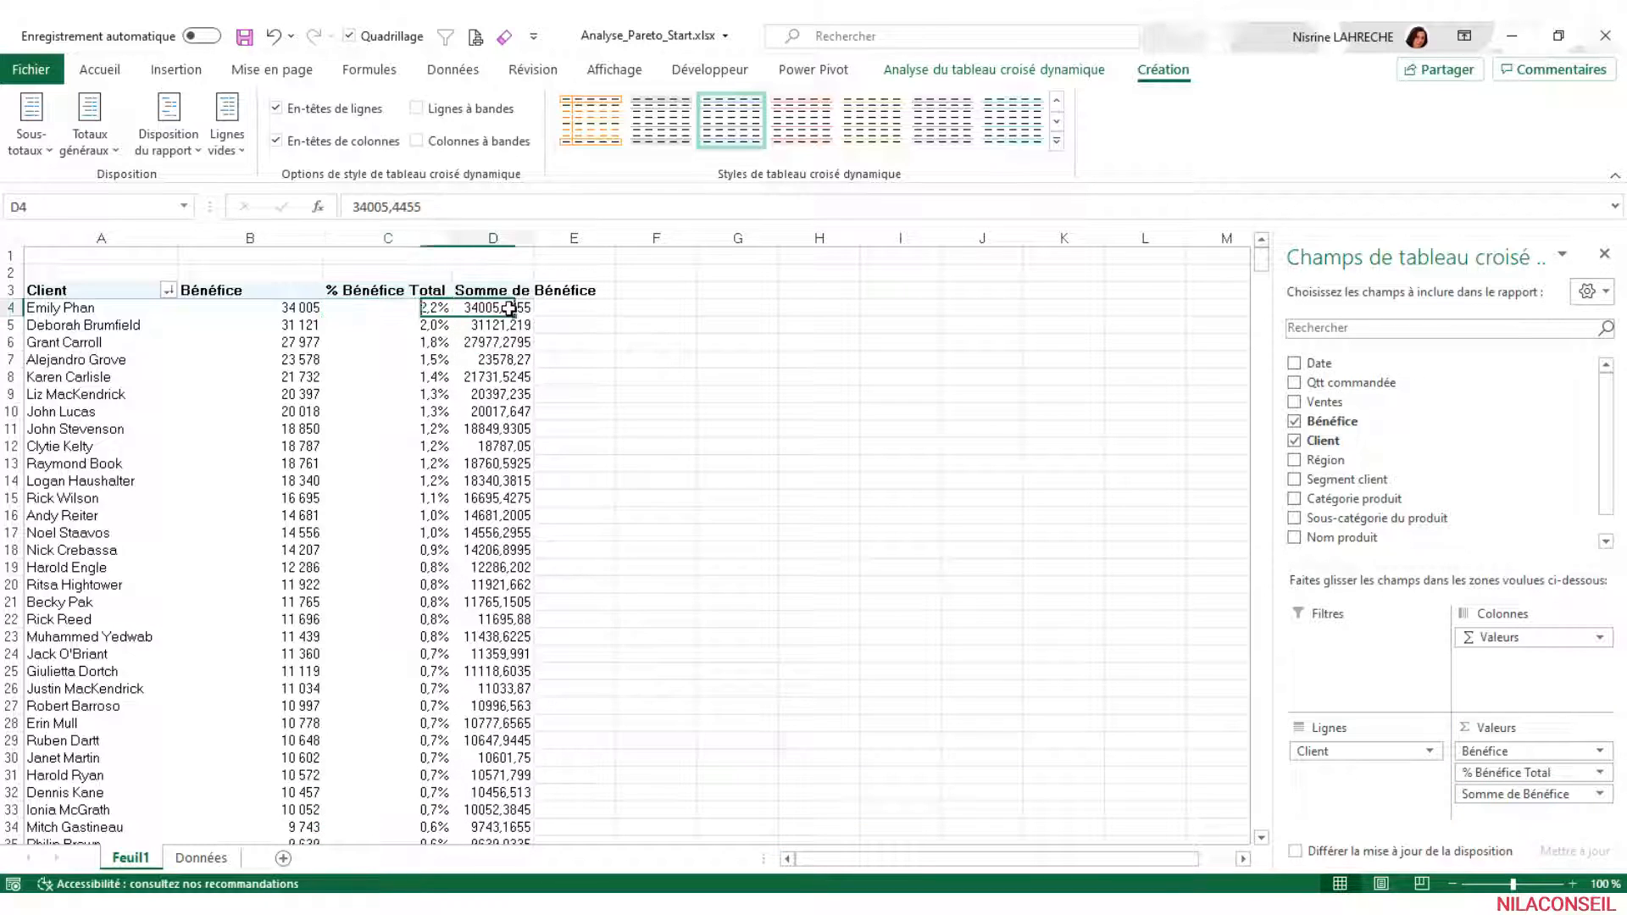
Show the third profit field in column D as % résultat cumulé dans, with Client as the base field
{"action": "right_click", "coordinate": [512, 314]}
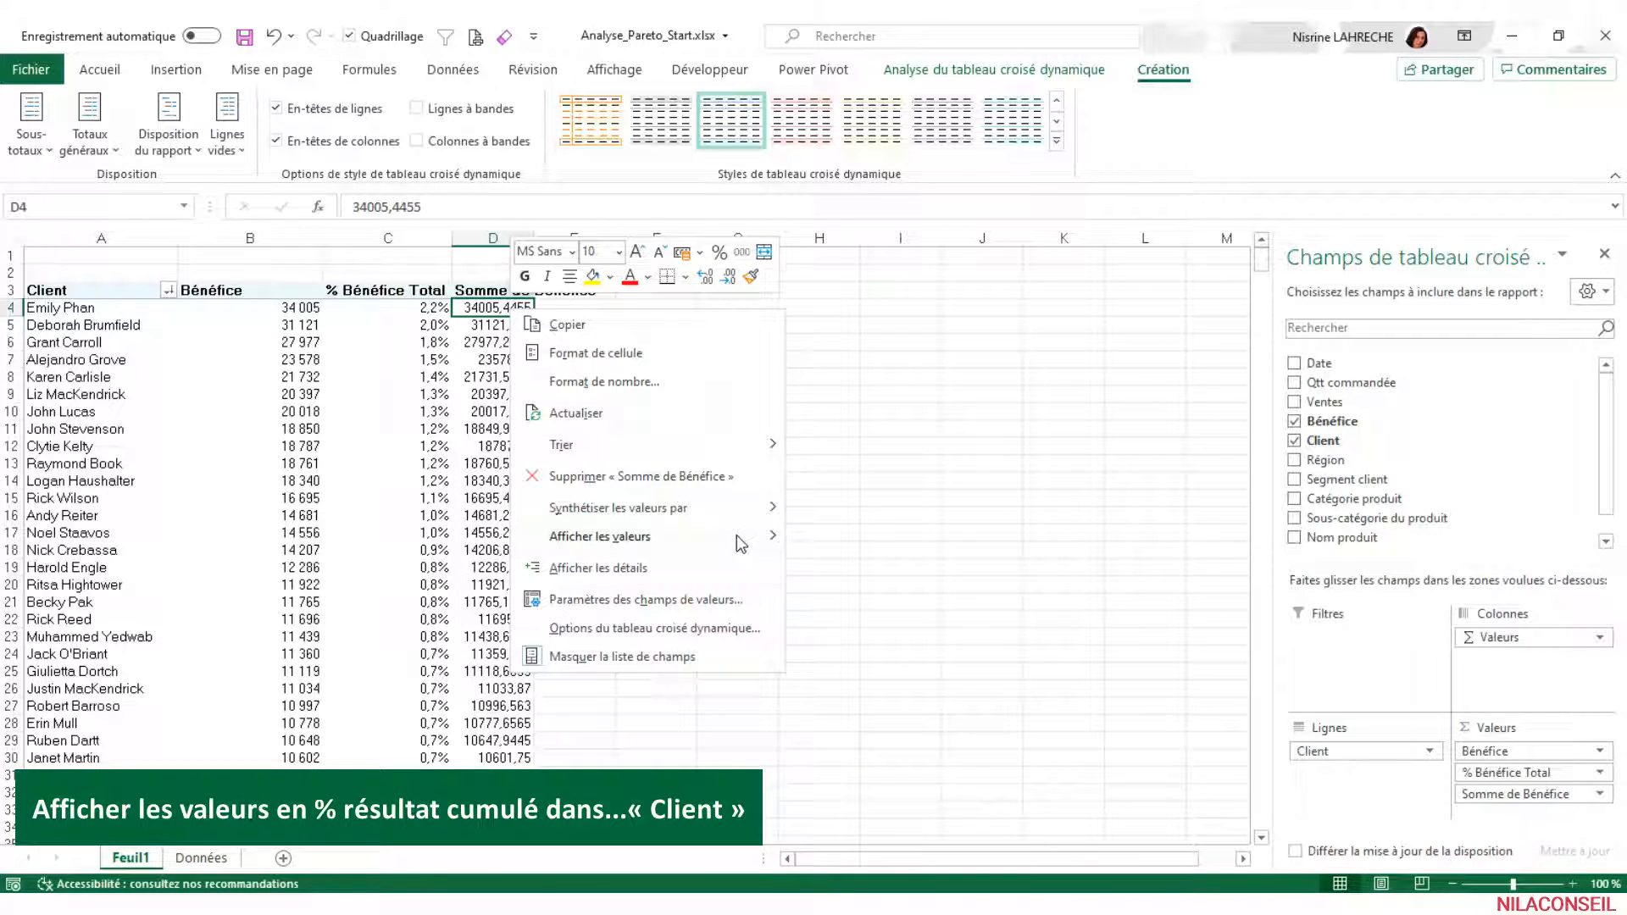
{"action": "mouse_move", "coordinate": [738, 543]}
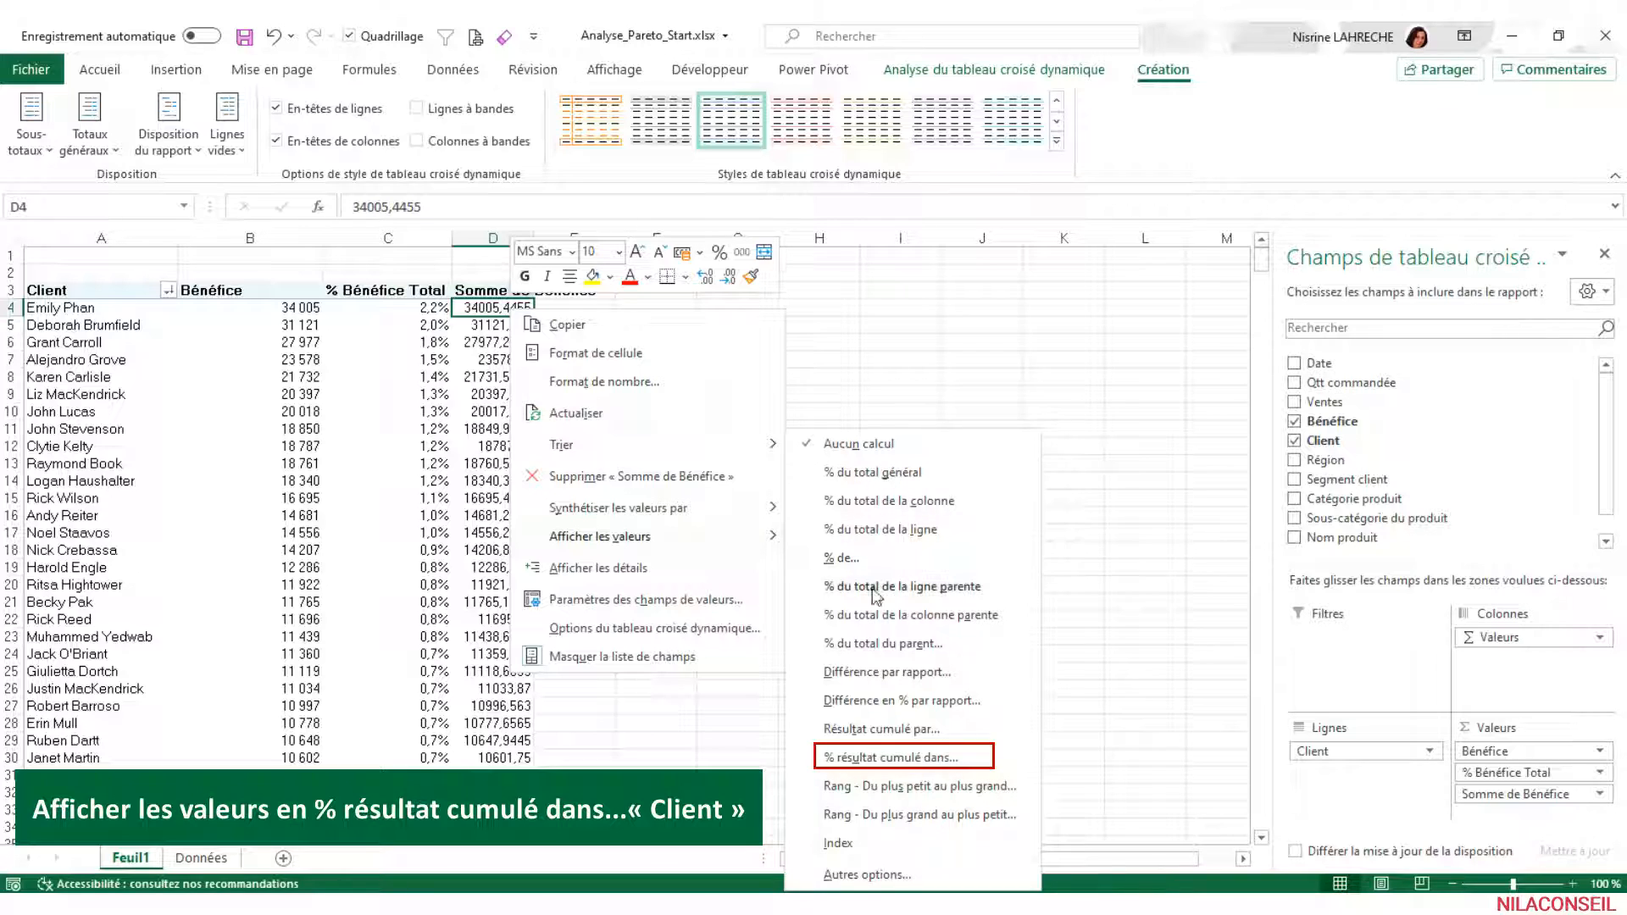
{"action": "left_click", "coordinate": [890, 763]}
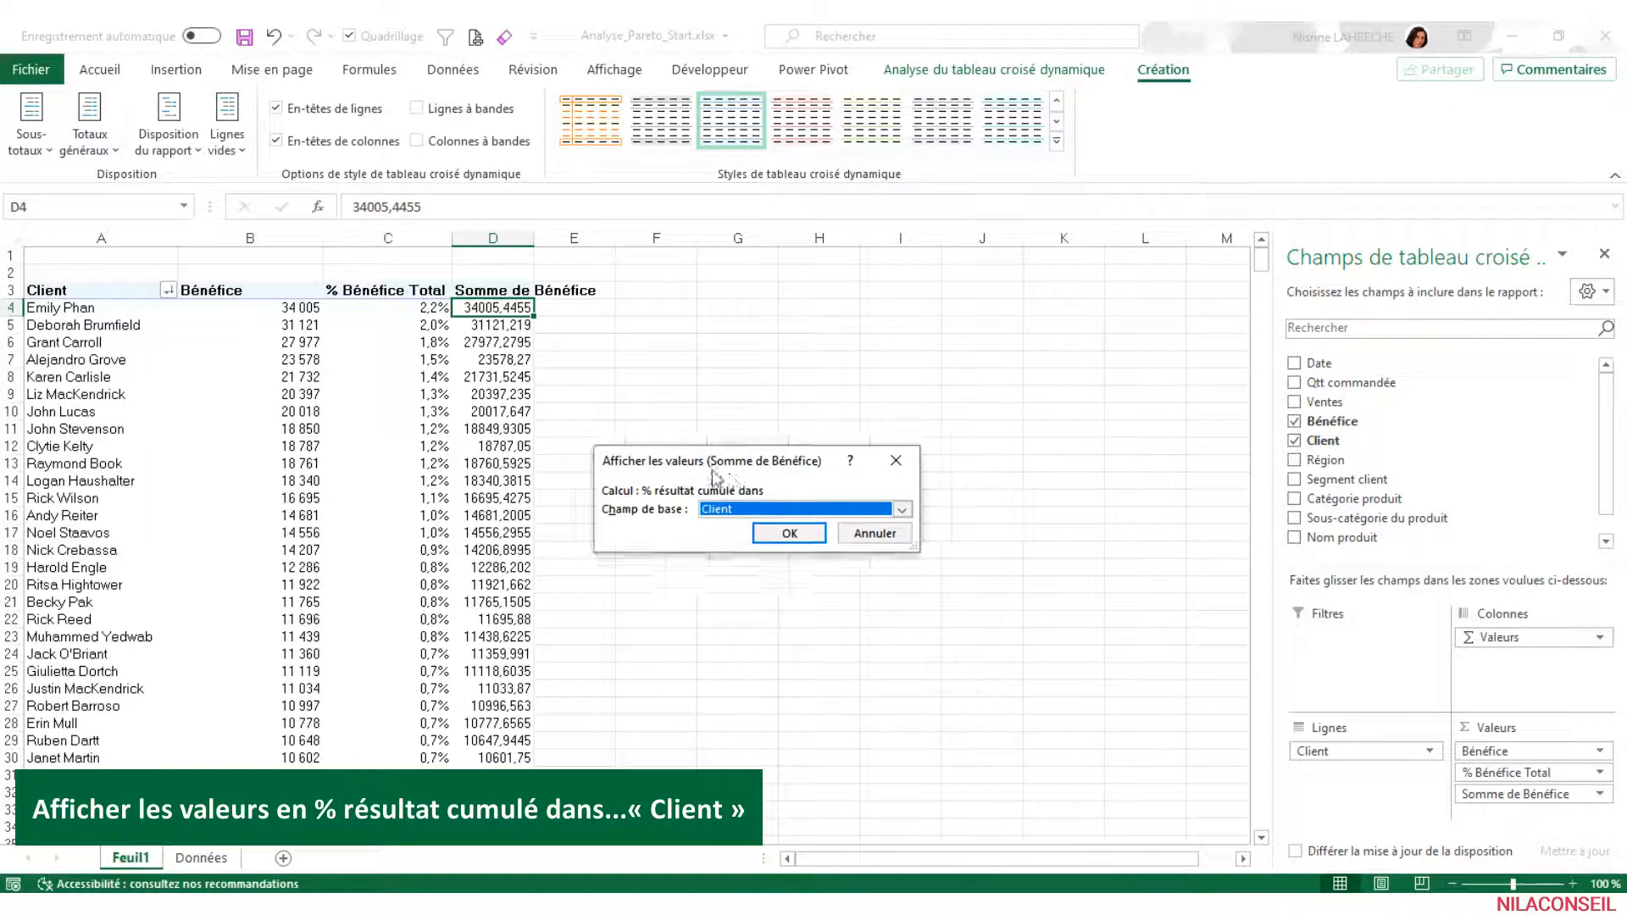
{"action": "left_click_drag", "start_coordinate": [717, 477], "coordinate": [325, 372]}
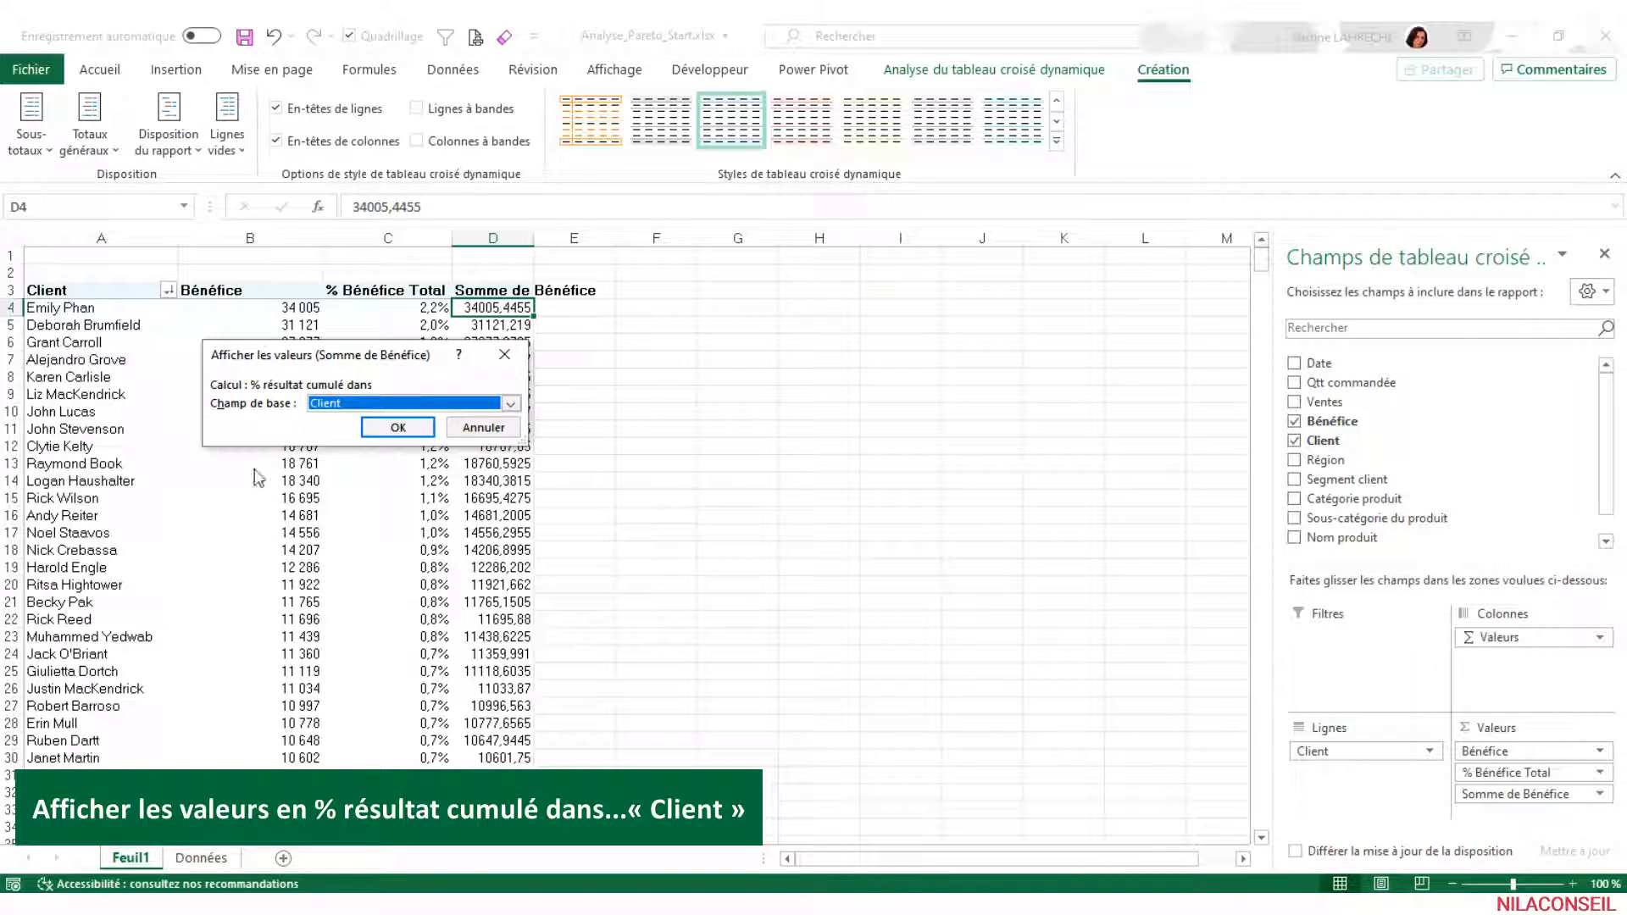
{"action": "left_click", "coordinate": [398, 427]}
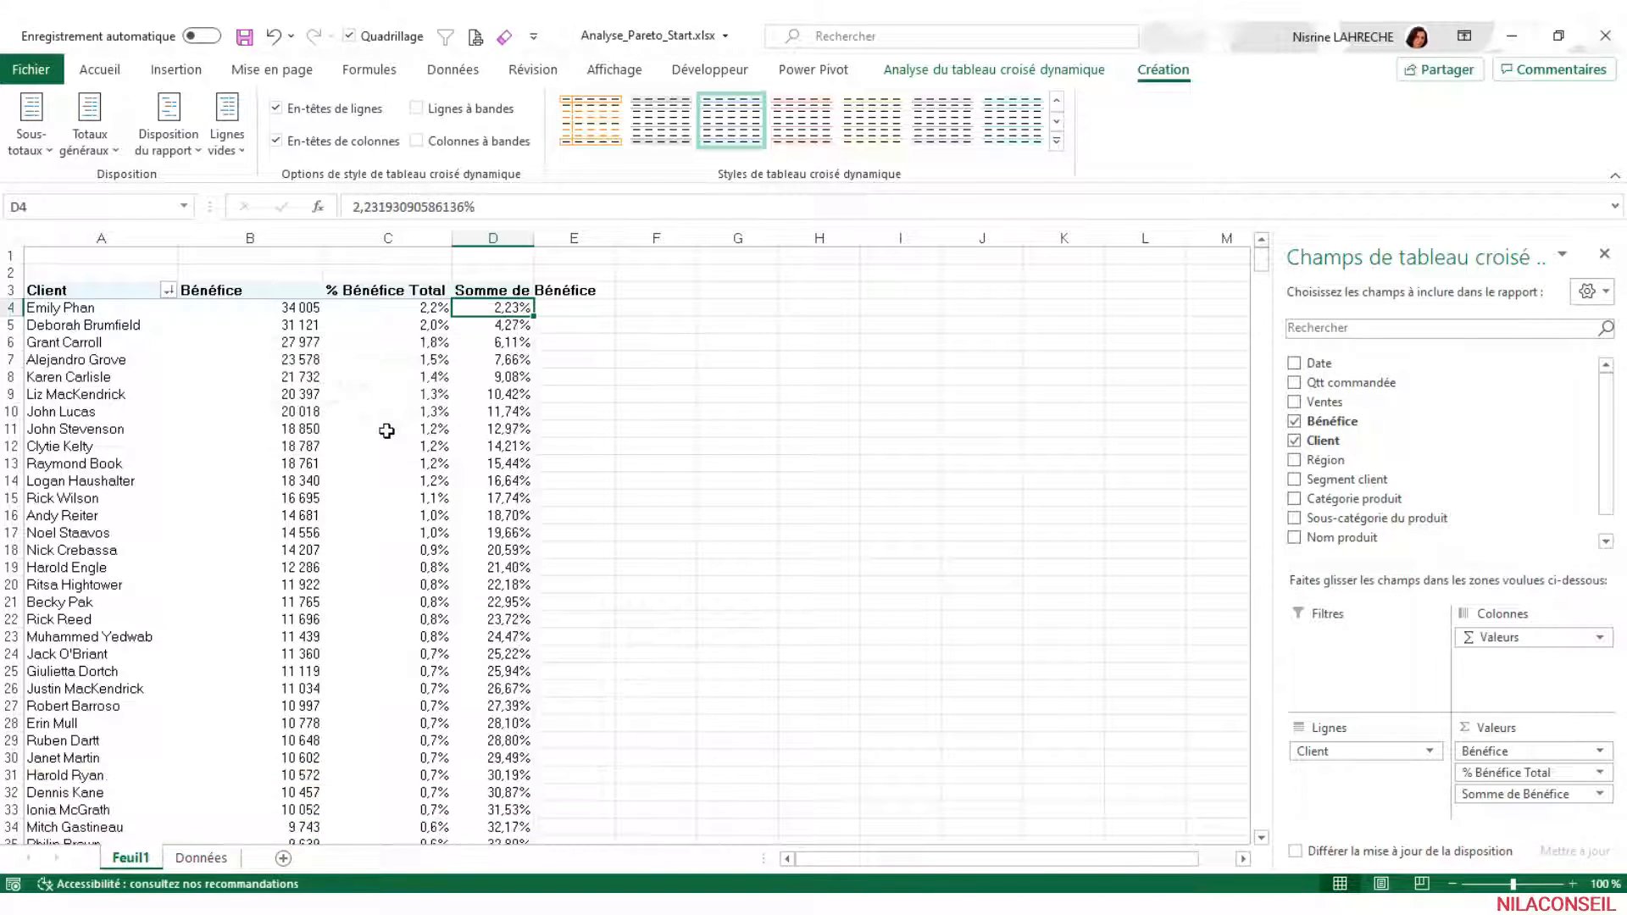
Format the cumulative profit field in column D as a percentage with 1 decimal
{"action": "right_click", "coordinate": [513, 311]}
{"action": "left_click", "coordinate": [585, 383]}
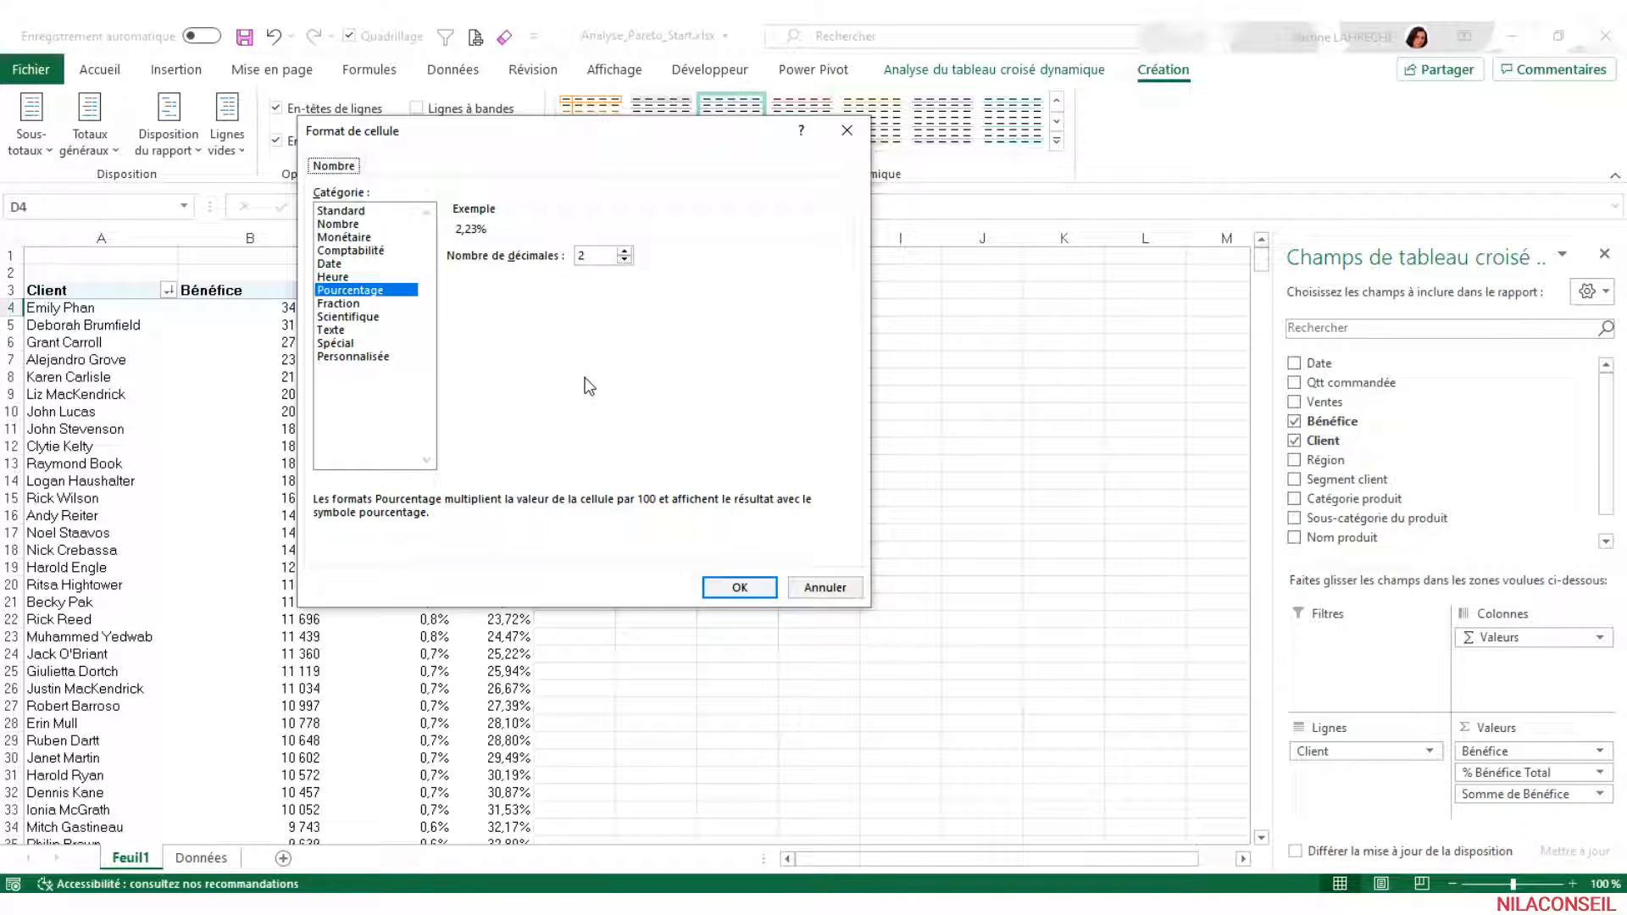
{"action": "left_click_drag", "start_coordinate": [607, 129], "coordinate": [893, 223]}
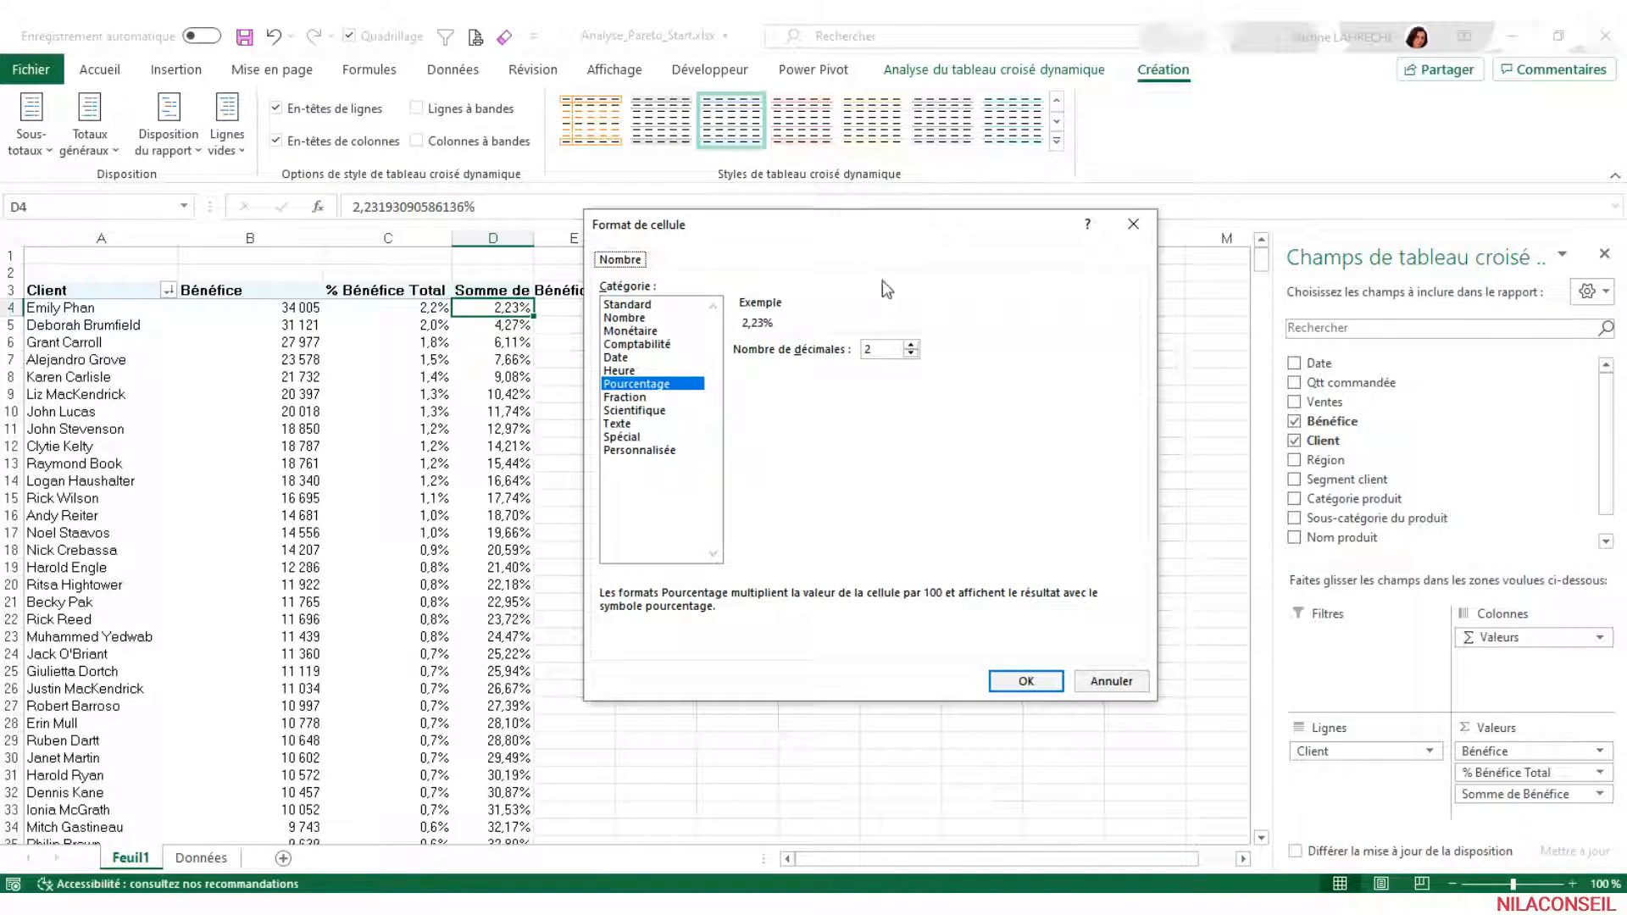
{"action": "left_click", "coordinate": [908, 358]}
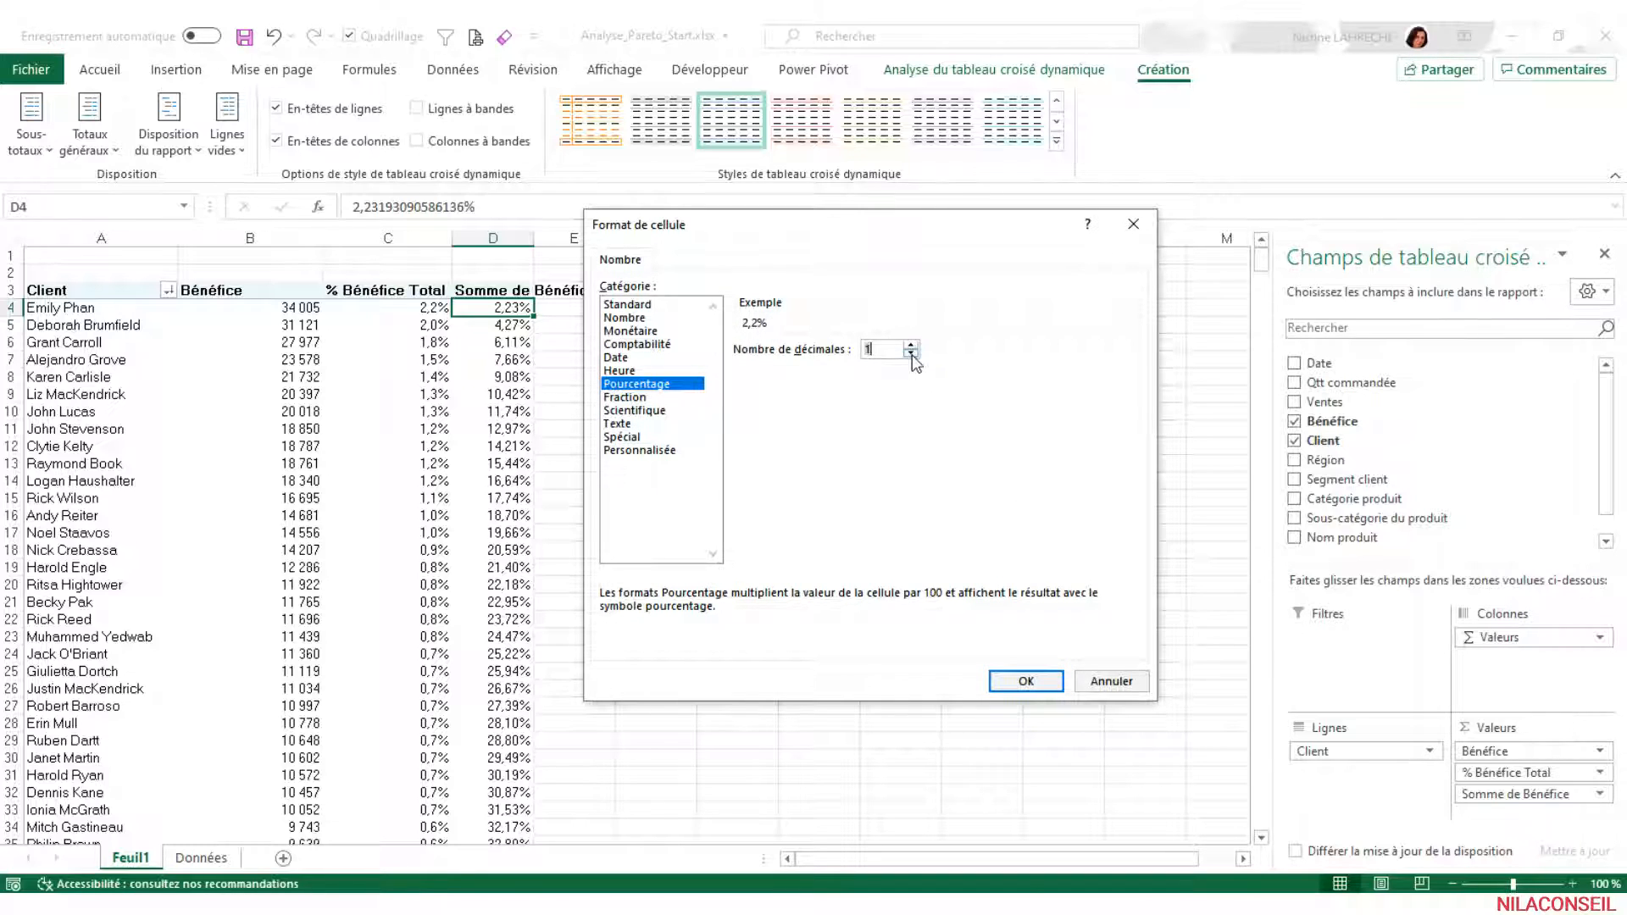
{"action": "left_click", "coordinate": [1018, 678]}
Rename the value header in D3 to "% Bénéfice Cumulé" and fit column D to it
{"action": "left_click", "coordinate": [492, 286]}
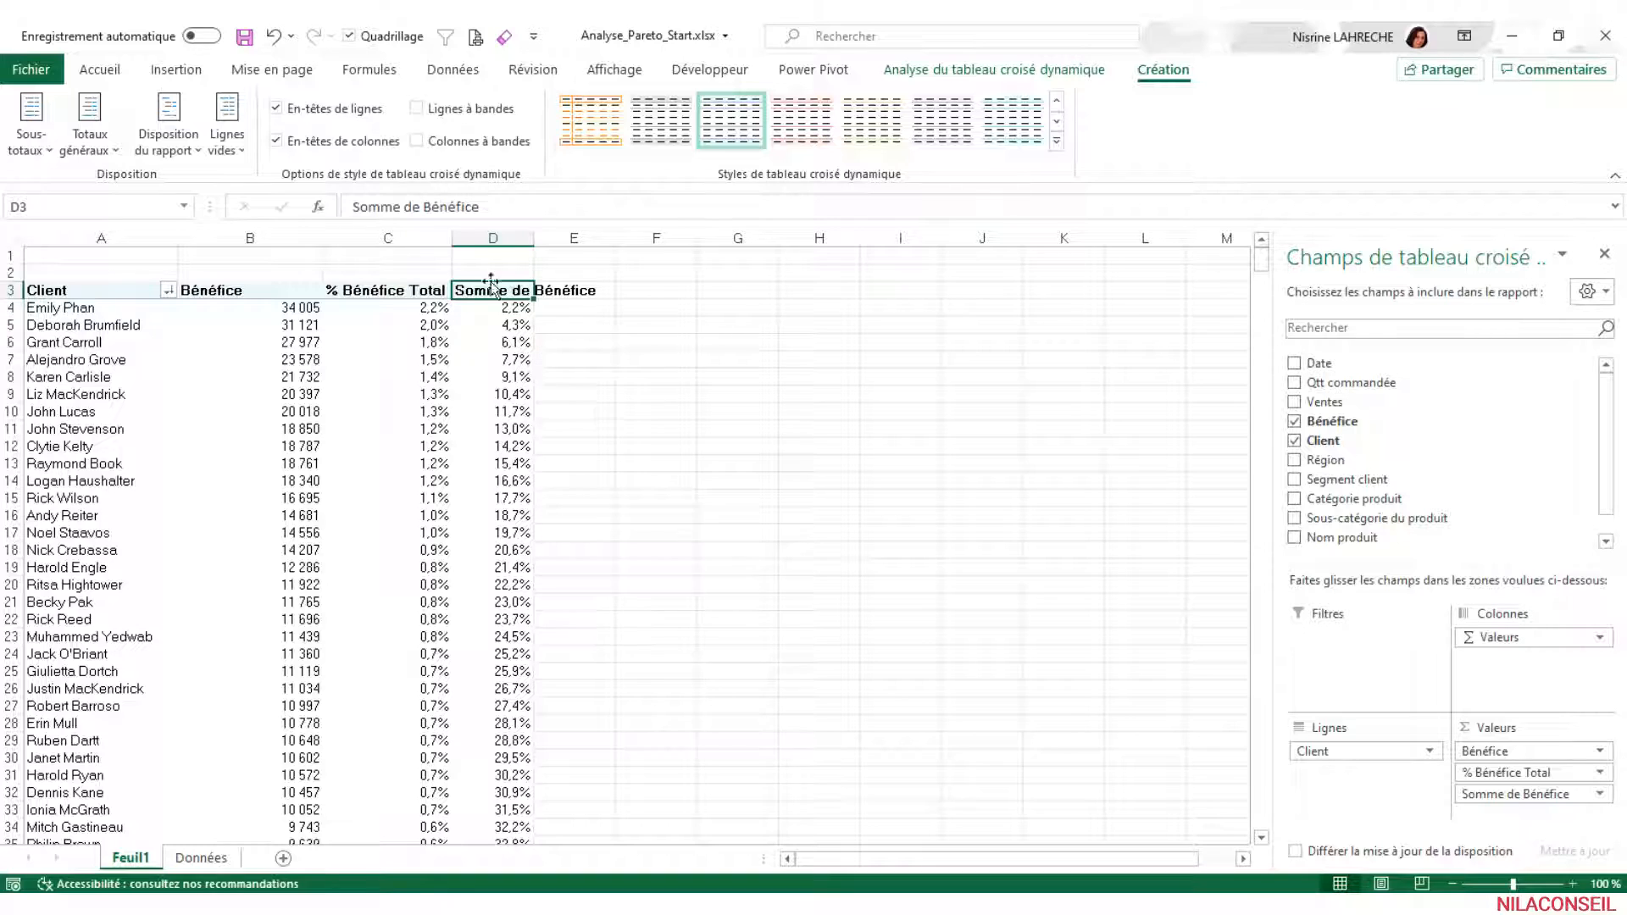
{"action": "left_click_drag", "start_coordinate": [422, 210], "coordinate": [351, 211]}
{"action": "key", "text": "BackSpace"}
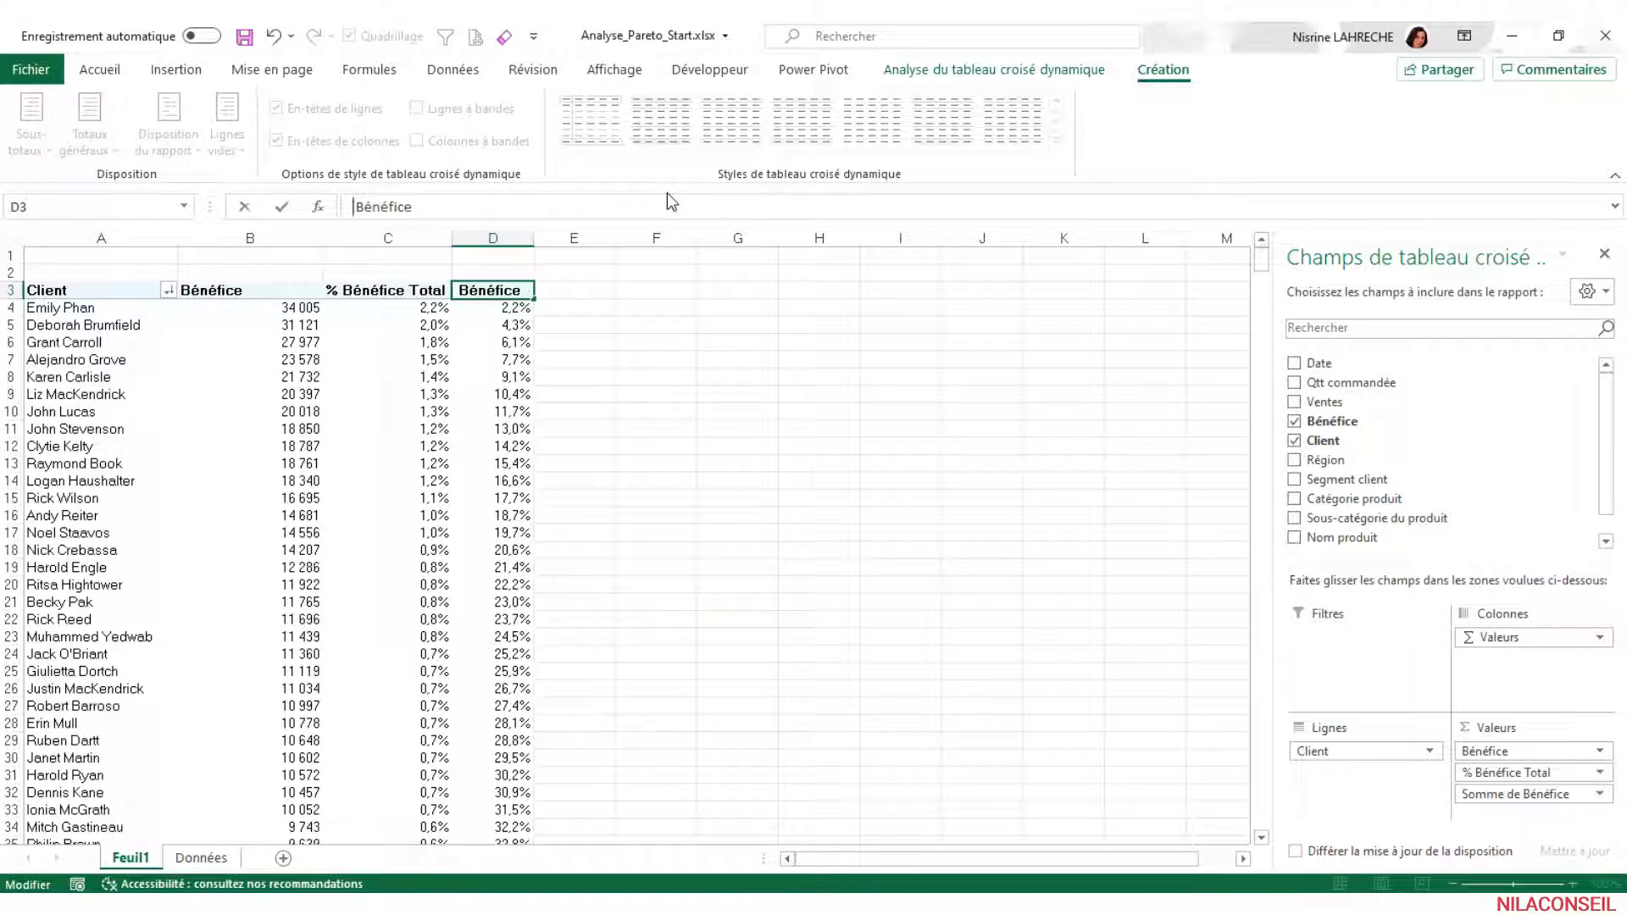
{"action": "type", "text": "%"}
{"action": "key", "text": "End"}
{"action": "type", "text": "Cumulé"}
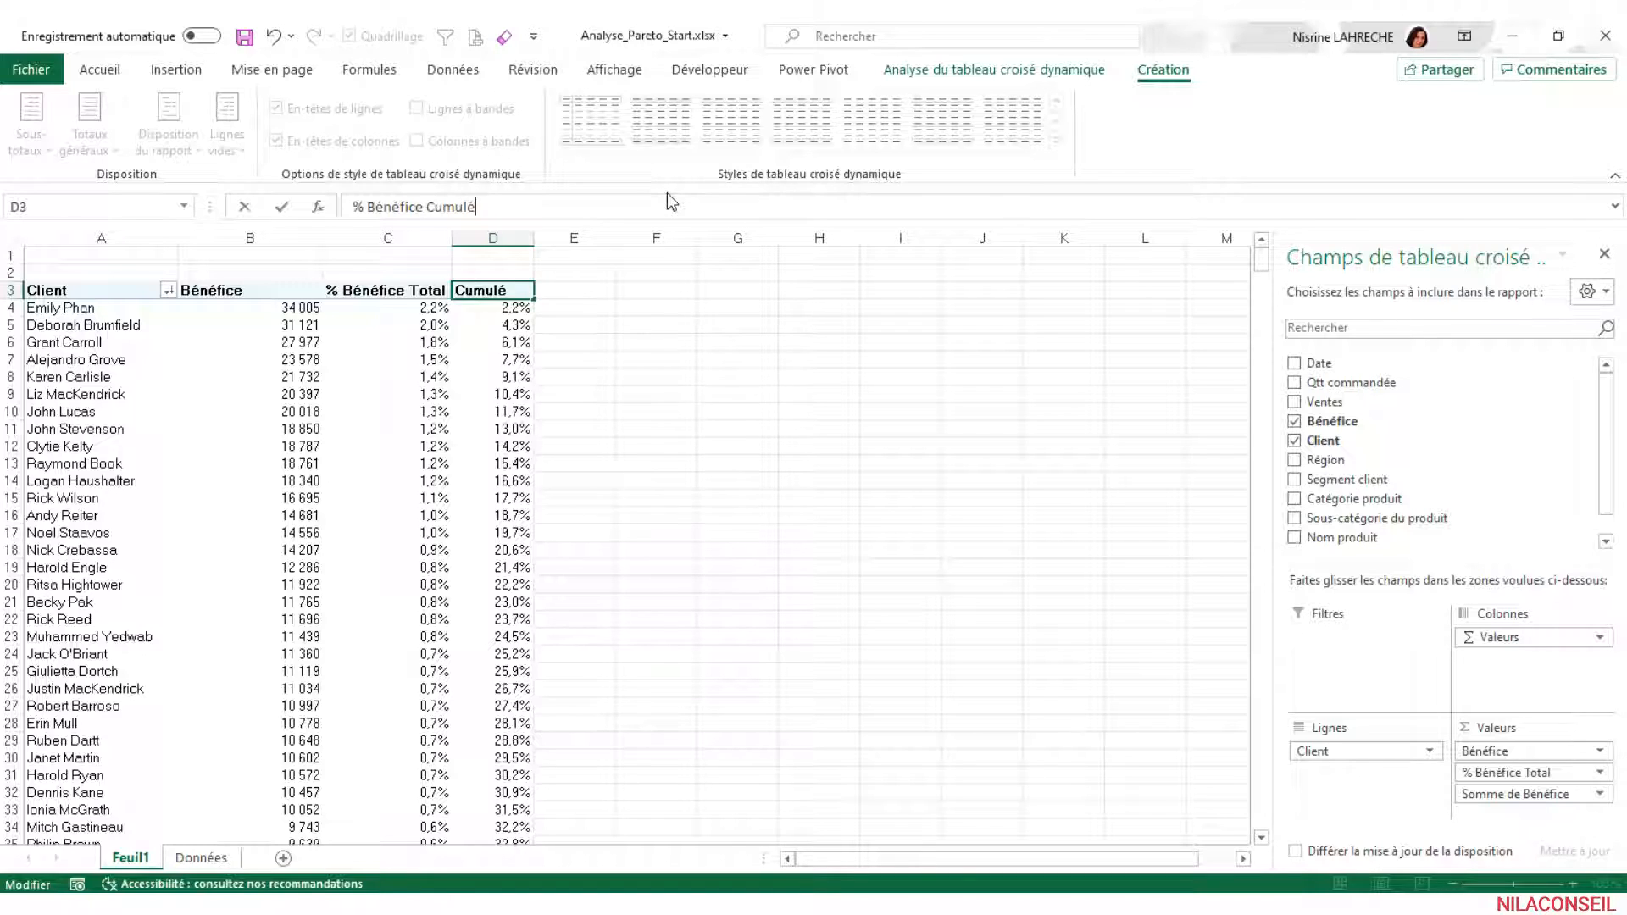
{"action": "key", "text": "Return"}
{"action": "double_click", "coordinate": [534, 238]}
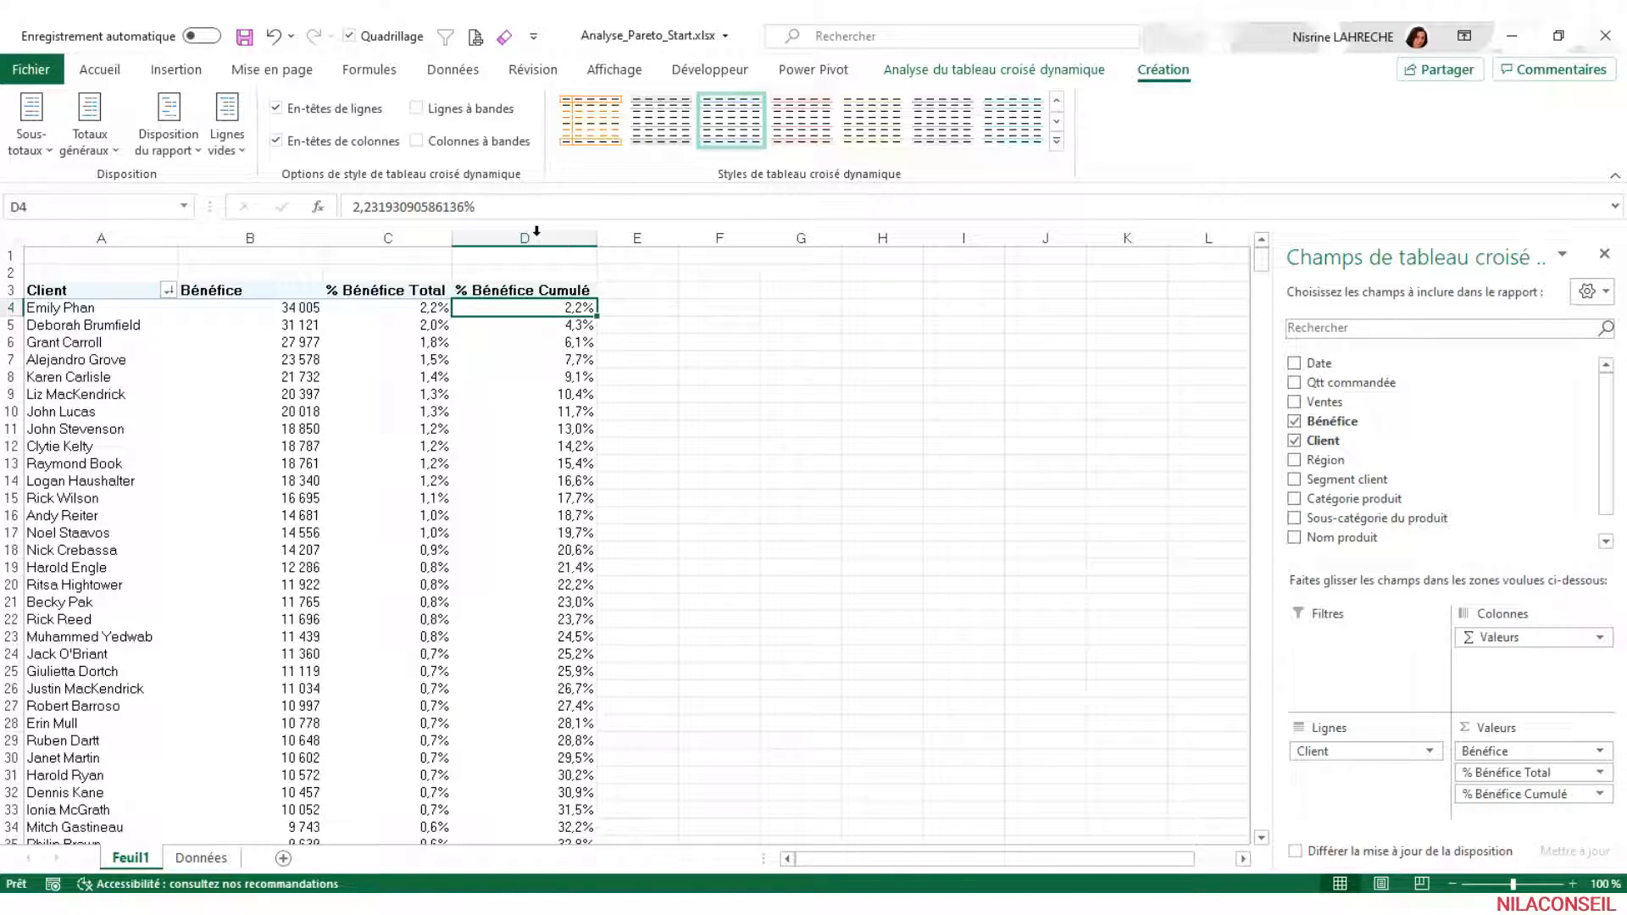
Examine the cumulative profit percentages in column D down to the row where they reach 80%
{"action": "left_click_drag", "start_coordinate": [412, 313], "coordinate": [424, 357]}
{"action": "left_click_drag", "start_coordinate": [582, 312], "coordinate": [556, 792]}
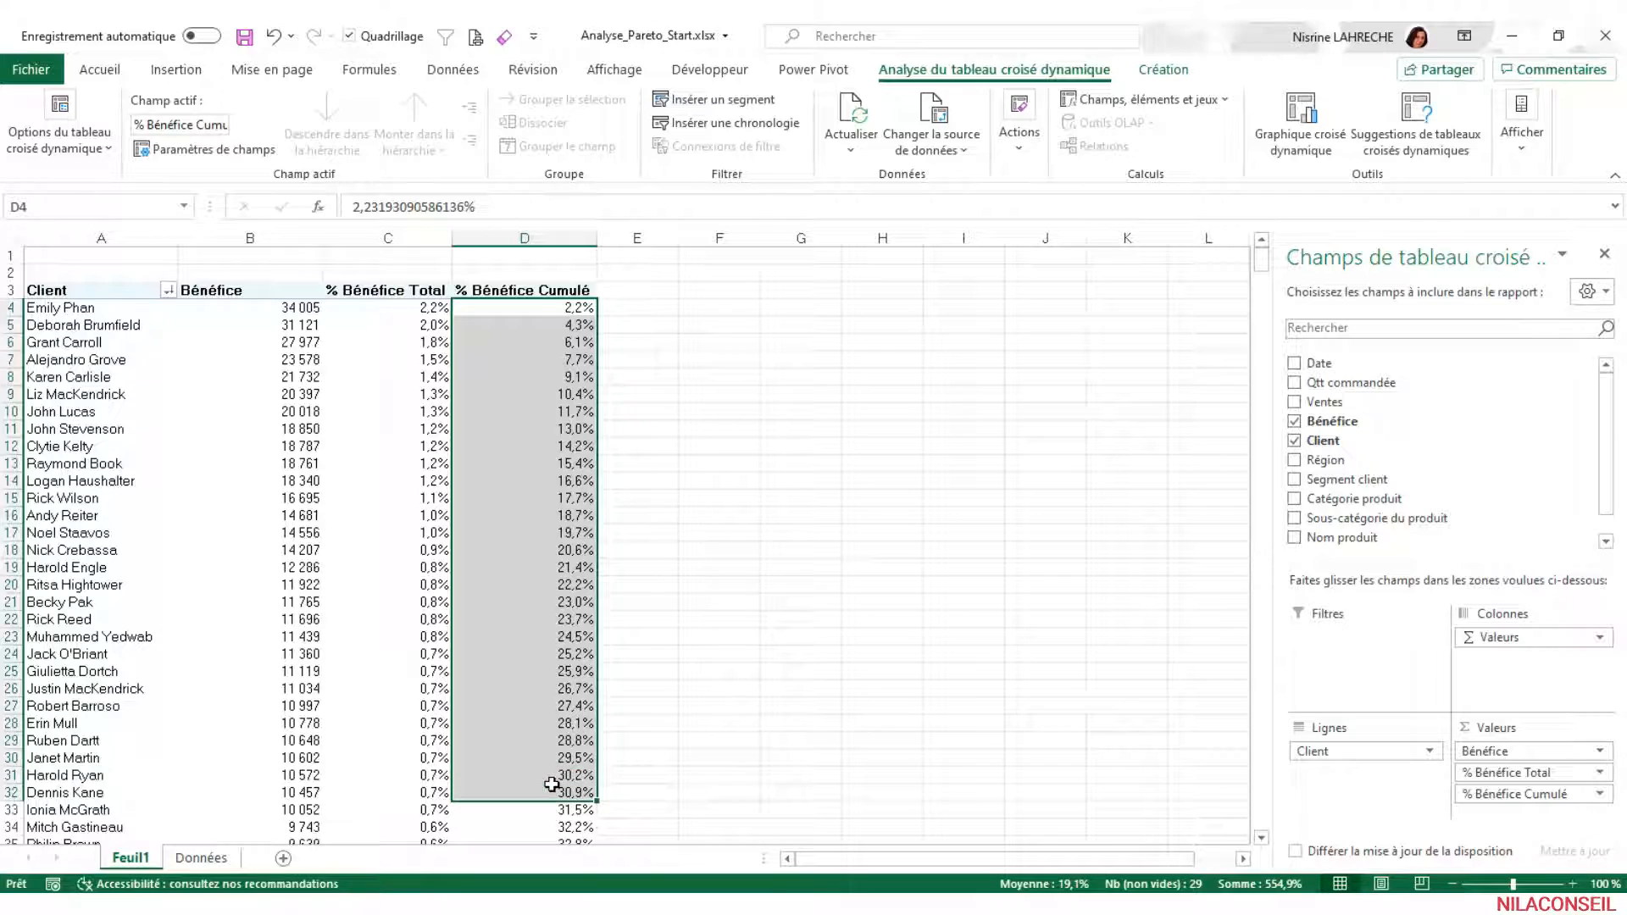
{"action": "scroll", "coordinate": [552, 729], "scroll_direction": "down", "scroll_amount": 10}
{"action": "scroll", "coordinate": [551, 726], "scroll_direction": "down", "scroll_amount": 20}
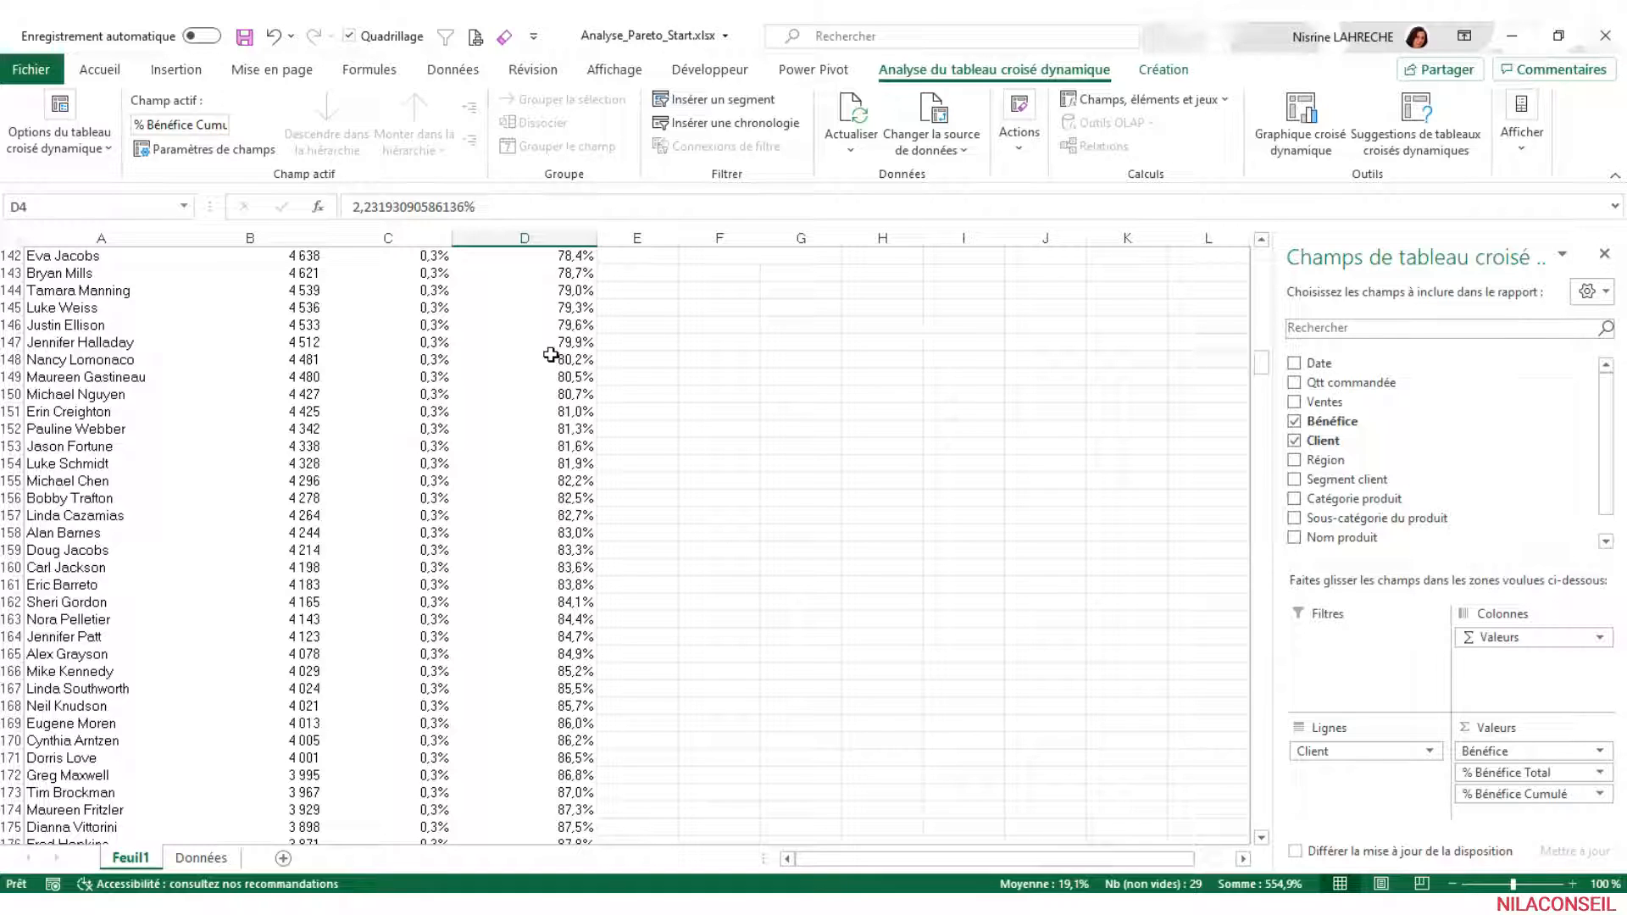
{"action": "left_click", "coordinate": [585, 345]}
{"action": "left_click_drag", "start_coordinate": [585, 345], "coordinate": [47, 57]}
Create a formula-based conditional formatting rule for all client names in column A, using =$D4<=0,80
{"action": "left_click", "coordinate": [131, 287]}
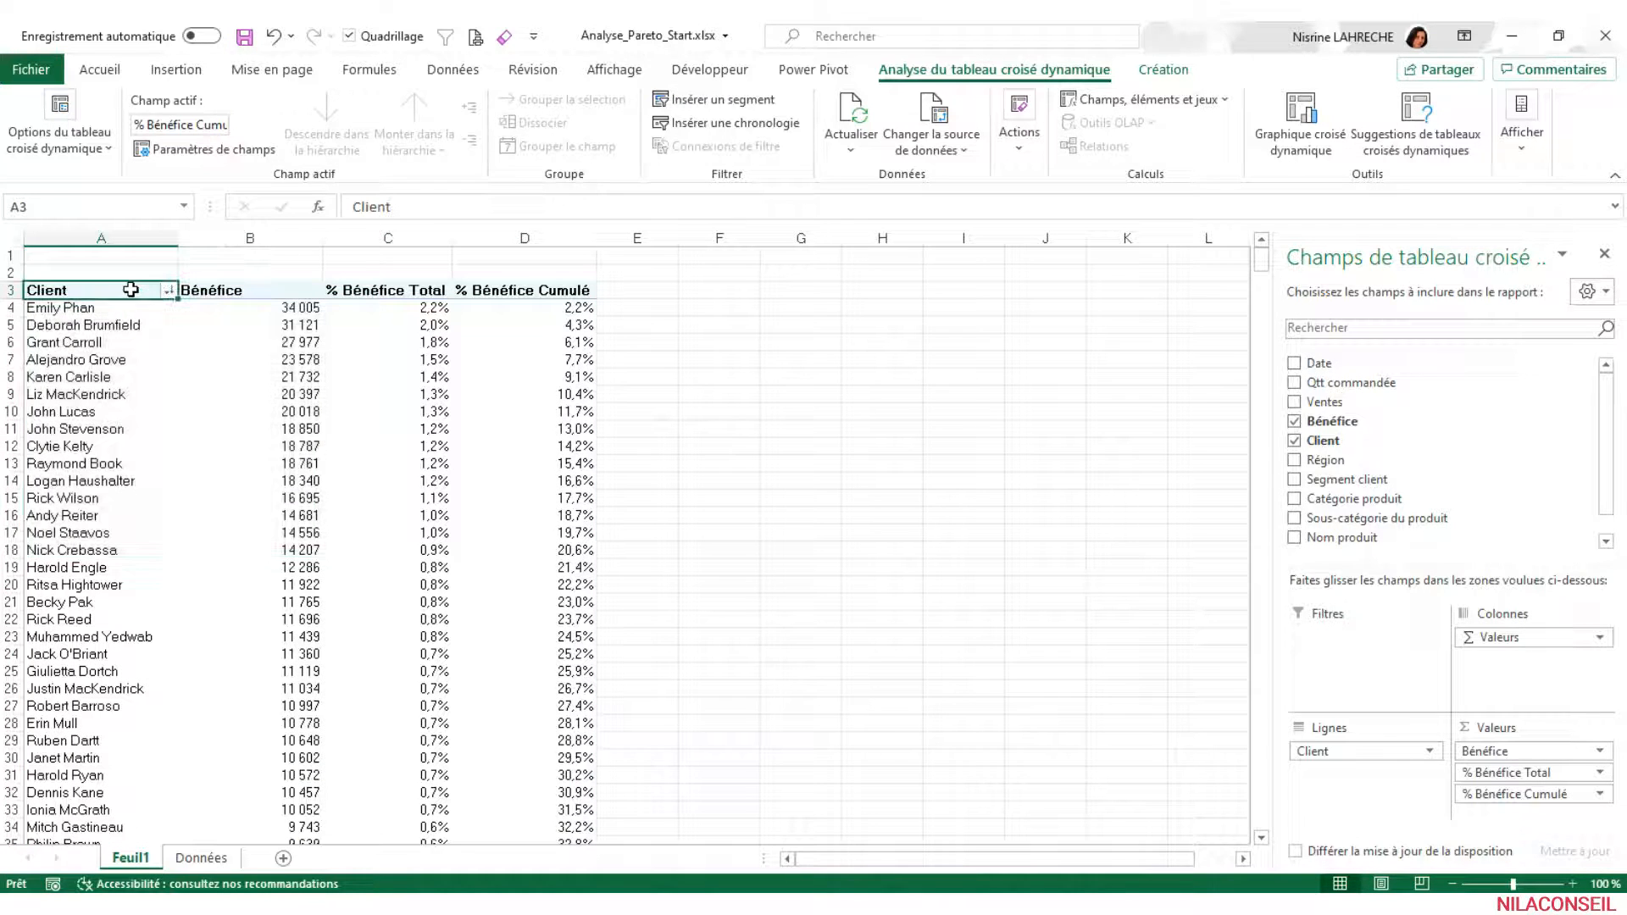
{"action": "left_click", "coordinate": [130, 278]}
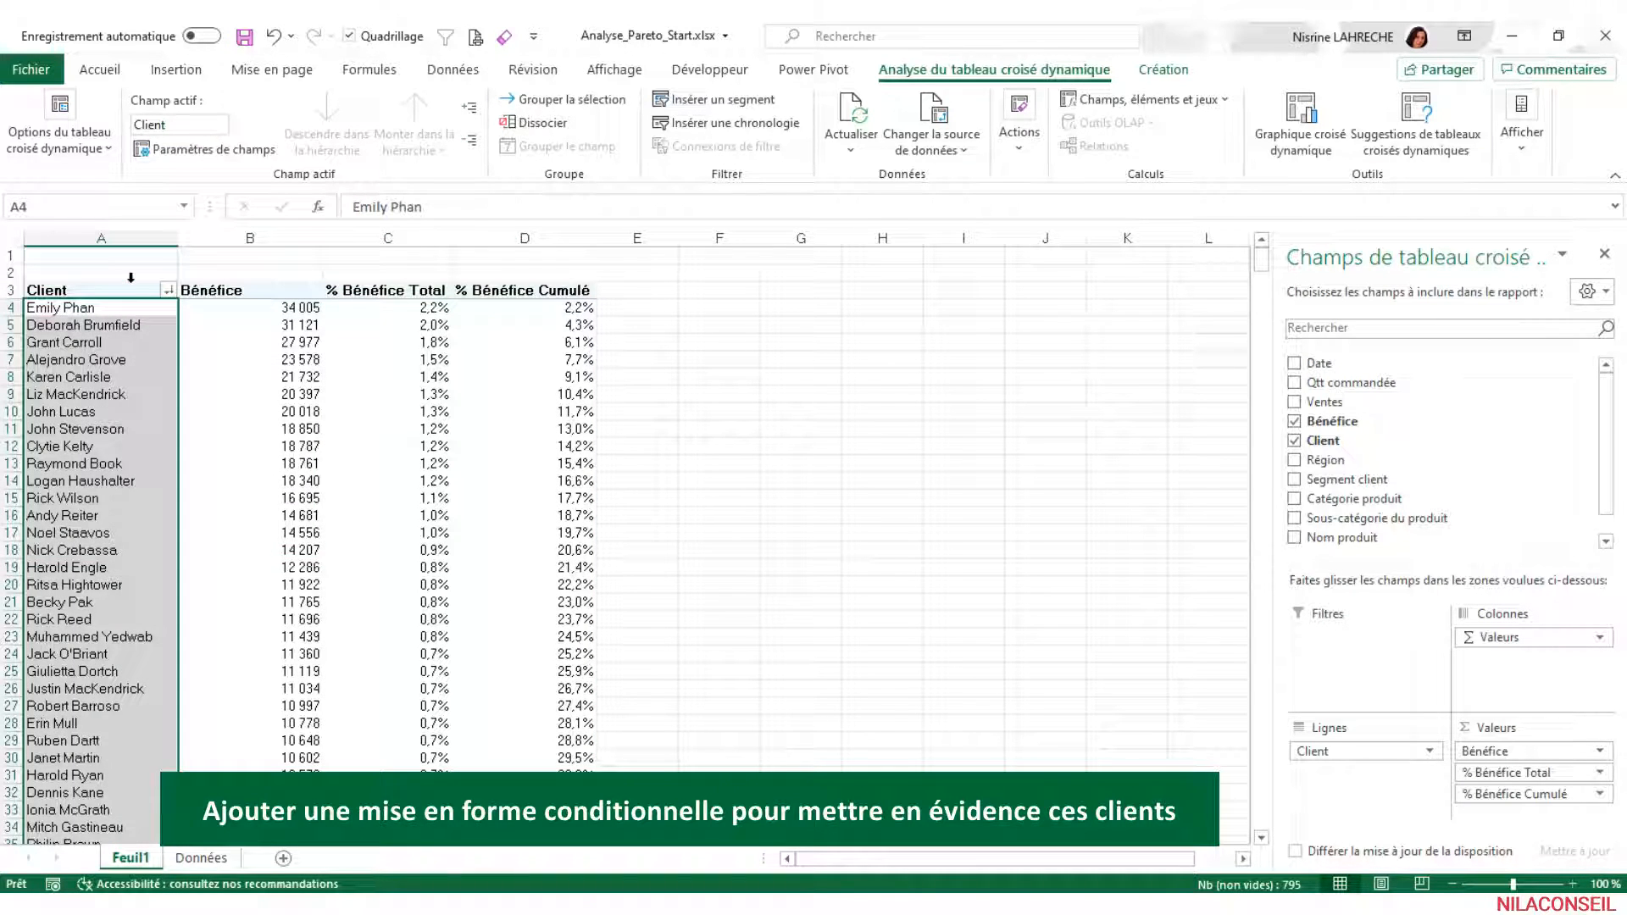
{"action": "left_click", "coordinate": [107, 77]}
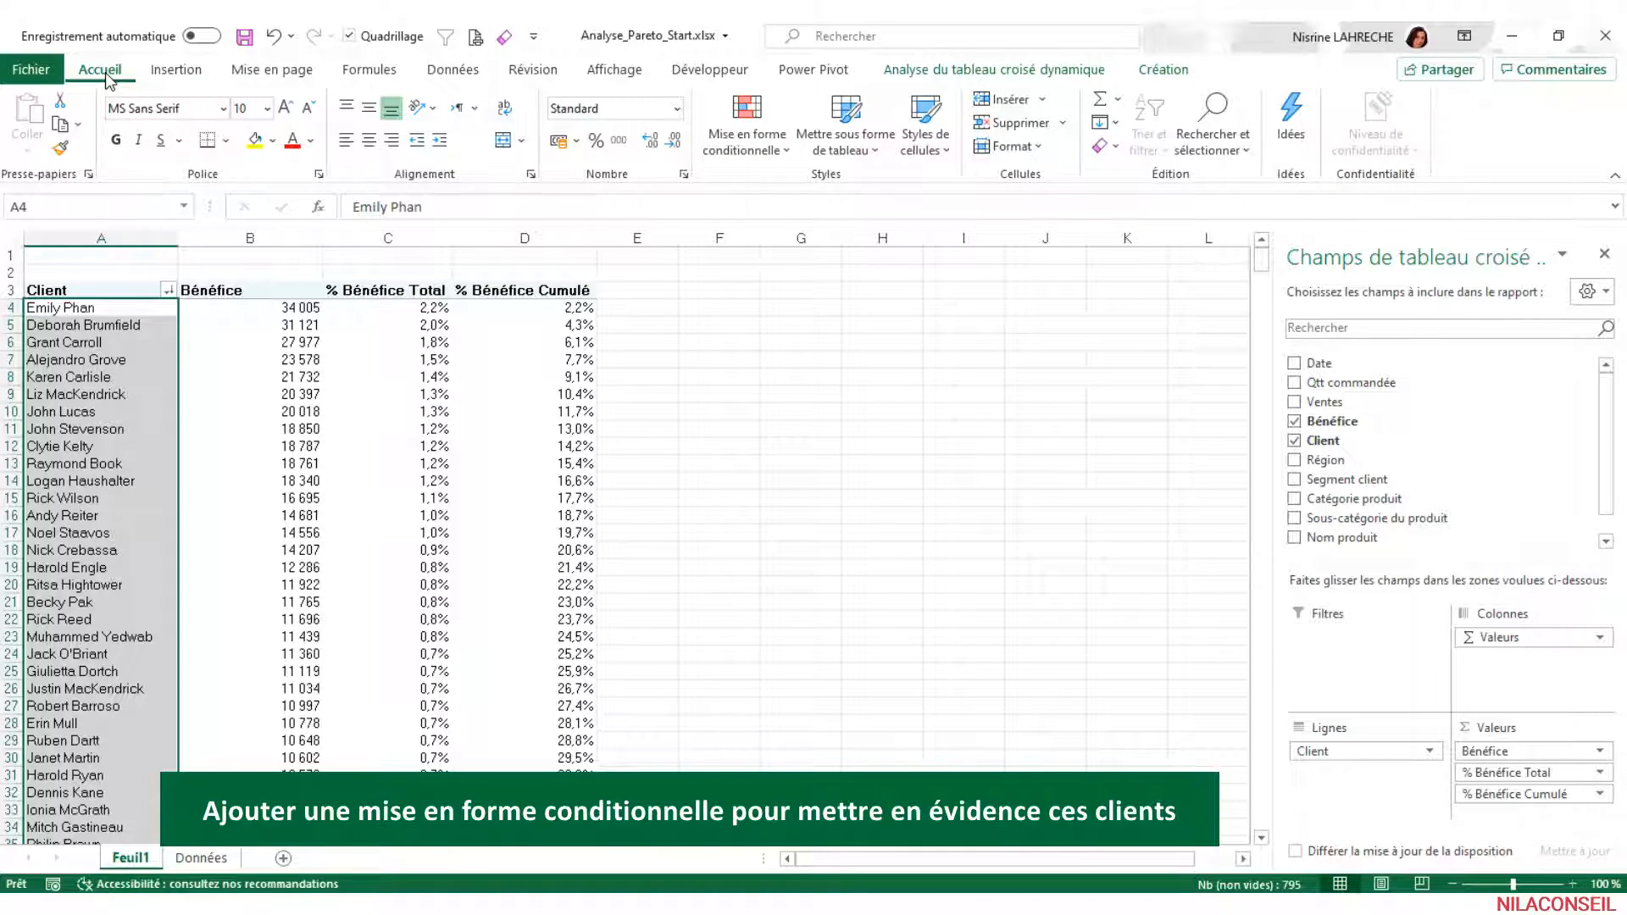
{"action": "left_click", "coordinate": [787, 153]}
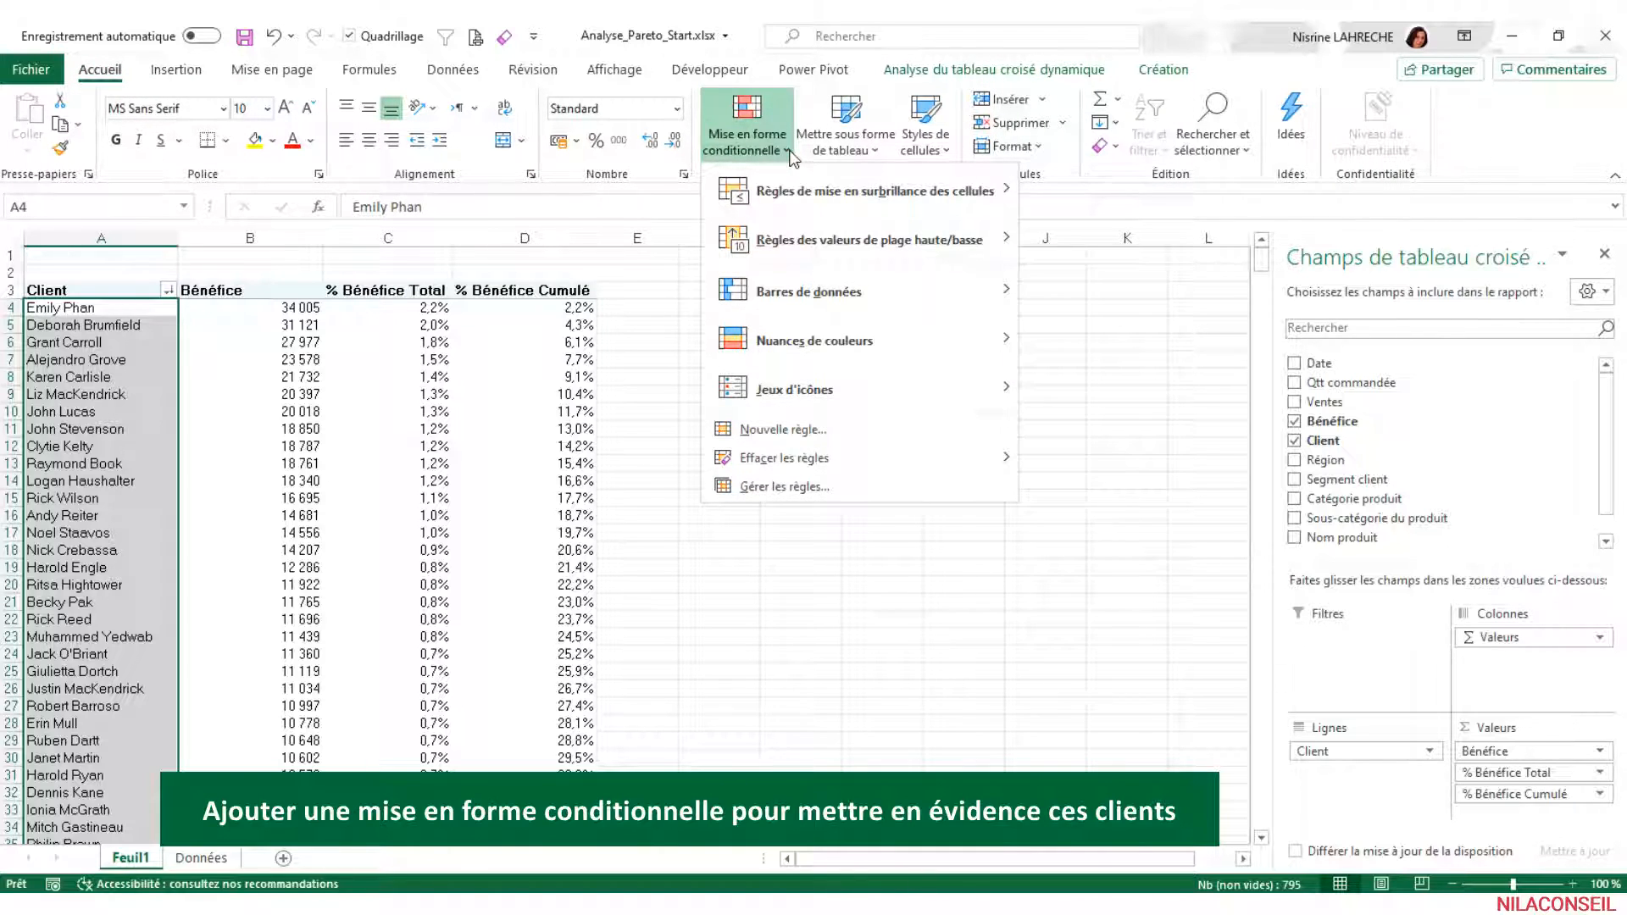
{"action": "left_click", "coordinate": [792, 430]}
{"action": "left_click", "coordinate": [792, 404]}
{"action": "left_click", "coordinate": [691, 486]}
{"action": "left_click", "coordinate": [564, 312]}
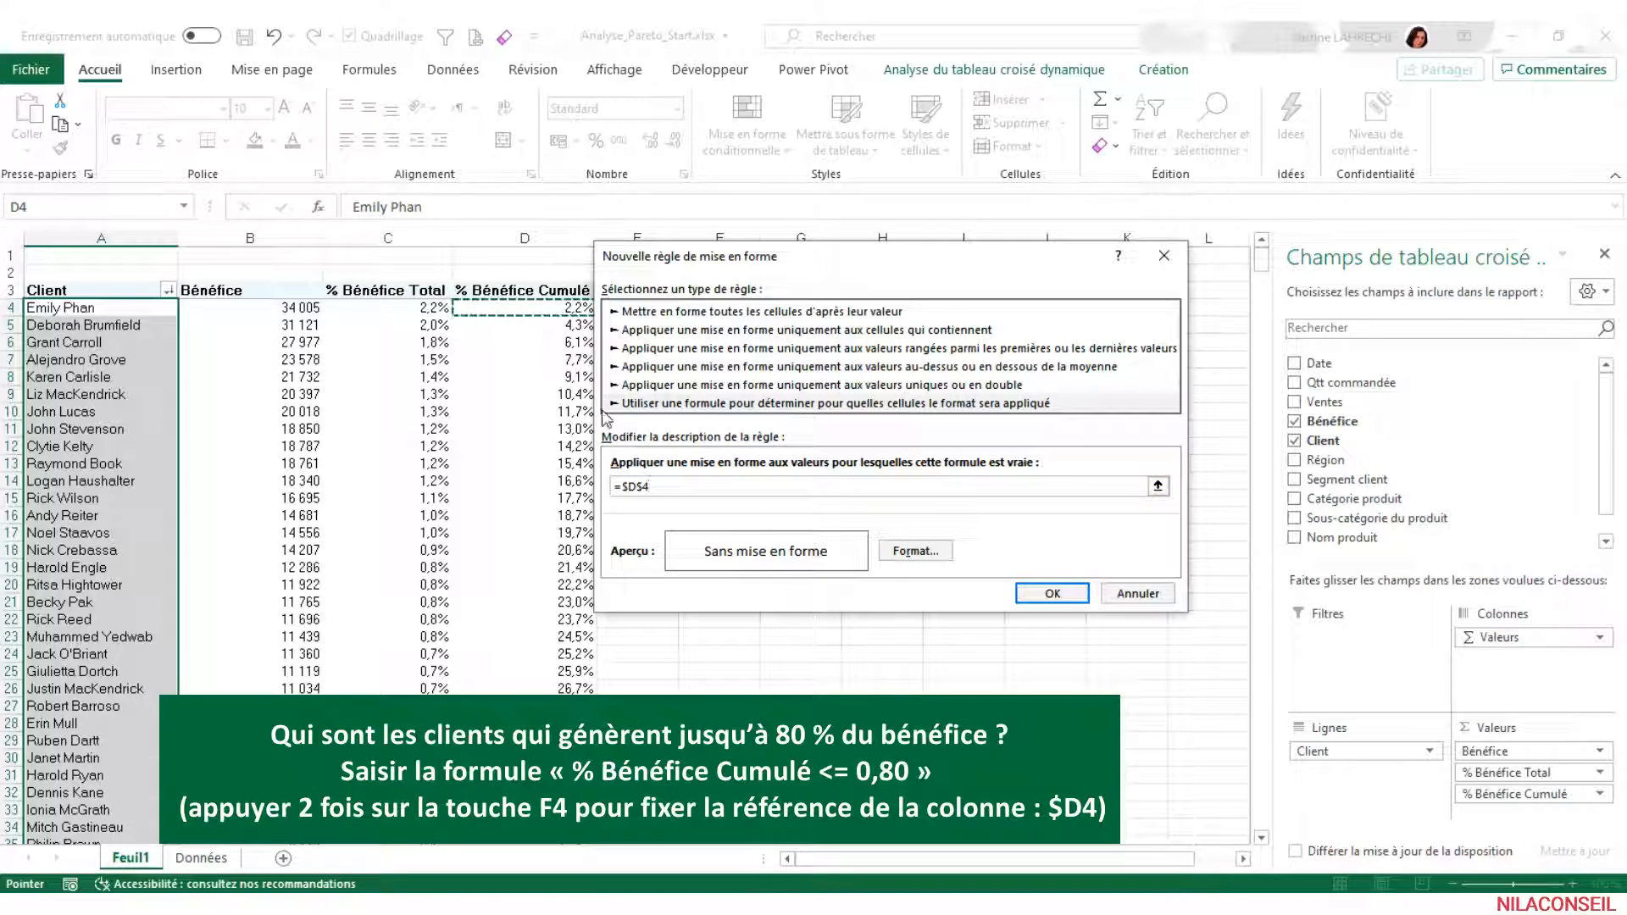
{"action": "key", "text": "F4"}
{"action": "key", "text": "F4"}
{"action": "type", "text": "<=0,80"}
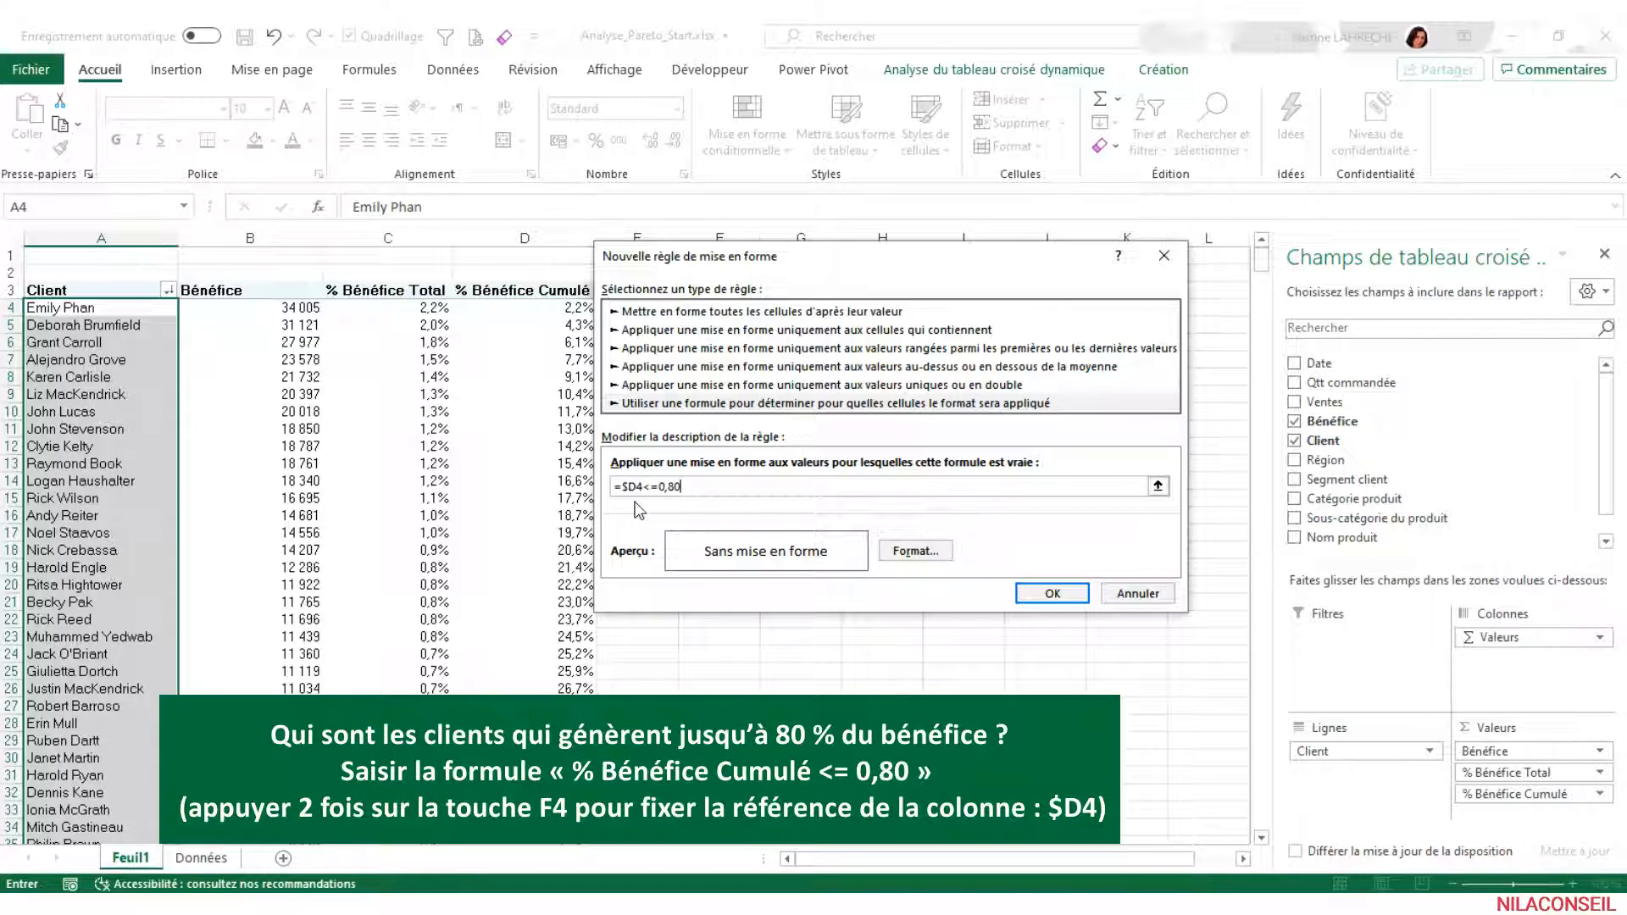
Set the rule's format to bold text with a light green fill and apply the rule
{"action": "left_click", "coordinate": [924, 548]}
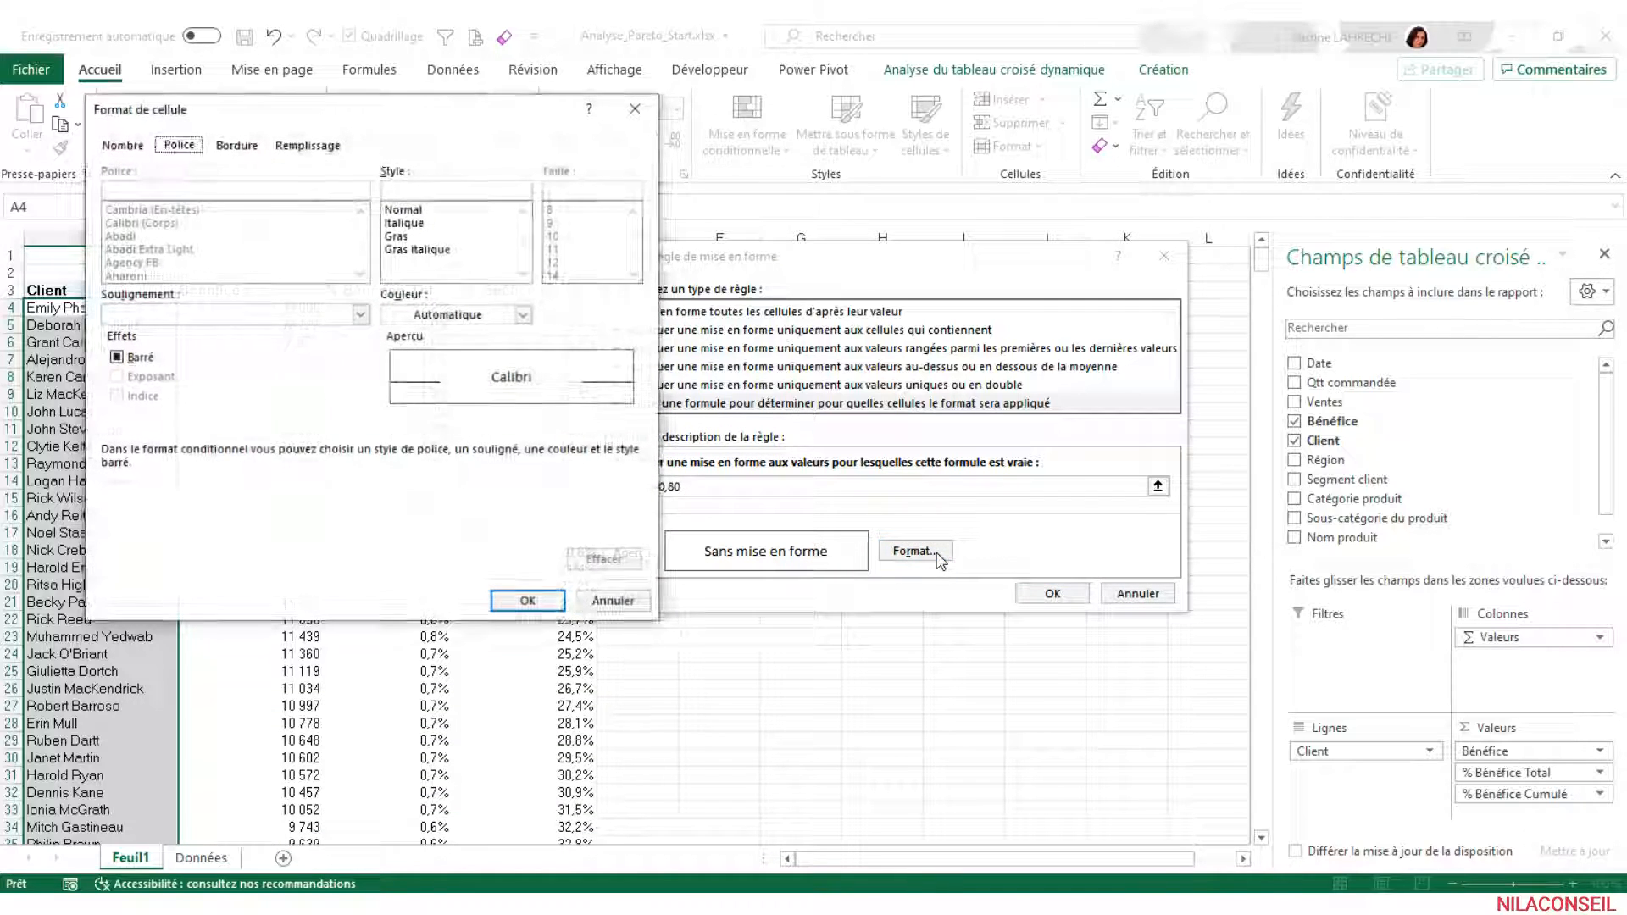
{"action": "left_click_drag", "start_coordinate": [433, 114], "coordinate": [982, 172]}
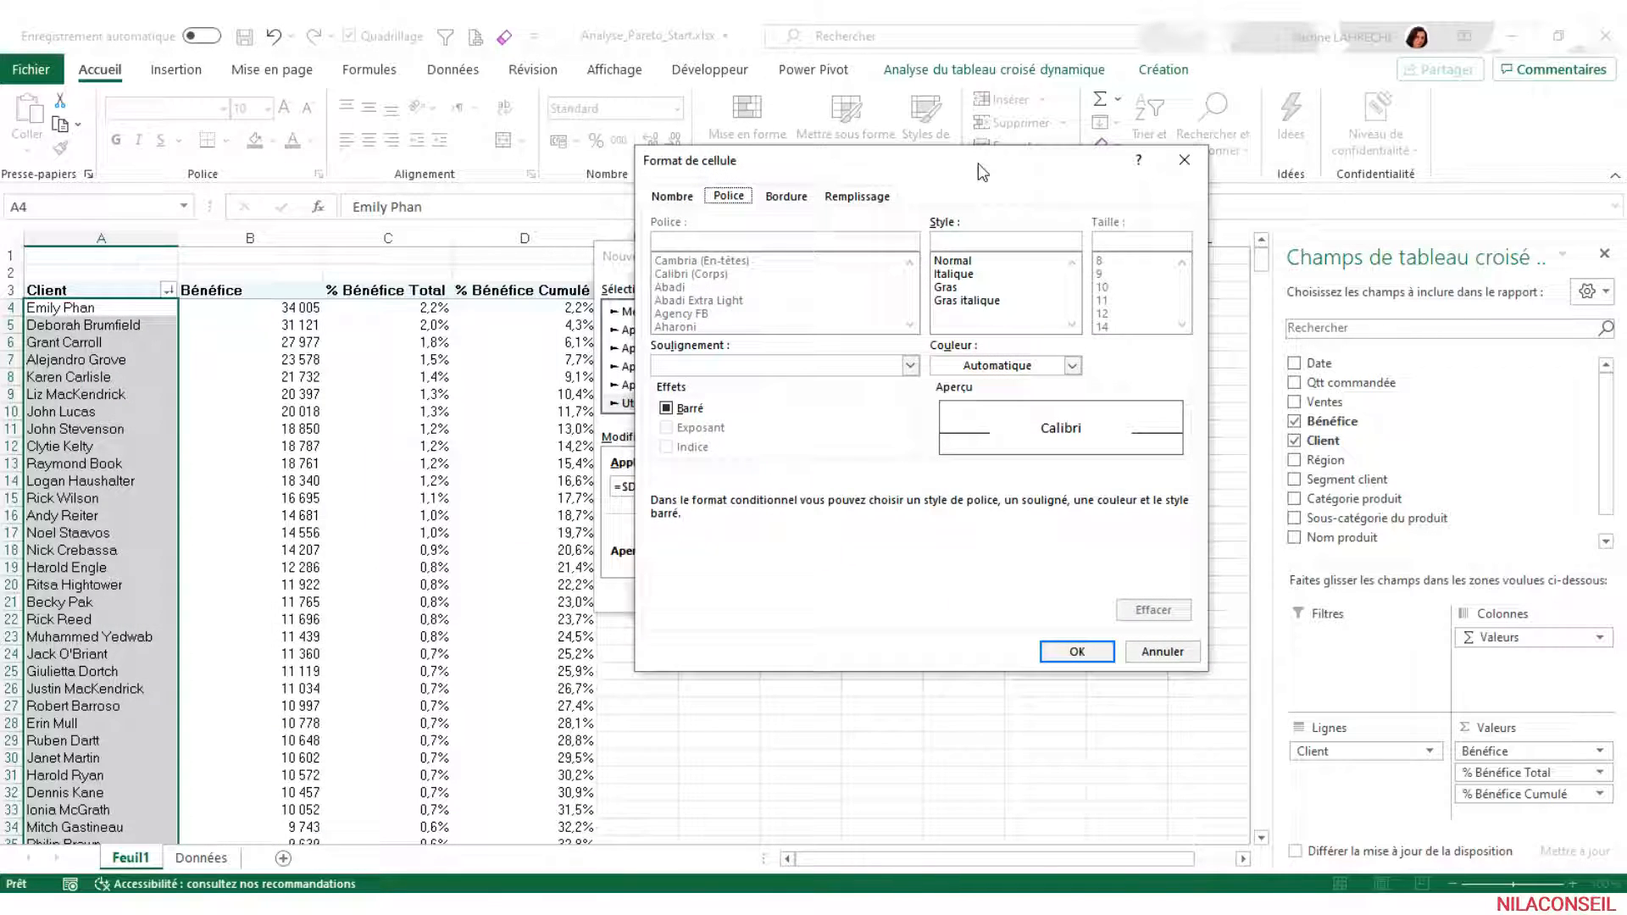
{"action": "left_click", "coordinate": [963, 288]}
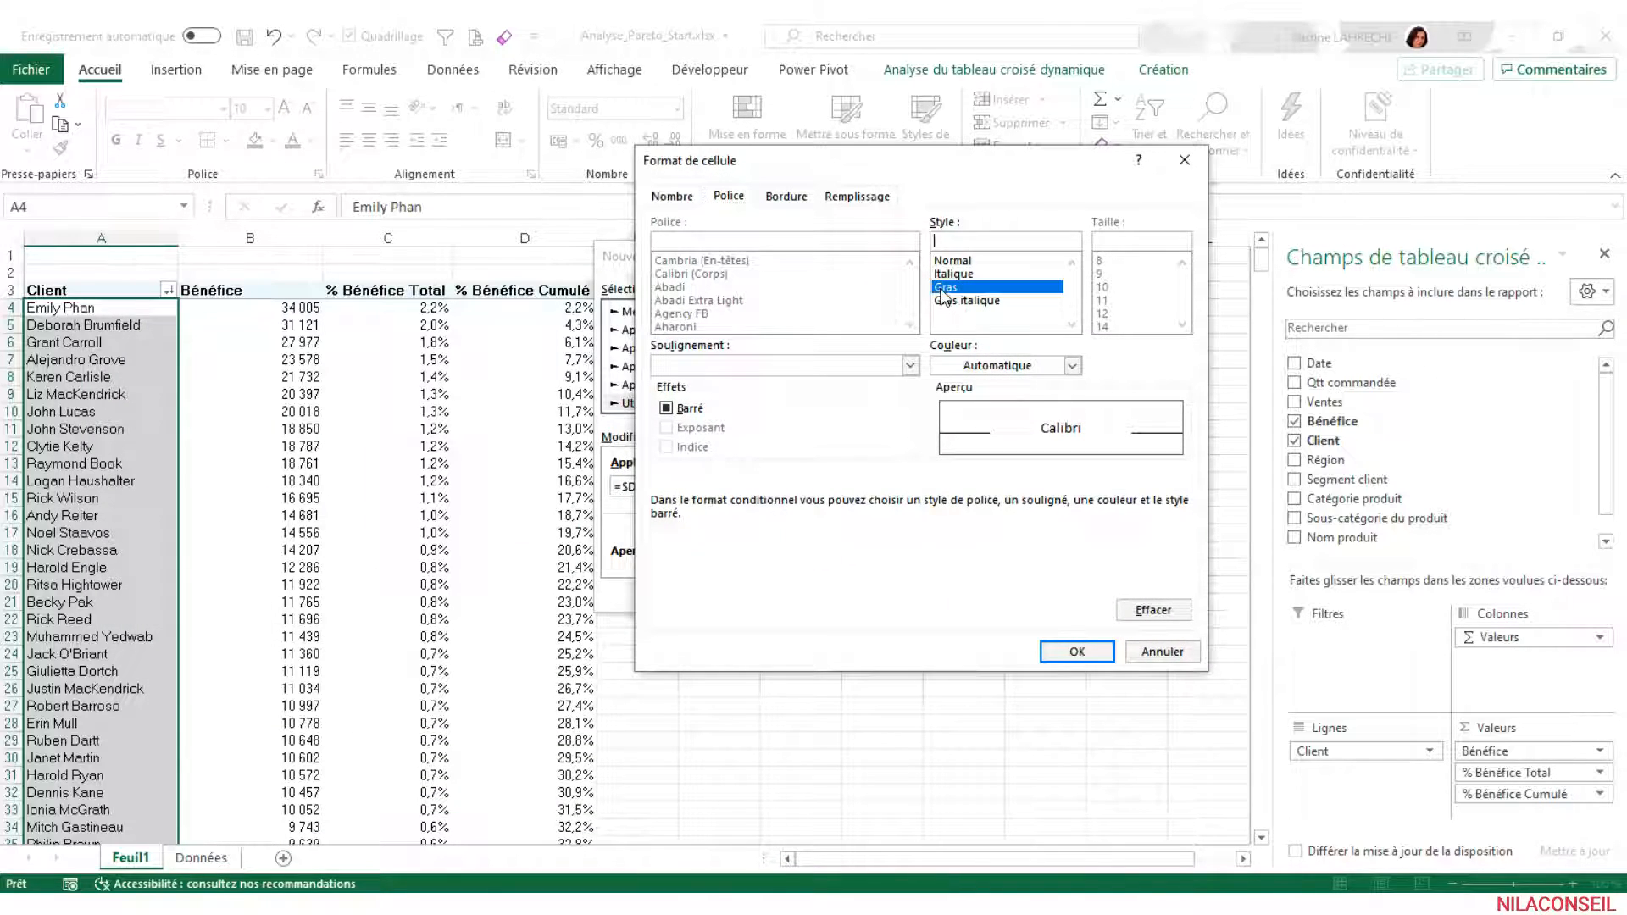
{"action": "left_click", "coordinate": [858, 197]}
{"action": "left_click", "coordinate": [743, 396]}
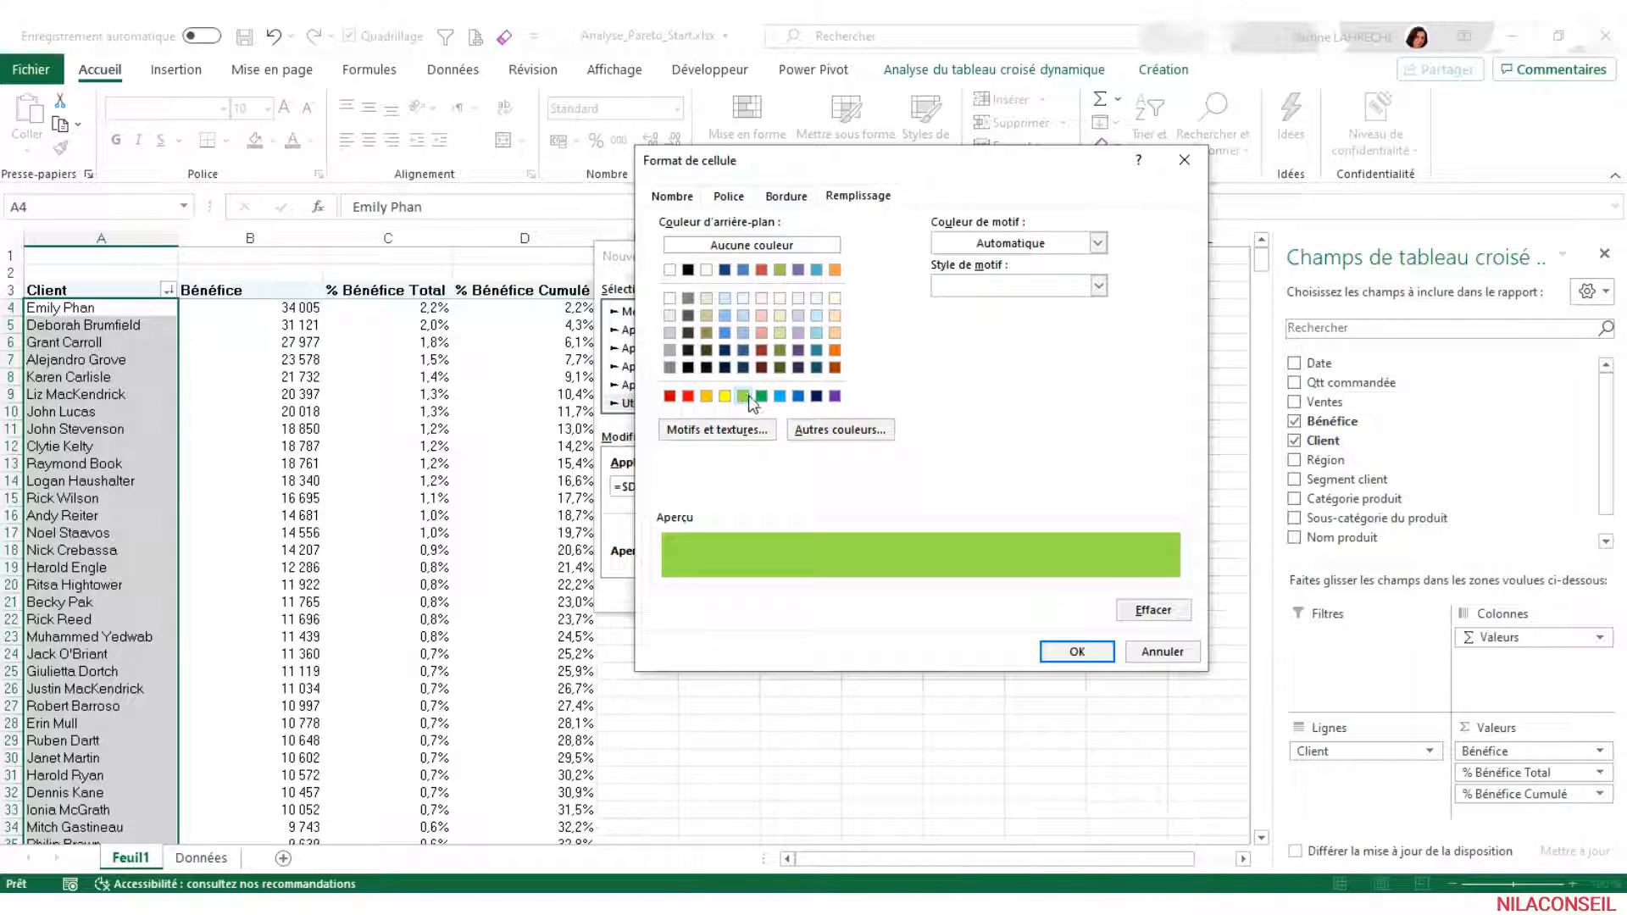
{"action": "left_click", "coordinate": [1070, 651]}
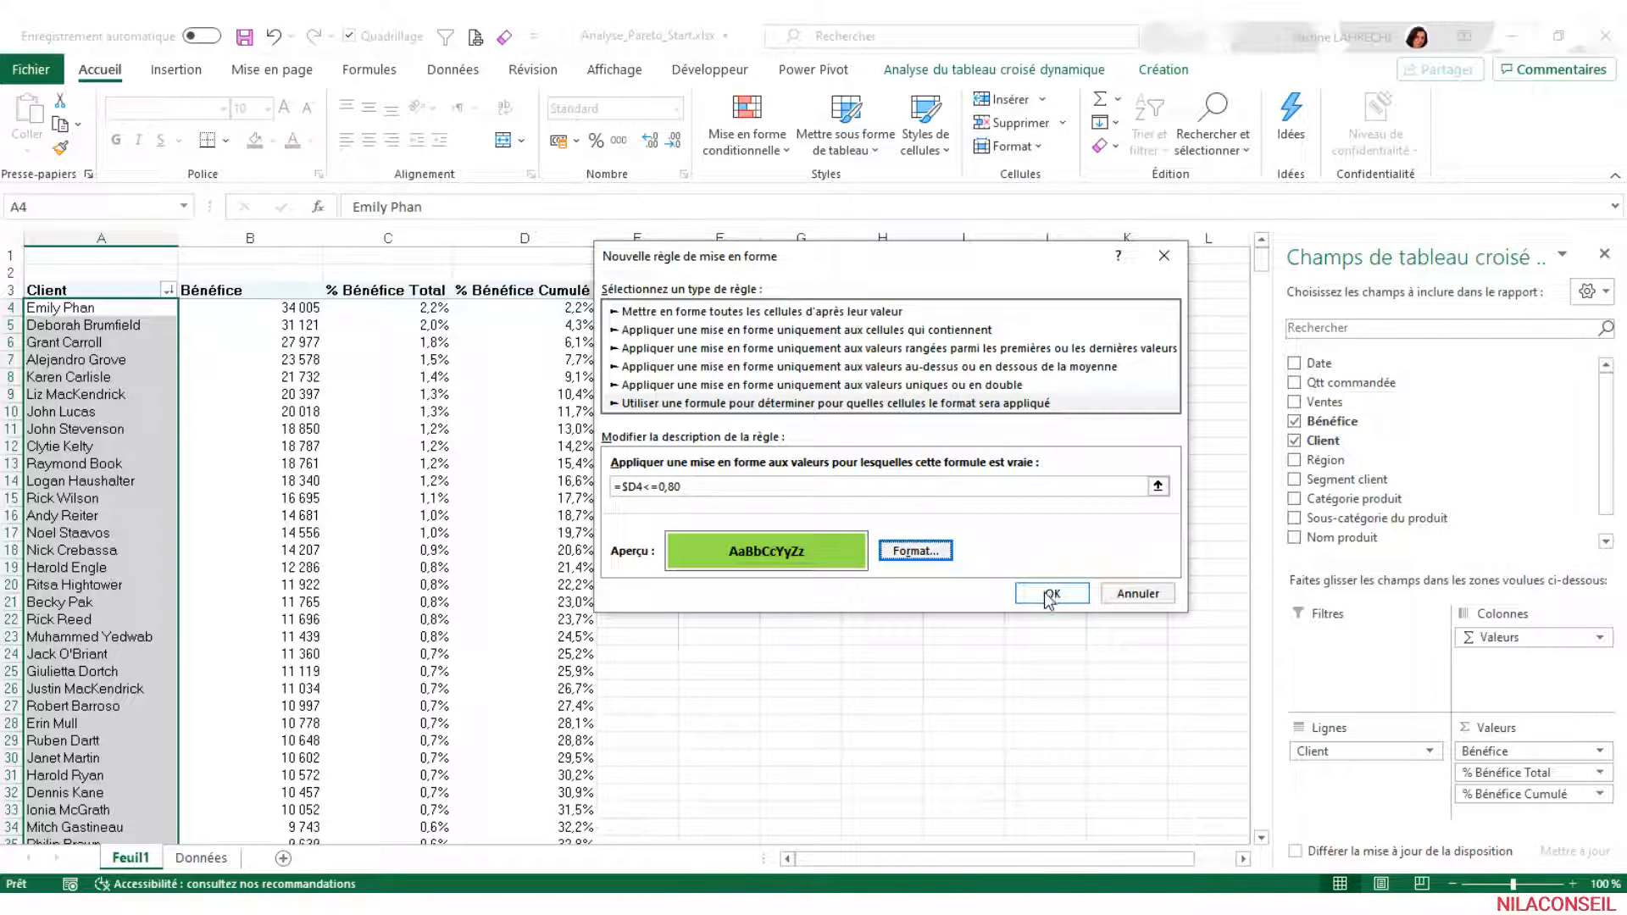
{"action": "left_click", "coordinate": [1046, 592]}
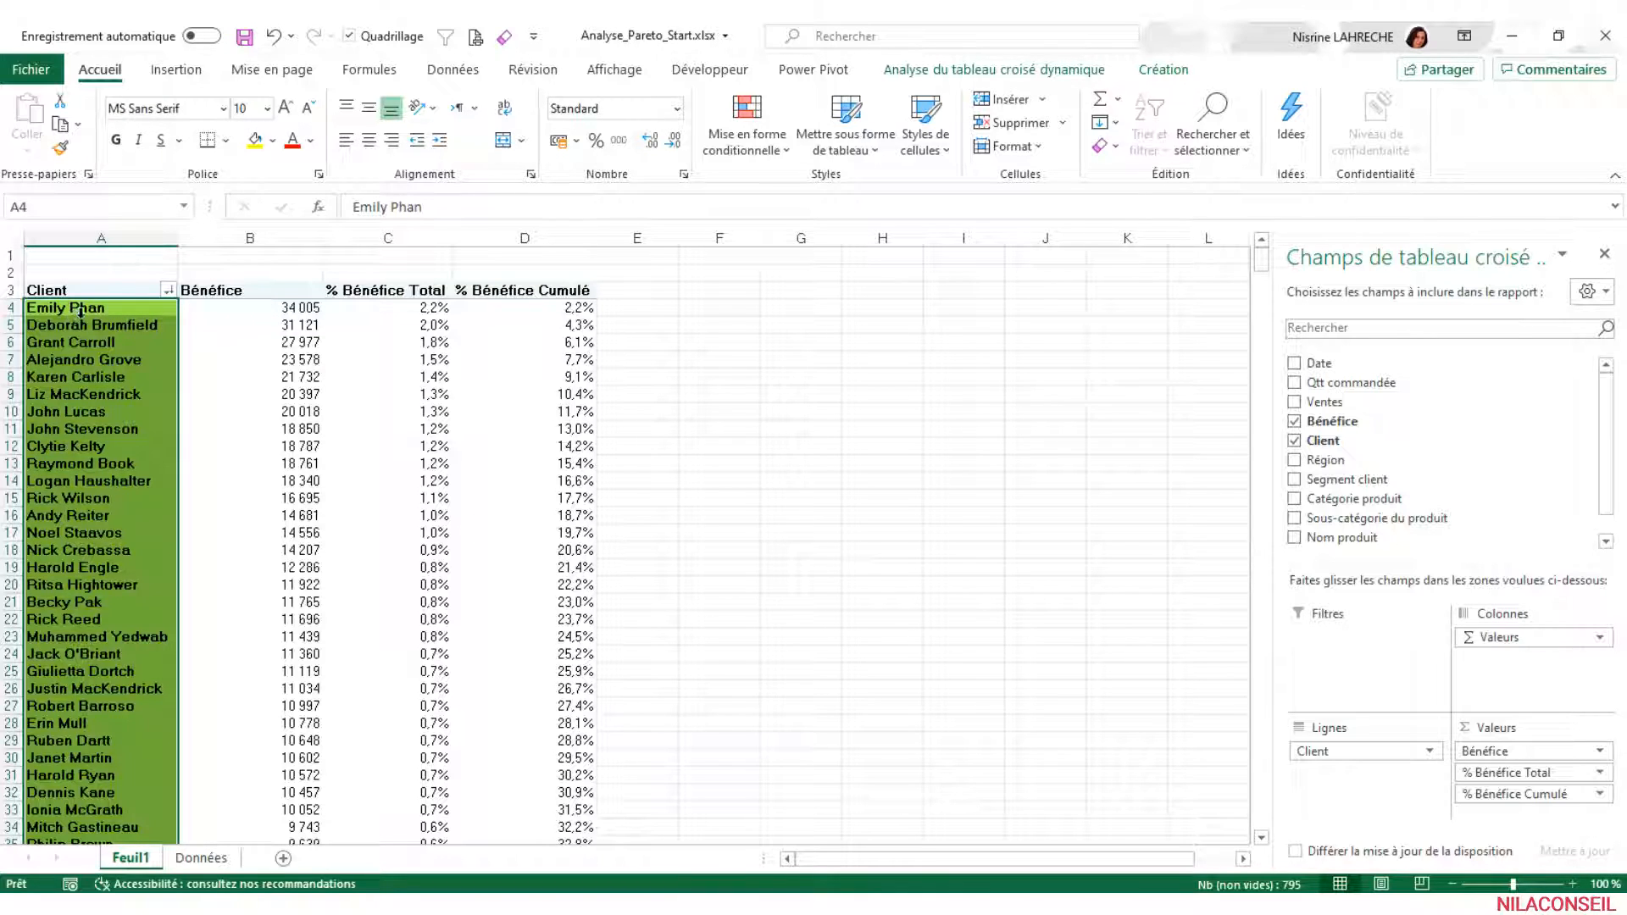
Check down column A which clients the conditional formatting rule highlights
{"action": "scroll", "coordinate": [471, 471], "scroll_direction": "down", "scroll_amount": 20}
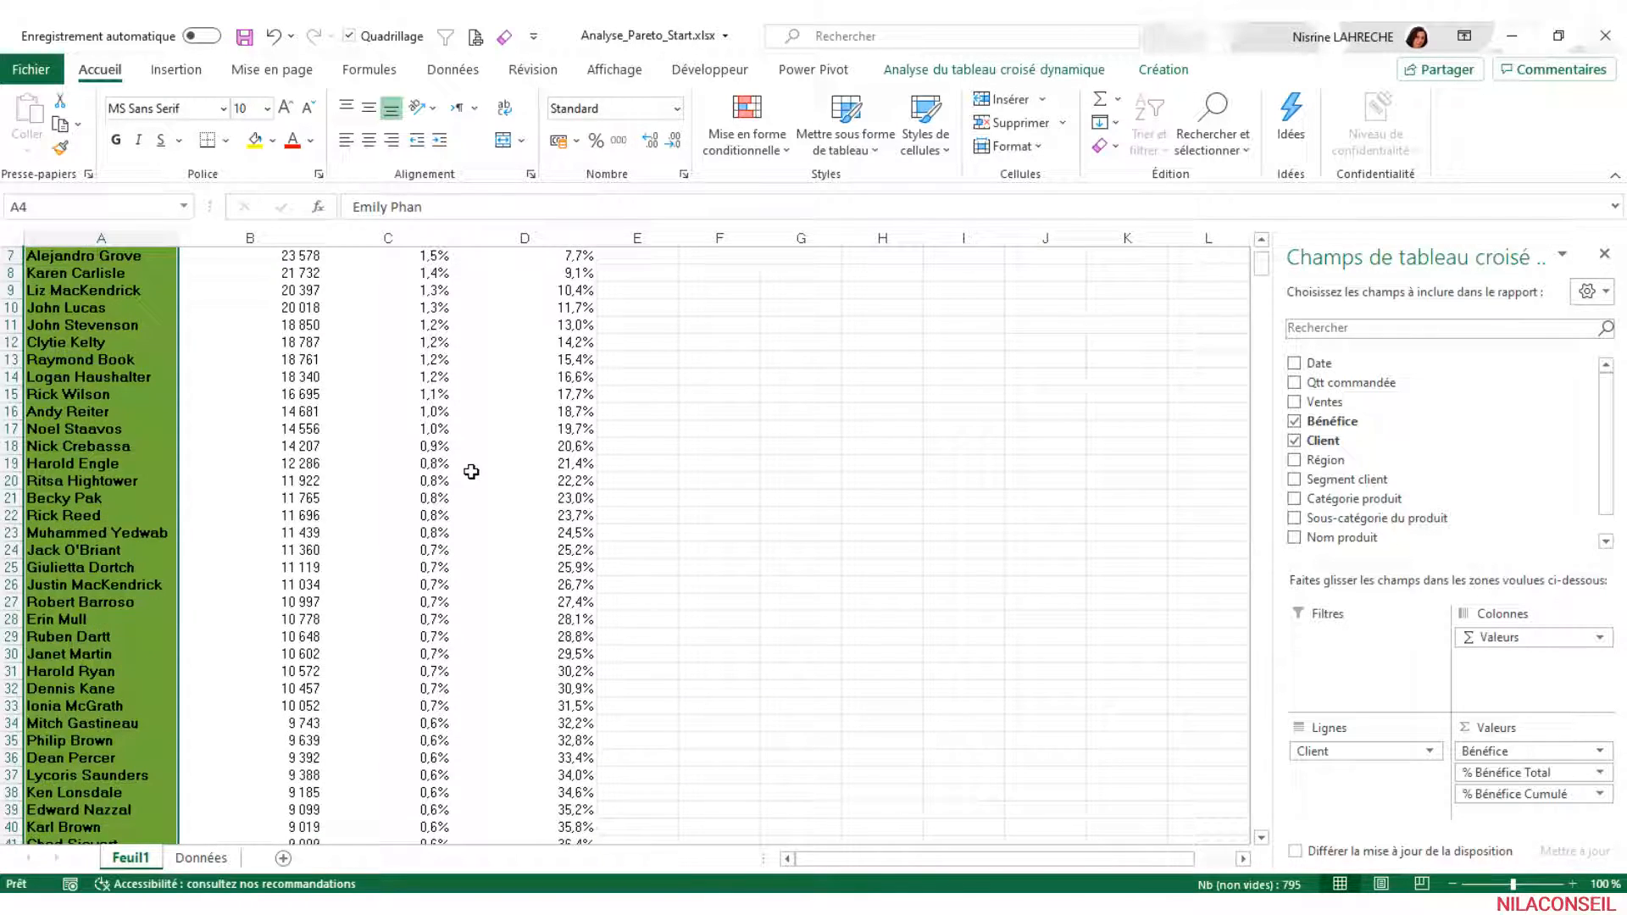
{"action": "scroll", "coordinate": [472, 472], "scroll_direction": "down", "scroll_amount": 16}
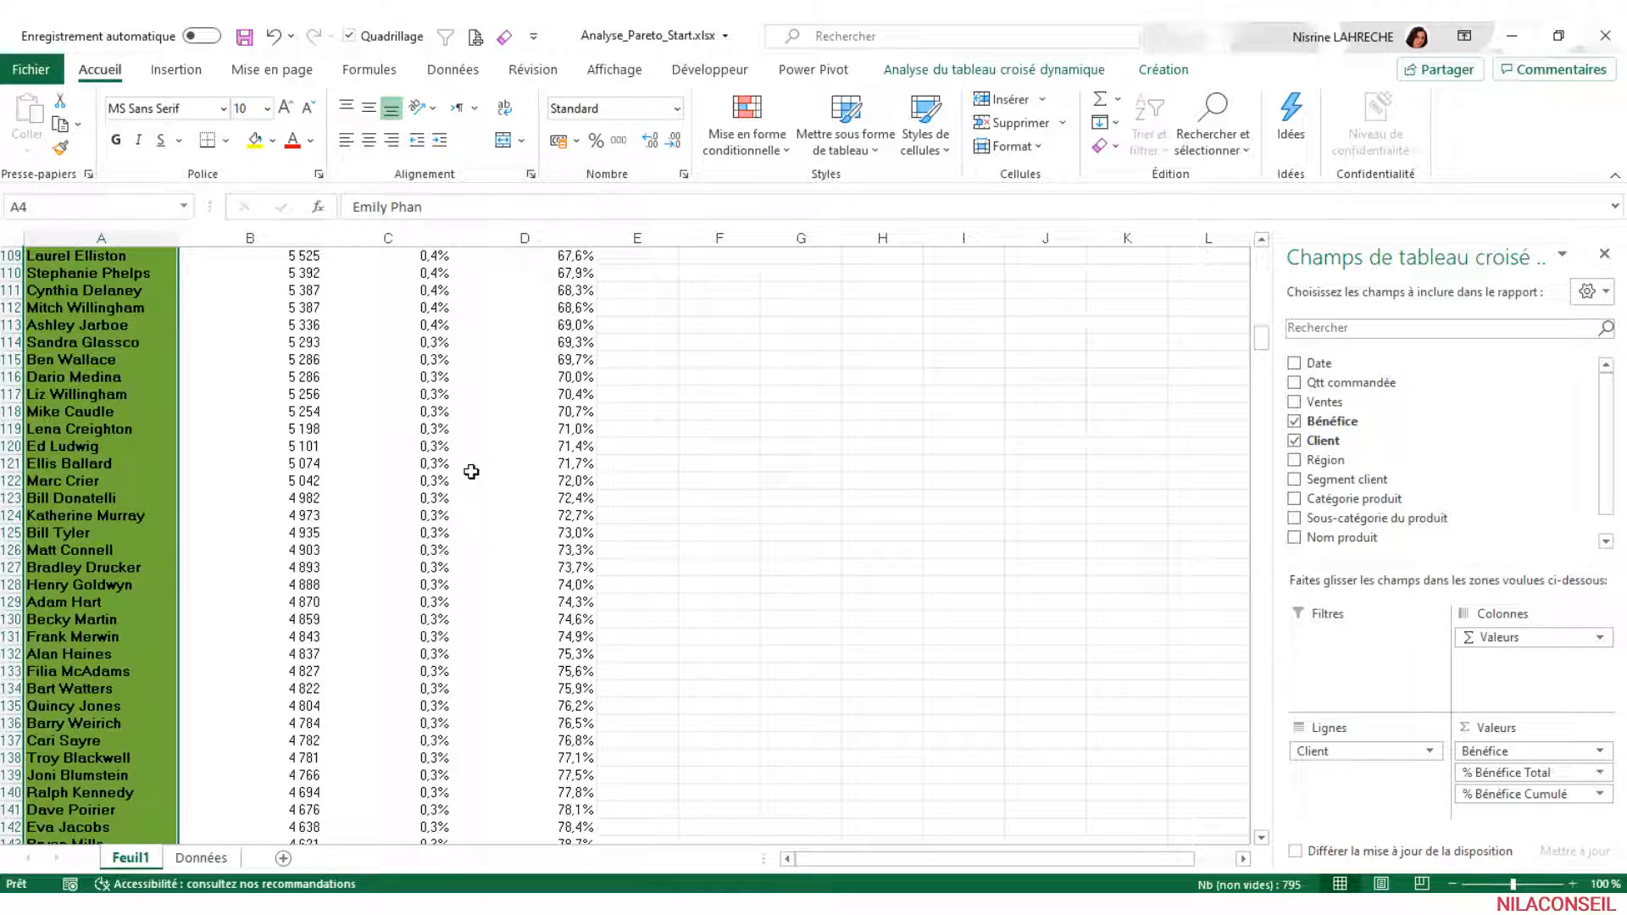
{"action": "left_click_drag", "start_coordinate": [158, 500], "coordinate": [111, 308]}
Enter the labels "Nb total clients" in F1 and "Nb clients qui rapportent 80% du bénéfice" in F2
{"action": "left_click", "coordinate": [712, 254]}
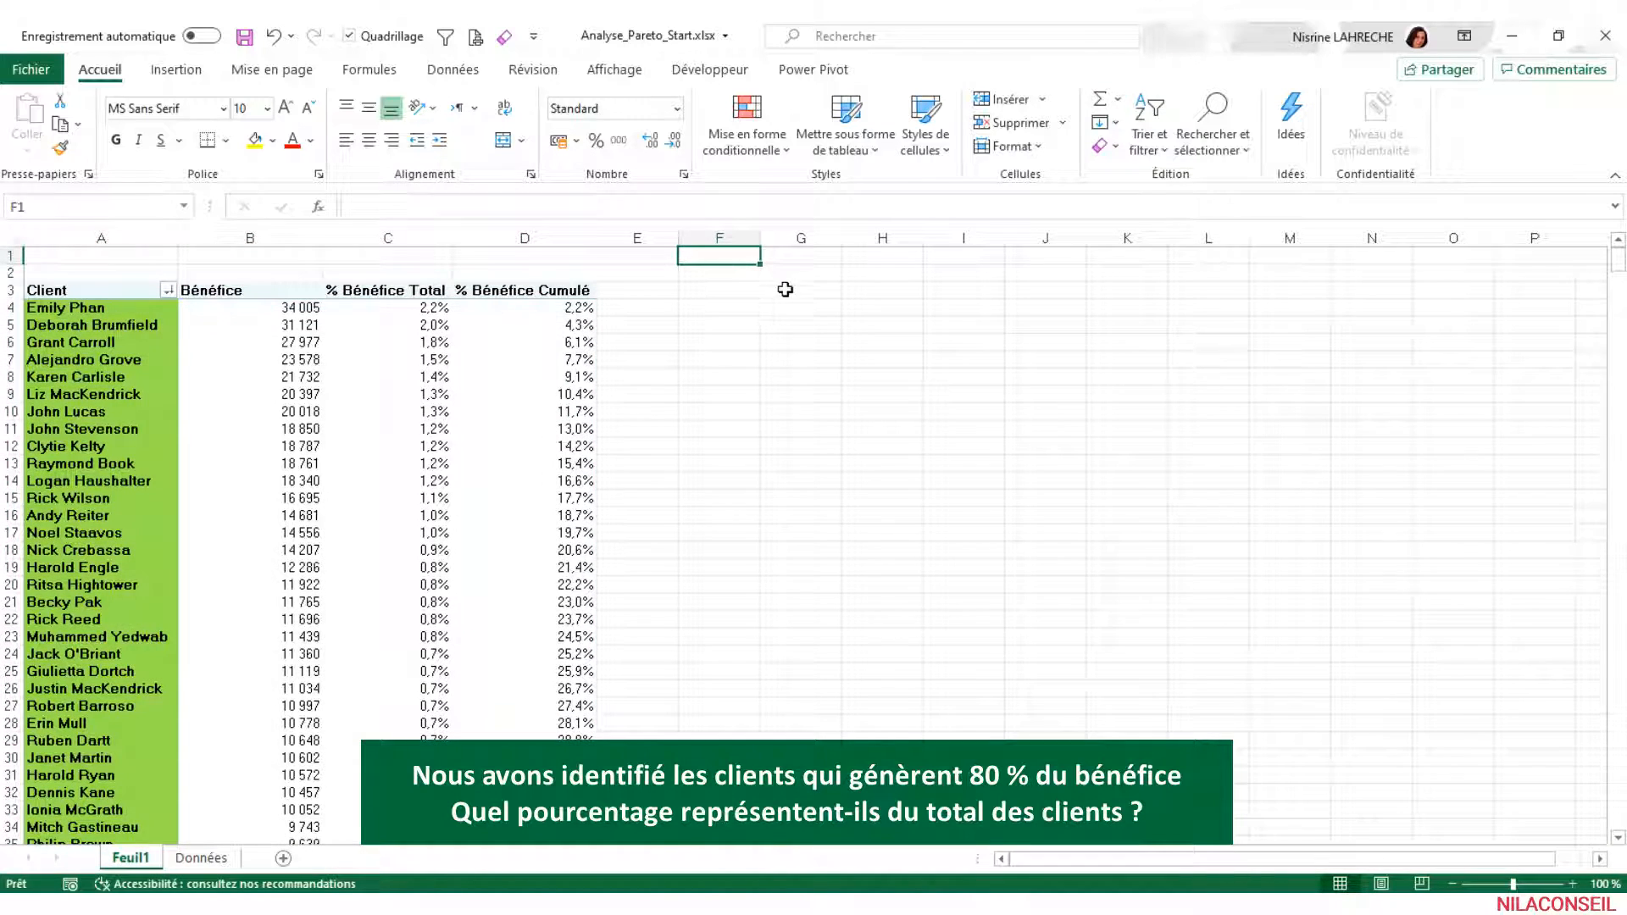
{"action": "type", "text": "Nb total clients"}
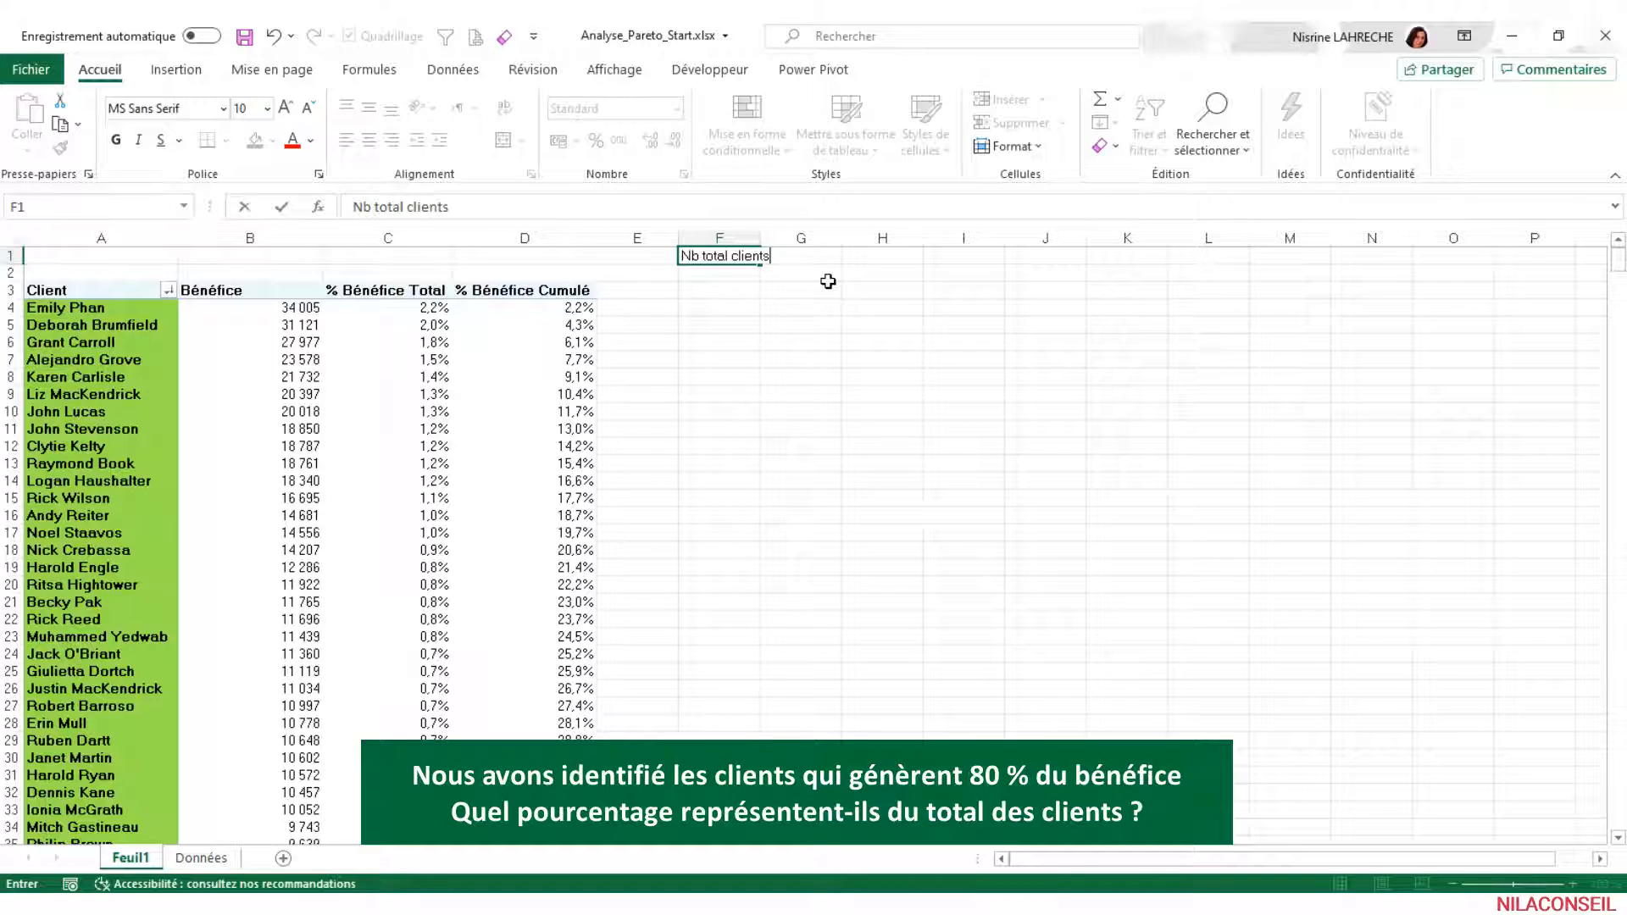
{"action": "key", "text": "Return"}
{"action": "type", "text": "Nb total clients"}
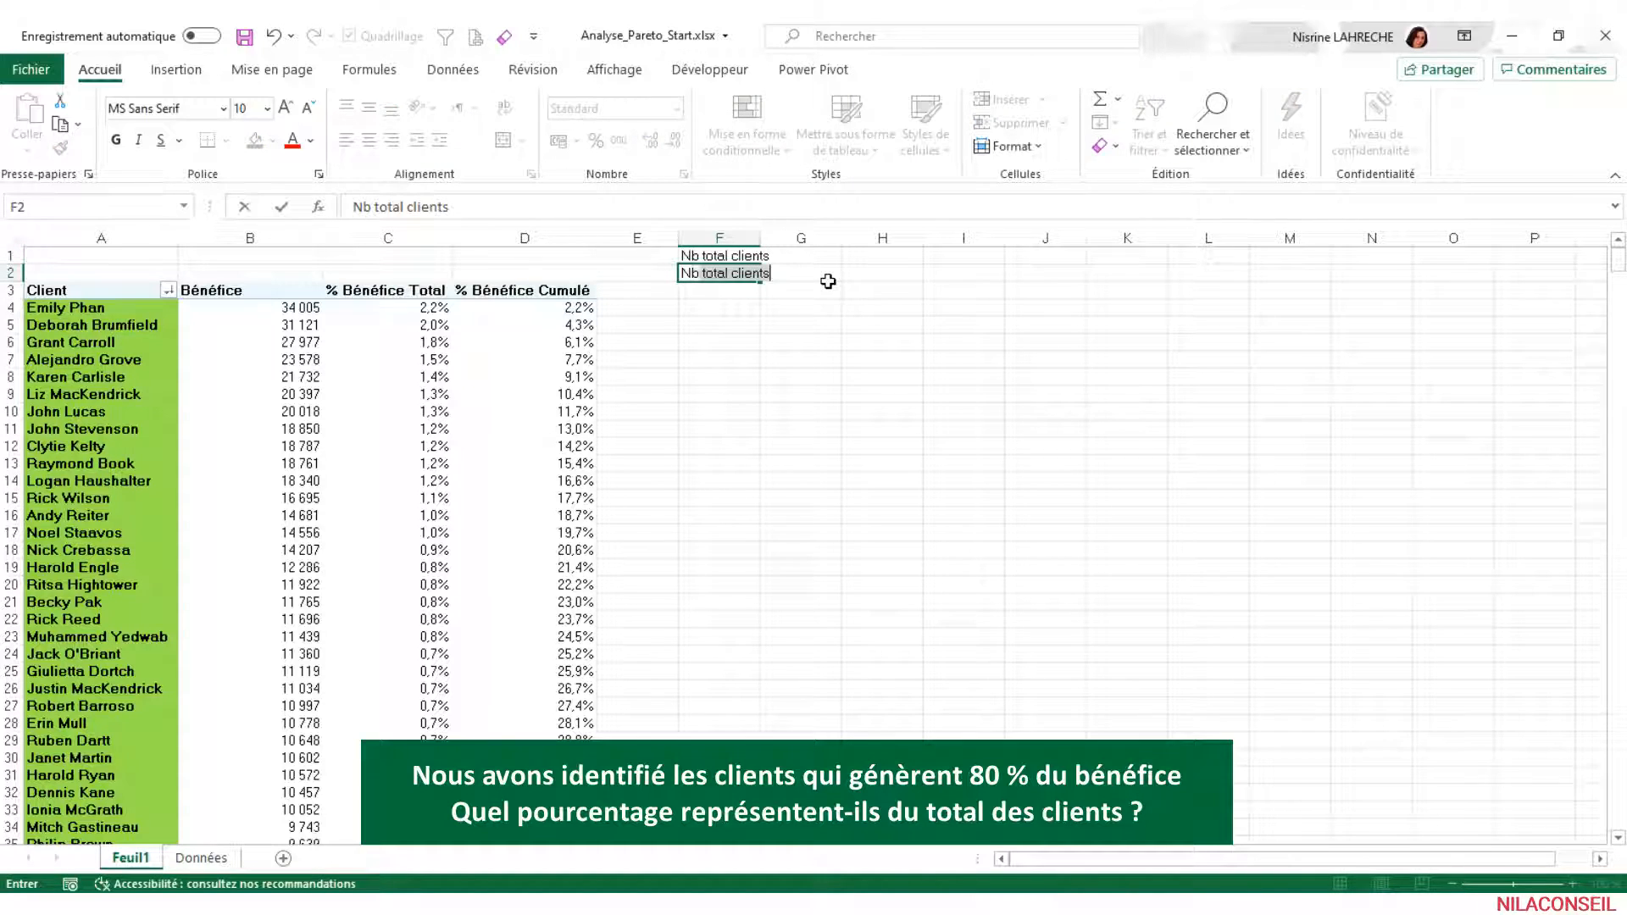
{"action": "type", "text": " t"}
{"action": "key", "text": "BackSpace"}
{"action": "key", "text": "BackSpace"}
{"action": "type", "text": "client"}
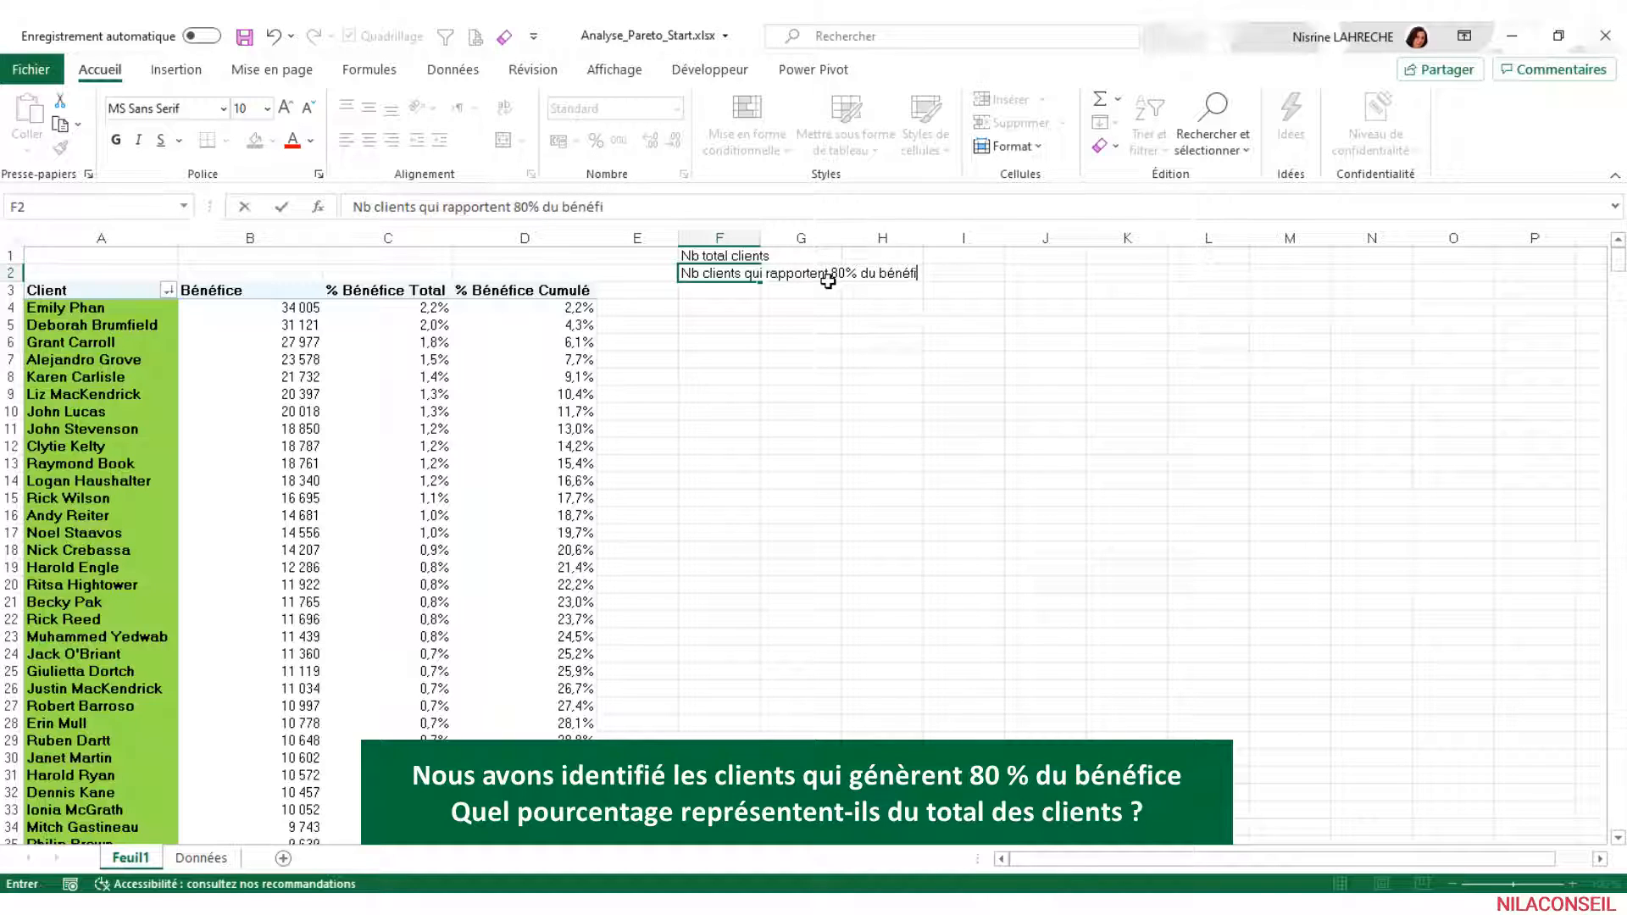
{"action": "key", "text": "Return"}
Widen column H to fit the labels, then count all client names in column A and enter the total, 795, in I1
{"action": "left_click_drag", "start_coordinate": [923, 239], "coordinate": [946, 239]}
{"action": "left_click", "coordinate": [967, 256]}
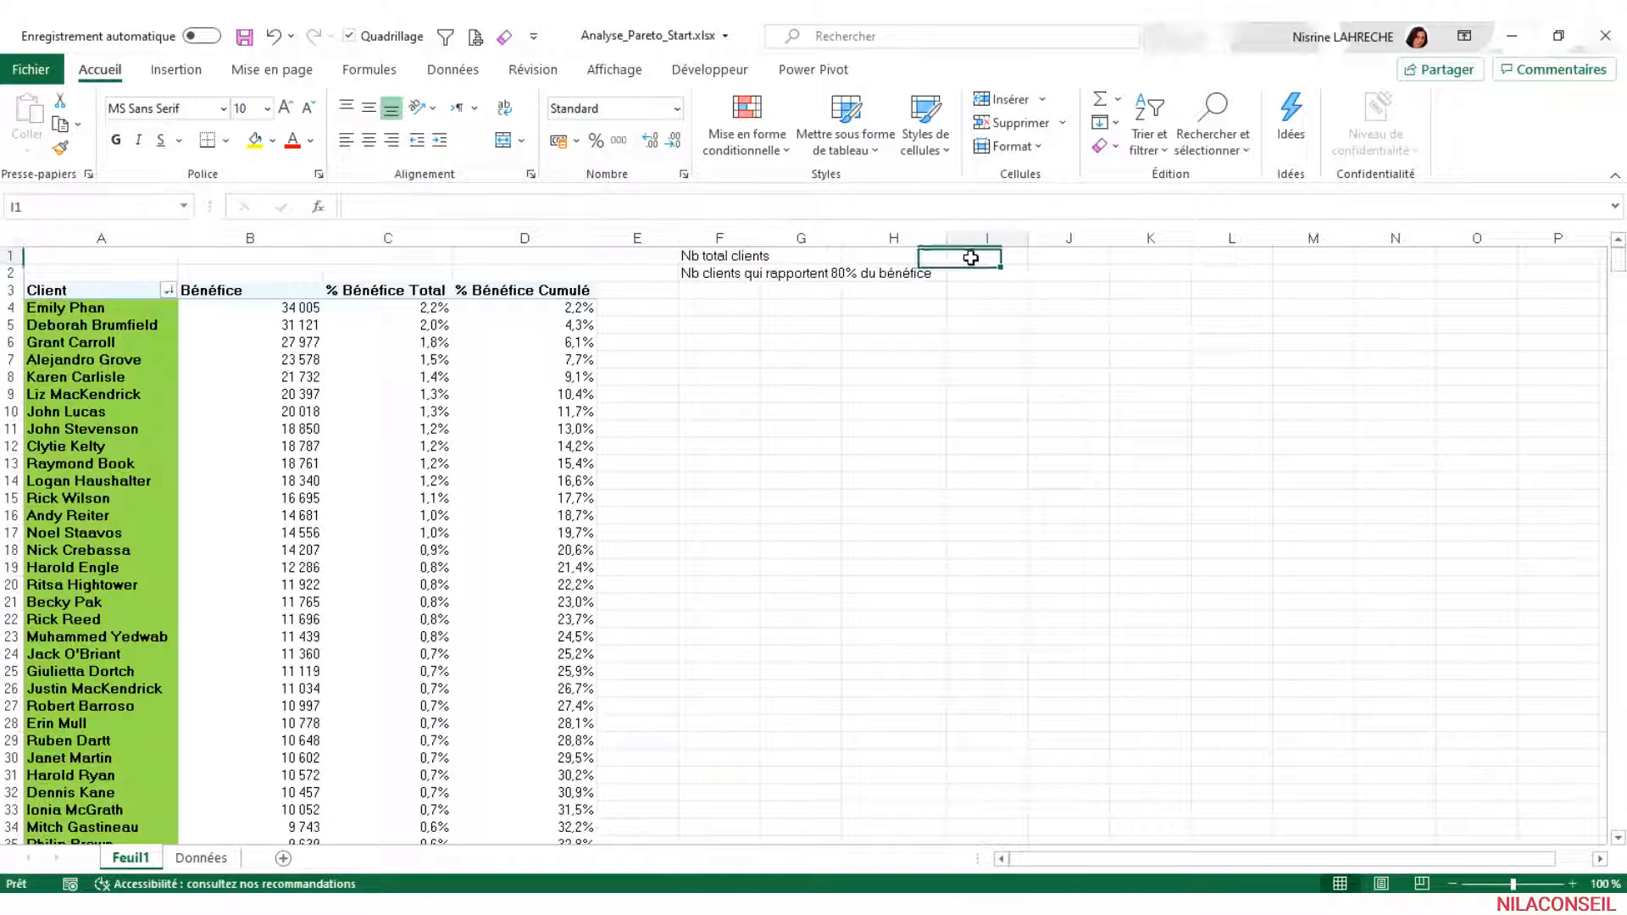
{"action": "left_click", "coordinate": [117, 289]}
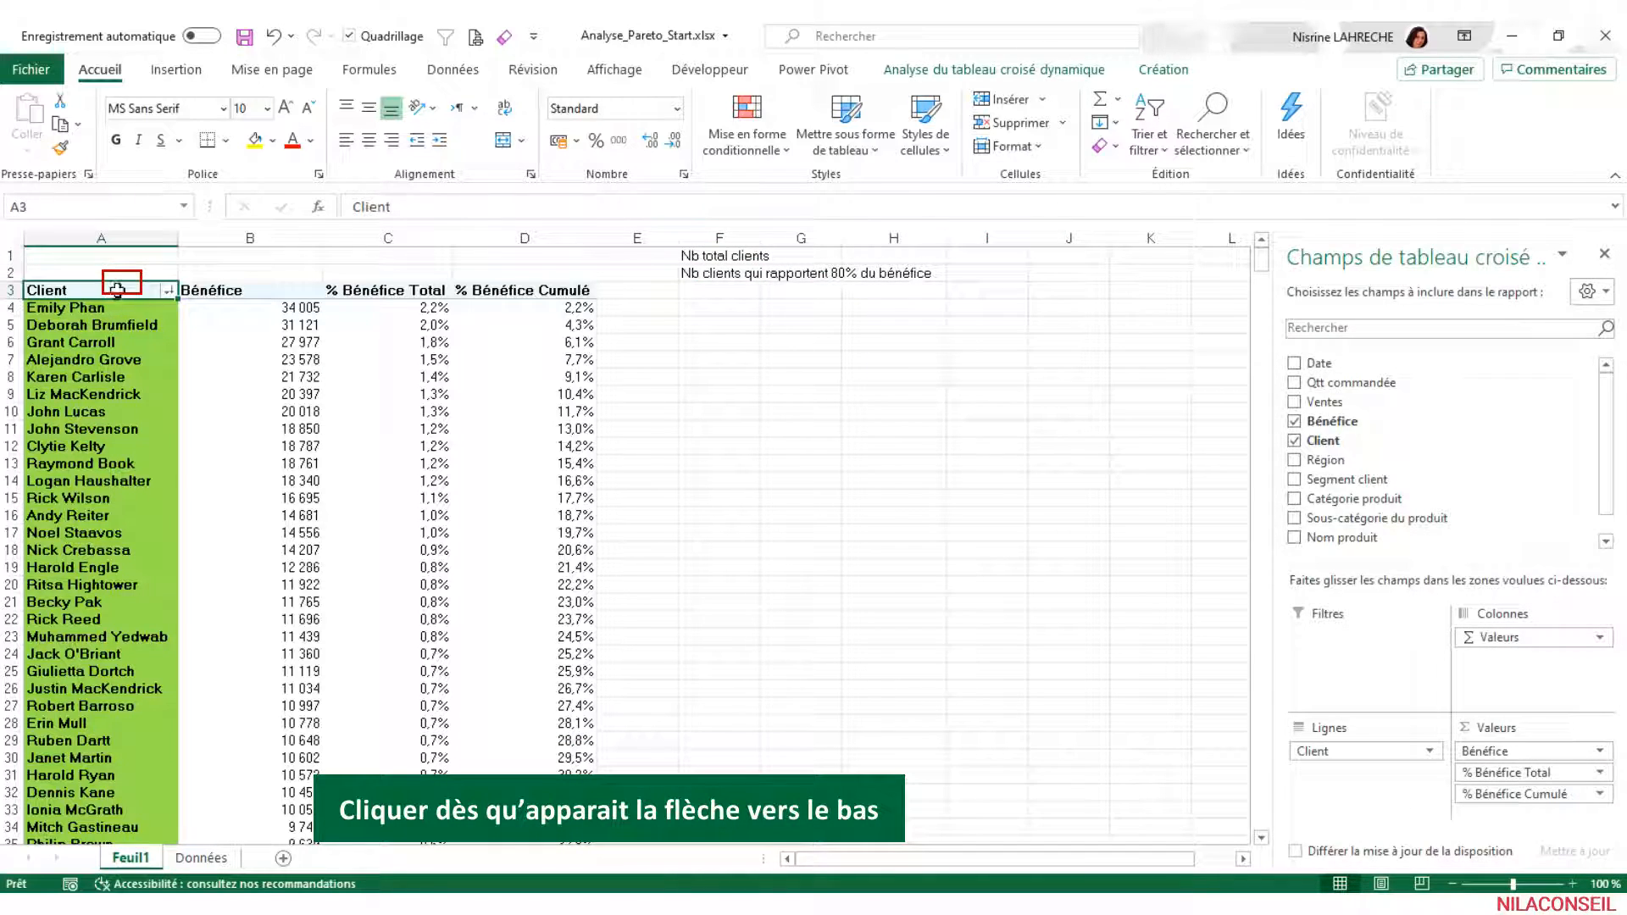
{"action": "left_click", "coordinate": [120, 282]}
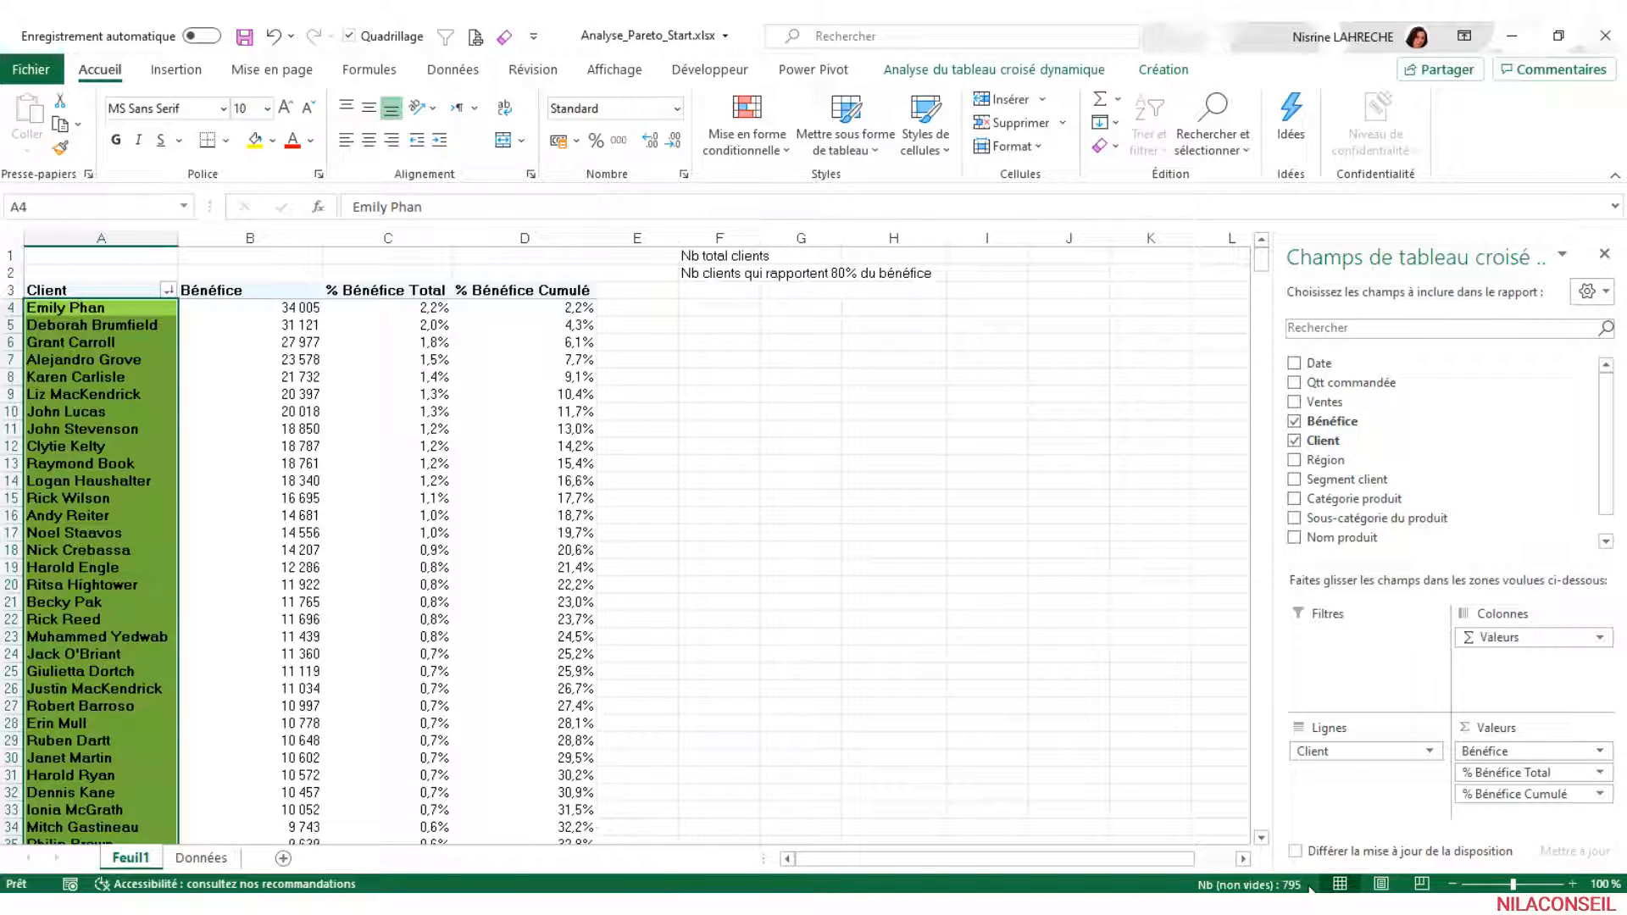
{"action": "left_click", "coordinate": [988, 261]}
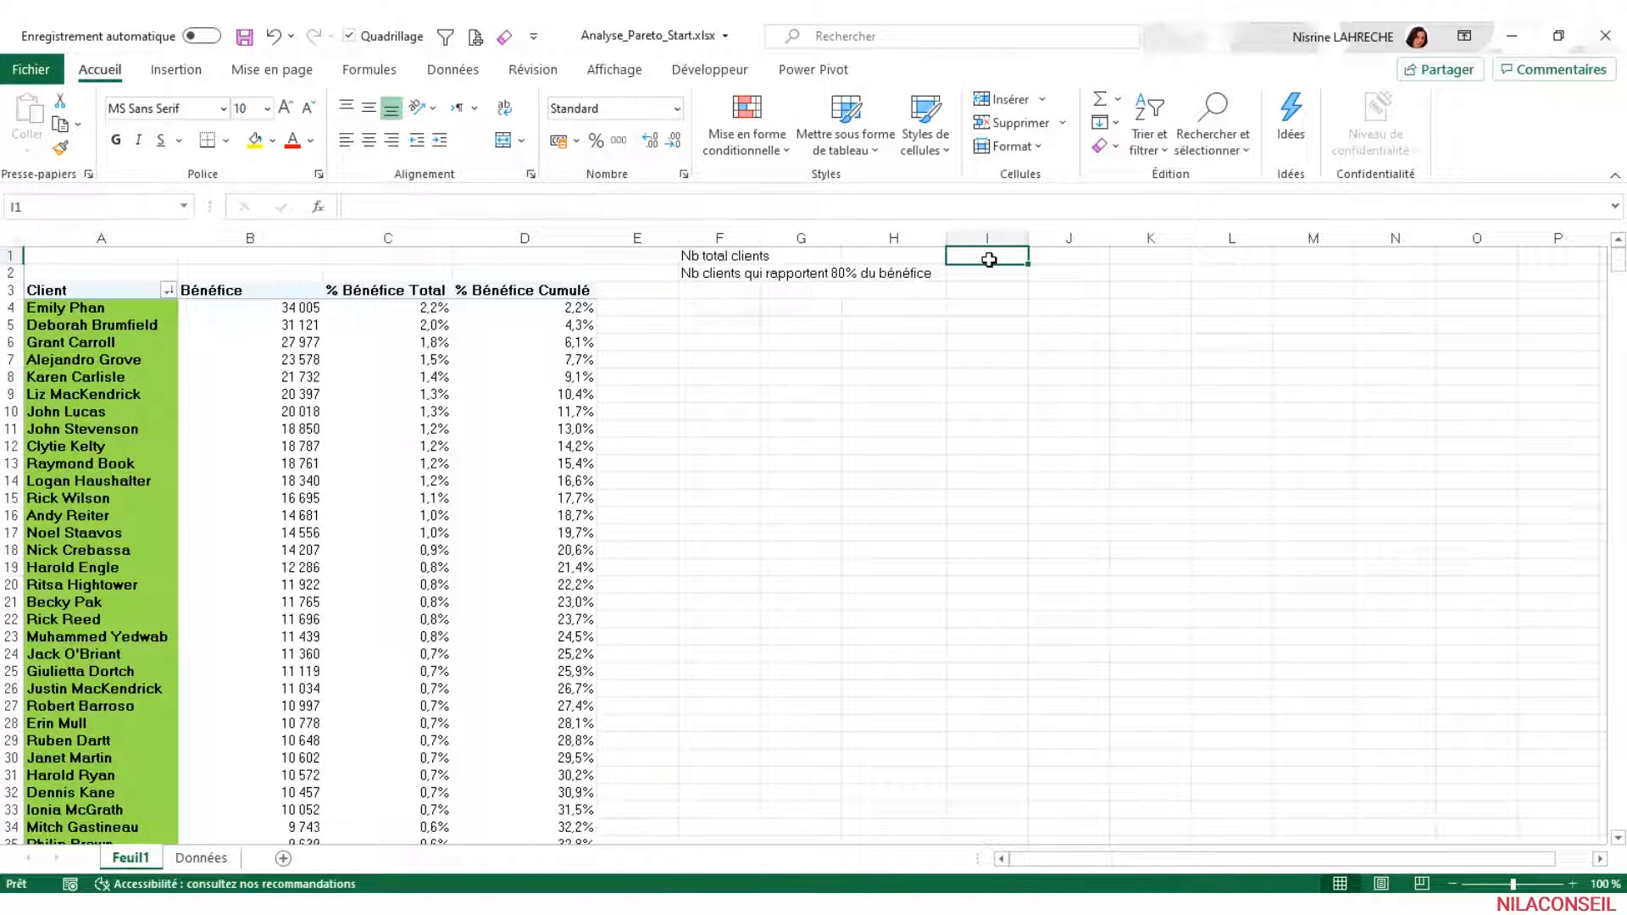
{"action": "type", "text": "795"}
{"action": "key", "text": "Return"}
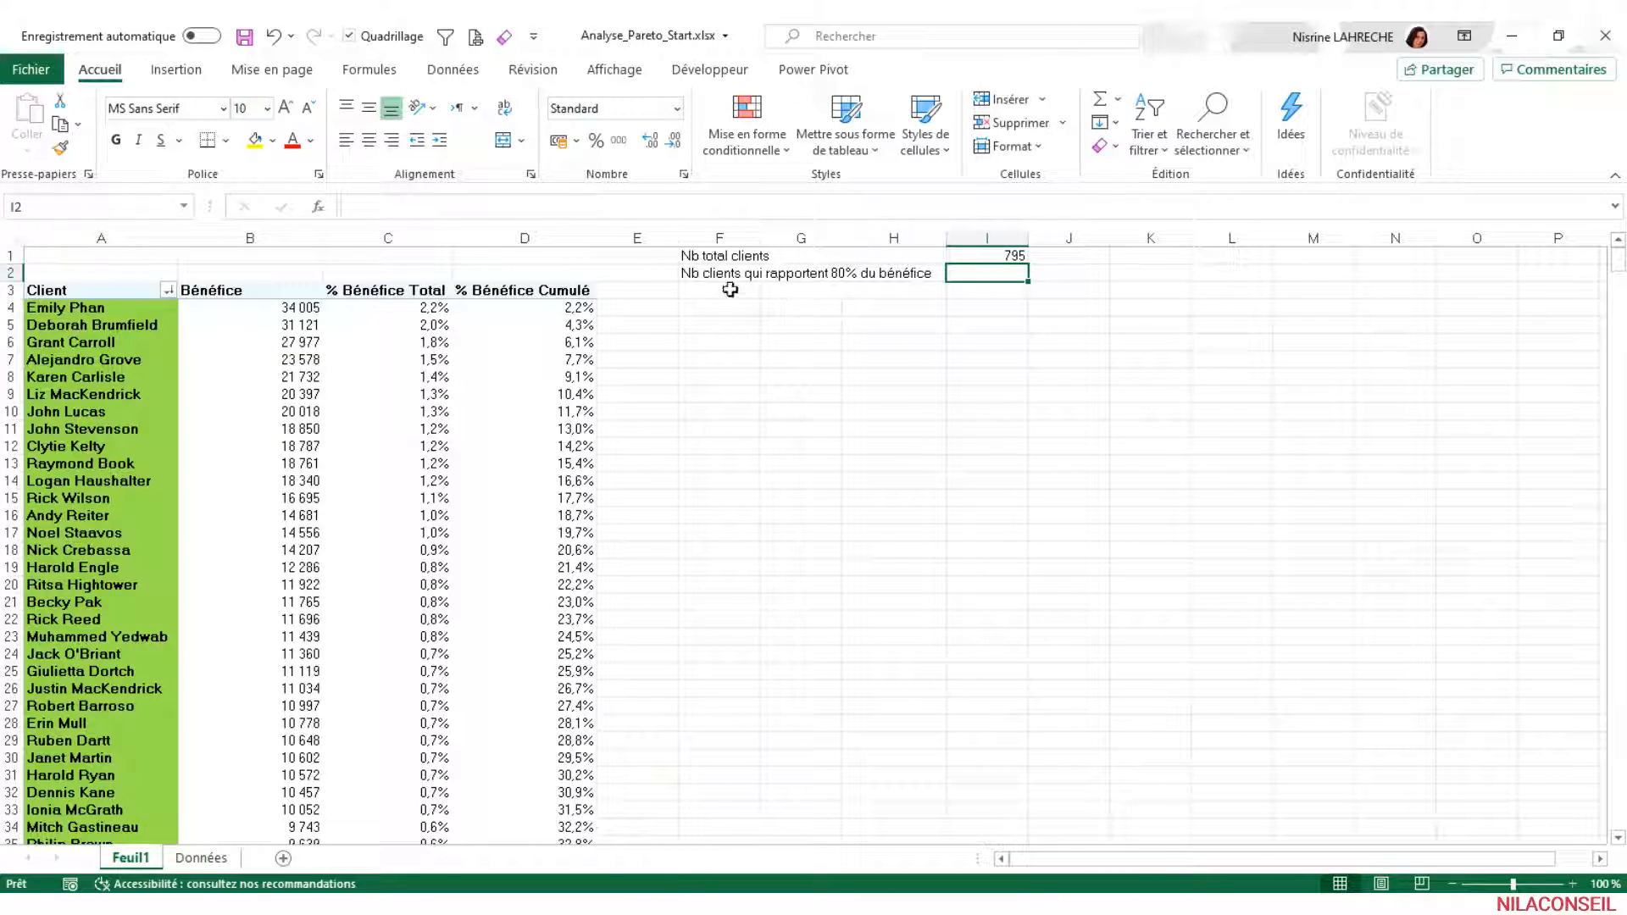
Count the green-highlighted clients in column A by selecting A4:A147, and enter 144 in I2
{"action": "left_click", "coordinate": [127, 308]}
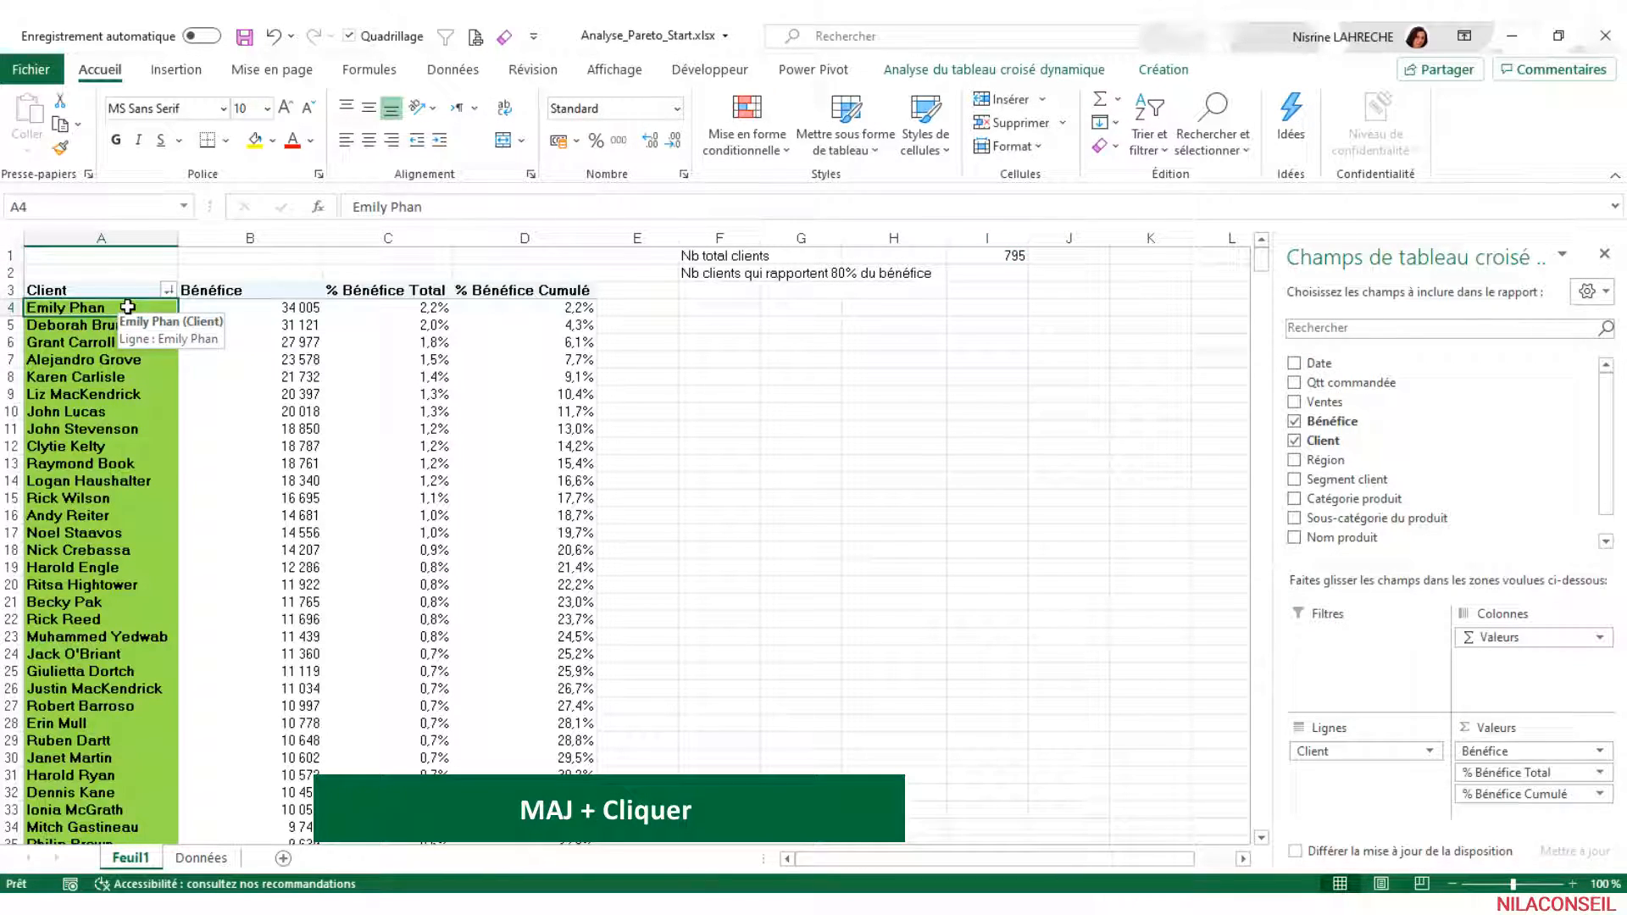
{"action": "scroll", "coordinate": [127, 308], "scroll_direction": "down", "scroll_amount": 11}
{"action": "left_click", "coordinate": [127, 307], "text": "shift"}
{"action": "scroll", "coordinate": [127, 307], "scroll_direction": "down", "scroll_amount": 20}
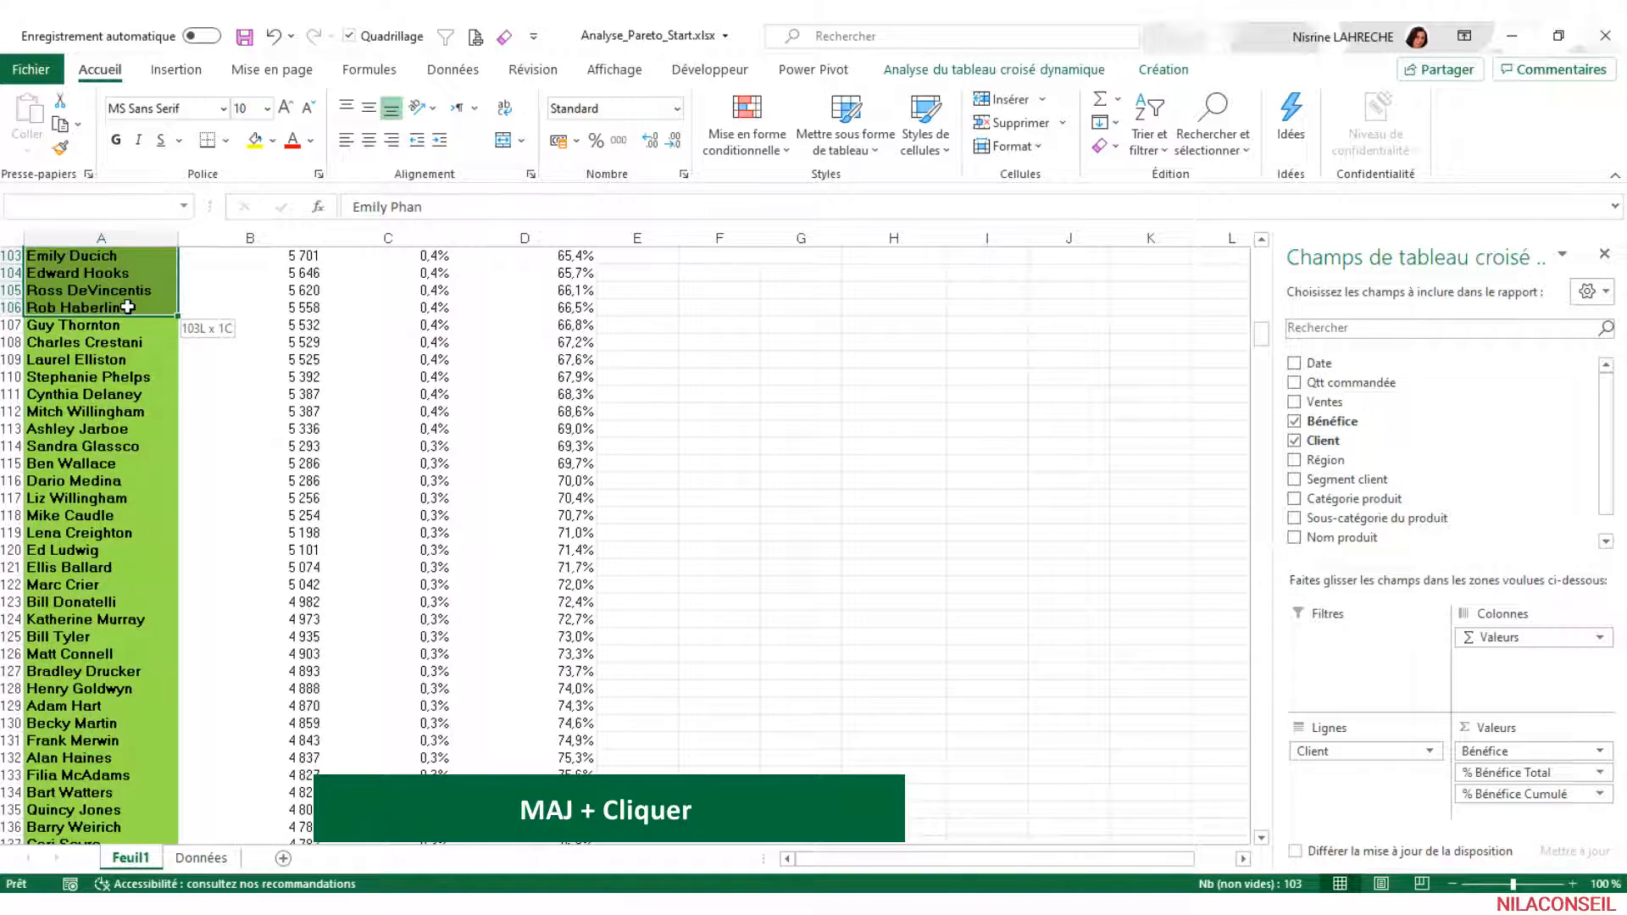
{"action": "left_click", "coordinate": [127, 308], "text": "shift"}
{"action": "left_click", "coordinate": [138, 430], "text": "shift"}
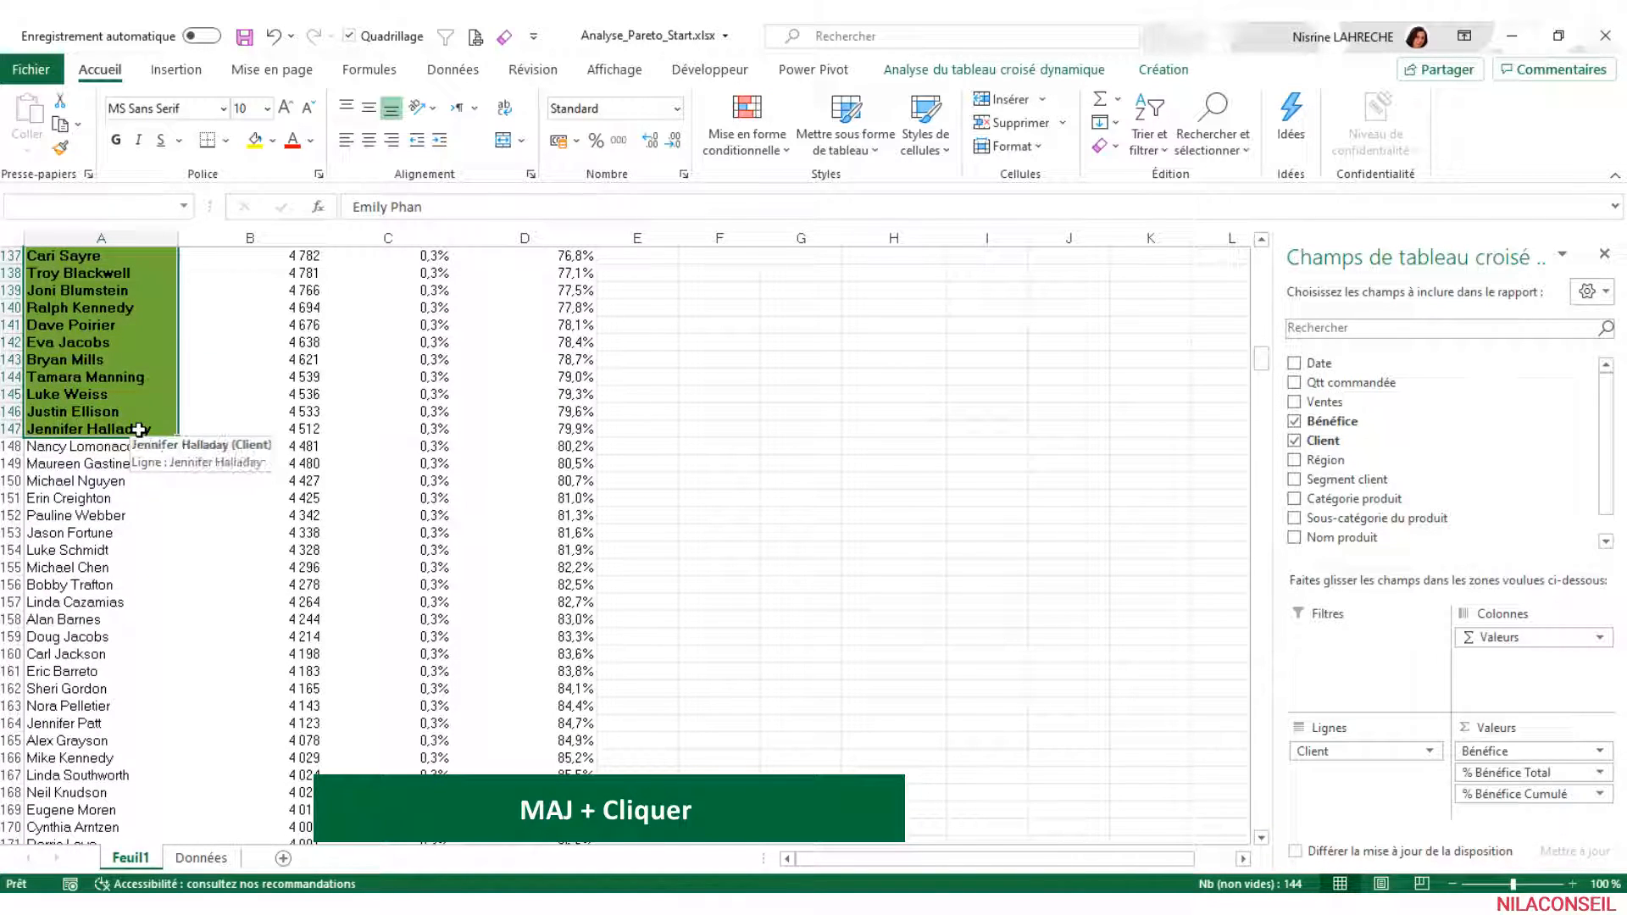
{"action": "scroll", "coordinate": [401, 302], "scroll_direction": "up", "scroll_amount": 20}
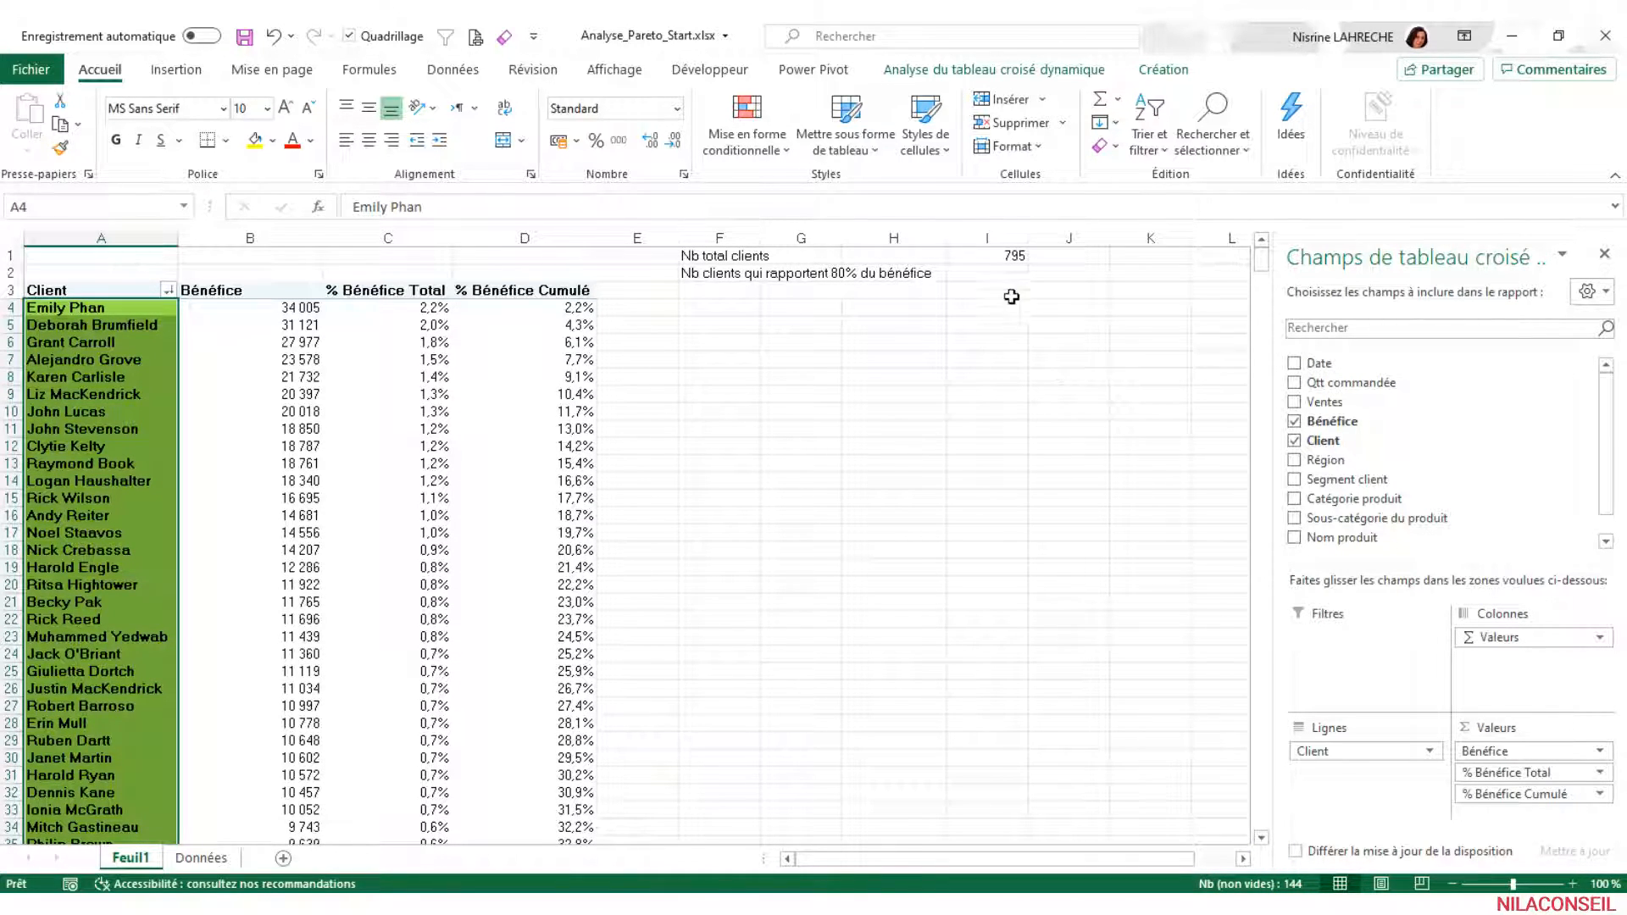
{"action": "left_click", "coordinate": [1000, 272]}
{"action": "type", "text": "144"}
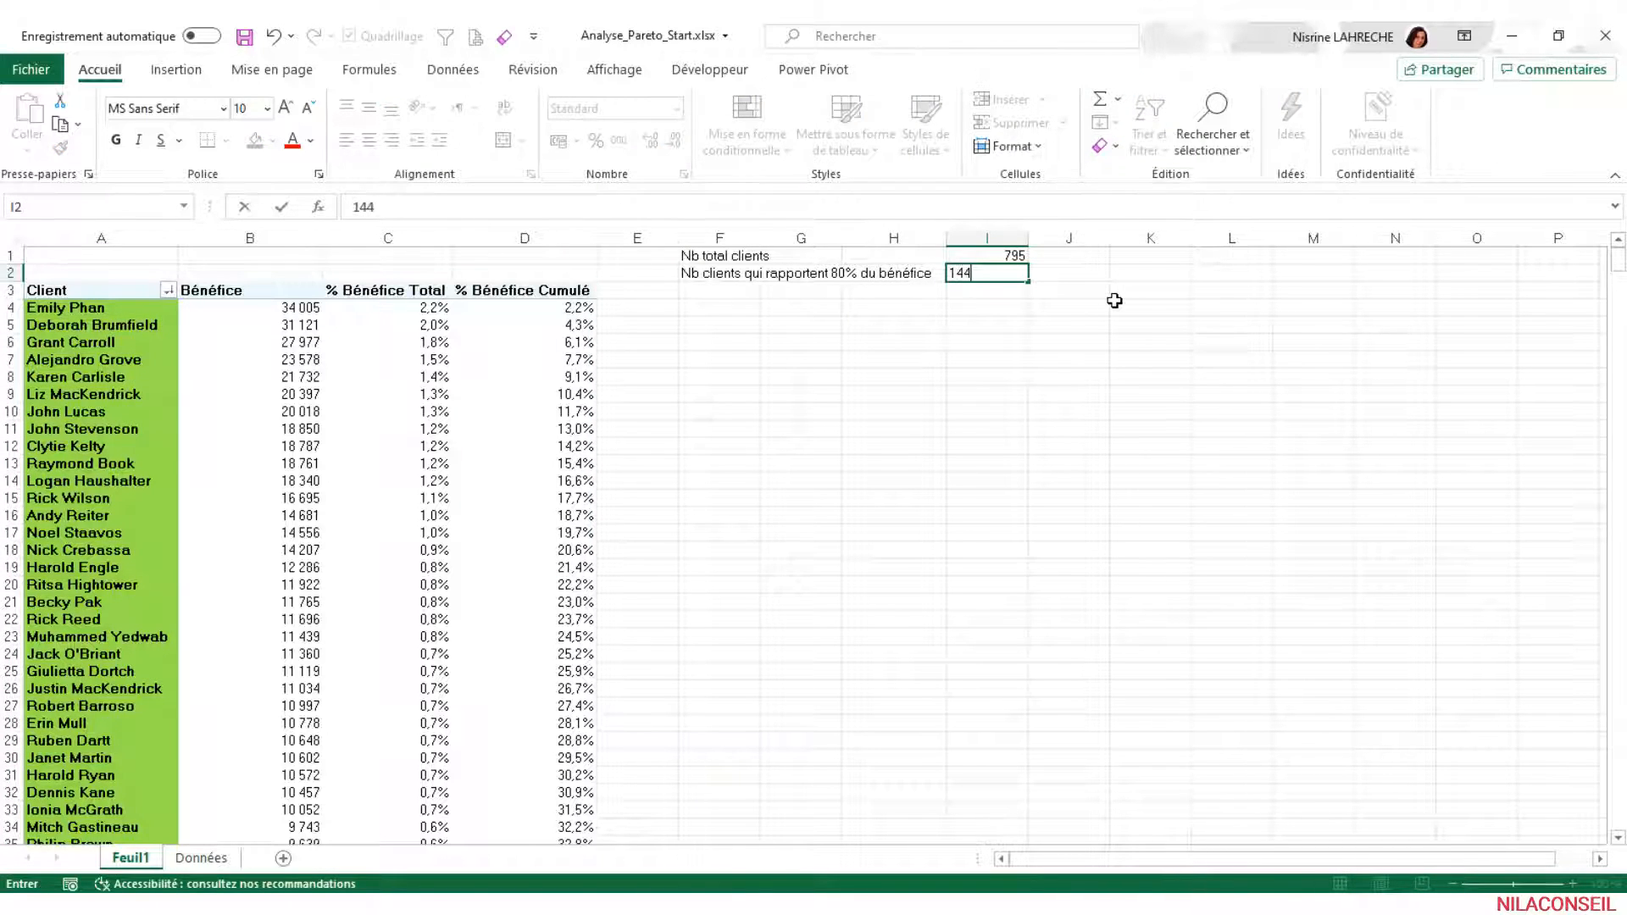
{"action": "key", "text": "Tab"}
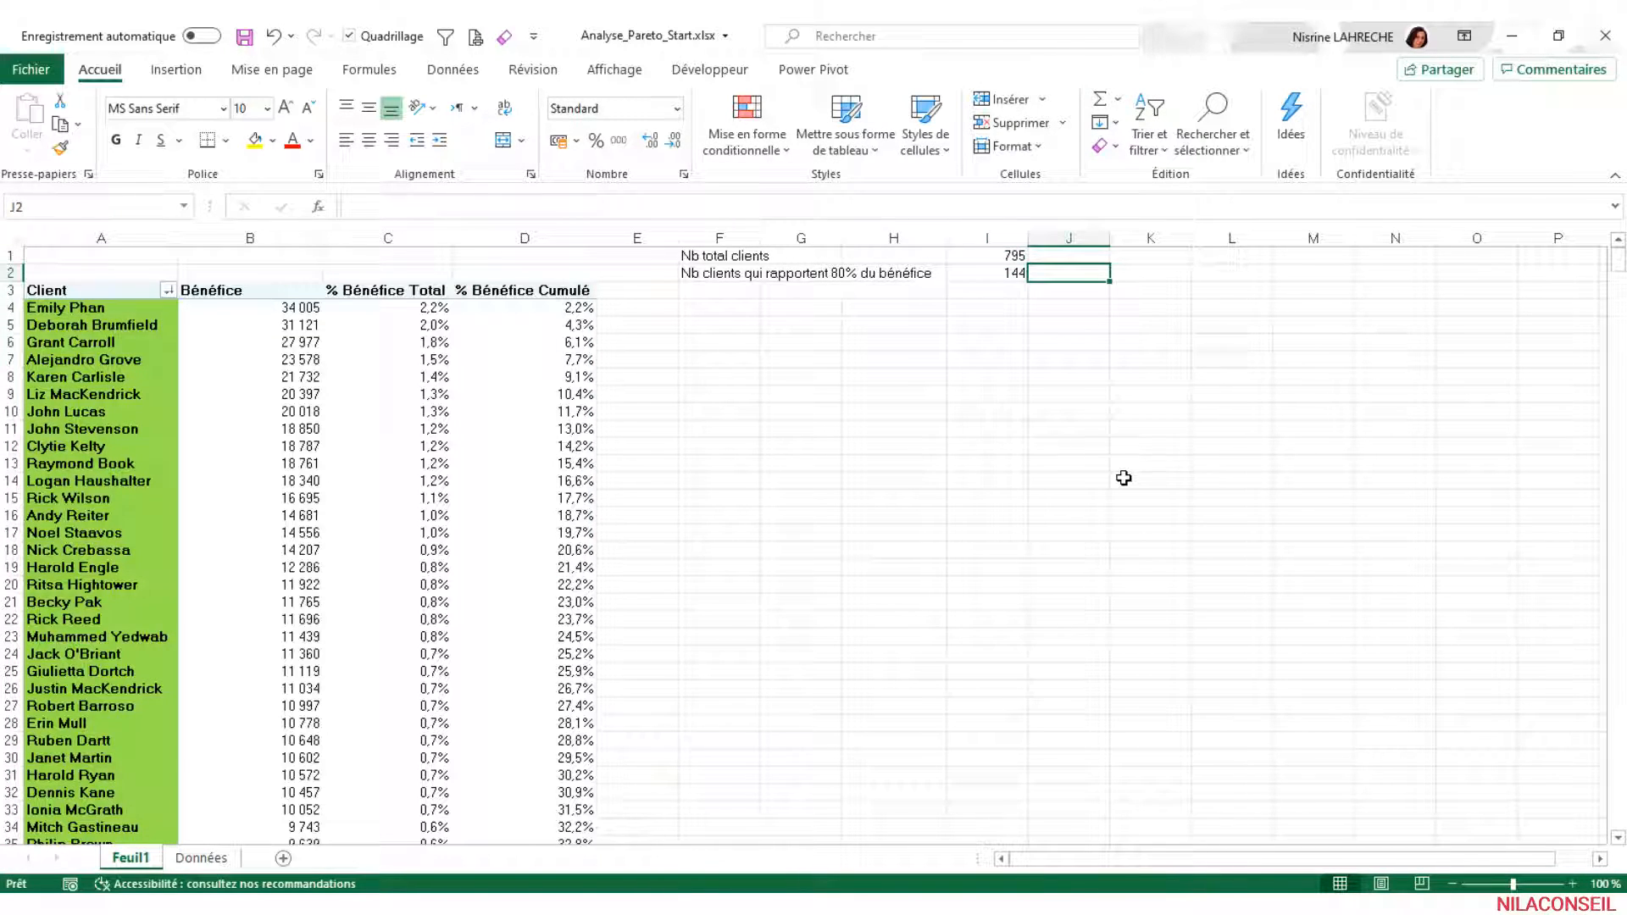
Calculate the share of clients generating 80% of profit in J2 with =I2/I1 and format it as a percentage
{"action": "type", "text": "="}
{"action": "left_click", "coordinate": [1010, 275]}
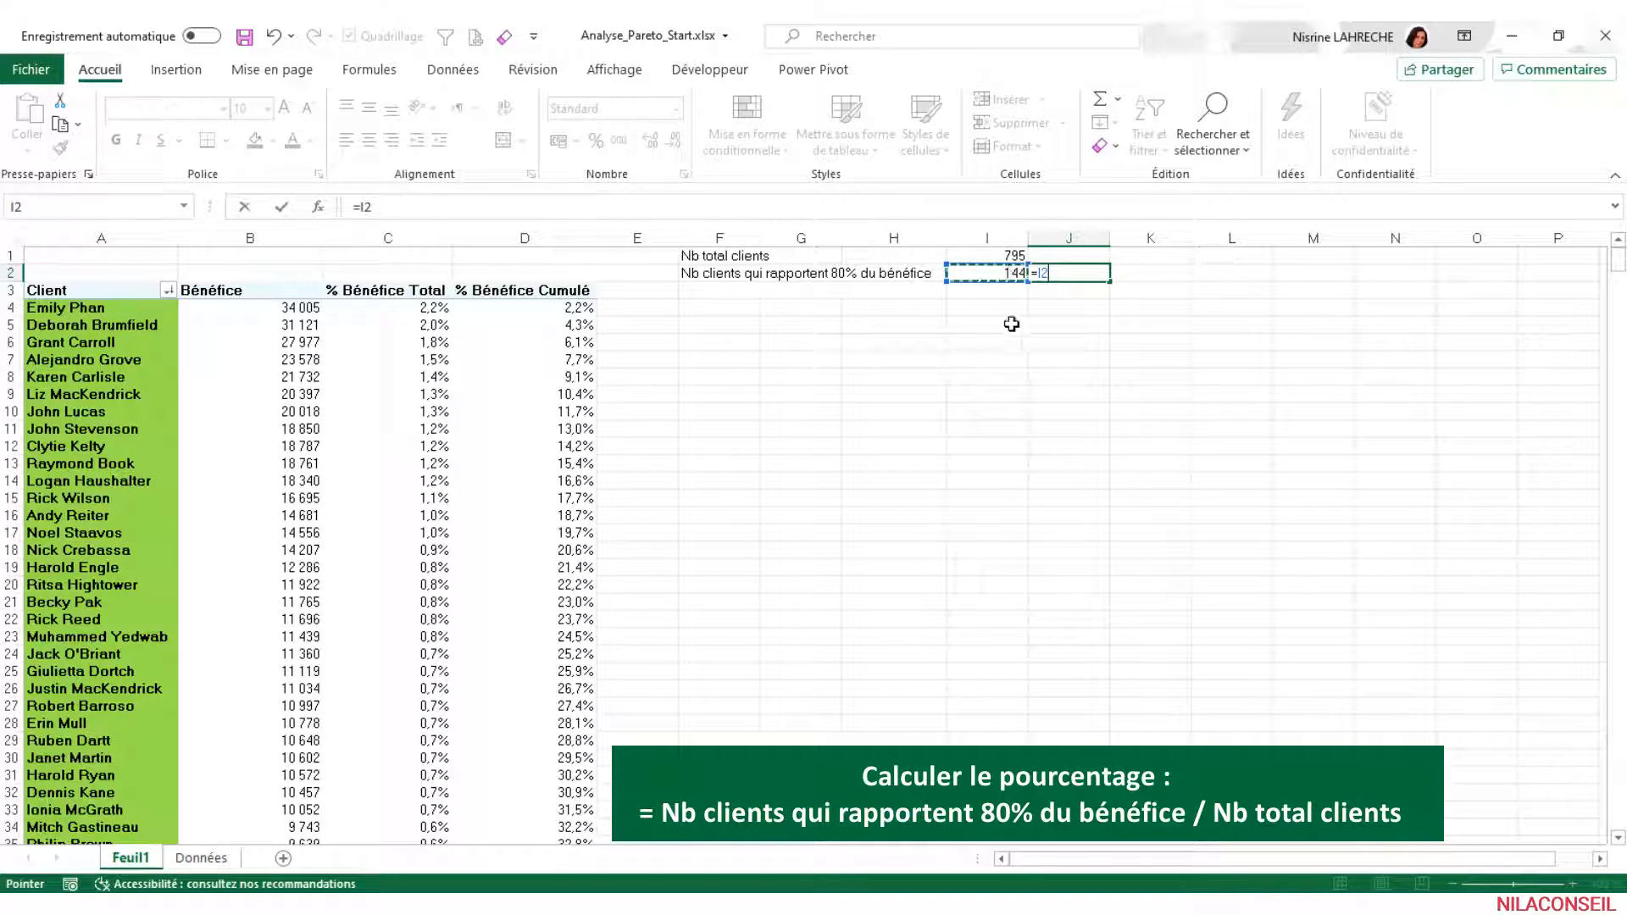
{"action": "type", "text": "/"}
{"action": "left_click", "coordinate": [983, 255]}
{"action": "key", "text": "Return"}
{"action": "left_click", "coordinate": [1089, 270]}
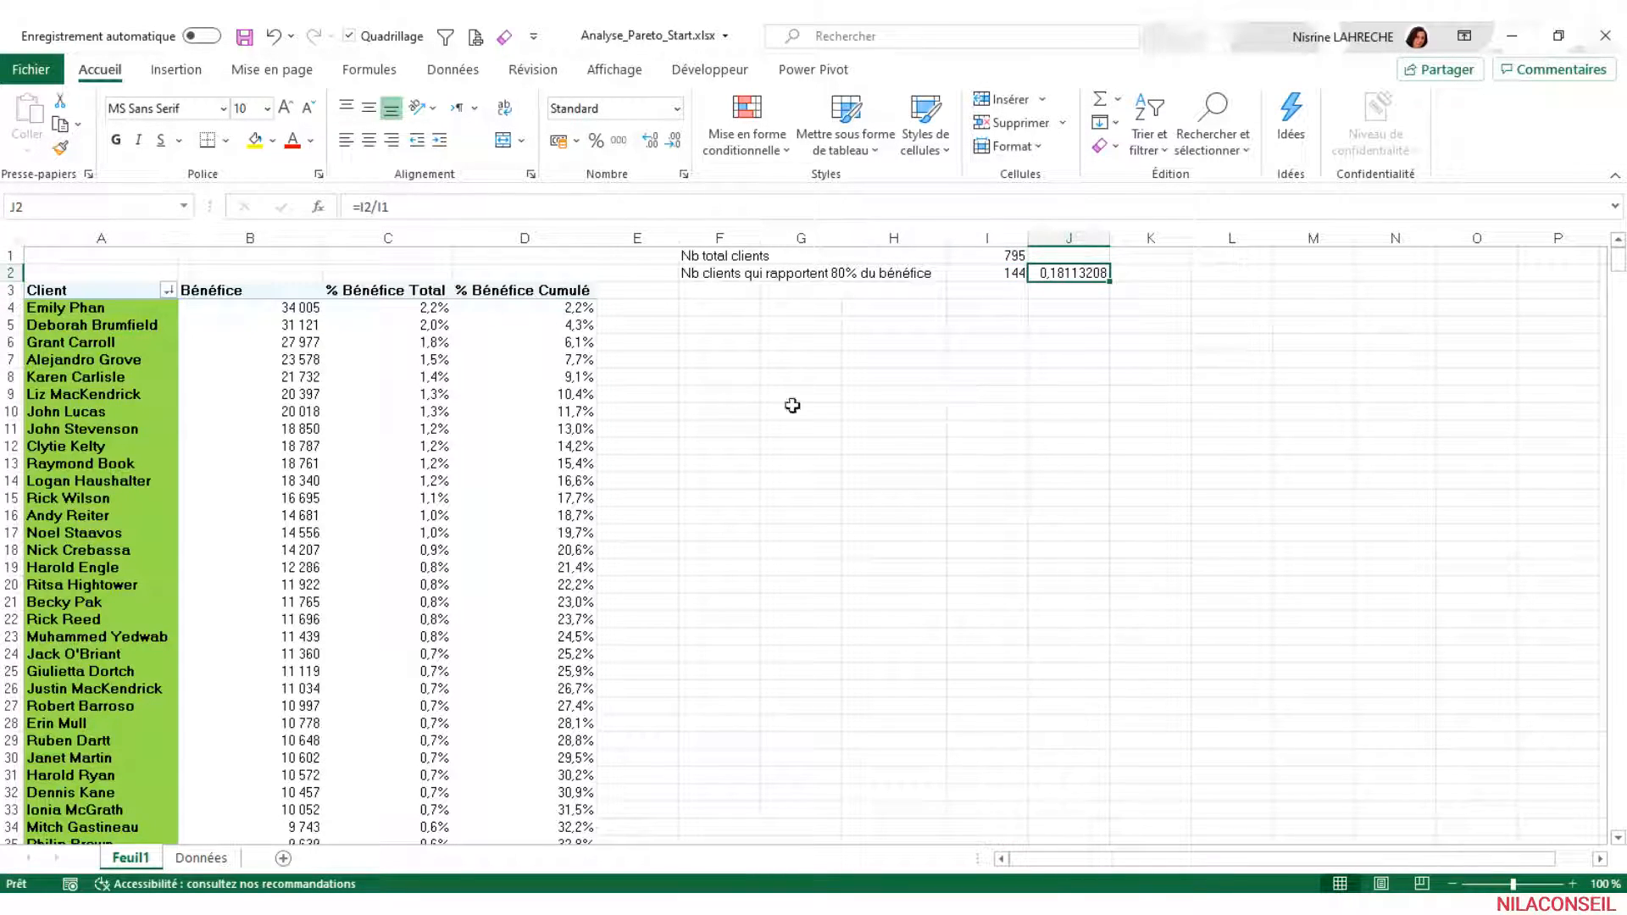
{"action": "left_click", "coordinate": [596, 142]}
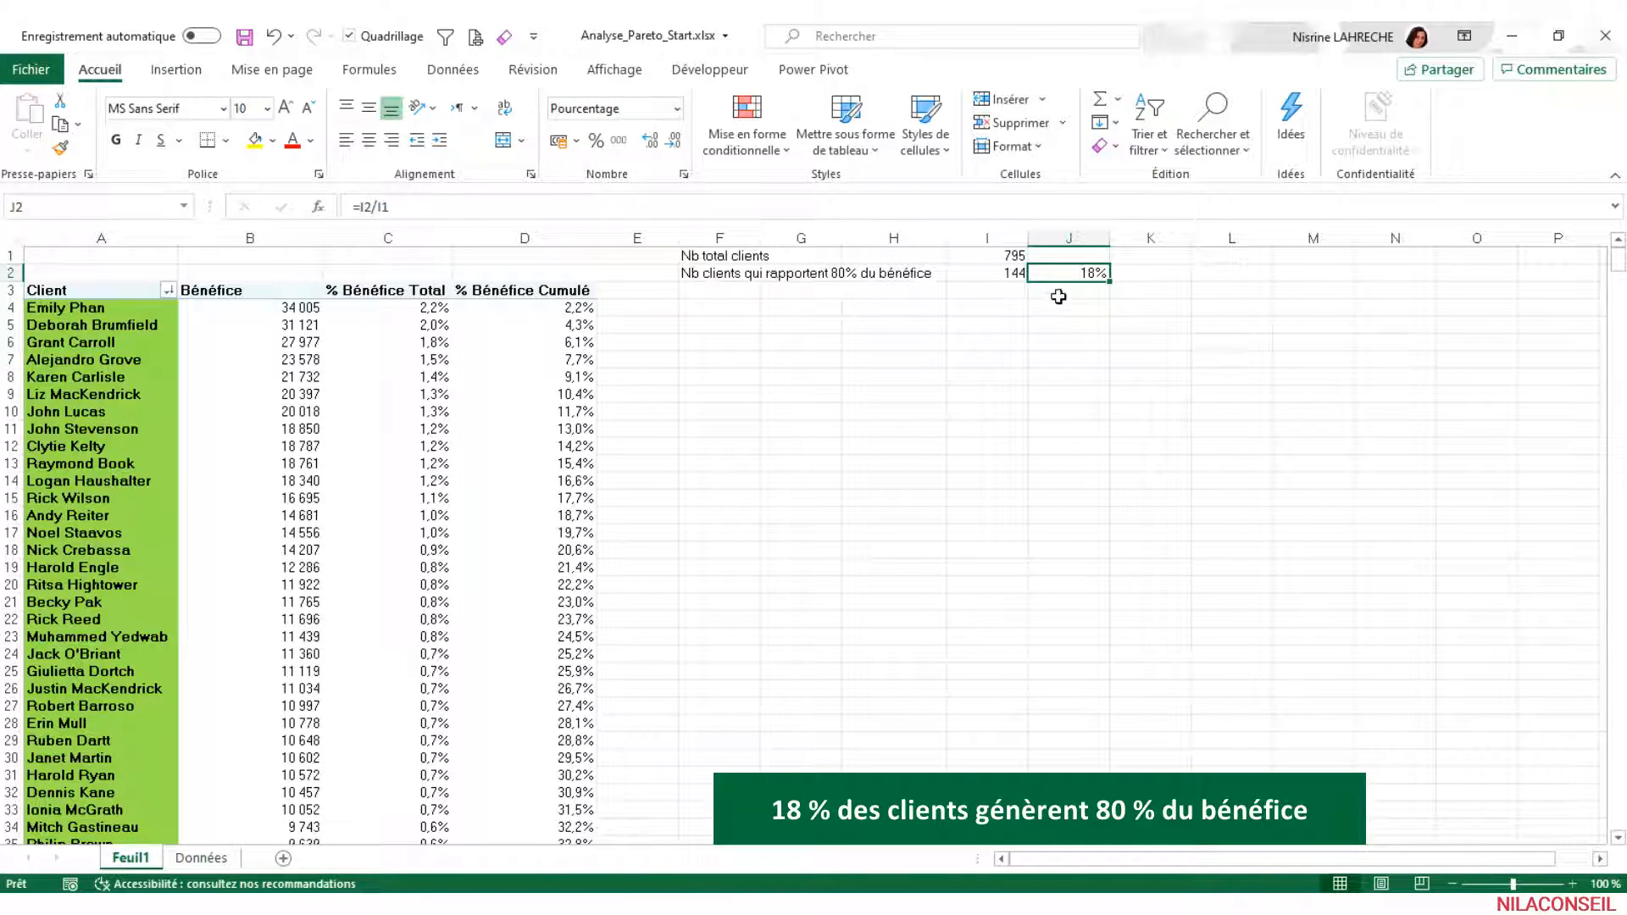
Fill cell J2 with light green and review the result row F2:J2
{"action": "left_click", "coordinate": [273, 140]}
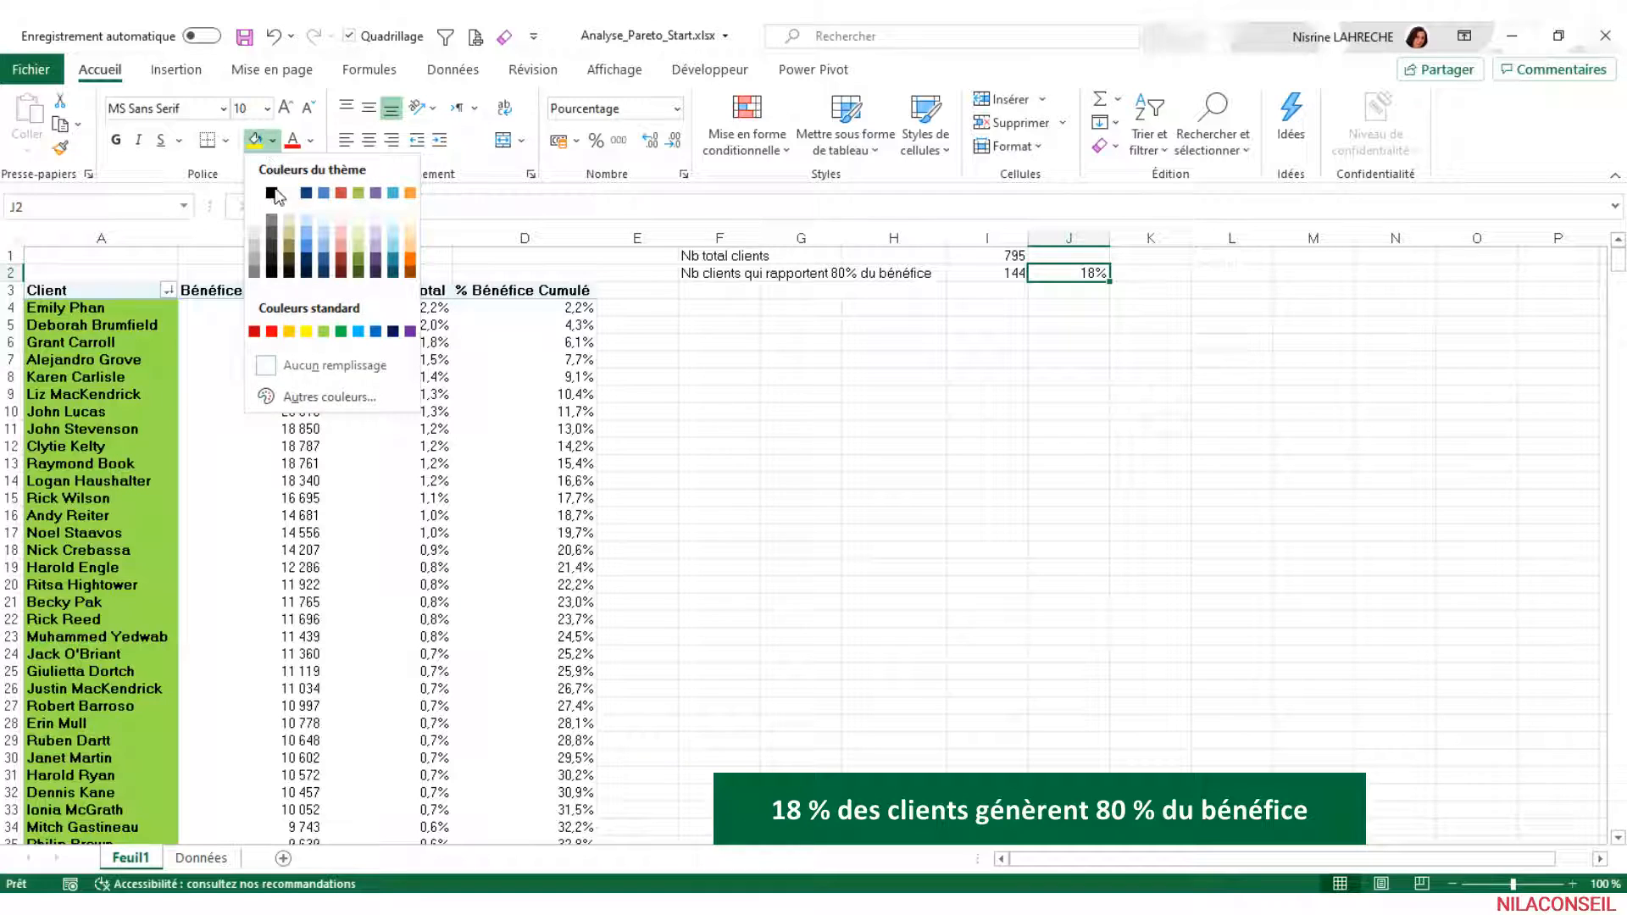
{"action": "left_click", "coordinate": [322, 333]}
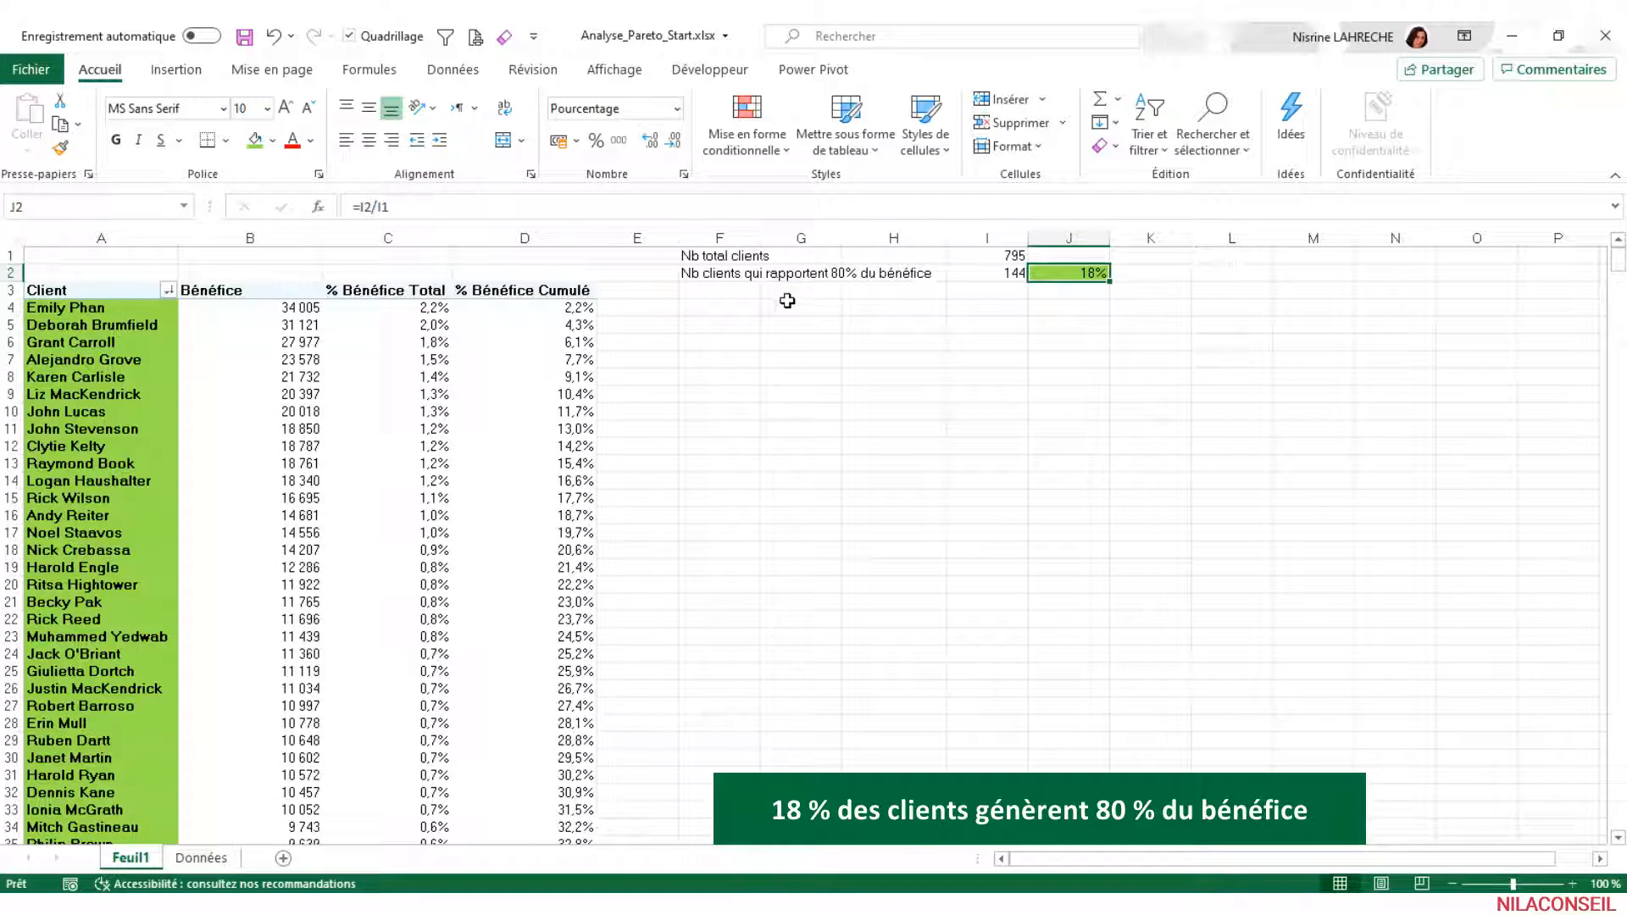
{"action": "left_click_drag", "start_coordinate": [706, 278], "coordinate": [1087, 283]}
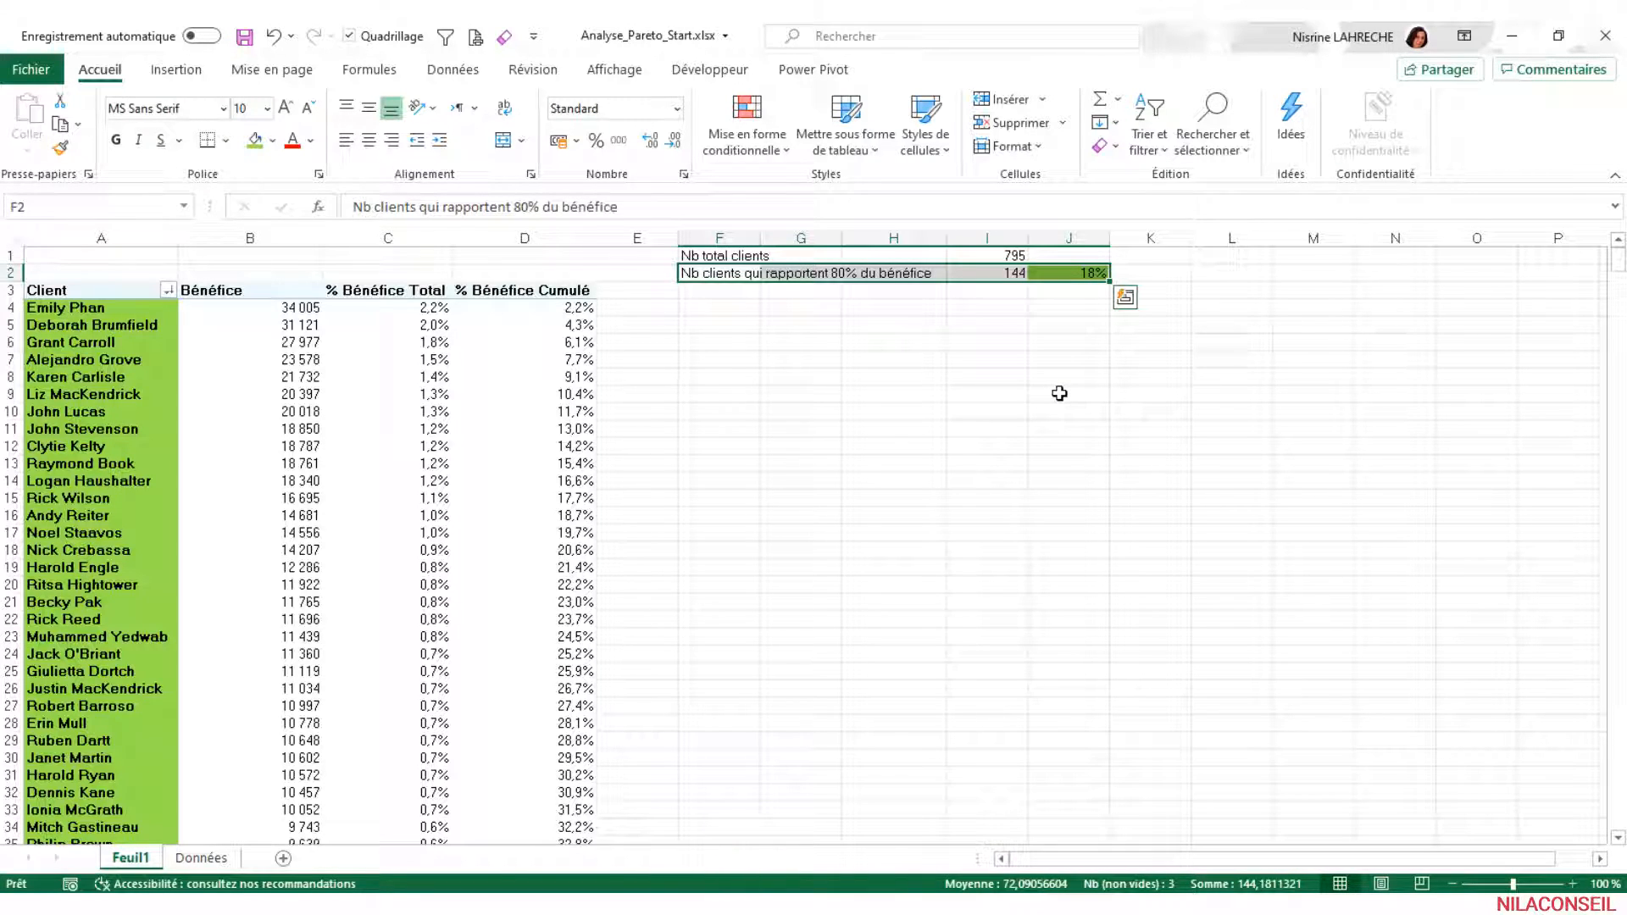
{"action": "left_click", "coordinate": [1060, 393]}
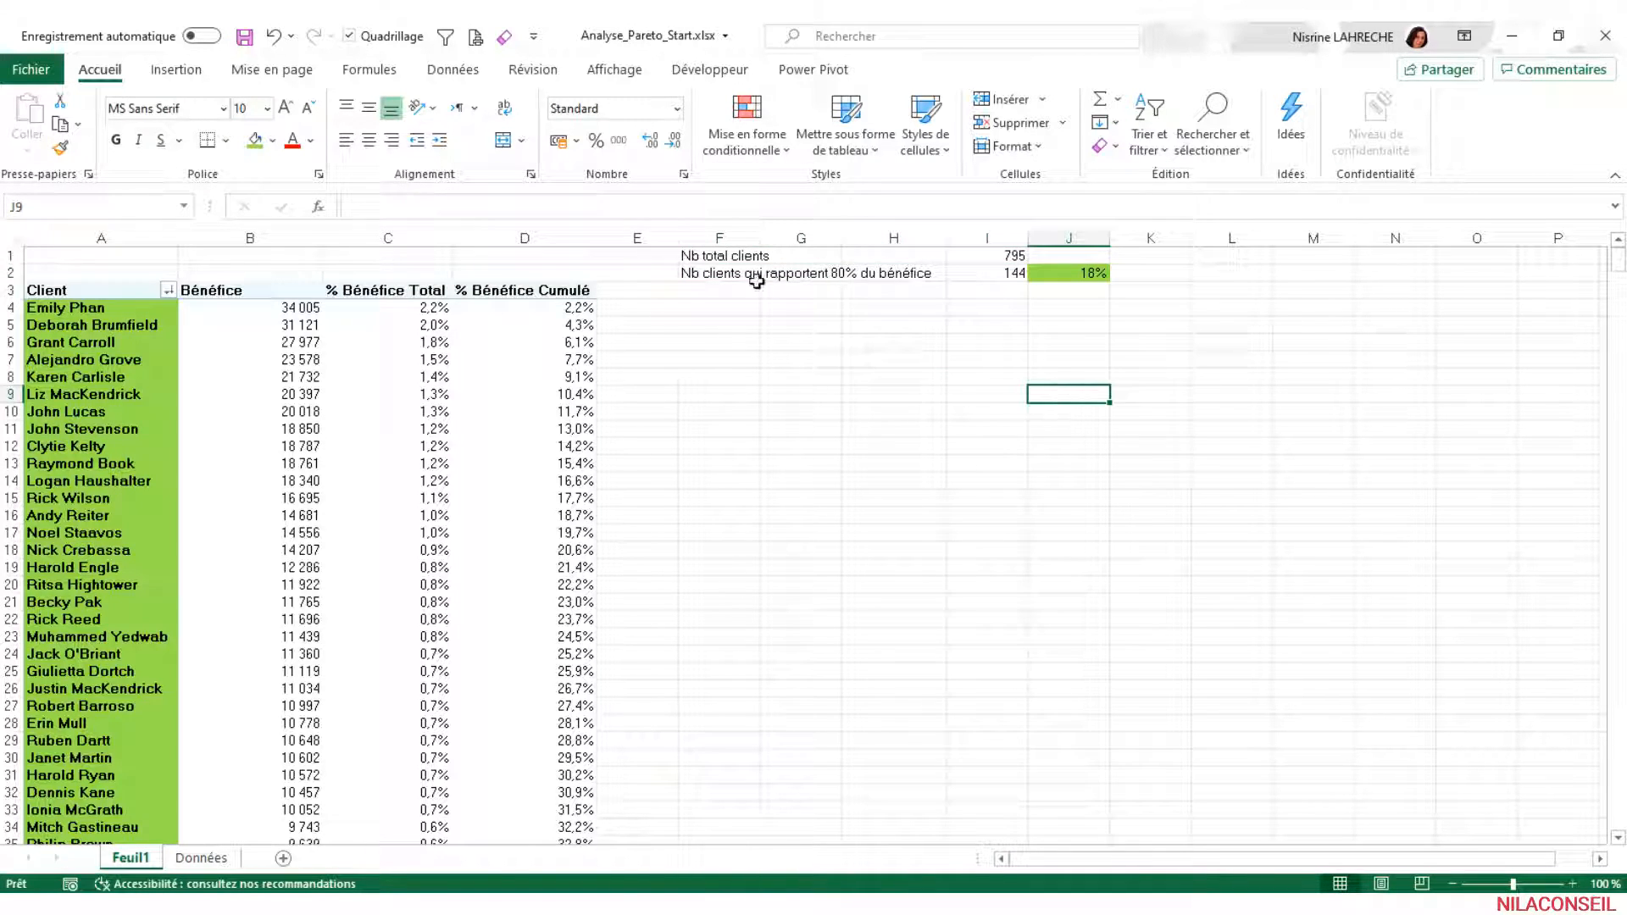
Insert a slicer for the Segment client field of the pivot table
{"action": "left_click", "coordinate": [68, 312]}
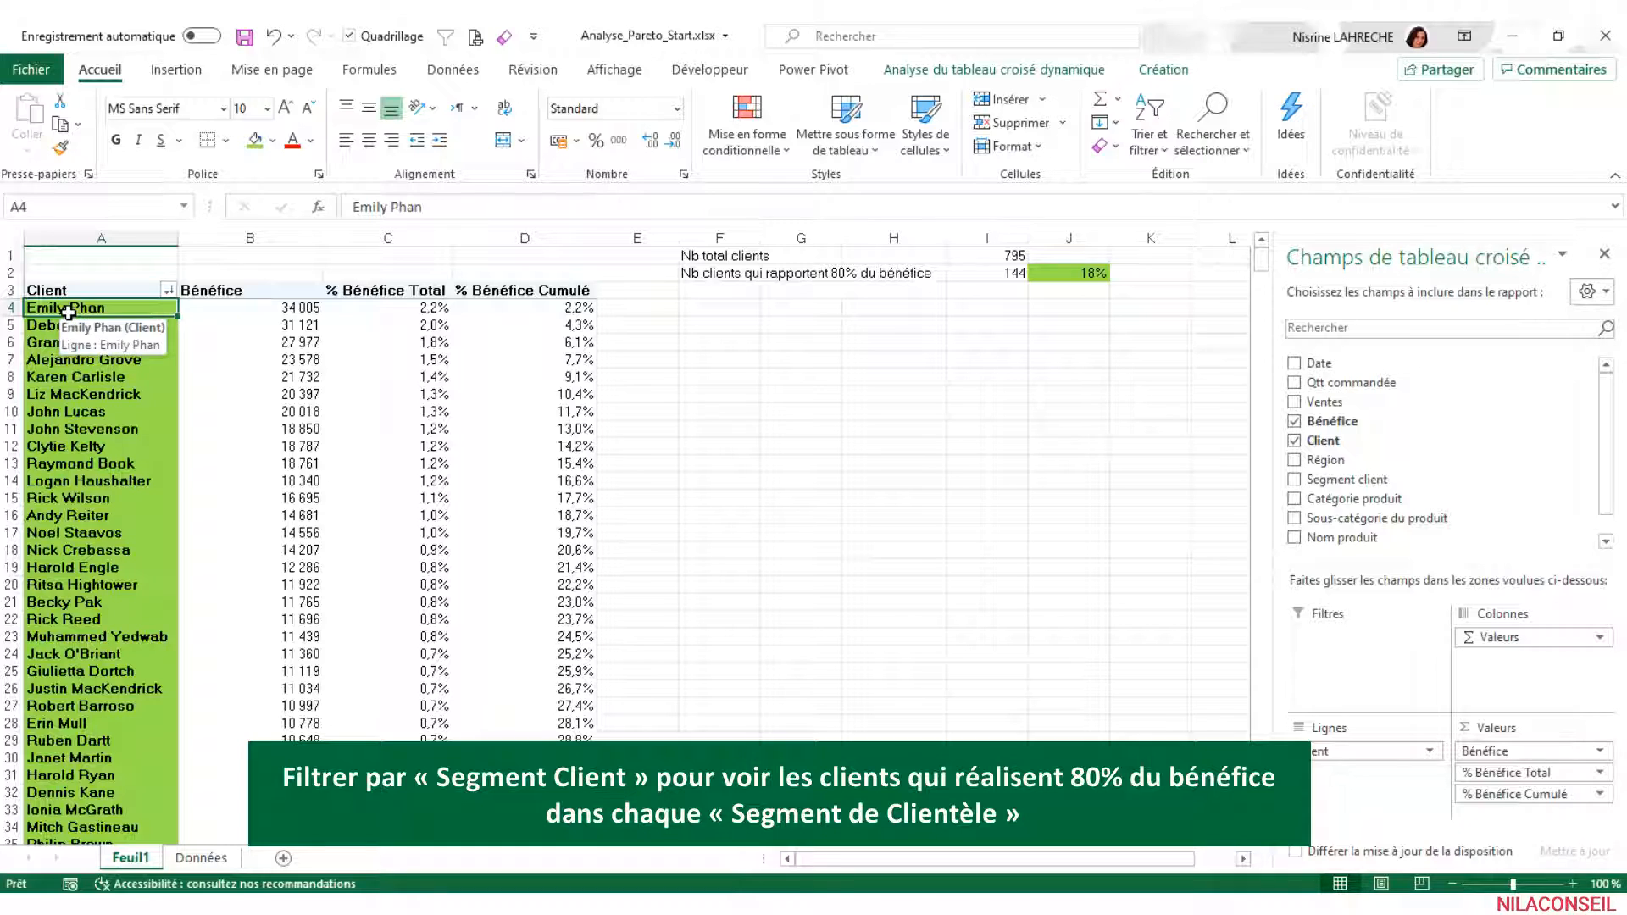
{"action": "left_click", "coordinate": [988, 76]}
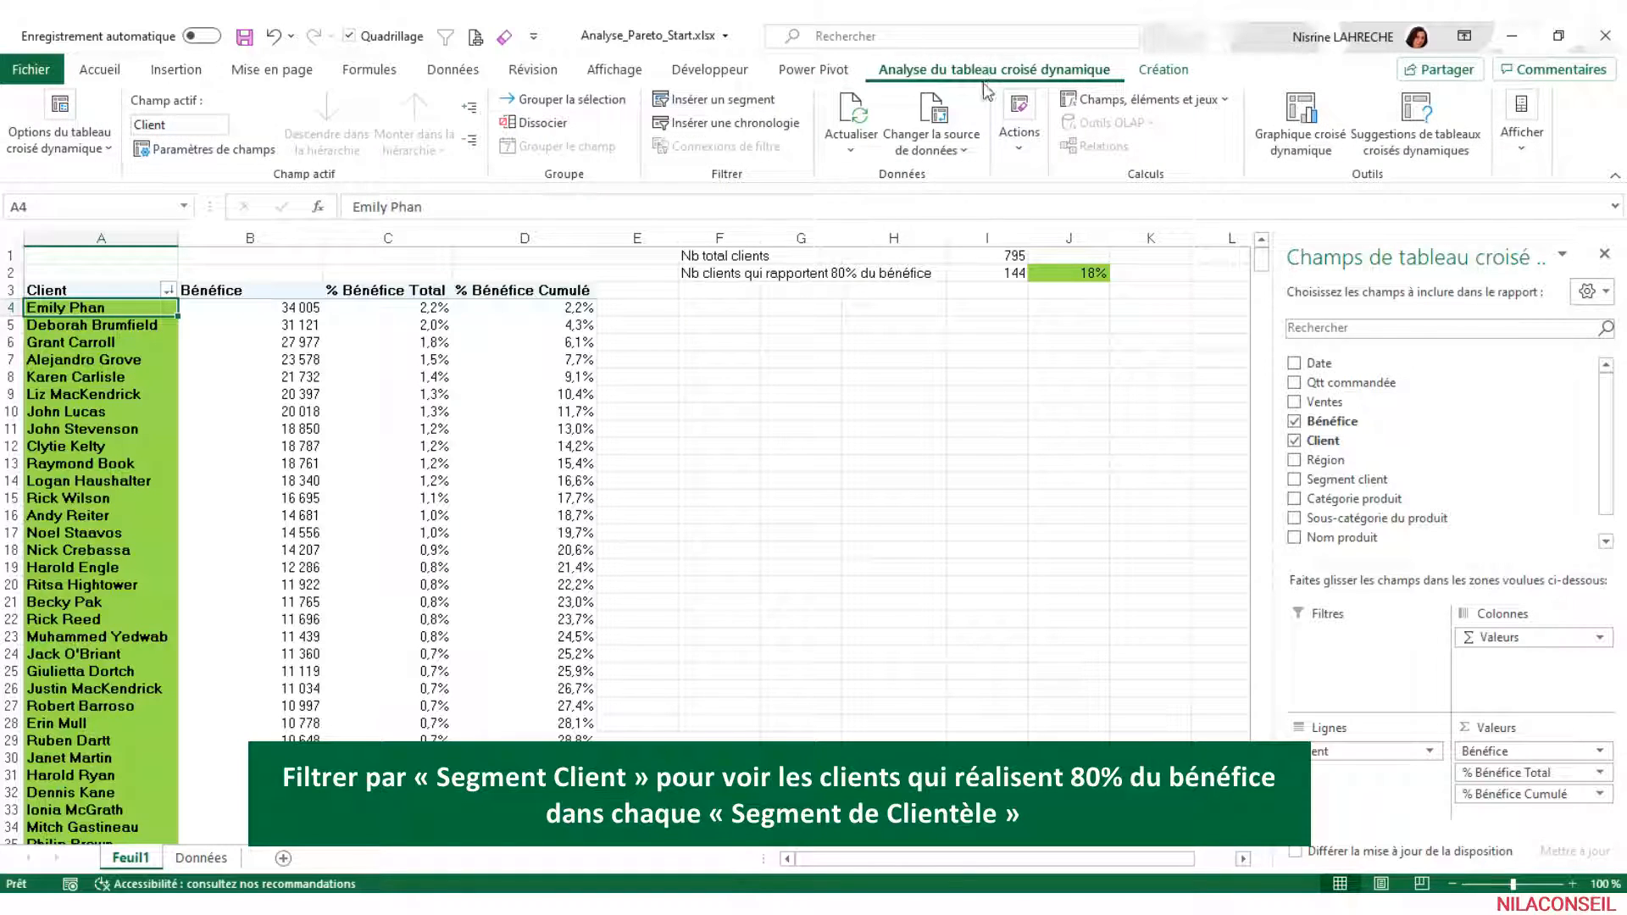
{"action": "left_click", "coordinate": [746, 100]}
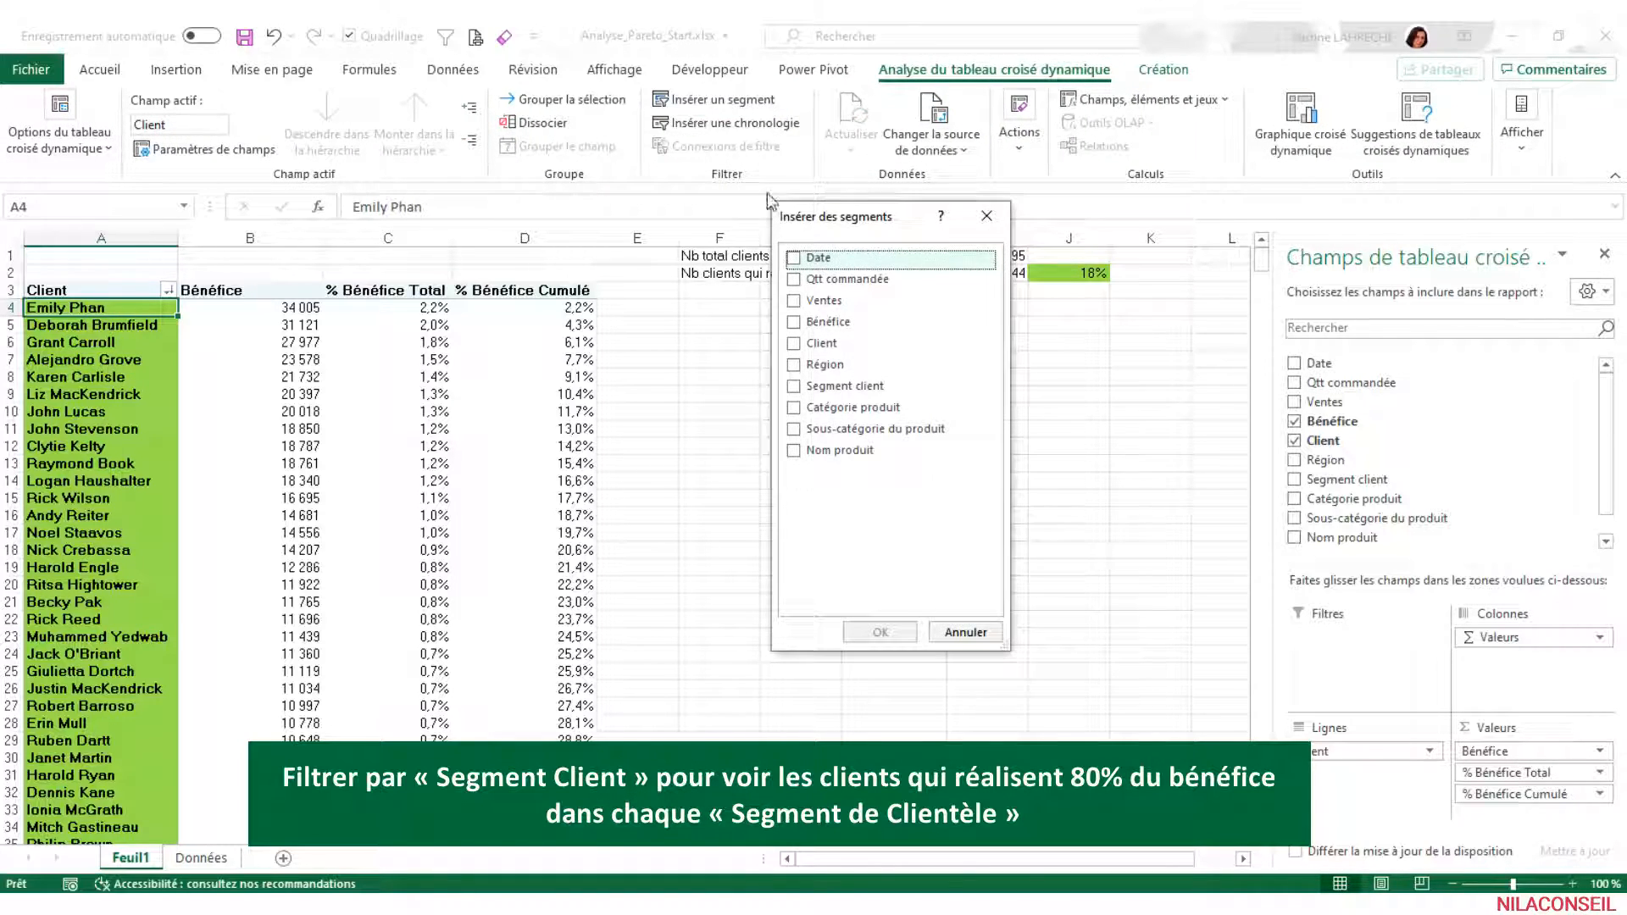
{"action": "left_click", "coordinate": [795, 390]}
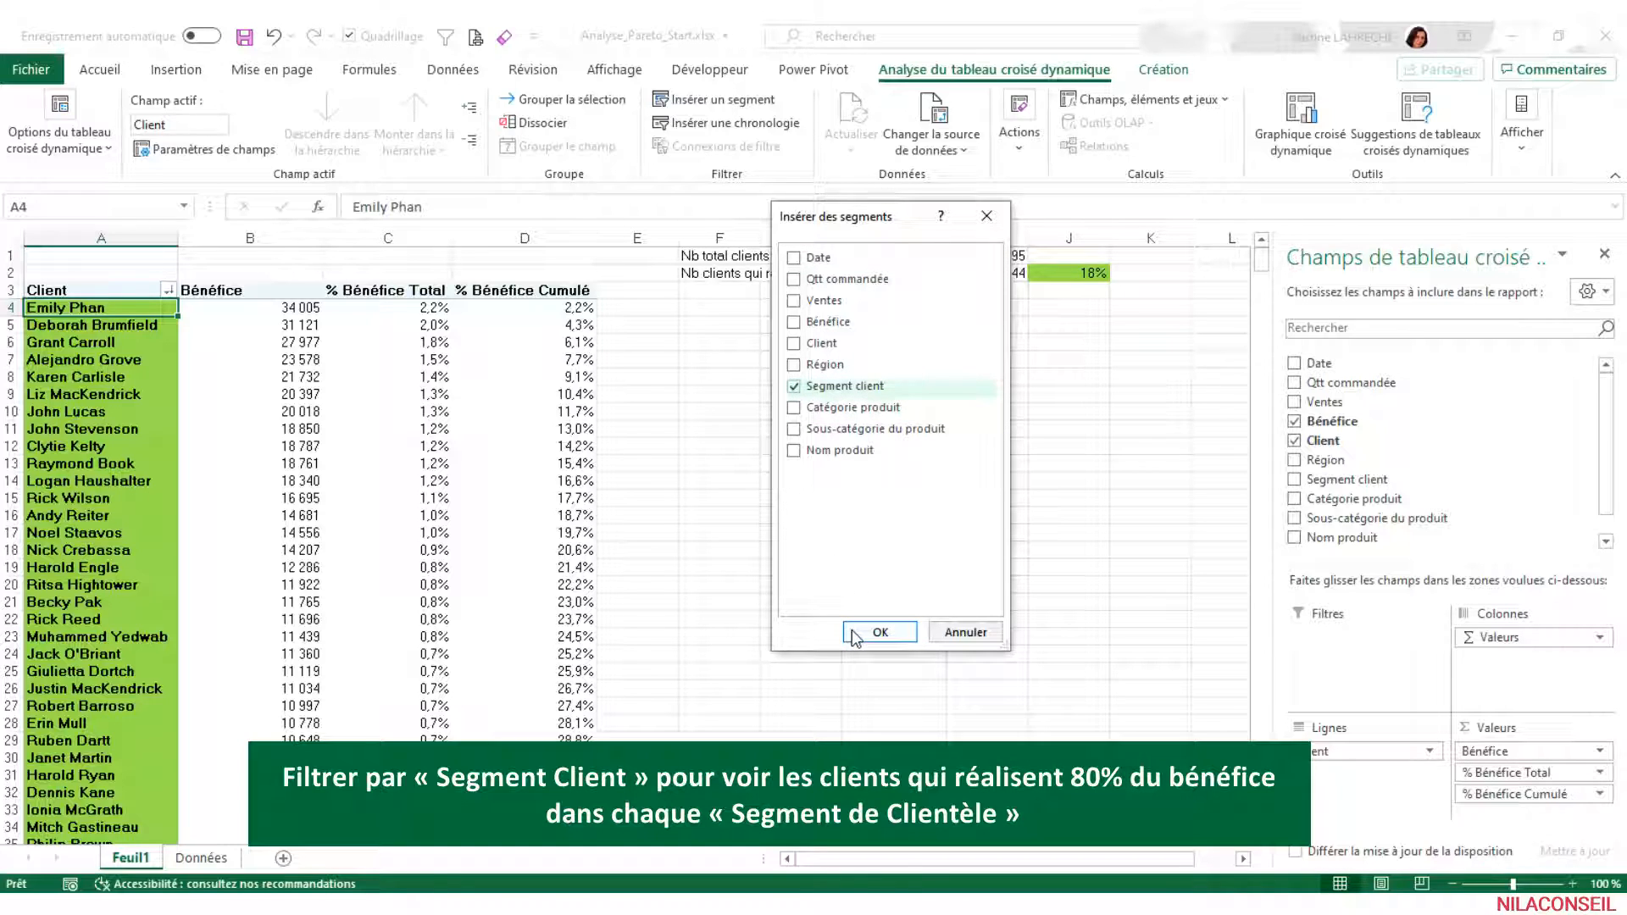
{"action": "left_click", "coordinate": [880, 632]}
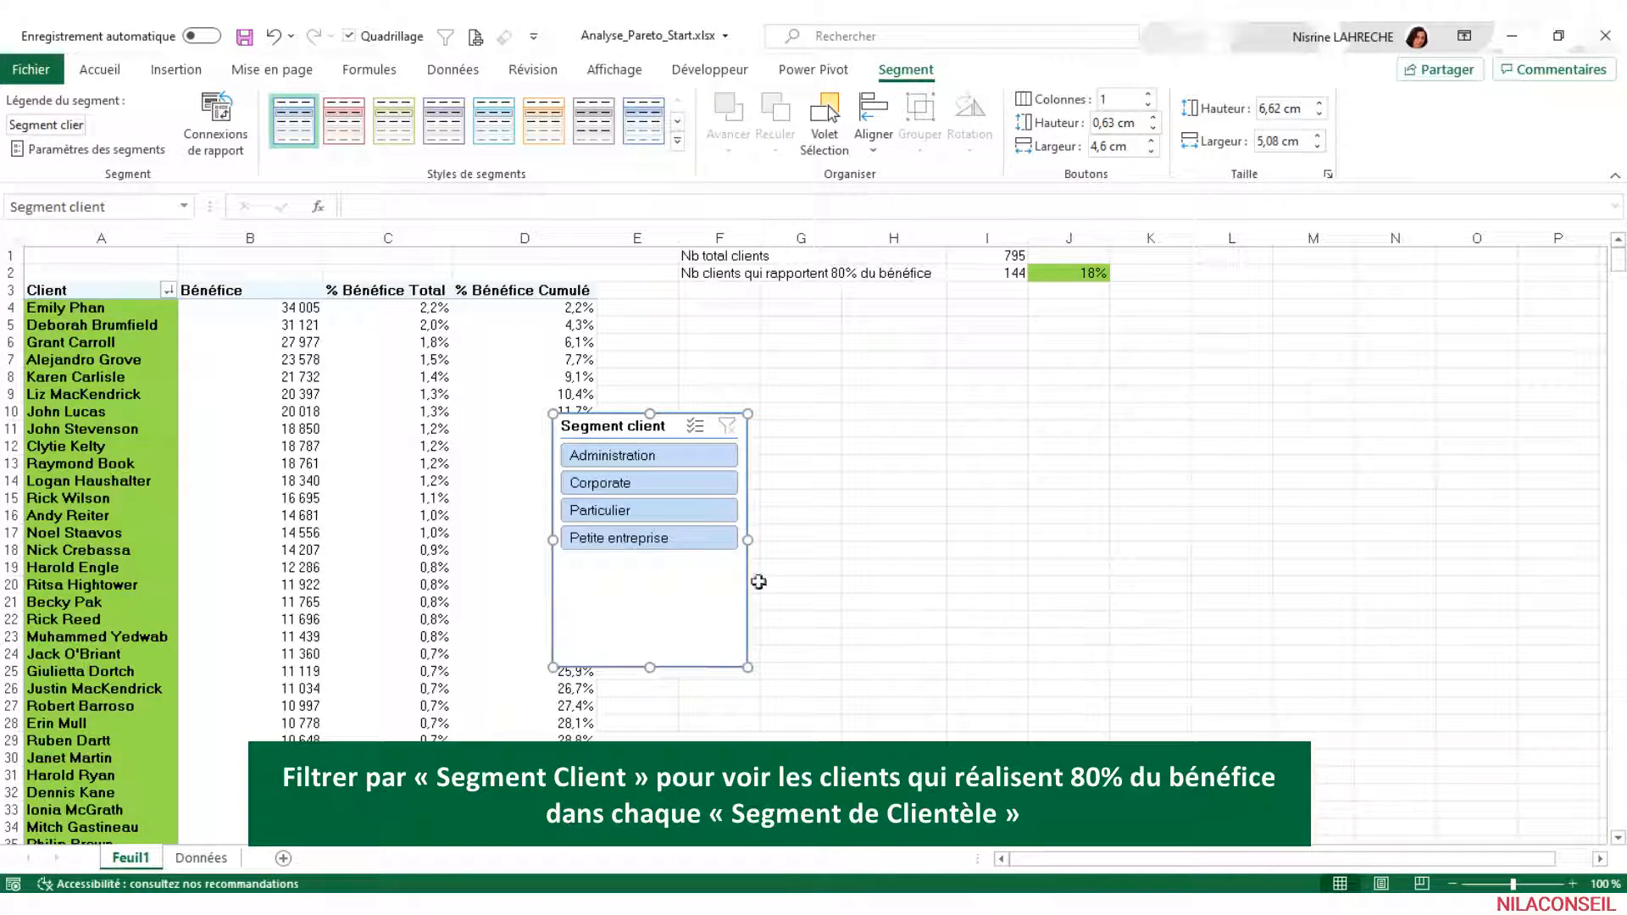
Place the Segment client slicer over F1, arrange its buttons in 2 columns, and resize it to about 2.99 cm high by 11.27 cm wide
{"action": "left_click_drag", "start_coordinate": [612, 432], "coordinate": [719, 256]}
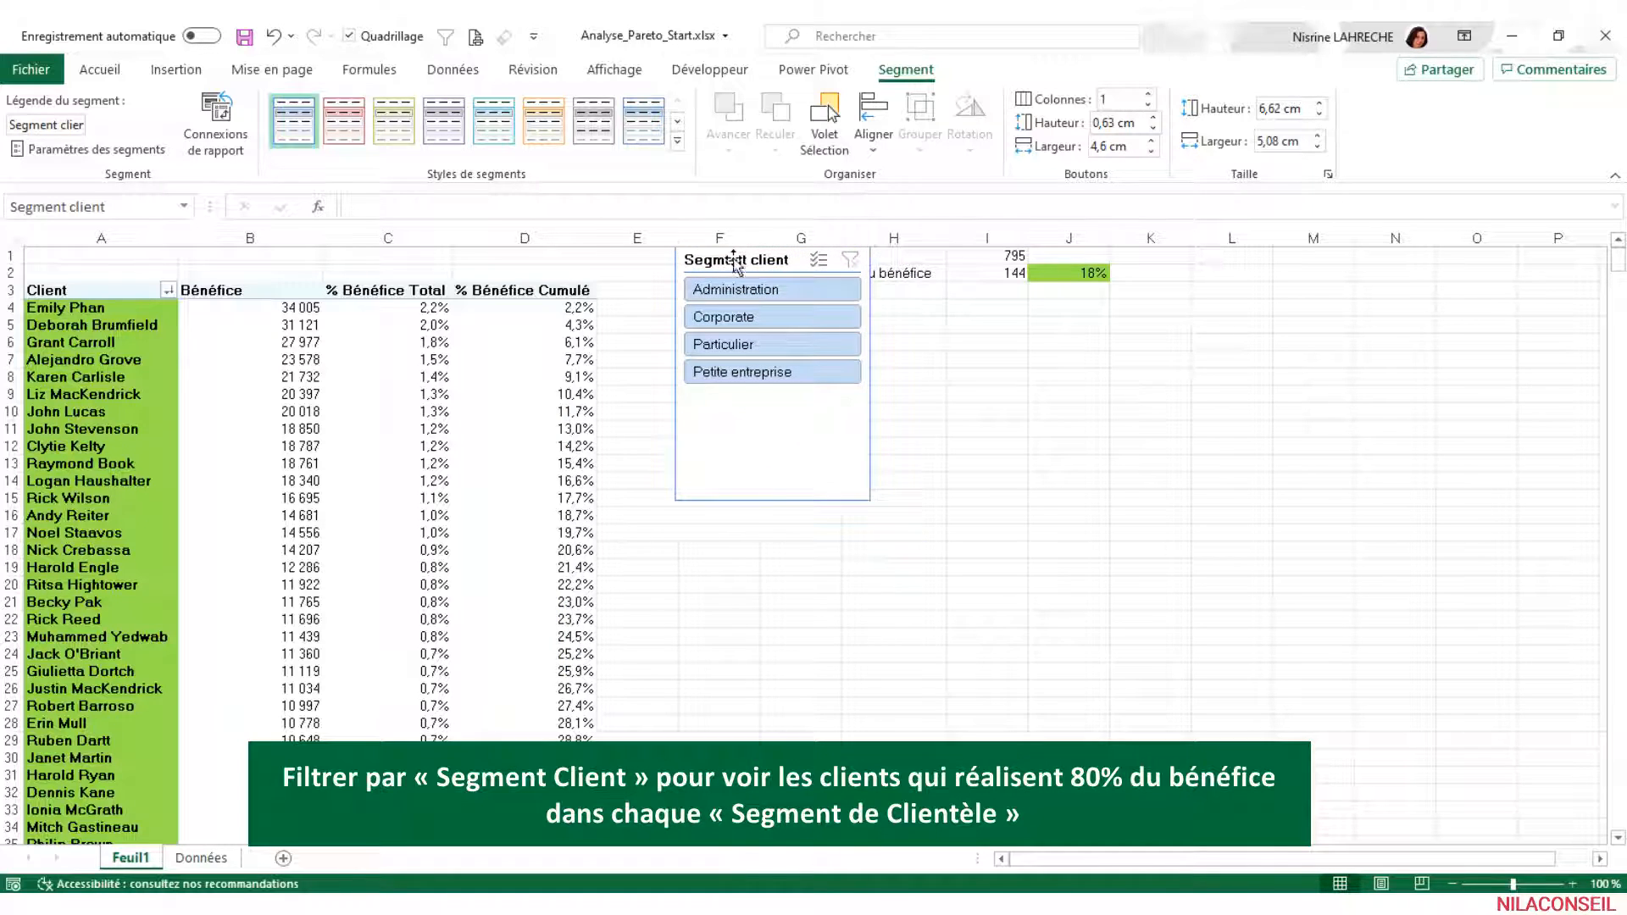
{"action": "left_click", "coordinate": [1149, 94]}
{"action": "left_click_drag", "start_coordinate": [872, 508], "coordinate": [1110, 362]}
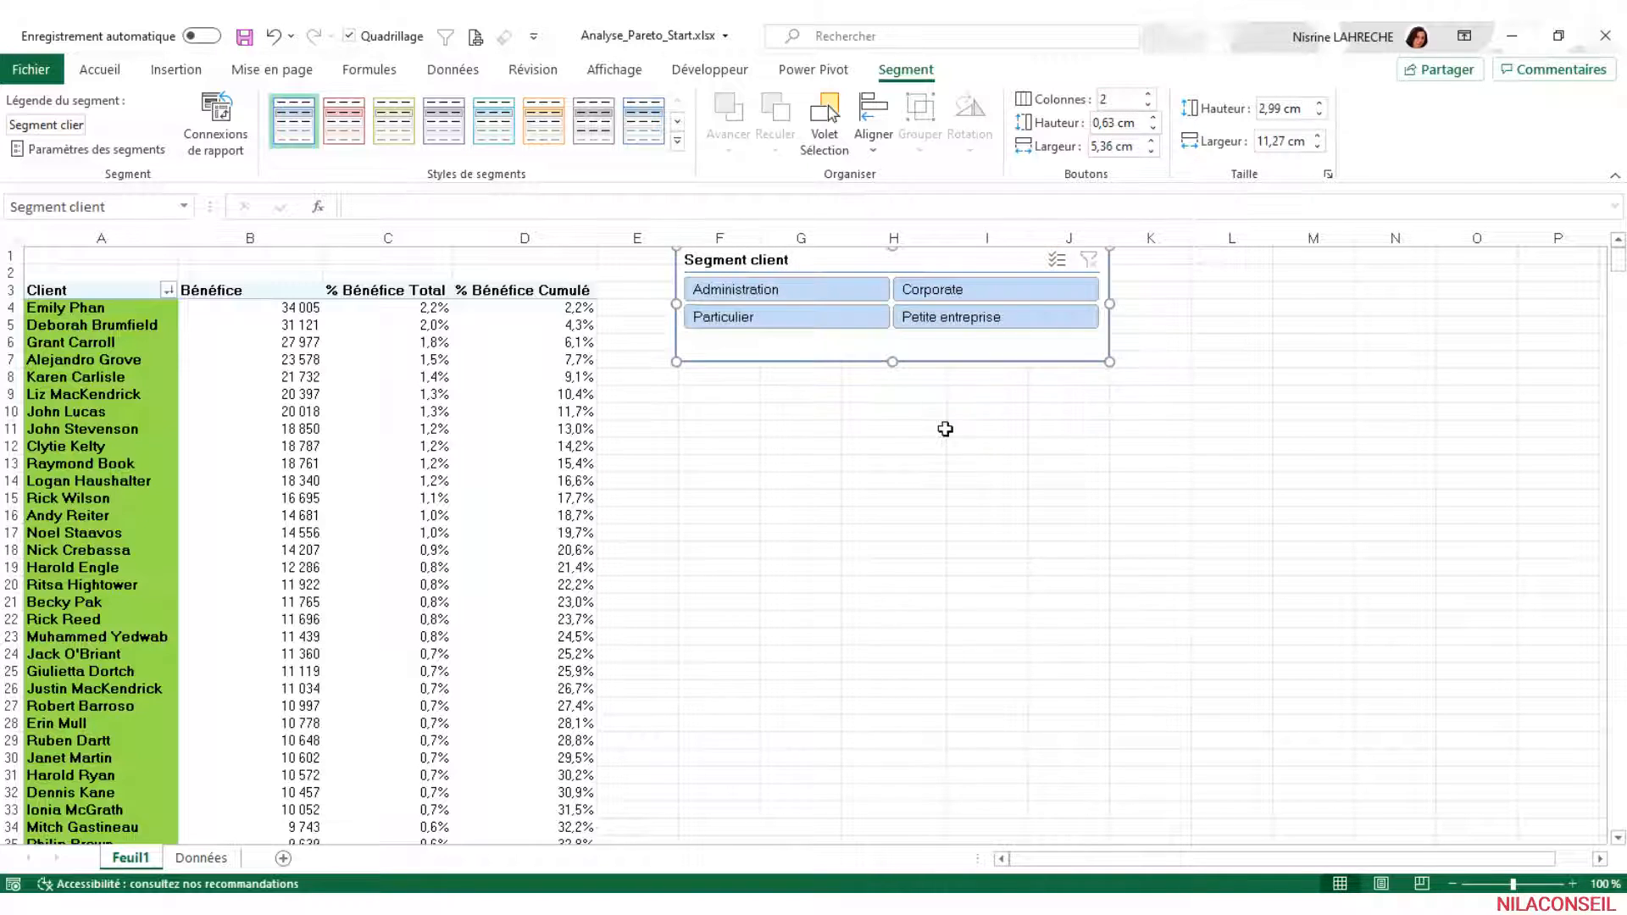
Filter the pivot table to the Administration segment and examine which of its clients are highlighted
{"action": "left_click", "coordinate": [778, 299]}
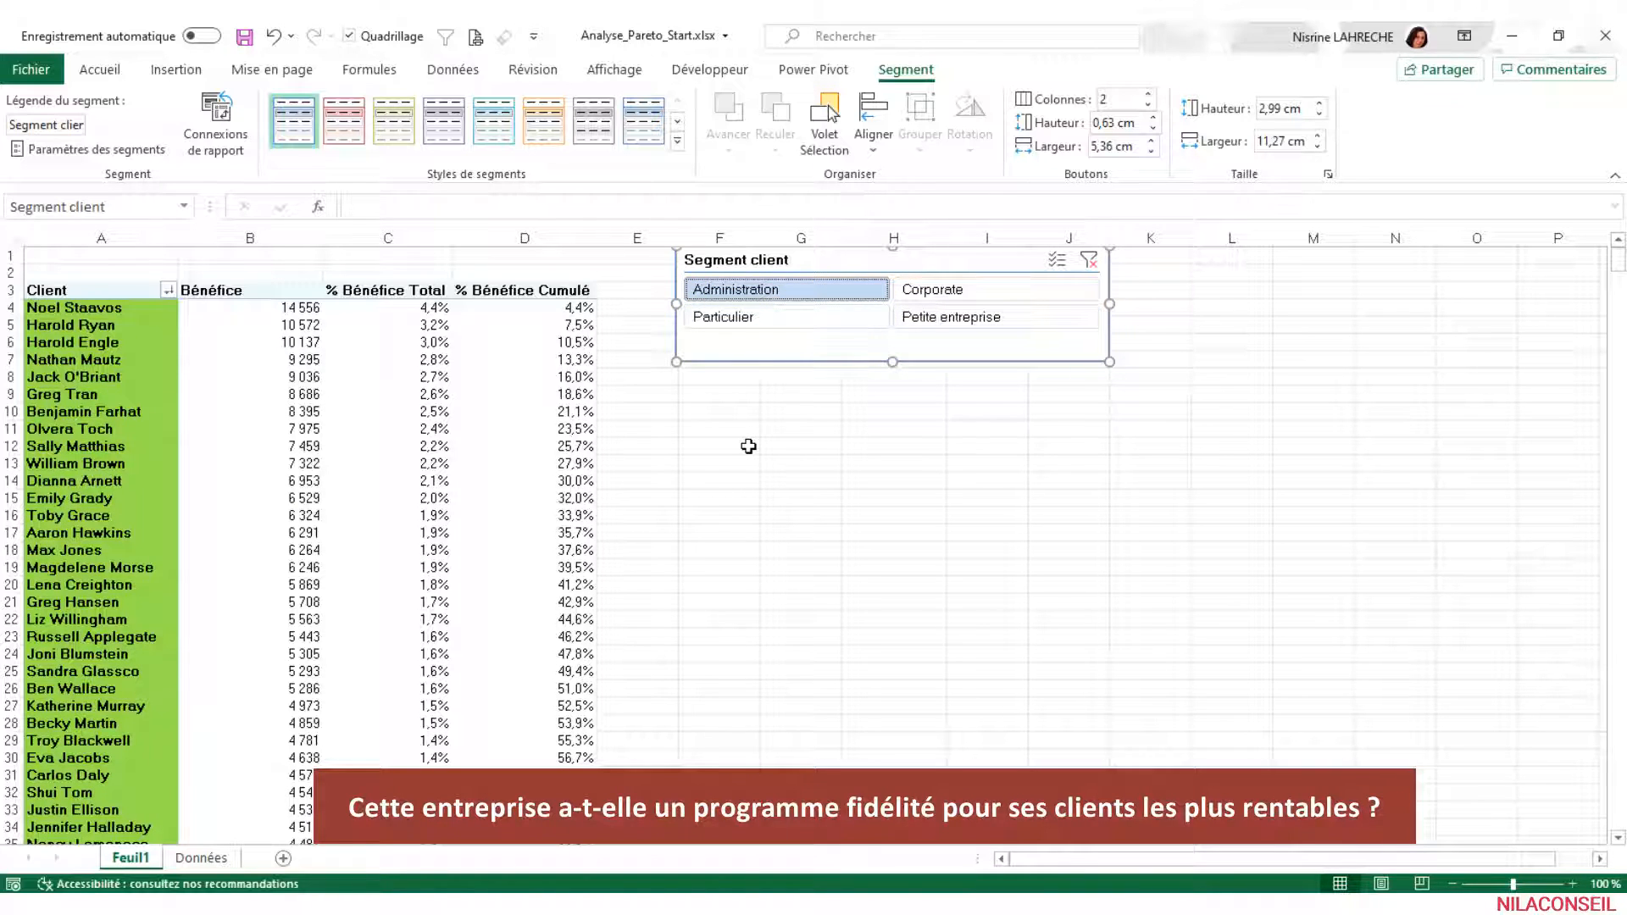
{"action": "left_click", "coordinate": [667, 494]}
{"action": "scroll", "coordinate": [666, 495], "scroll_direction": "down", "scroll_amount": 11}
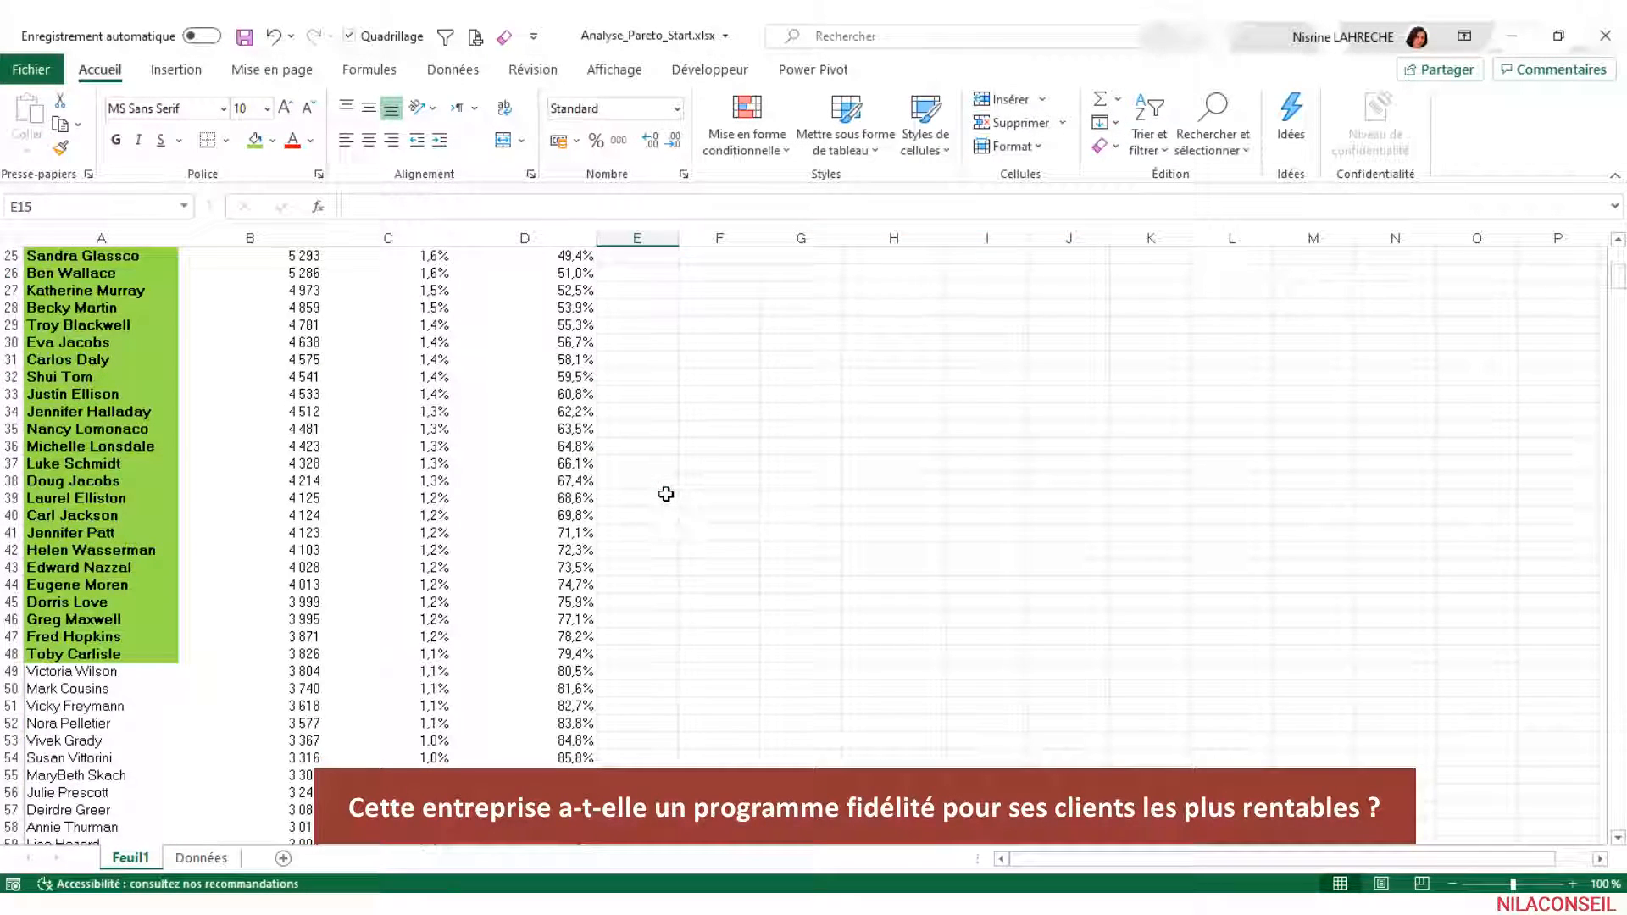
{"action": "scroll", "coordinate": [666, 494], "scroll_direction": "up", "scroll_amount": 11}
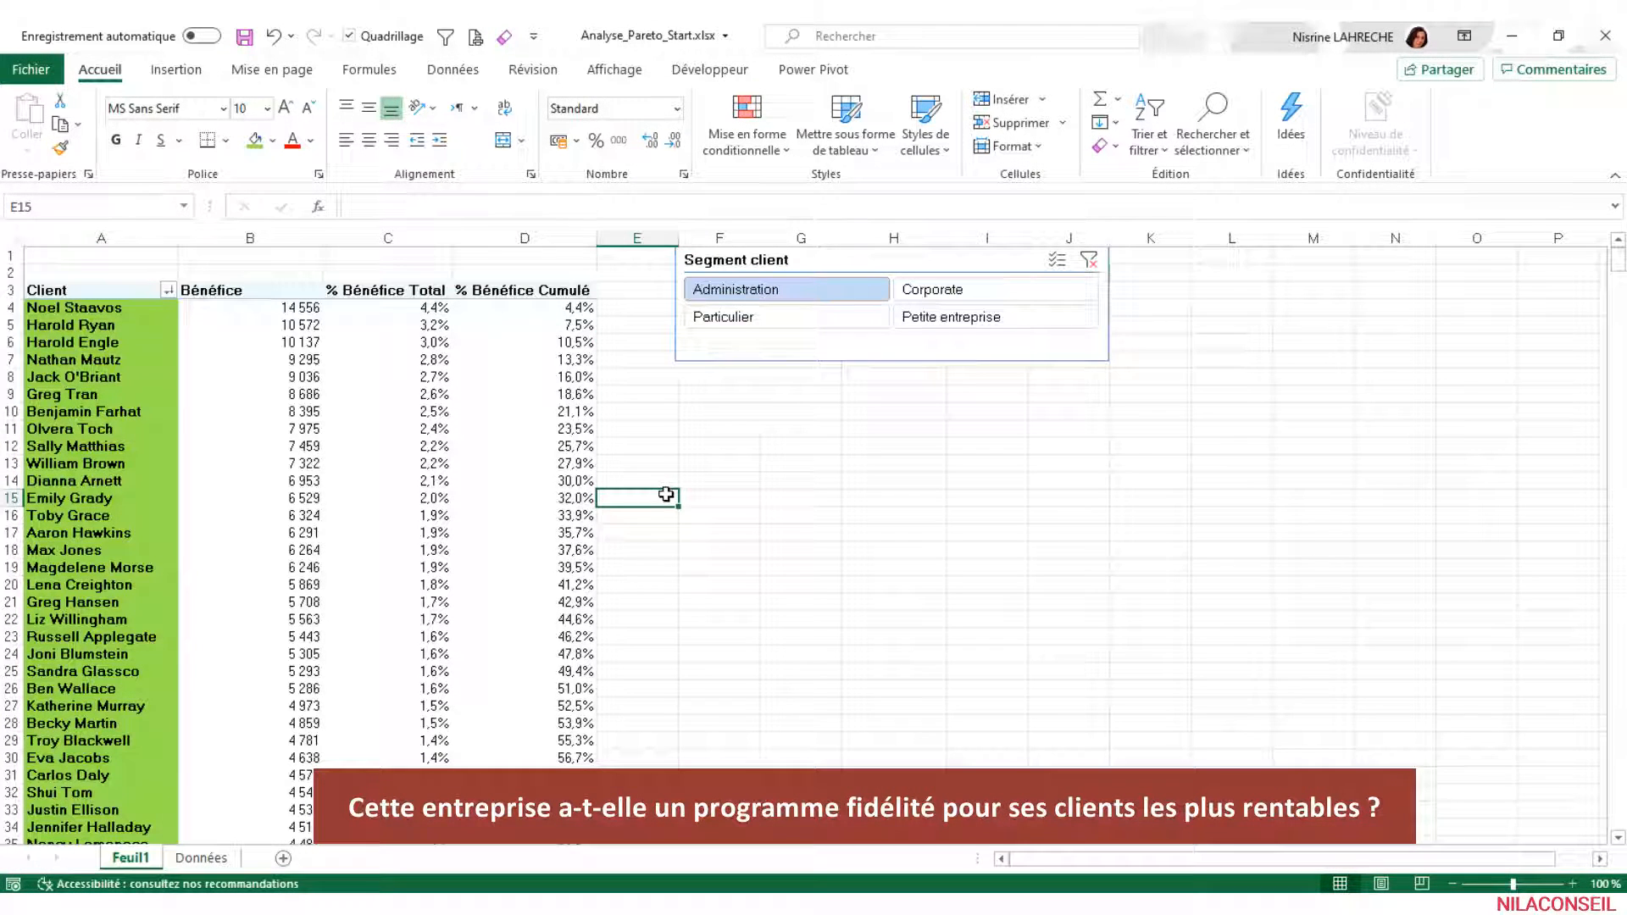
Filter by Particulier and by Petite entreprise, select each segment's highlighted clients for review, and restore all segments
{"action": "left_click", "coordinate": [830, 319]}
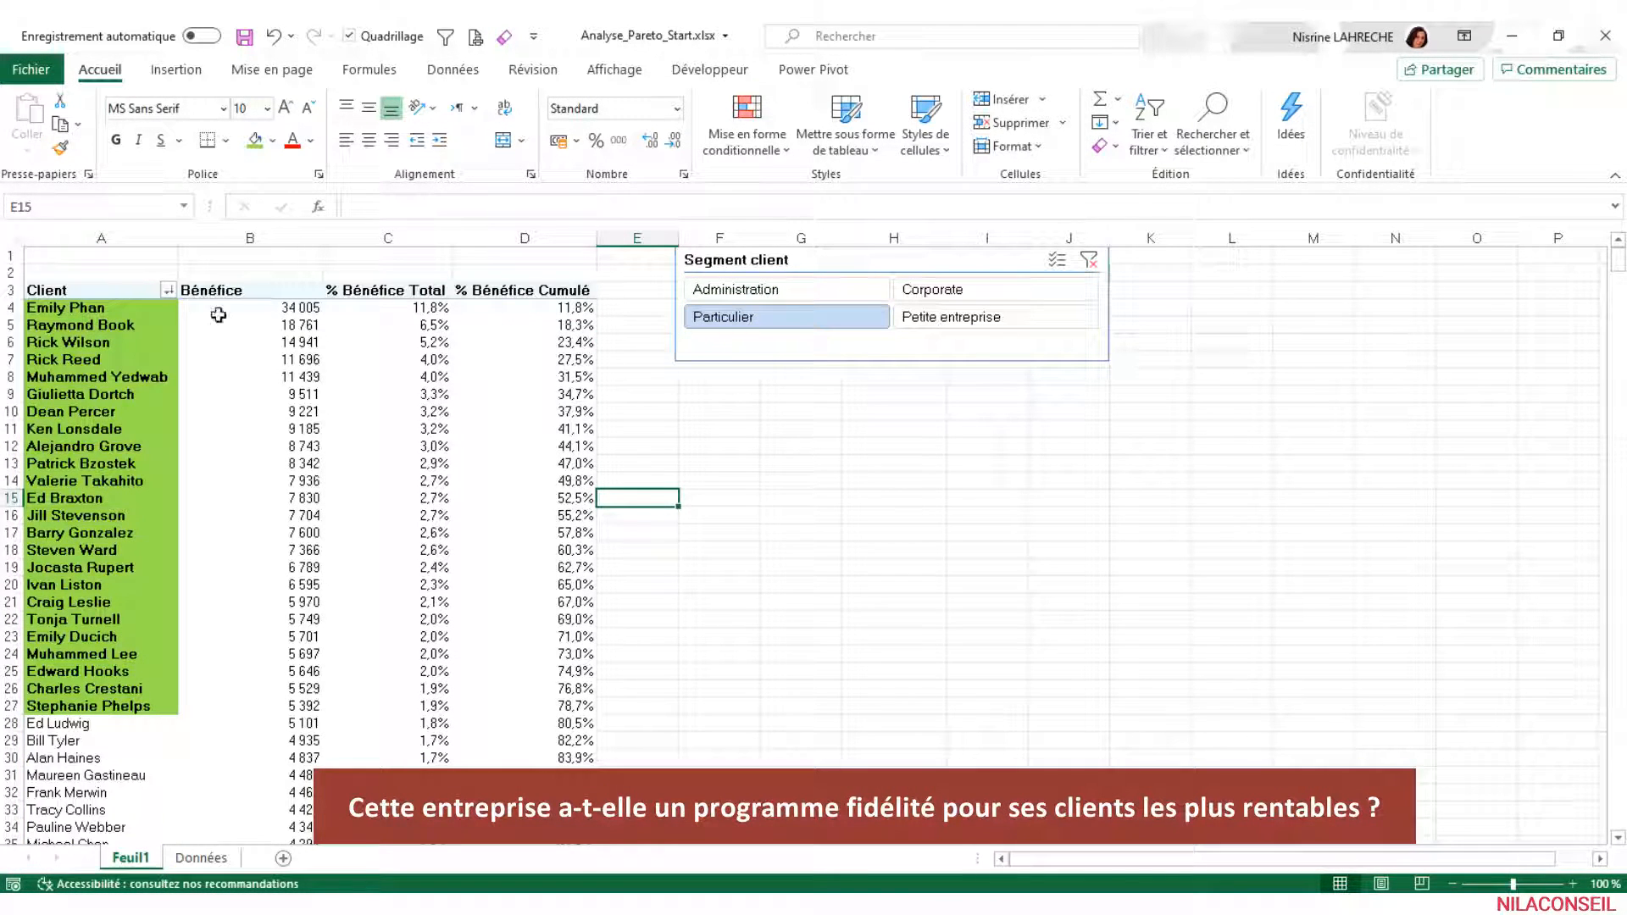
{"action": "left_click_drag", "start_coordinate": [83, 310], "coordinate": [587, 707]}
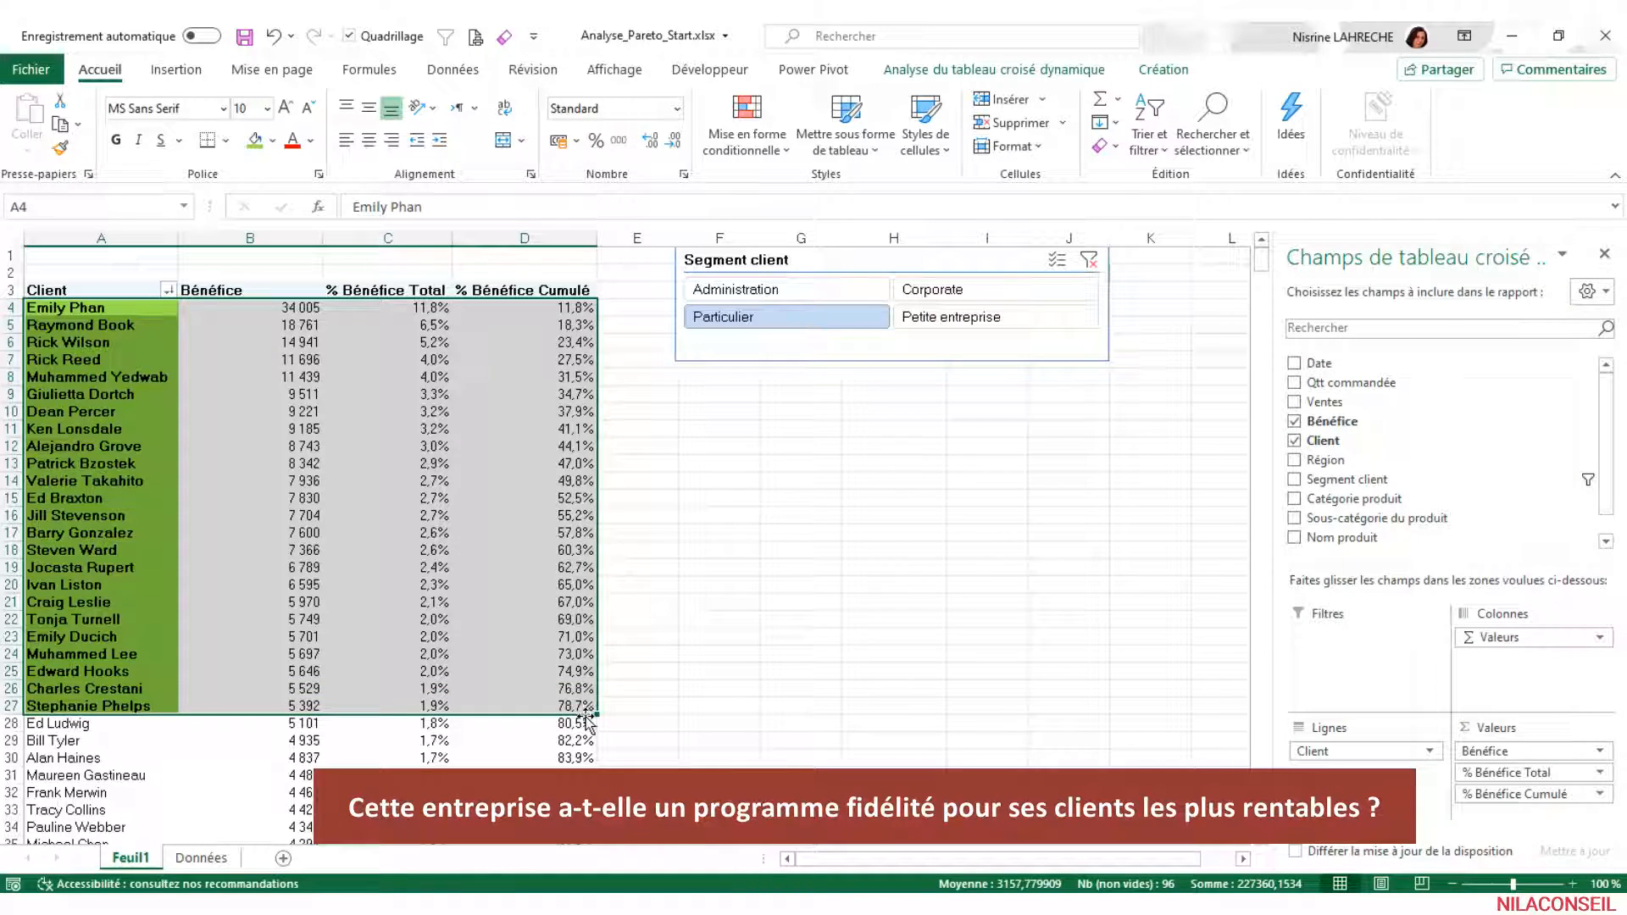
{"action": "left_click", "coordinate": [924, 317]}
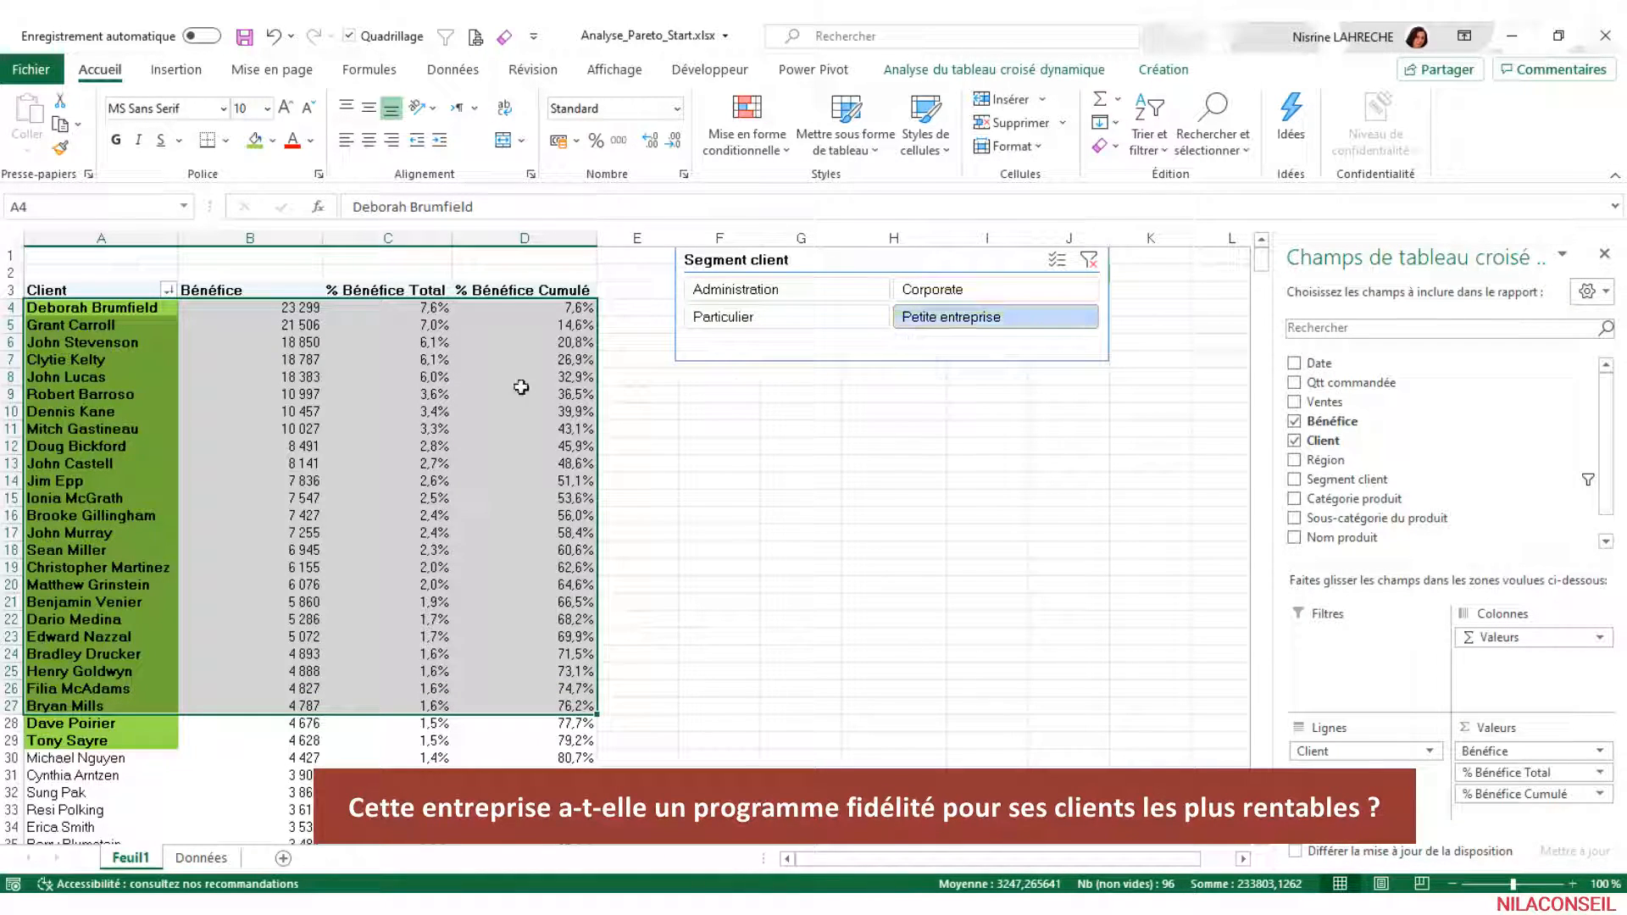
{"action": "left_click_drag", "start_coordinate": [123, 312], "coordinate": [135, 747]}
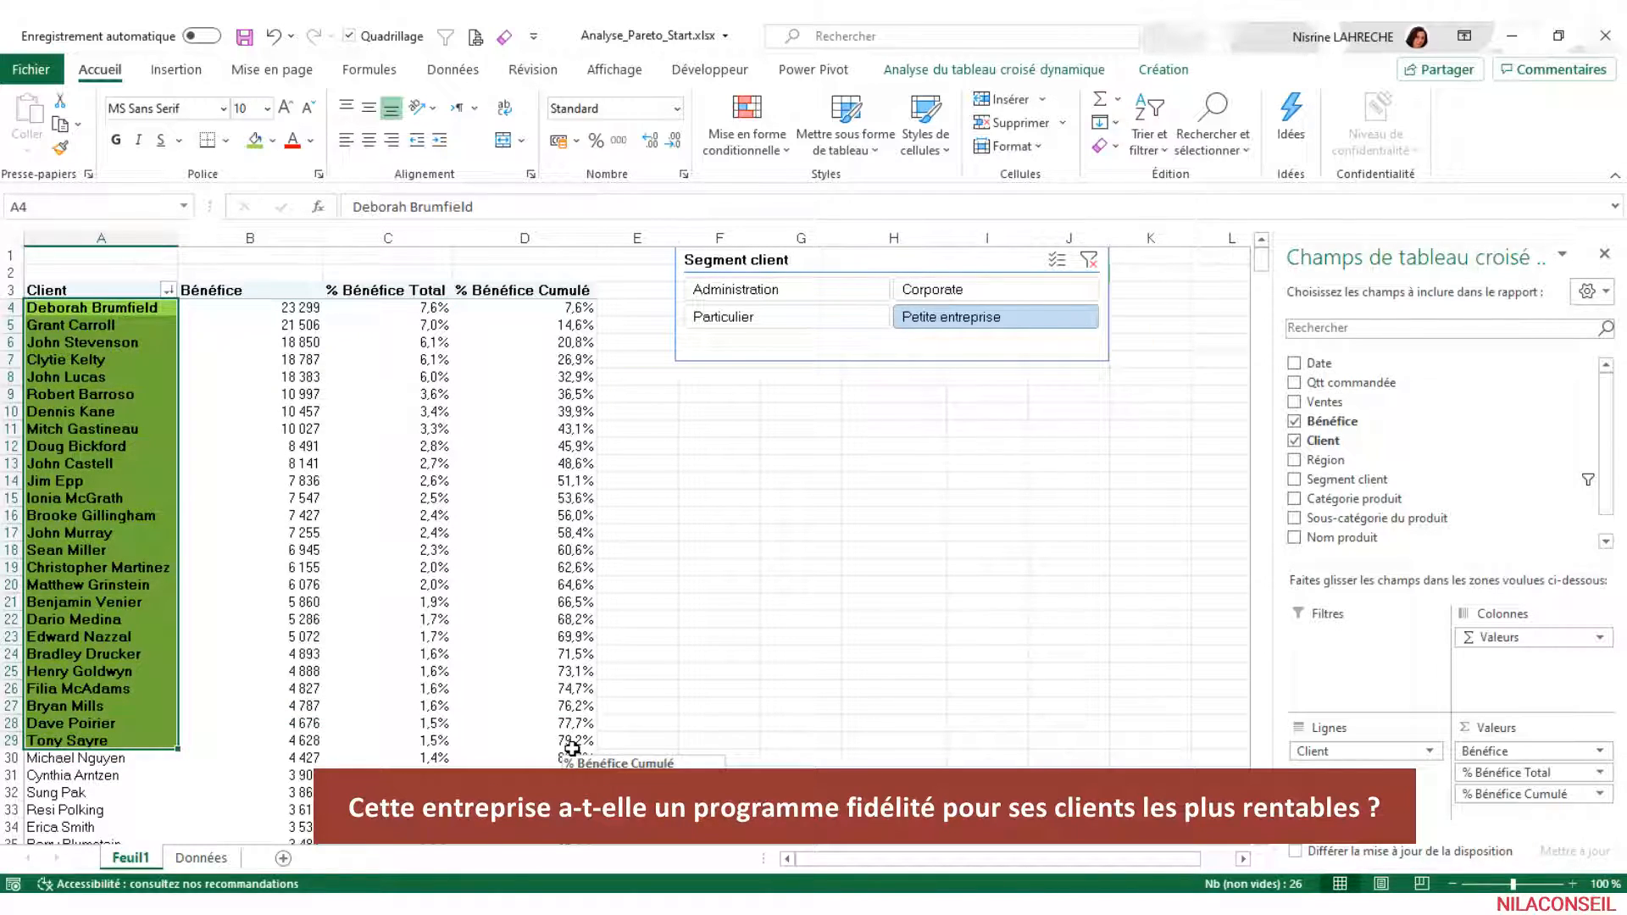
{"action": "left_click_drag", "start_coordinate": [873, 291], "coordinate": [953, 327]}
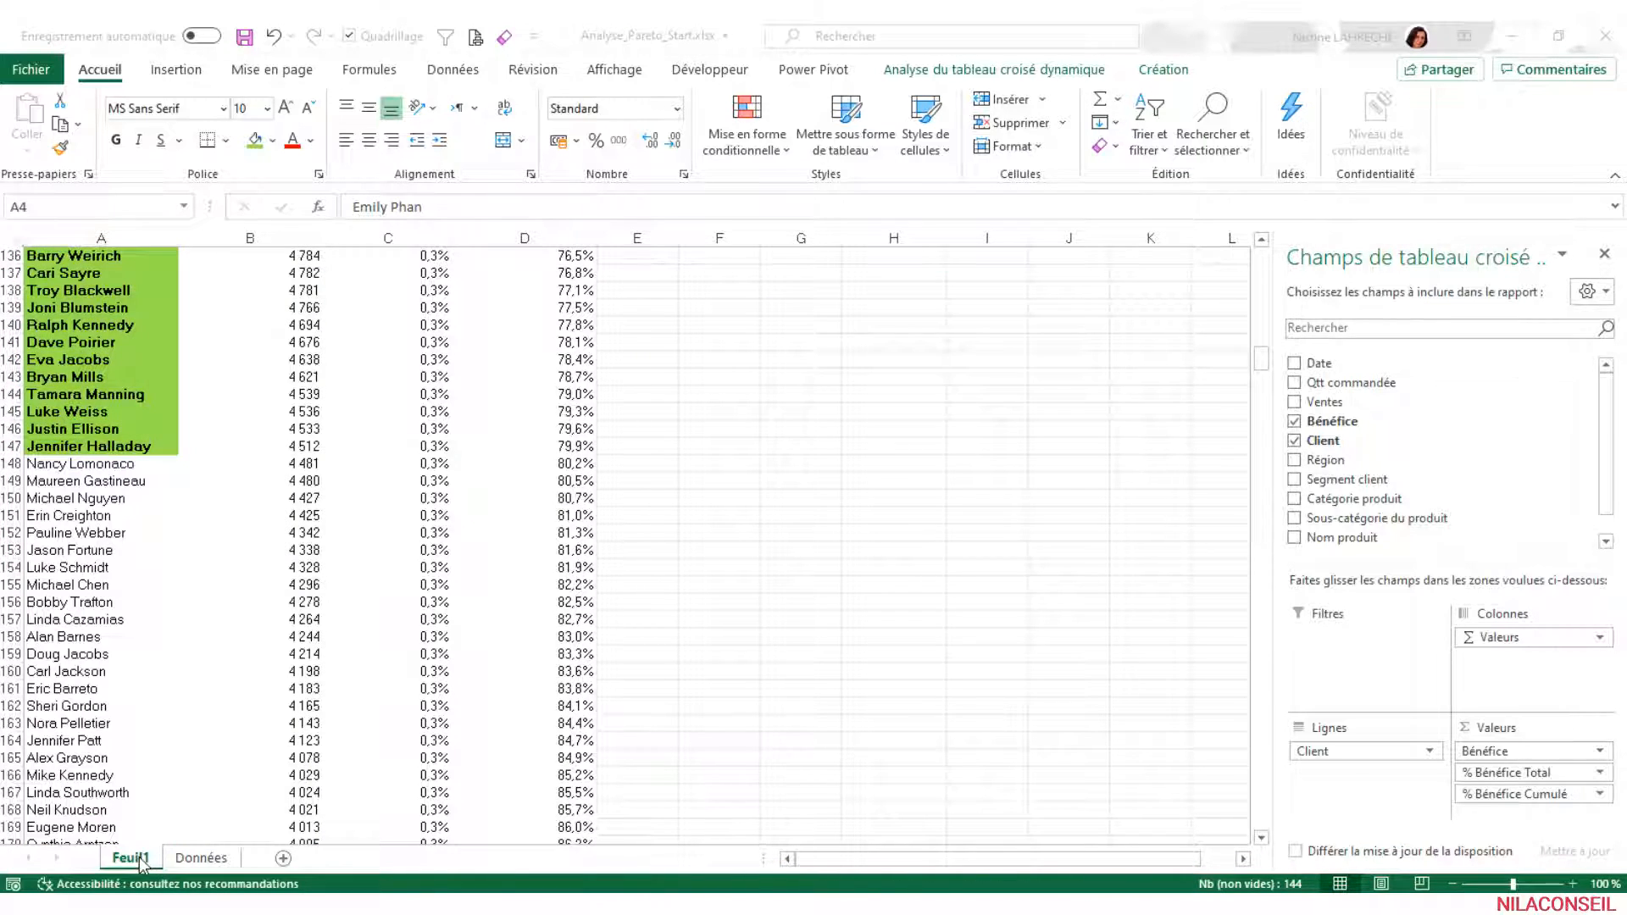
Rename the pivot table's sheet as Analyse Clients
{"action": "double_click", "coordinate": [143, 858]}
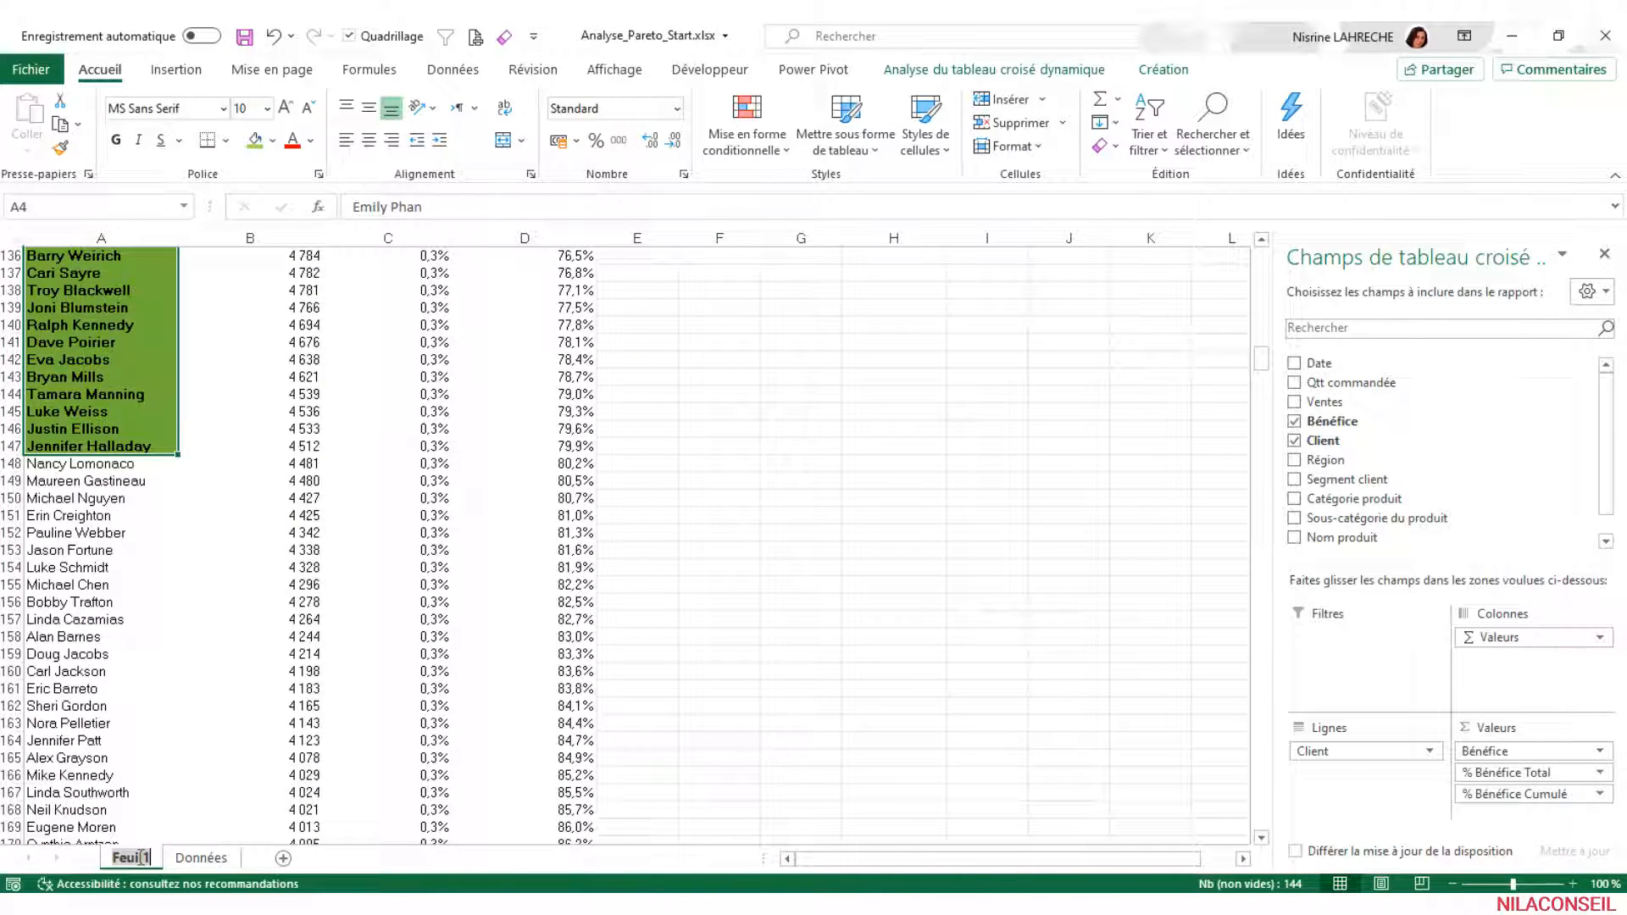
{"action": "type", "text": "Analyse Clients"}
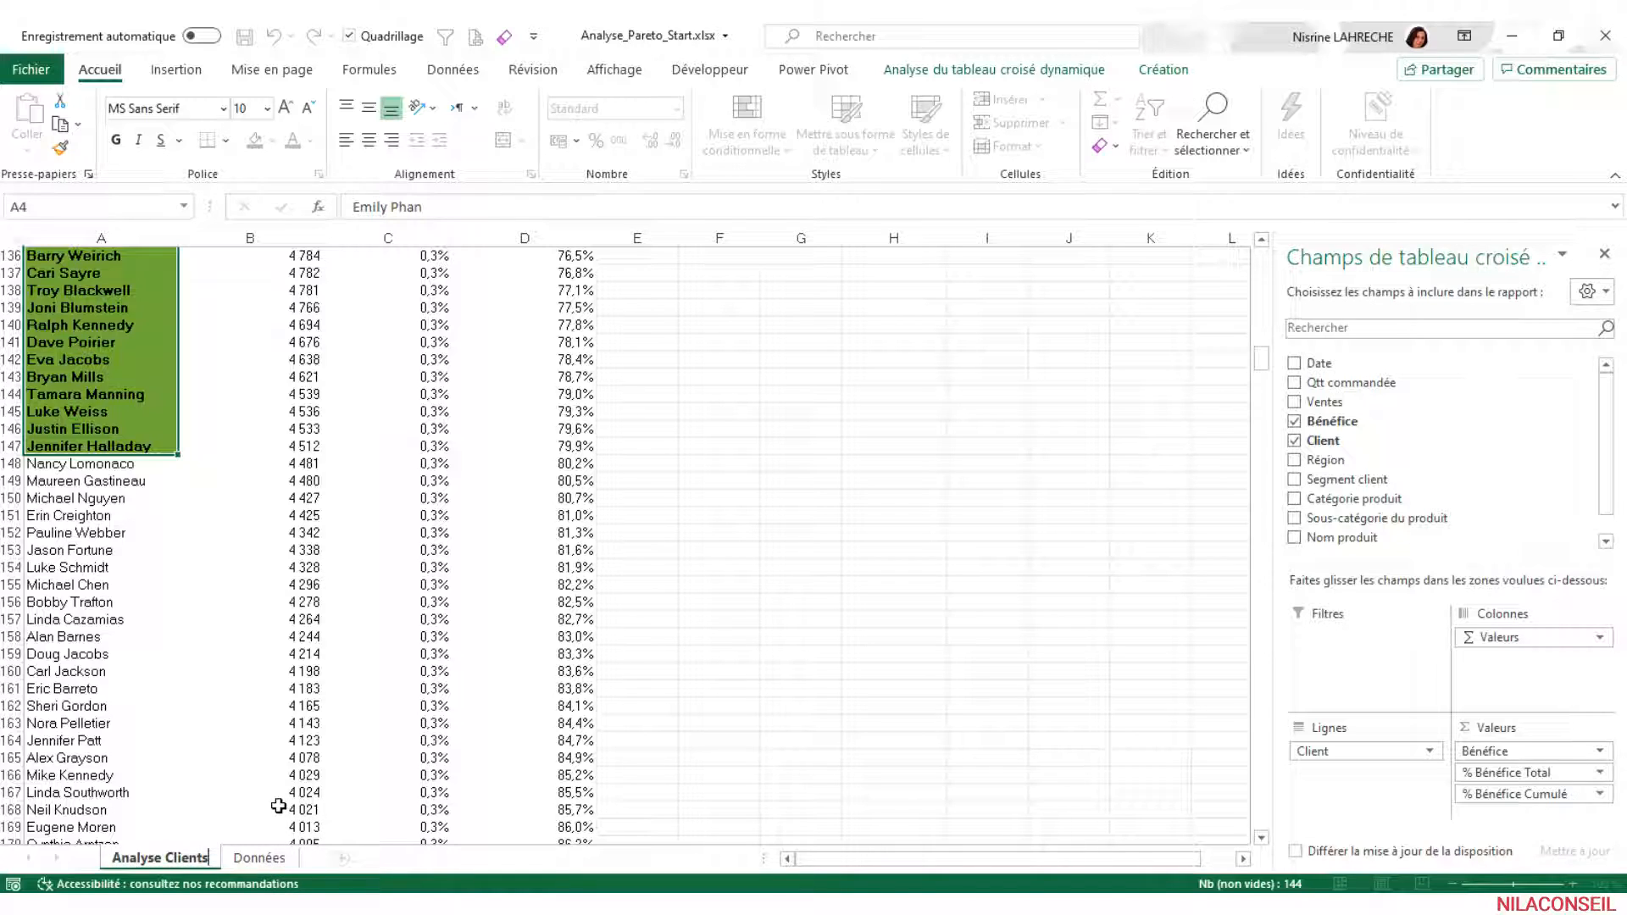
{"action": "key", "text": "Return"}
{"action": "left_click", "coordinate": [258, 498]}
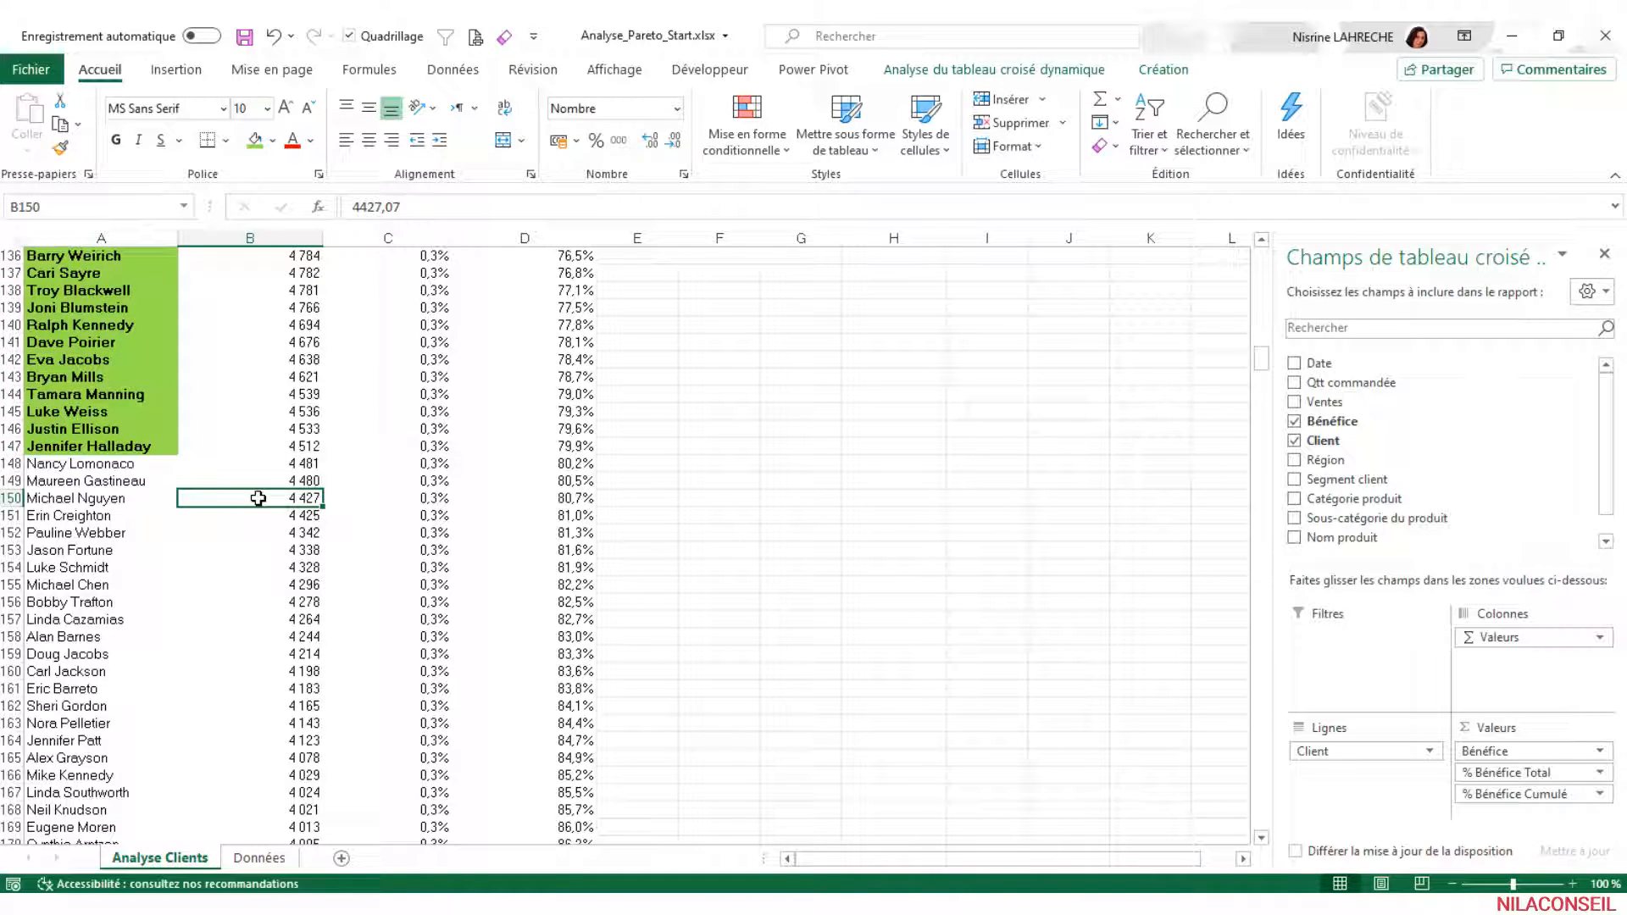
Copy the entire client pivot table and paste it at cell A3 of a new sheet
{"action": "key", "text": "ctrl+Home"}
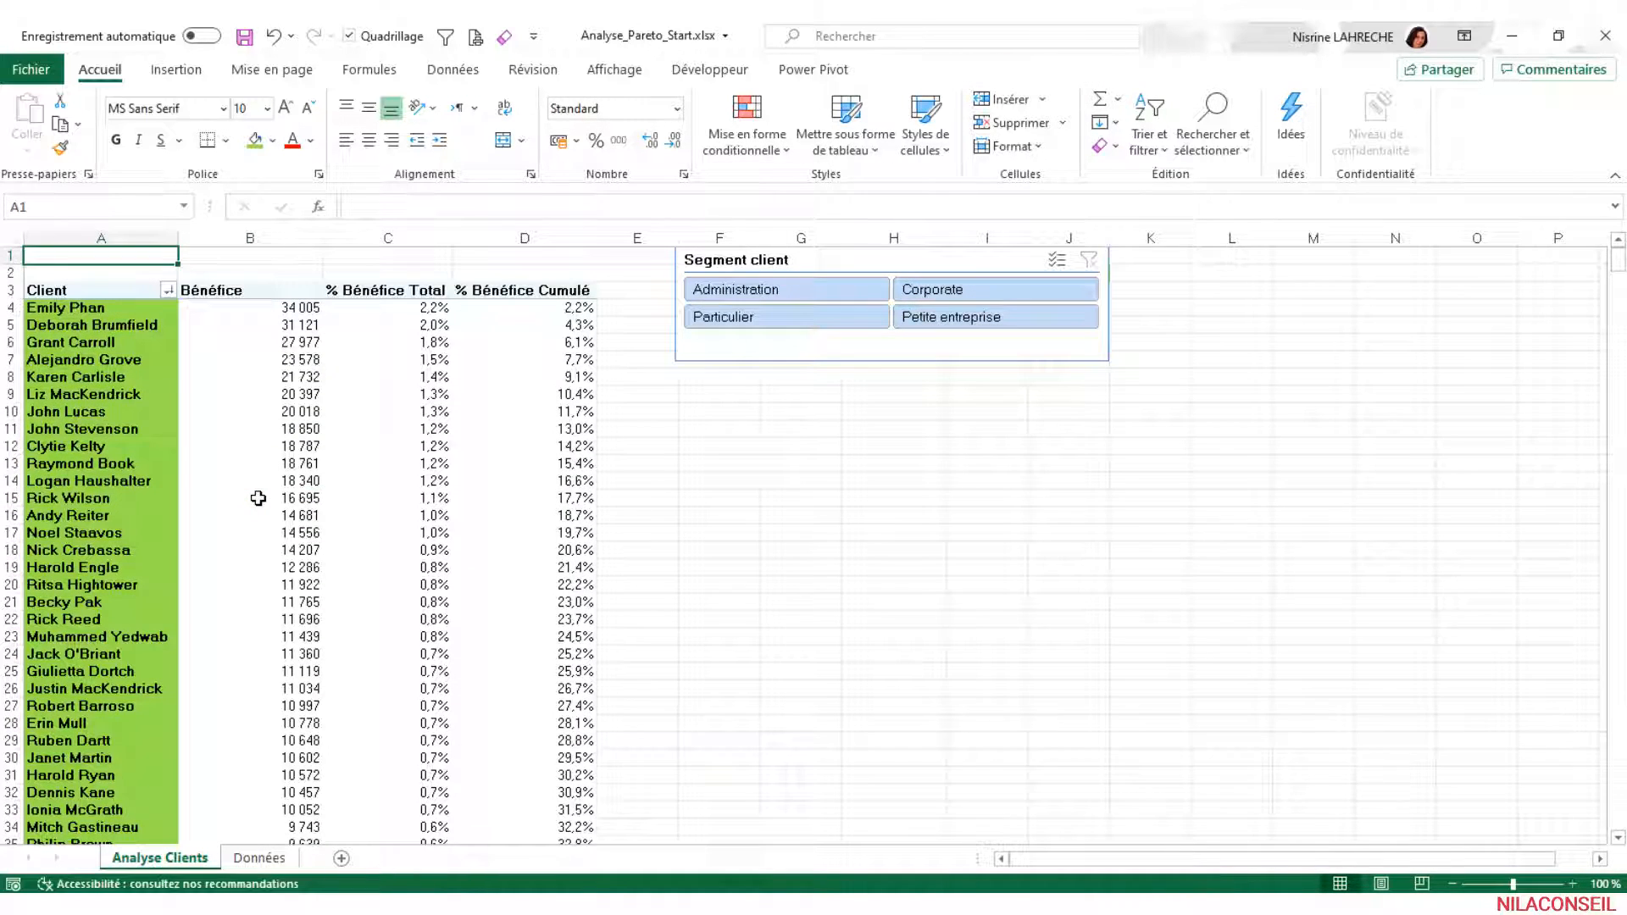
{"action": "left_click", "coordinate": [116, 307]}
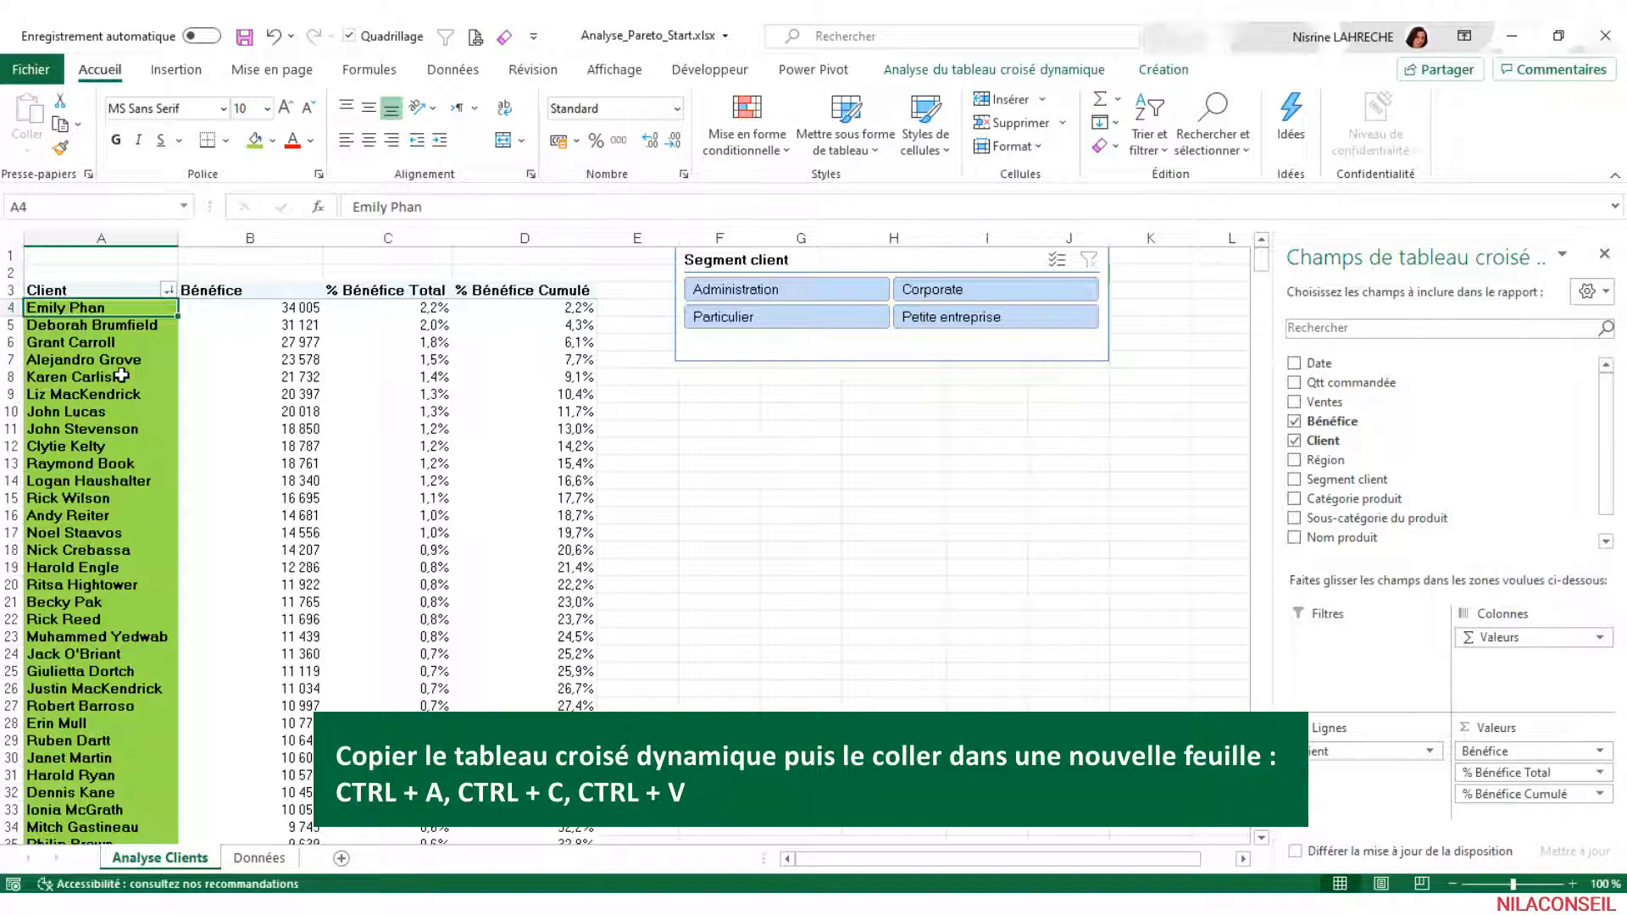
{"action": "key", "text": "ctrl+a"}
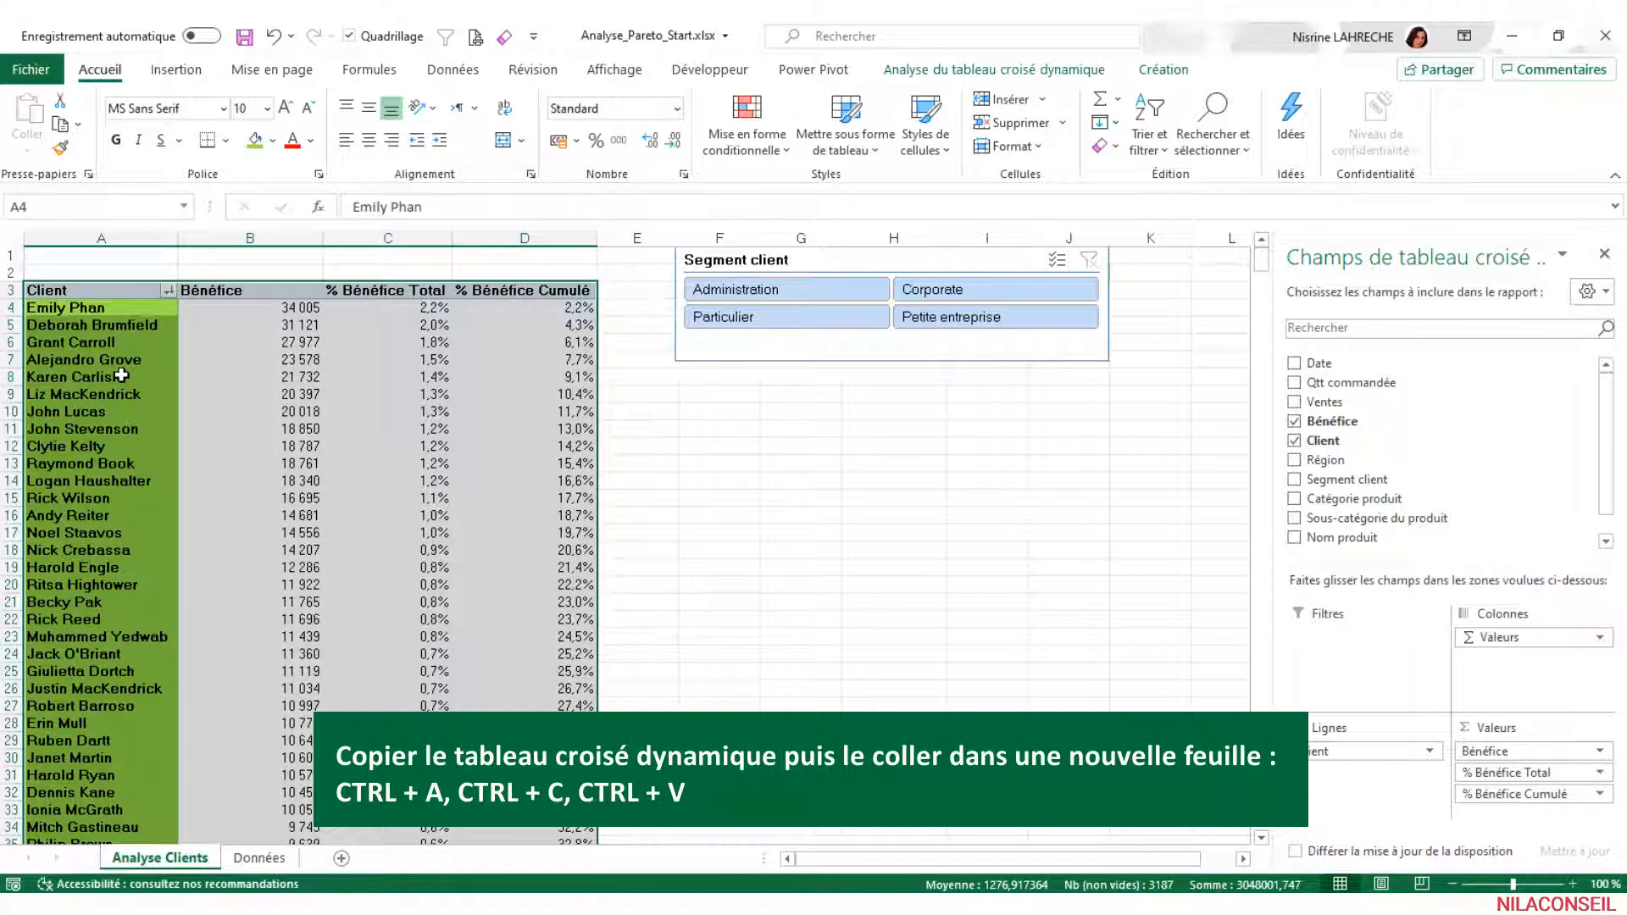
{"action": "key", "text": "ctrl+c"}
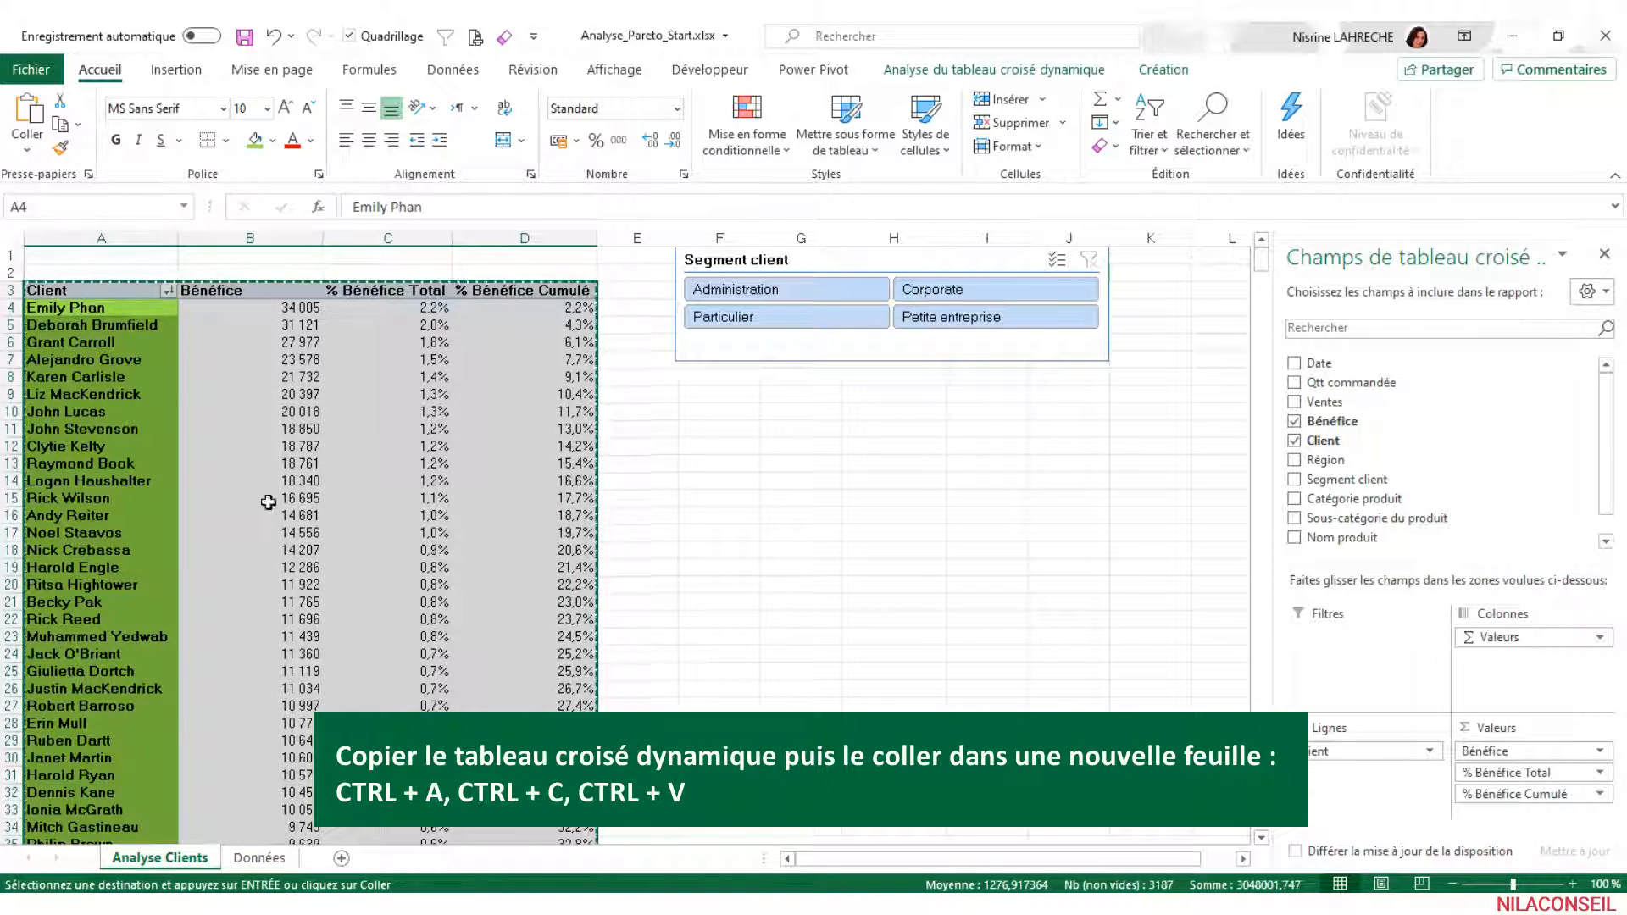
{"action": "left_click", "coordinate": [342, 858]}
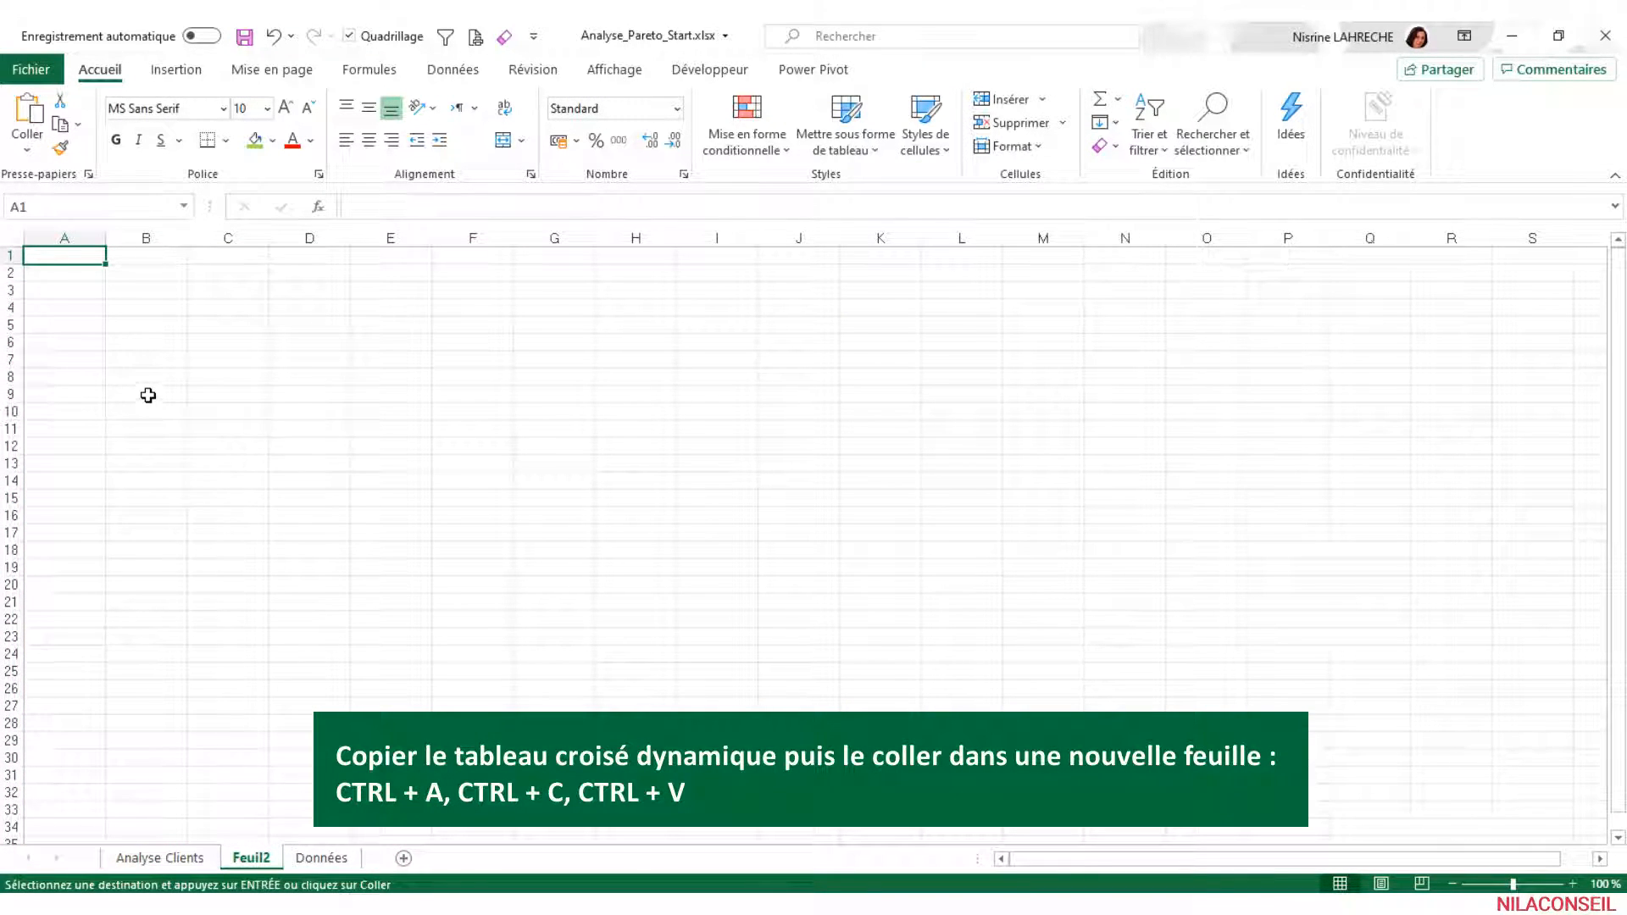
{"action": "left_click", "coordinate": [68, 293]}
{"action": "key", "text": "ctrl+v"}
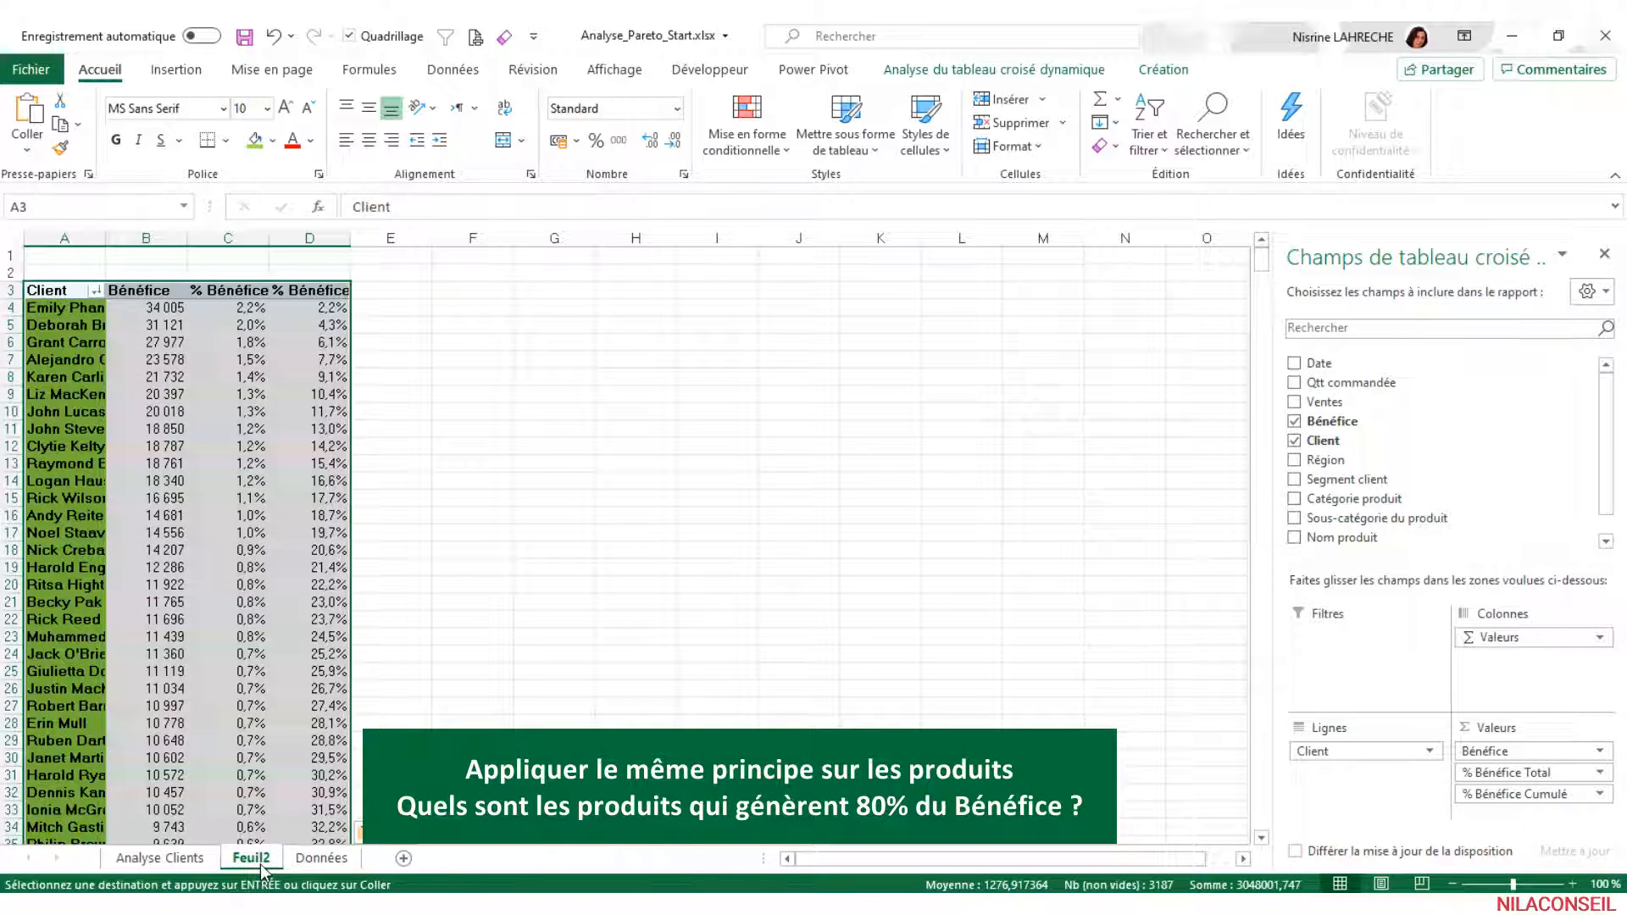
Rename the new sheet holding the copied pivot table as Analyse Produits
{"action": "left_click", "coordinate": [253, 831]}
{"action": "double_click", "coordinate": [251, 857]}
{"action": "type", "text": "Analyse"}
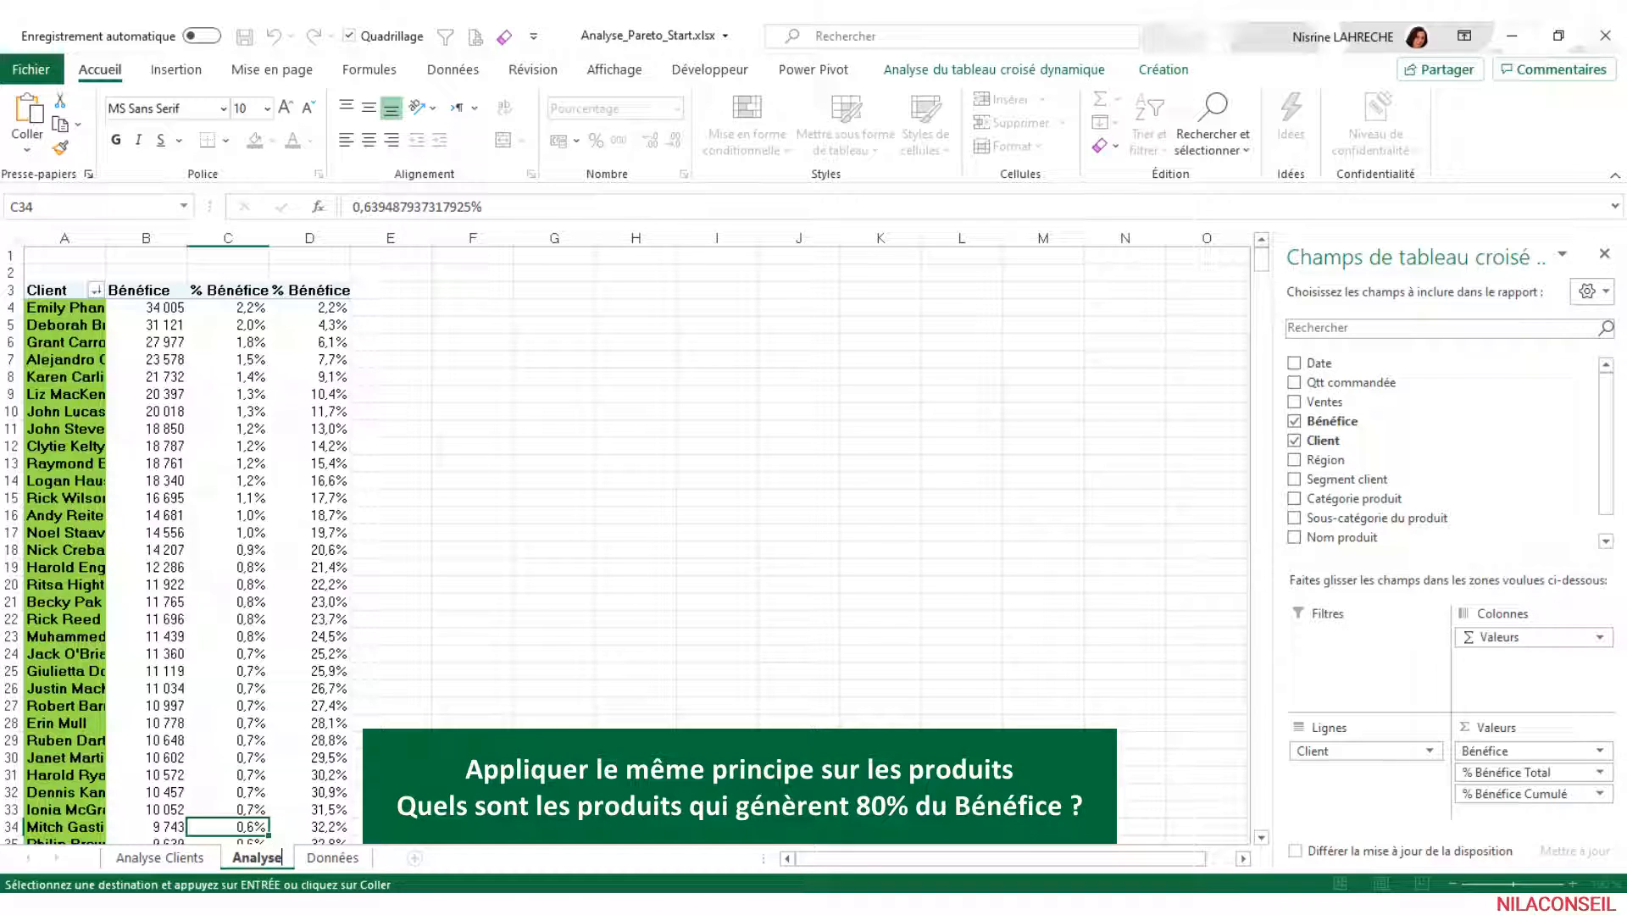
{"action": "type", "text": " Produi"}
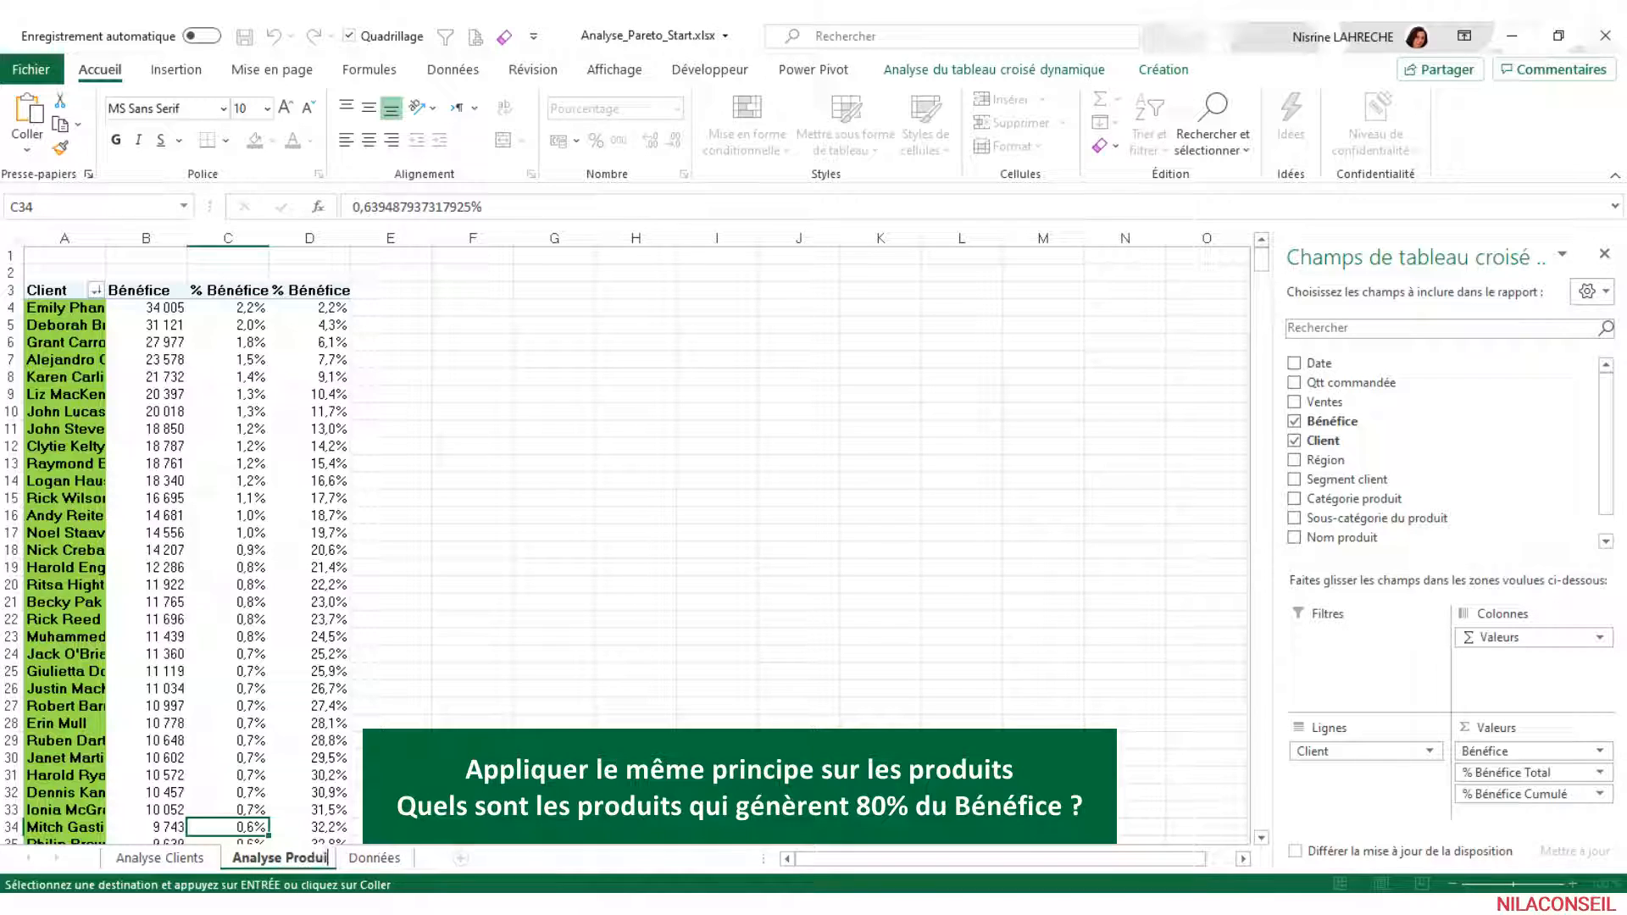
{"action": "type", "text": "ts"}
{"action": "key", "text": "Return"}
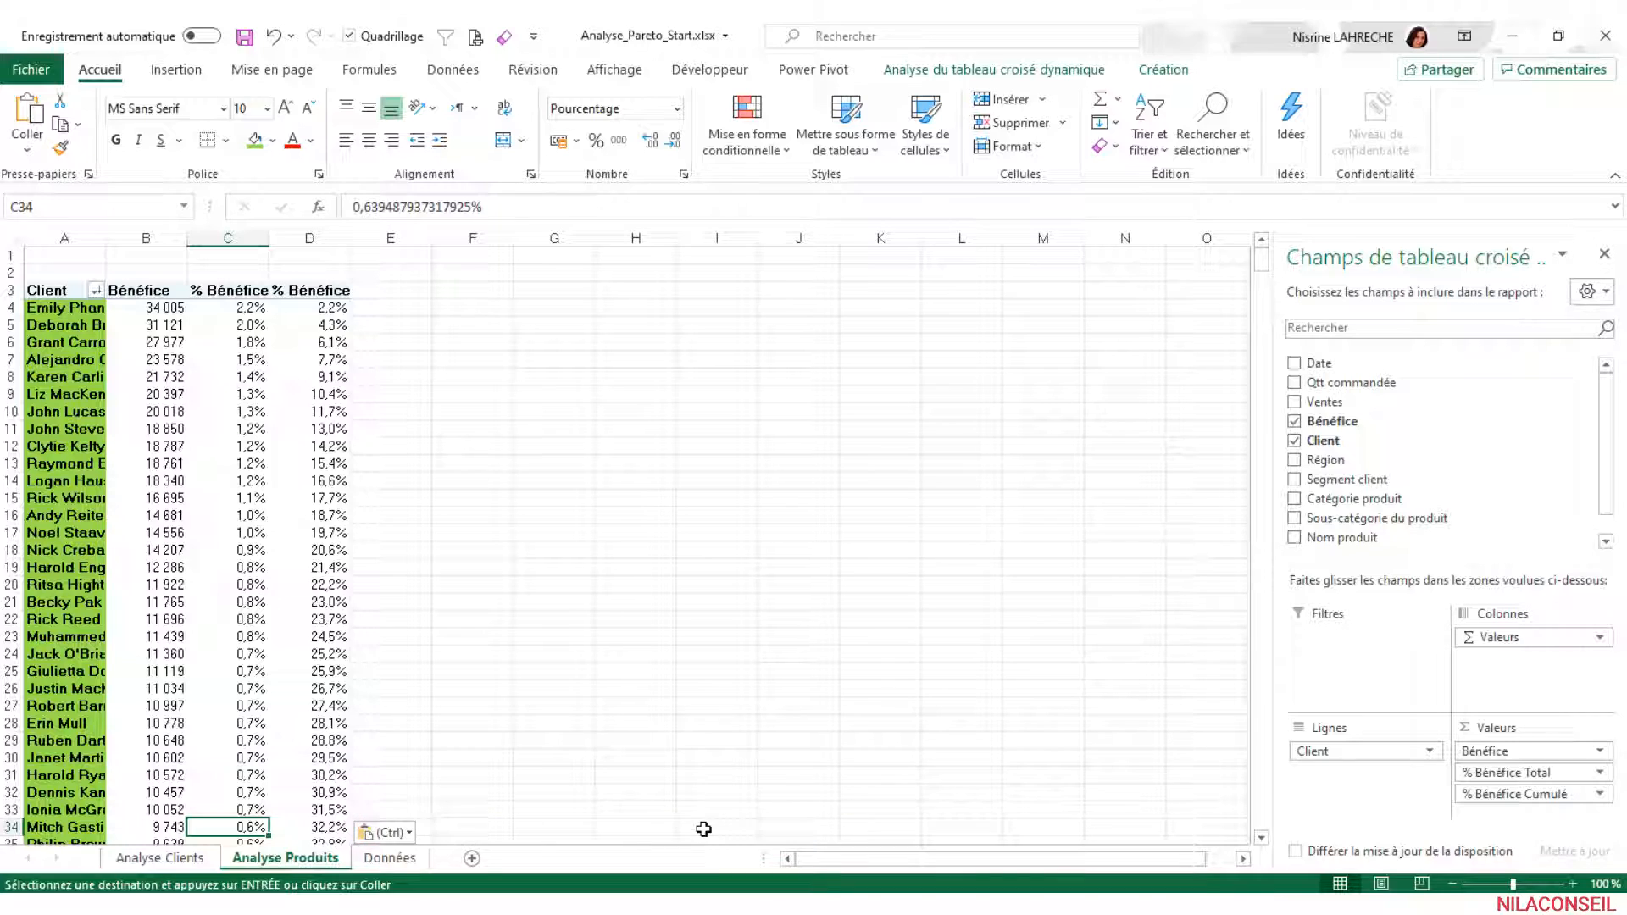
Widen column A and replace the Client row field of the copied pivot table with Nom produit
{"action": "left_click", "coordinate": [86, 312]}
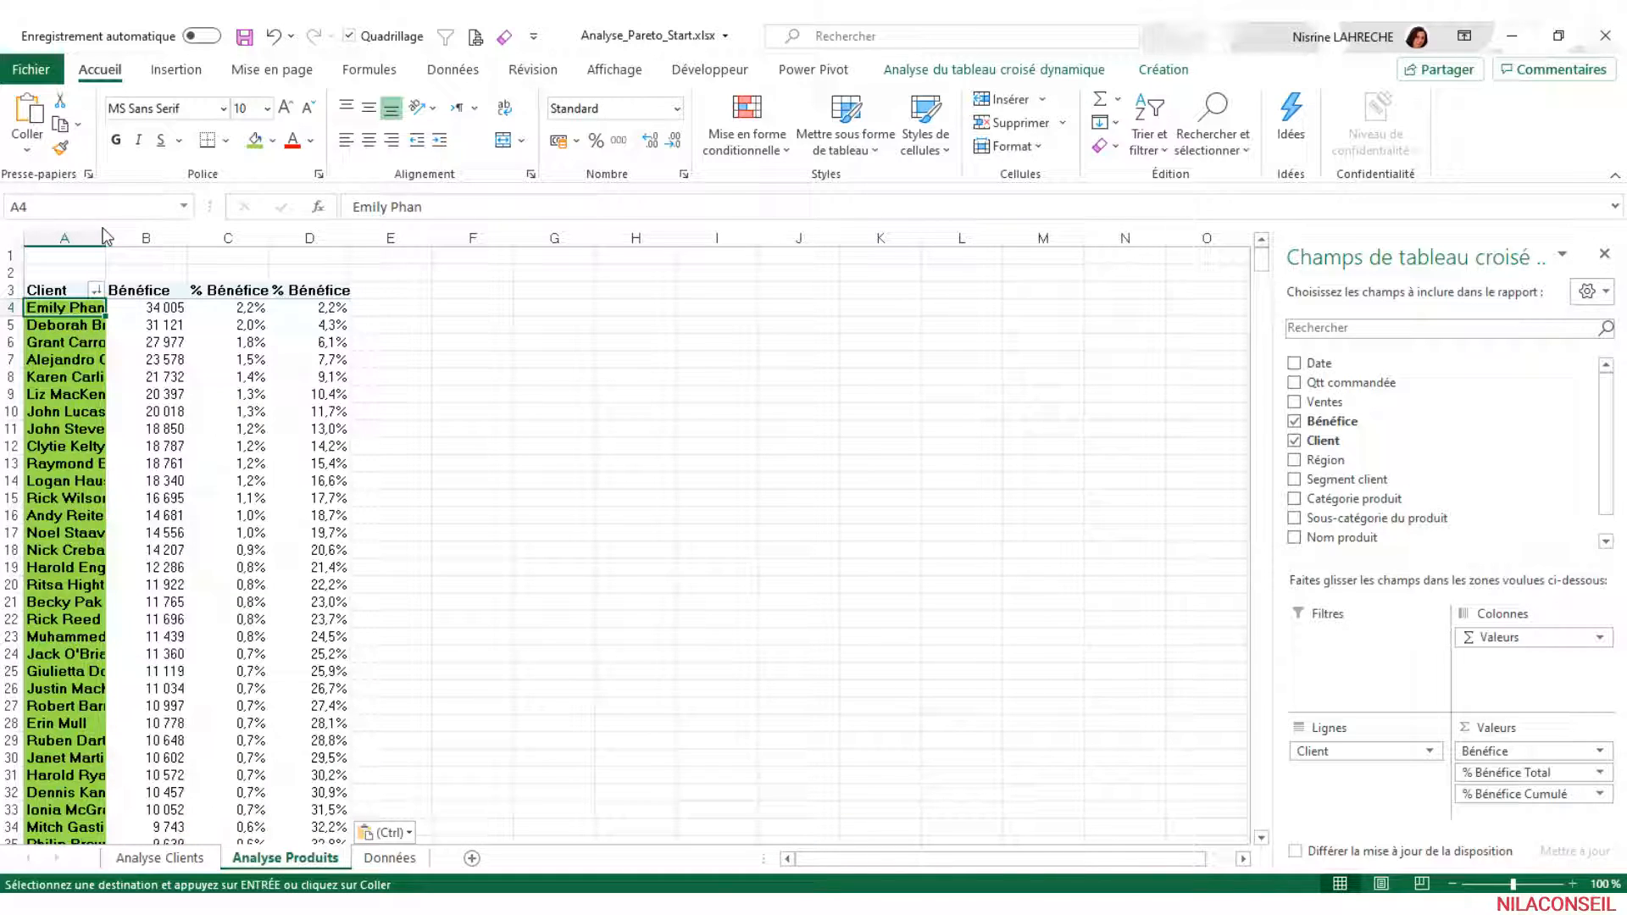
{"action": "left_click_drag", "start_coordinate": [106, 233], "coordinate": [180, 235]}
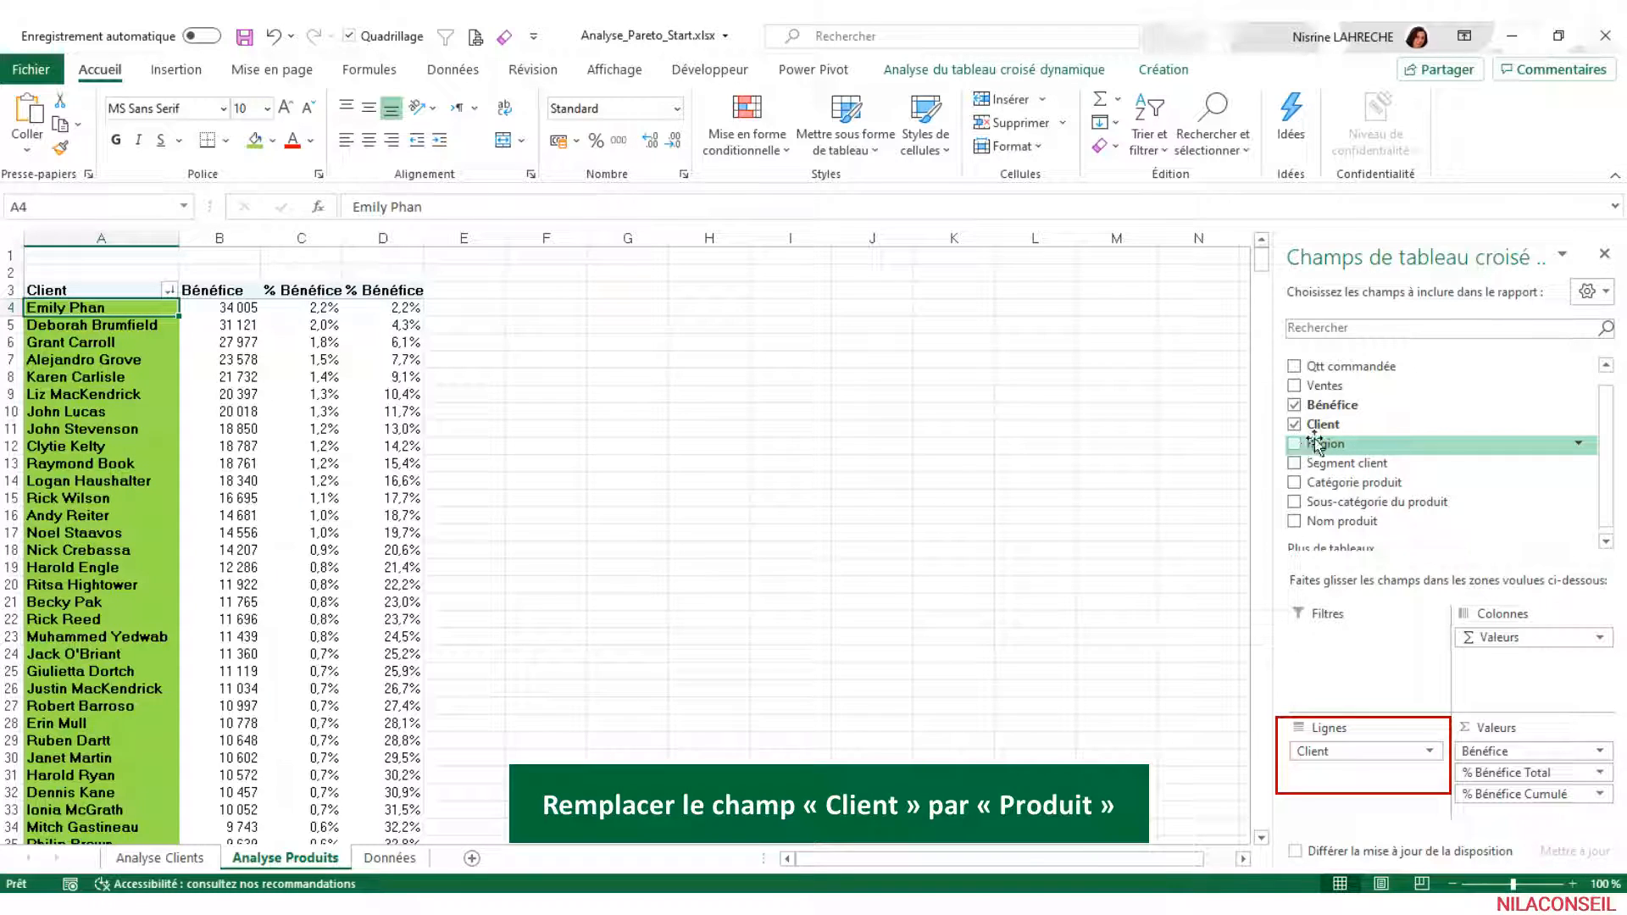
{"action": "left_click_drag", "start_coordinate": [1377, 763], "coordinate": [1441, 492]}
{"action": "left_click_drag", "start_coordinate": [1348, 523], "coordinate": [1348, 746]}
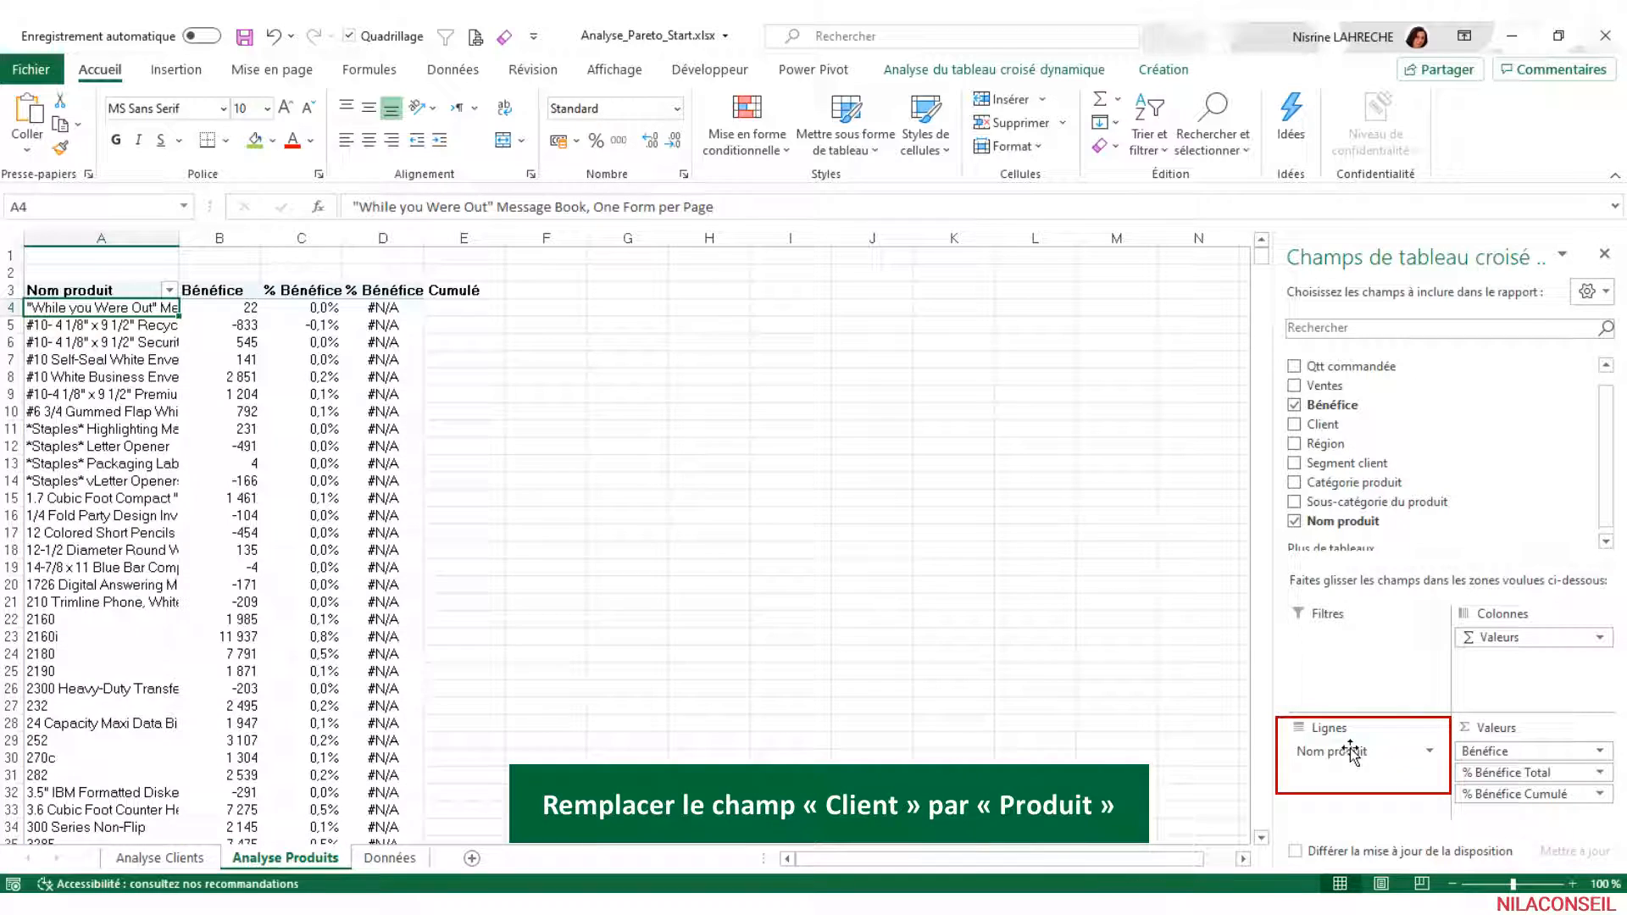
Sort the products by Bénéfice from largest to smallest
{"action": "left_click", "coordinate": [241, 314]}
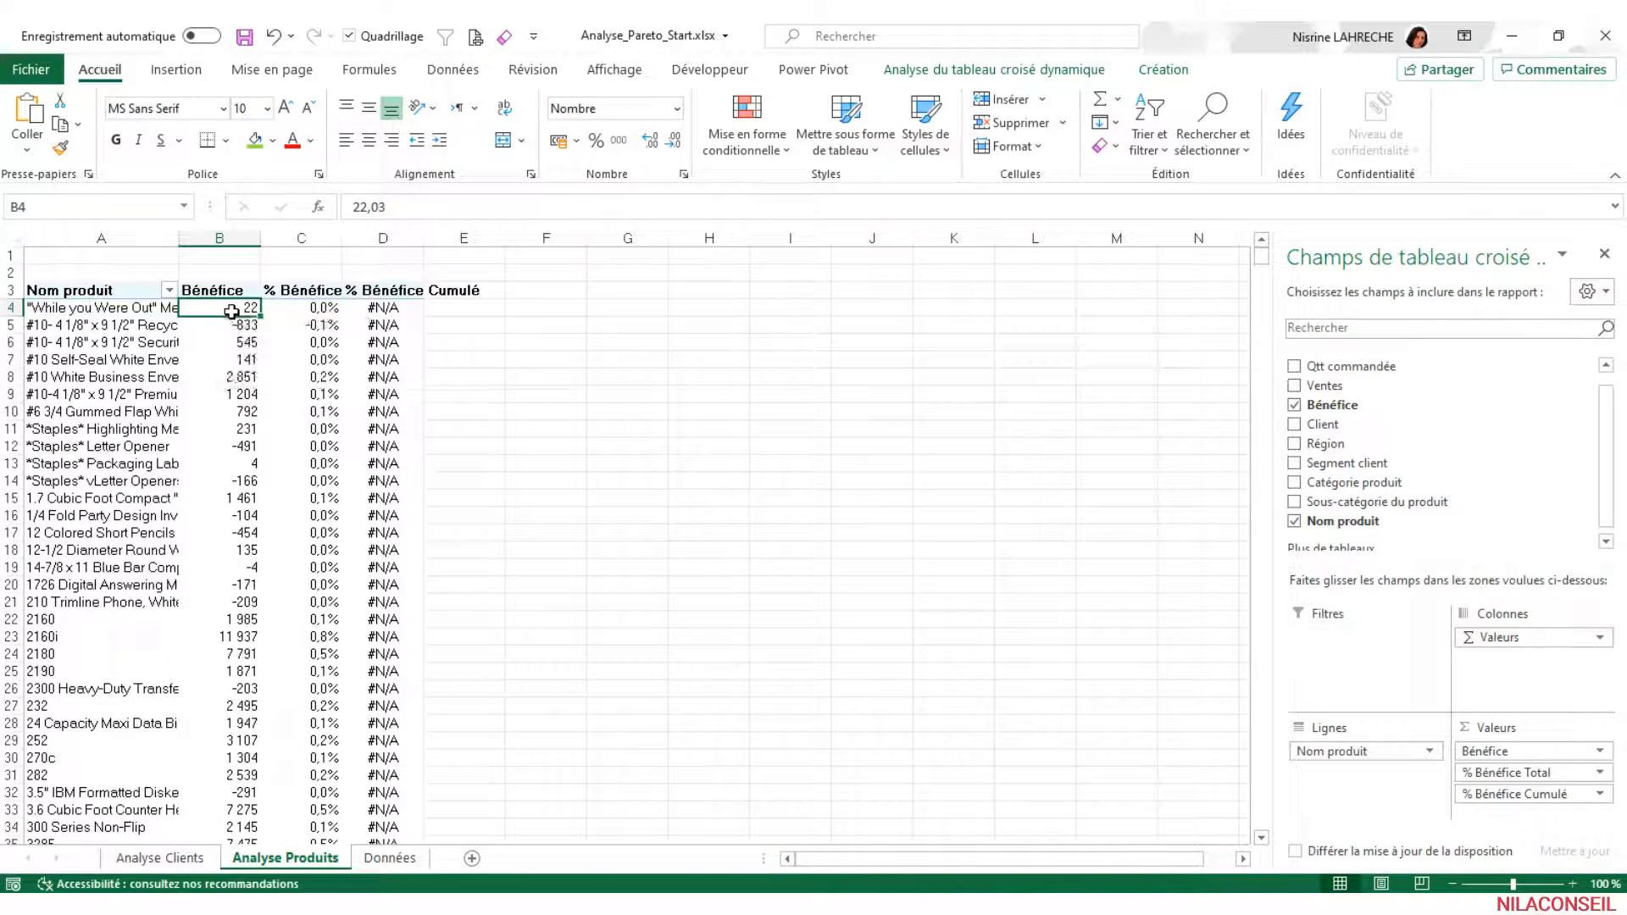
{"action": "right_click", "coordinate": [240, 313]}
{"action": "mouse_move", "coordinate": [364, 440]}
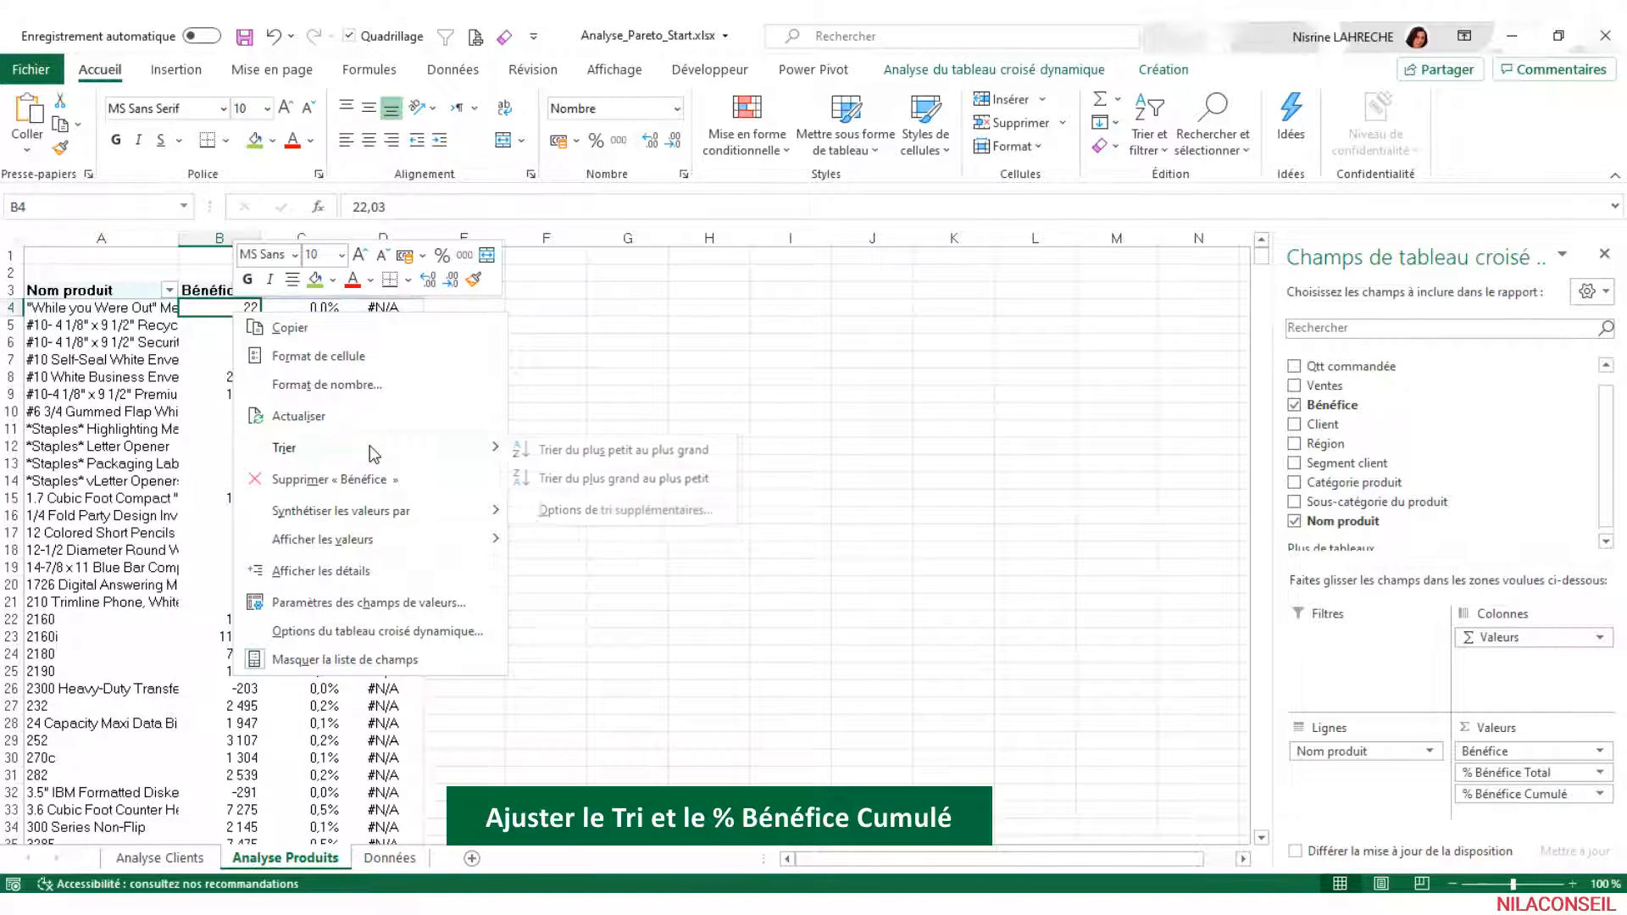
{"action": "left_click", "coordinate": [555, 479]}
Show % Bénéfice Cumulé as a percentage running total with Nom produit as its base field
{"action": "left_click", "coordinate": [402, 308]}
{"action": "right_click", "coordinate": [402, 308]}
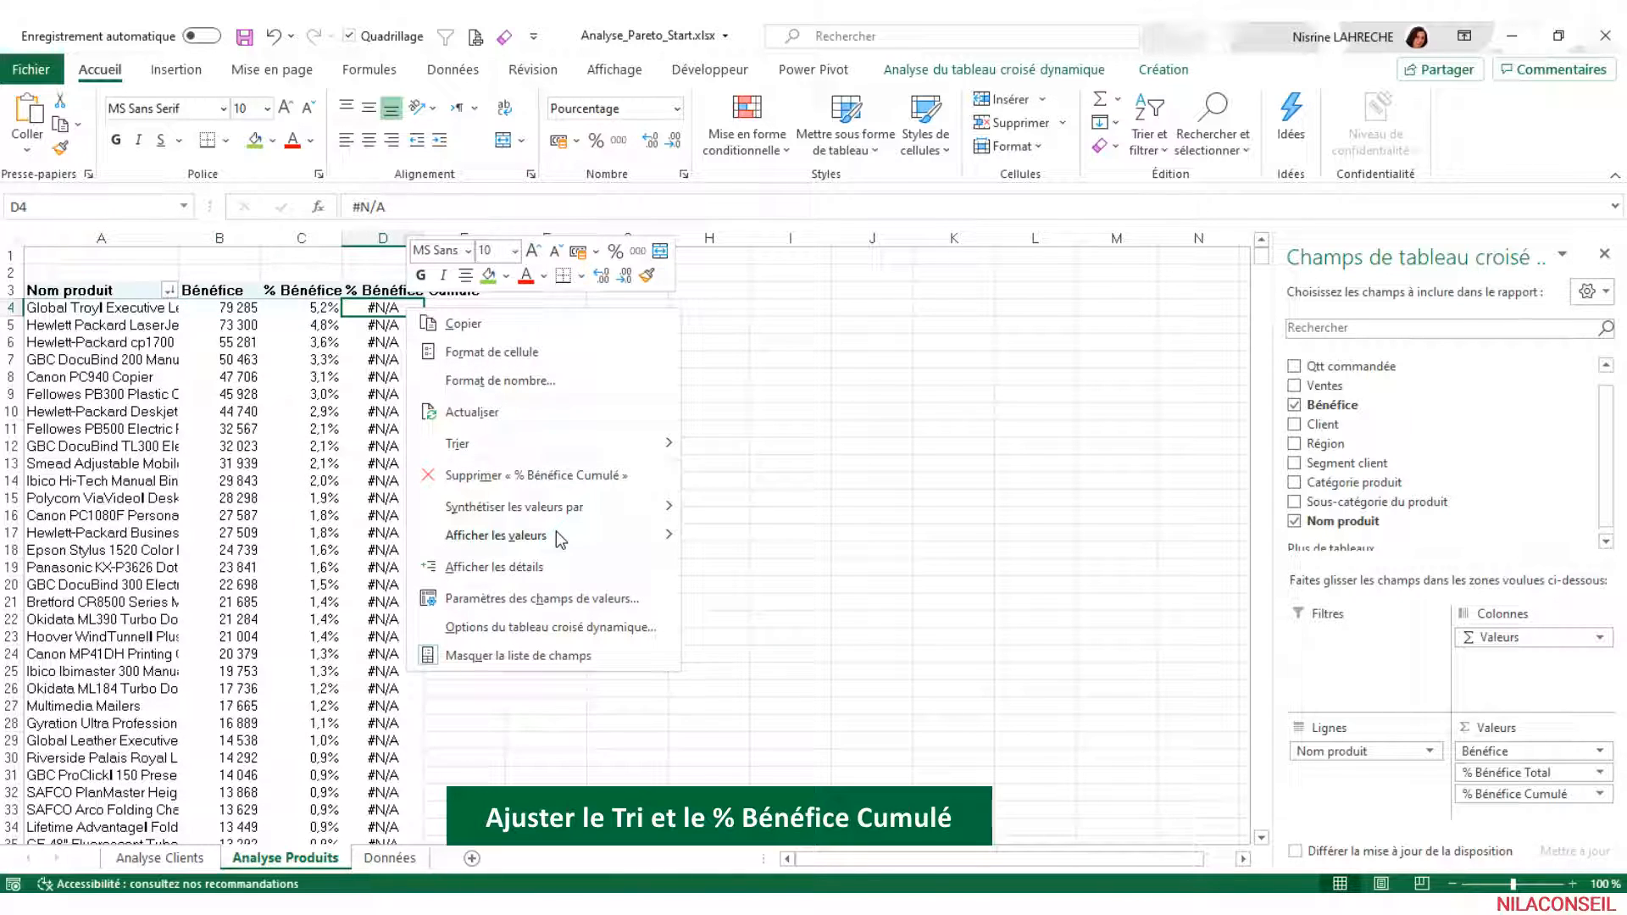
{"action": "mouse_move", "coordinate": [559, 539]}
{"action": "left_click", "coordinate": [830, 766]}
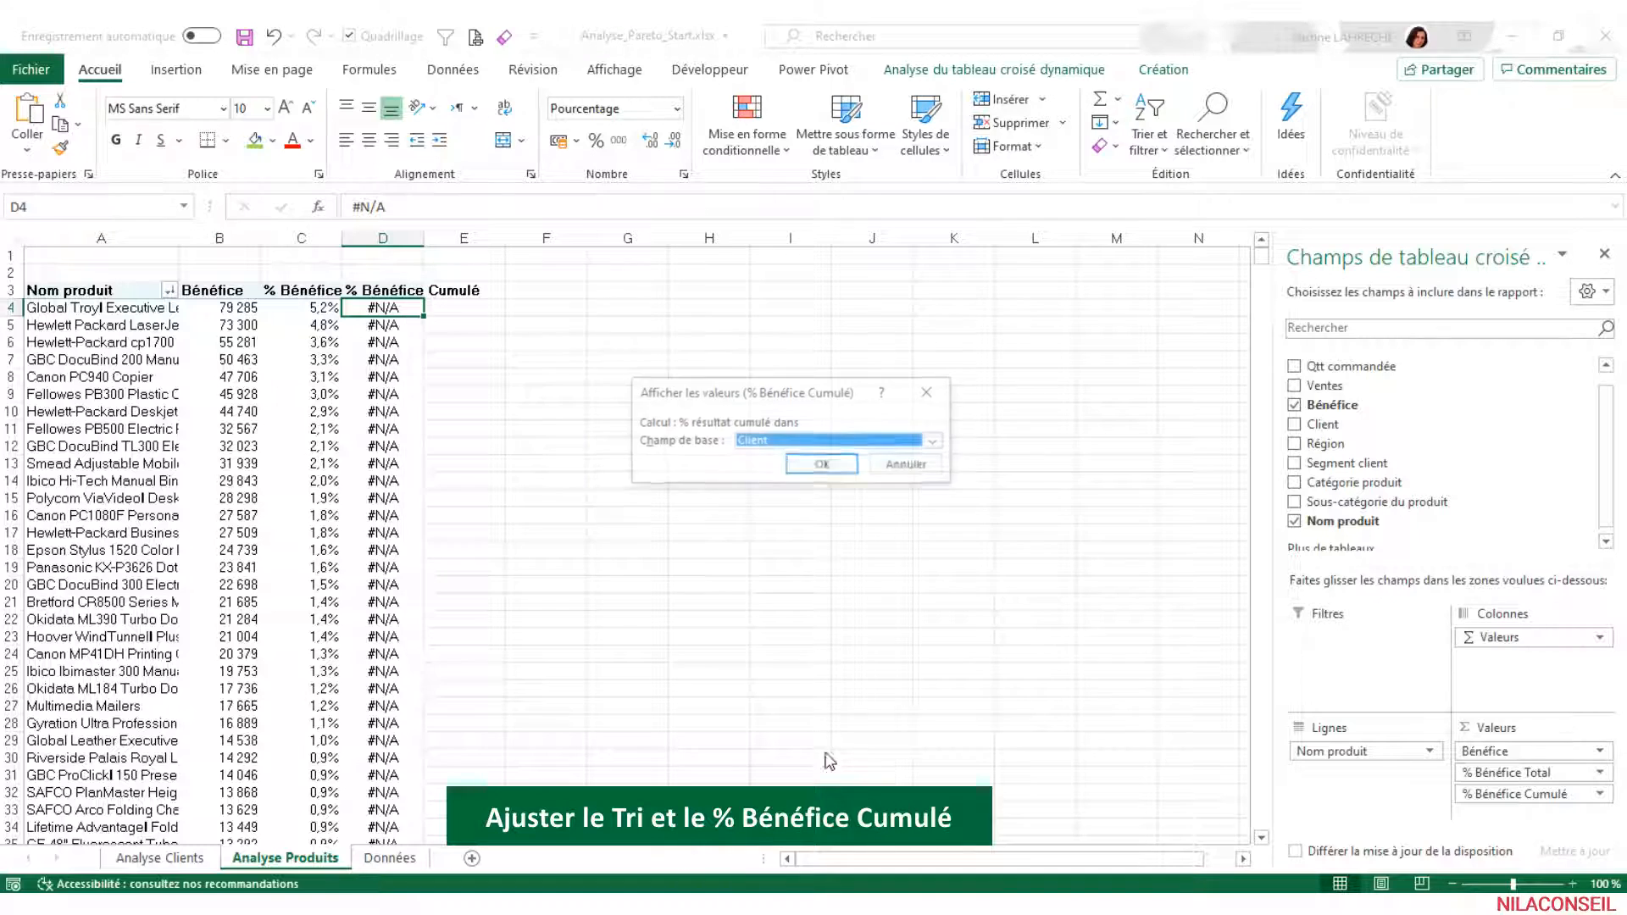
{"action": "left_click_drag", "start_coordinate": [749, 404], "coordinate": [313, 366]}
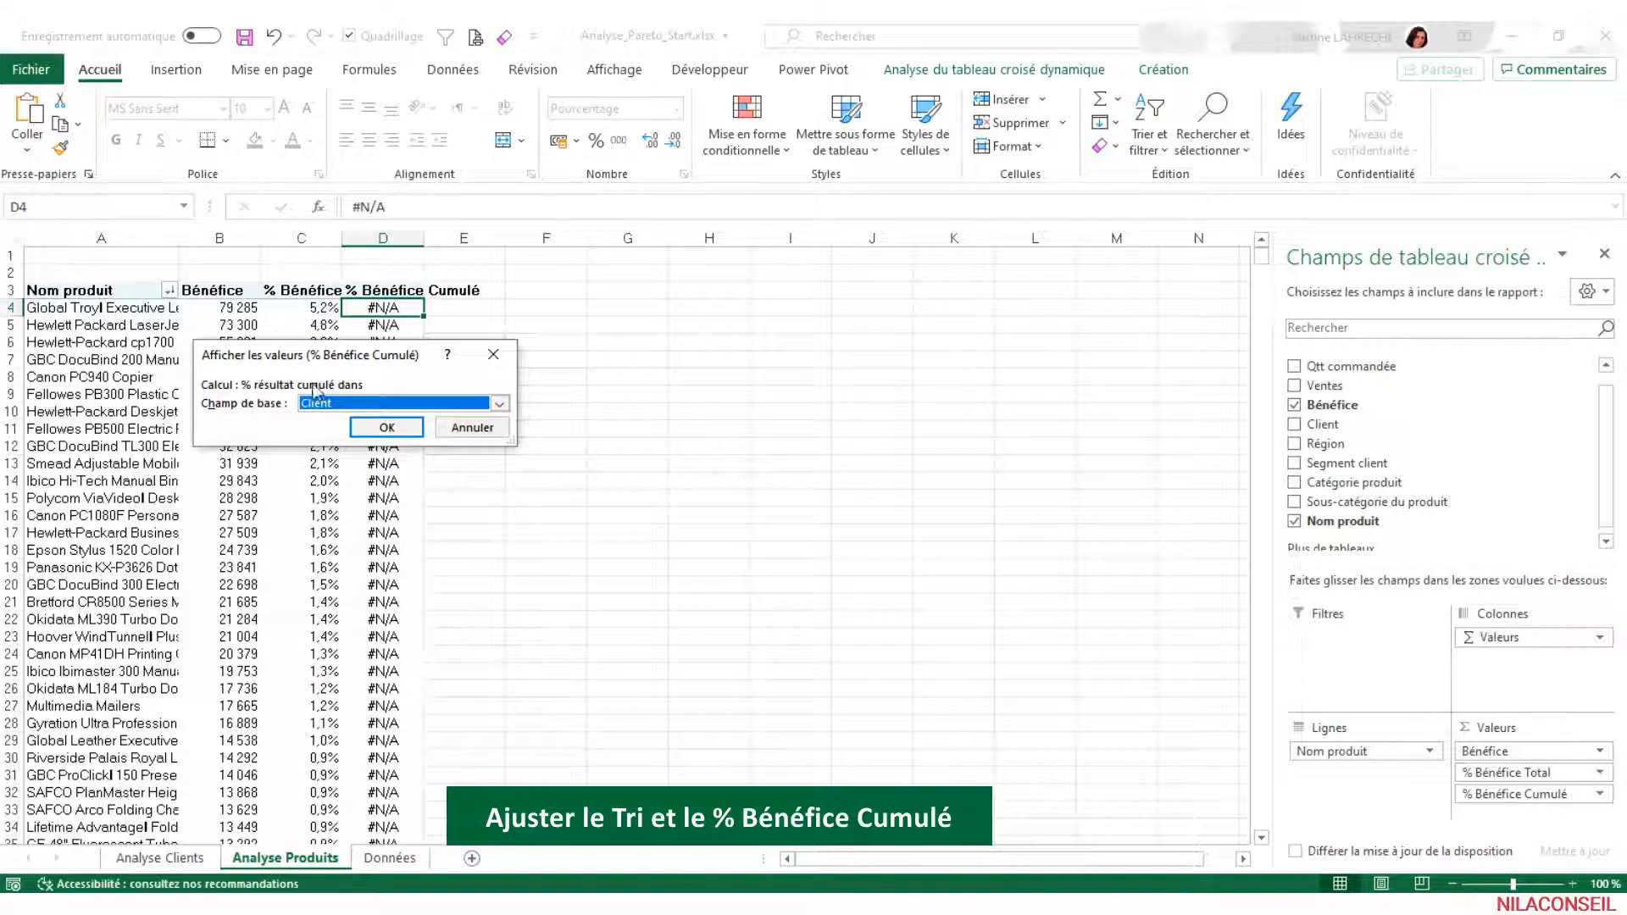
{"action": "left_click", "coordinate": [499, 403]}
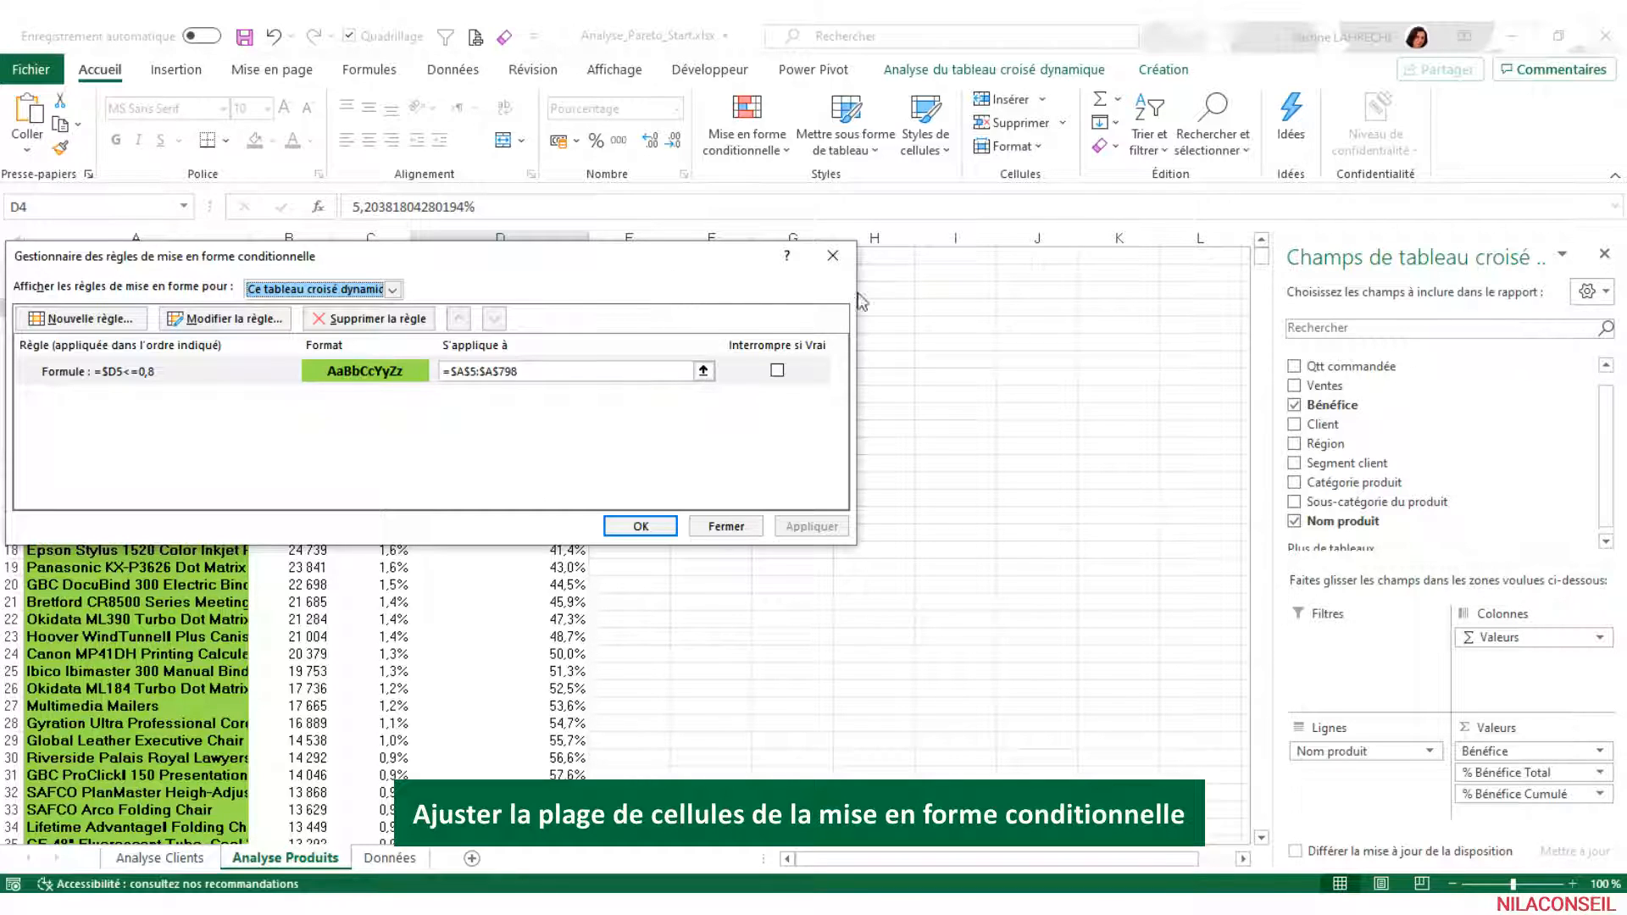
Redefine the range of the 80% conditional formatting rule to cover all product names from A4 down, excluding the grand total
{"action": "left_click_drag", "start_coordinate": [686, 256], "coordinate": [1178, 240]}
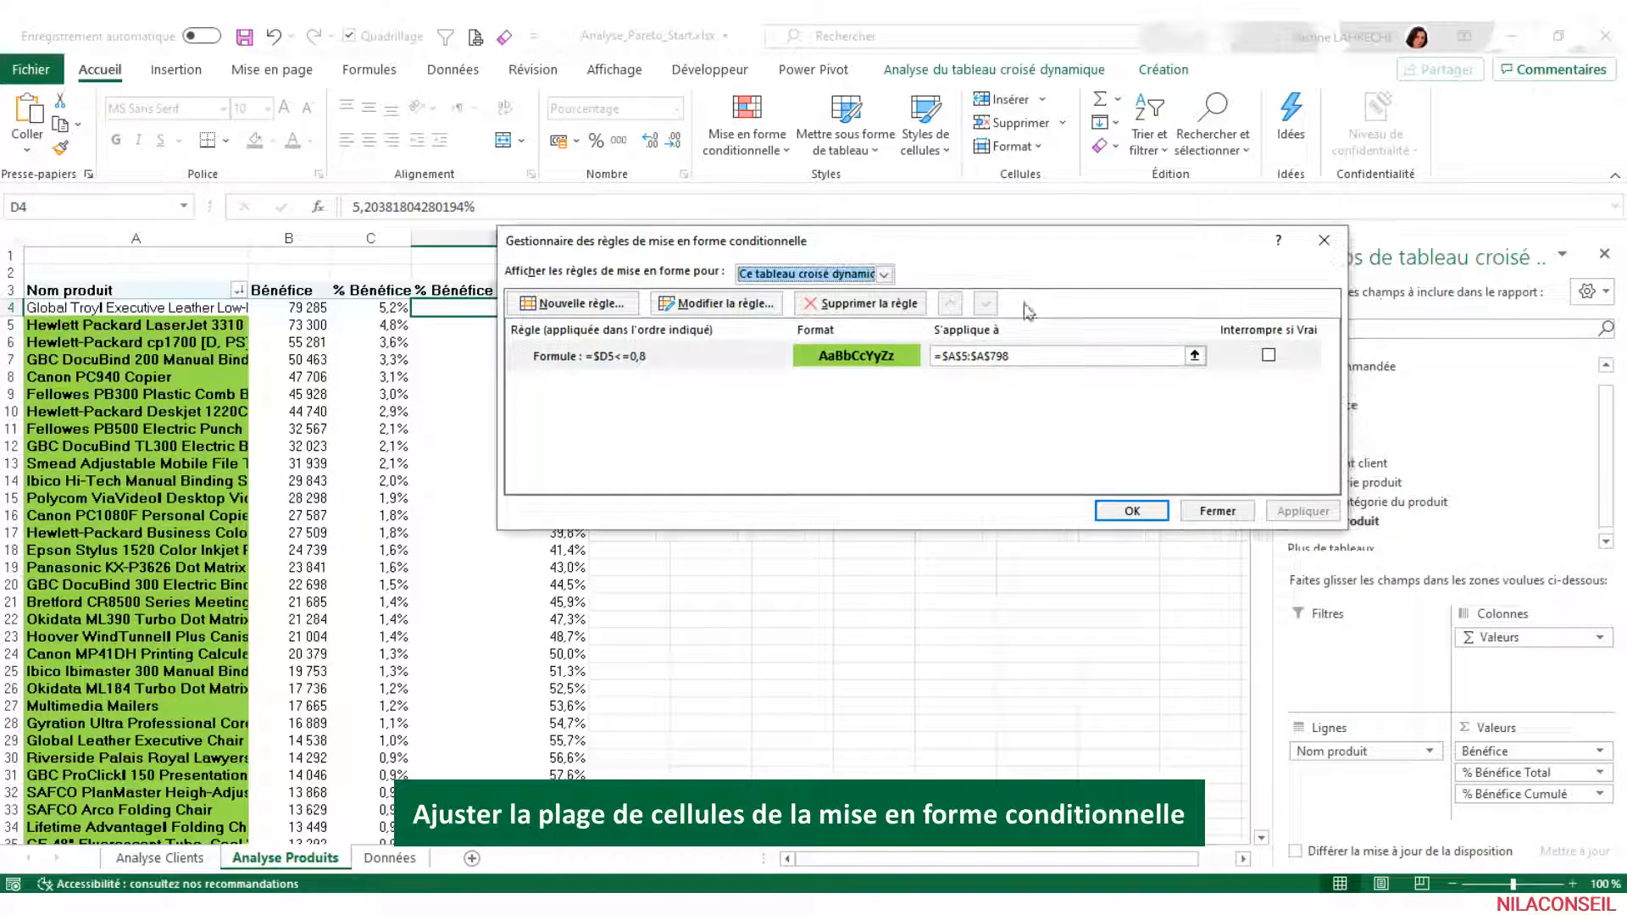
{"action": "left_click", "coordinate": [1030, 360]}
{"action": "left_click_drag", "start_coordinate": [1011, 357], "coordinate": [904, 357]}
{"action": "key", "text": "Delete"}
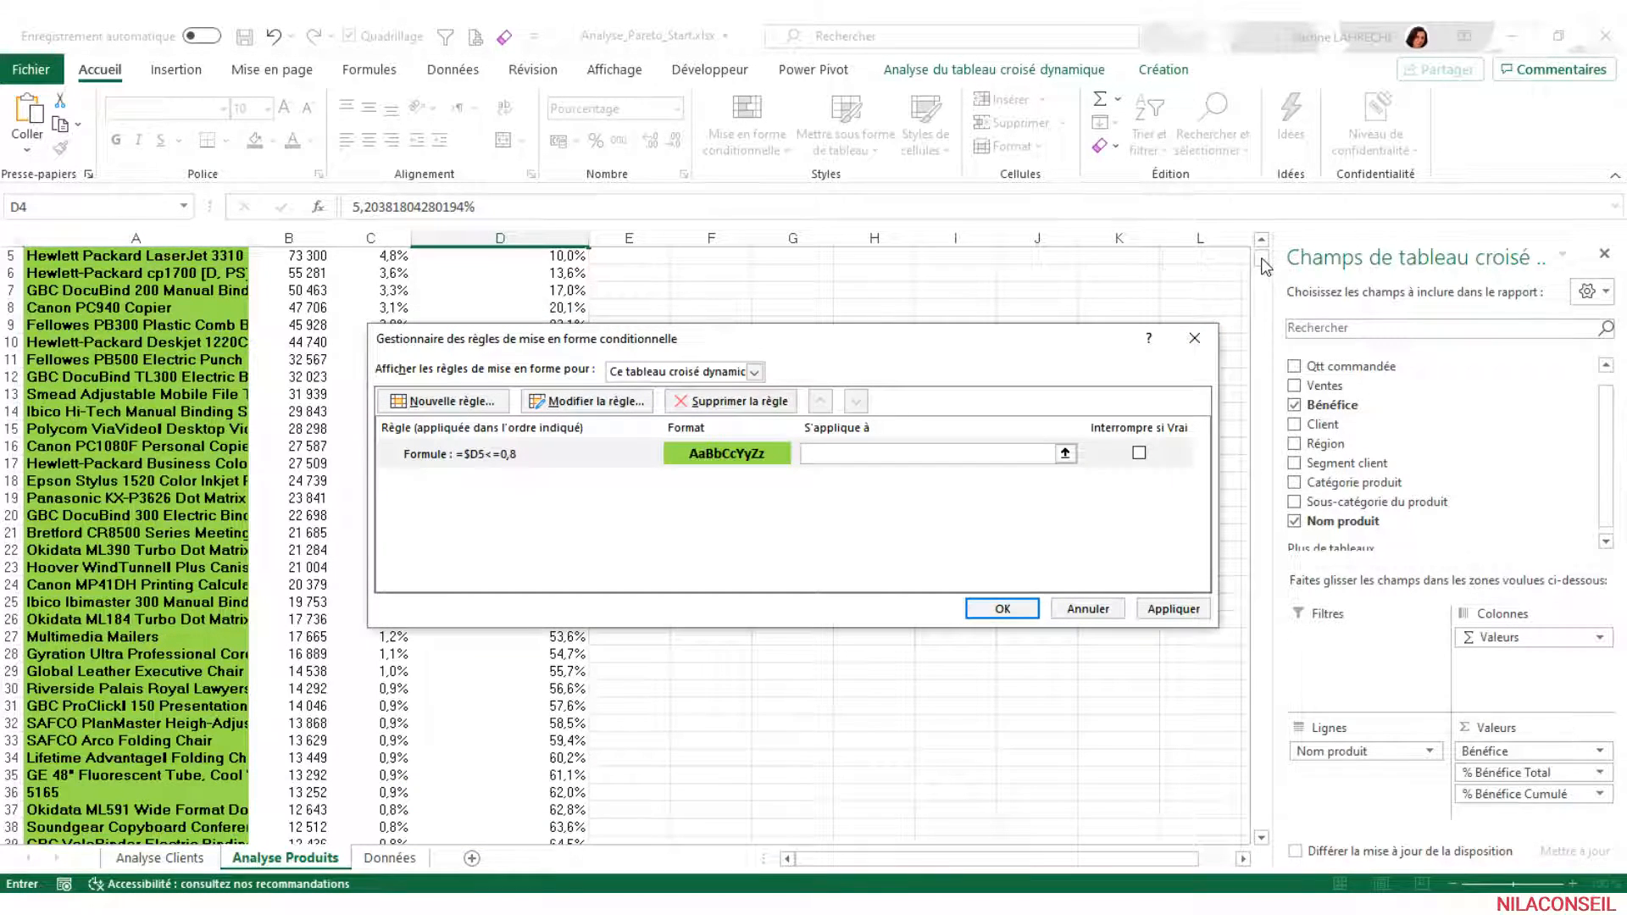
{"action": "left_click", "coordinate": [86, 324]}
{"action": "key", "text": "ctrl+shift+Down"}
{"action": "key", "text": "shift+Up"}
{"action": "left_click", "coordinate": [1002, 608]}
Widen column A to show the full product names and review the highlighted products
{"action": "left_click", "coordinate": [124, 452]}
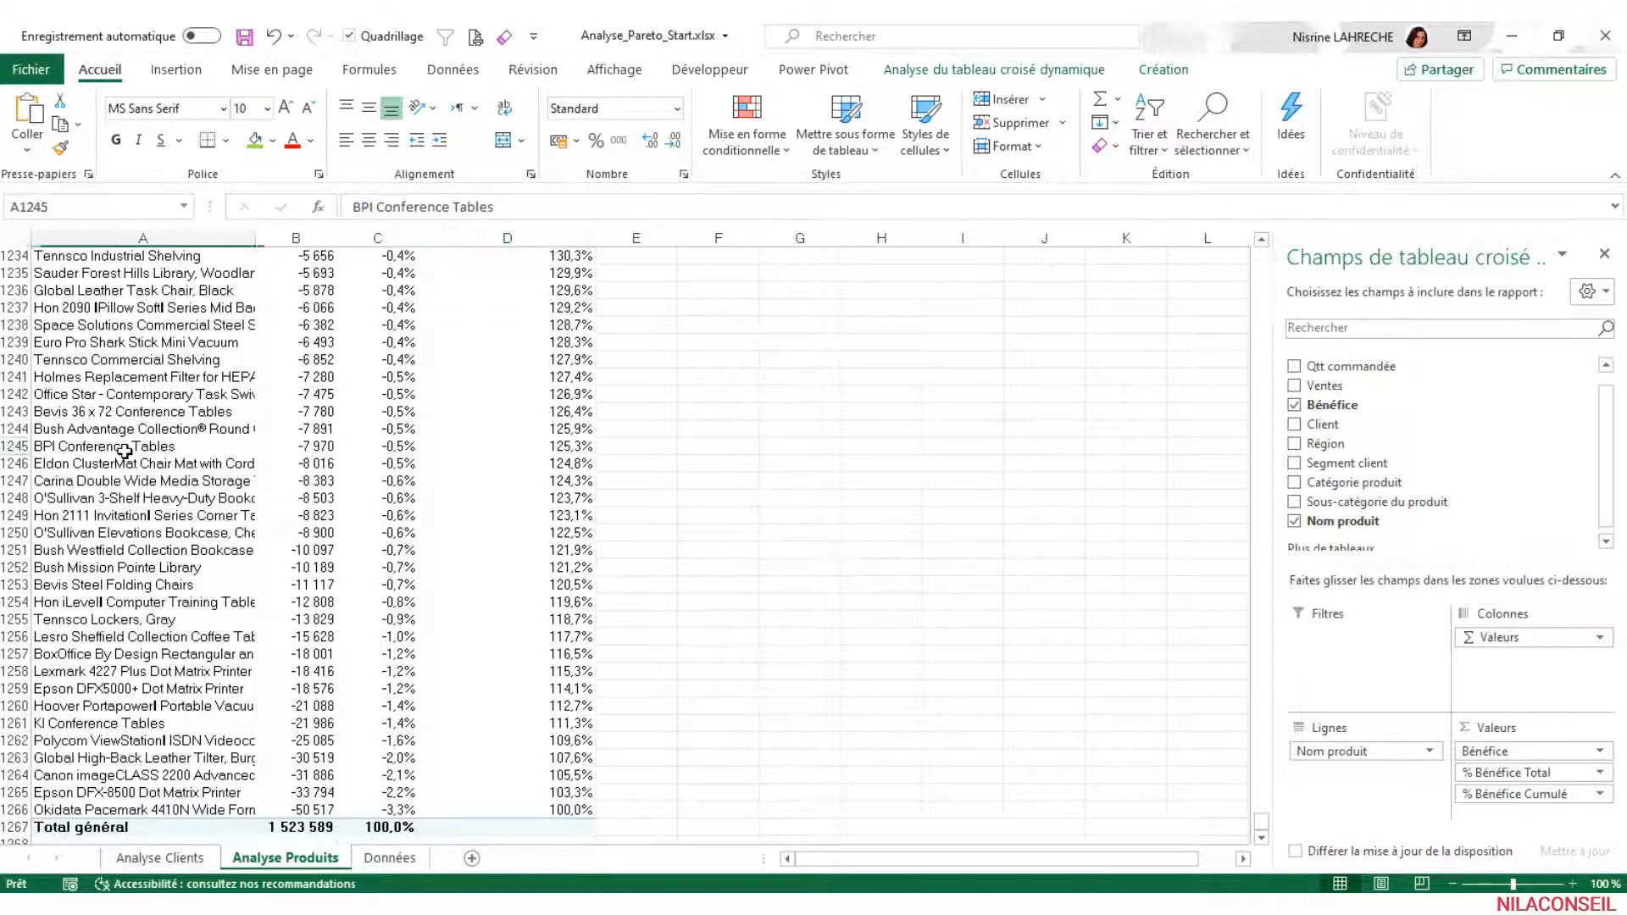
{"action": "key", "text": "ctrl+Home"}
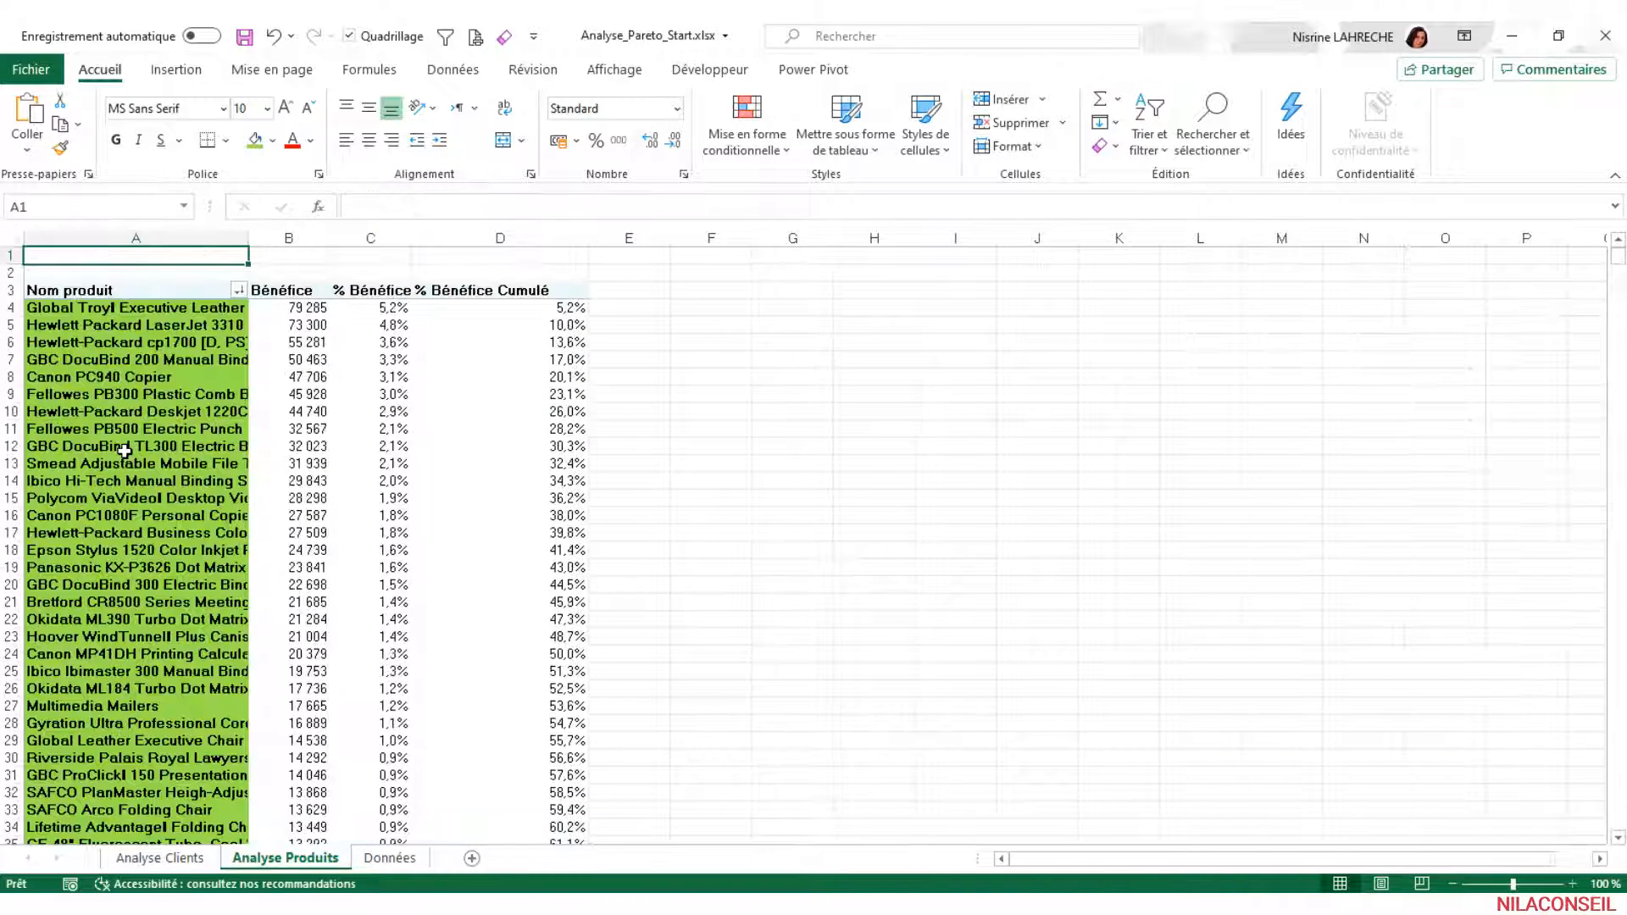
{"action": "left_click", "coordinate": [110, 309]}
{"action": "left_click_drag", "start_coordinate": [249, 239], "coordinate": [414, 243]}
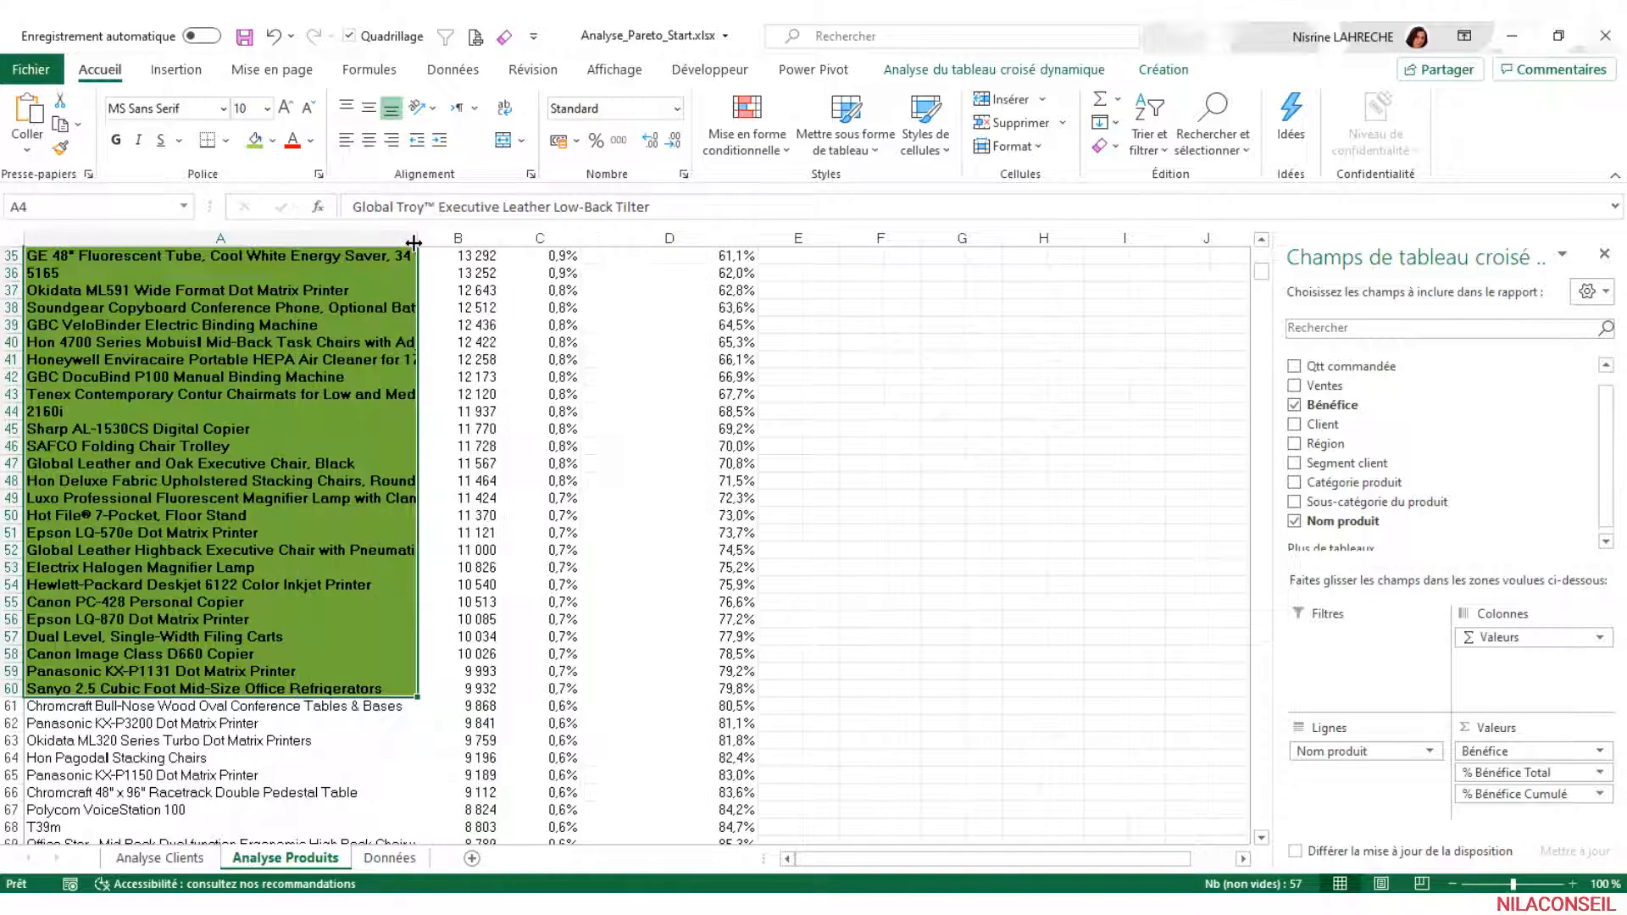
{"action": "scroll", "coordinate": [320, 482], "scroll_direction": "up", "scroll_amount": 11}
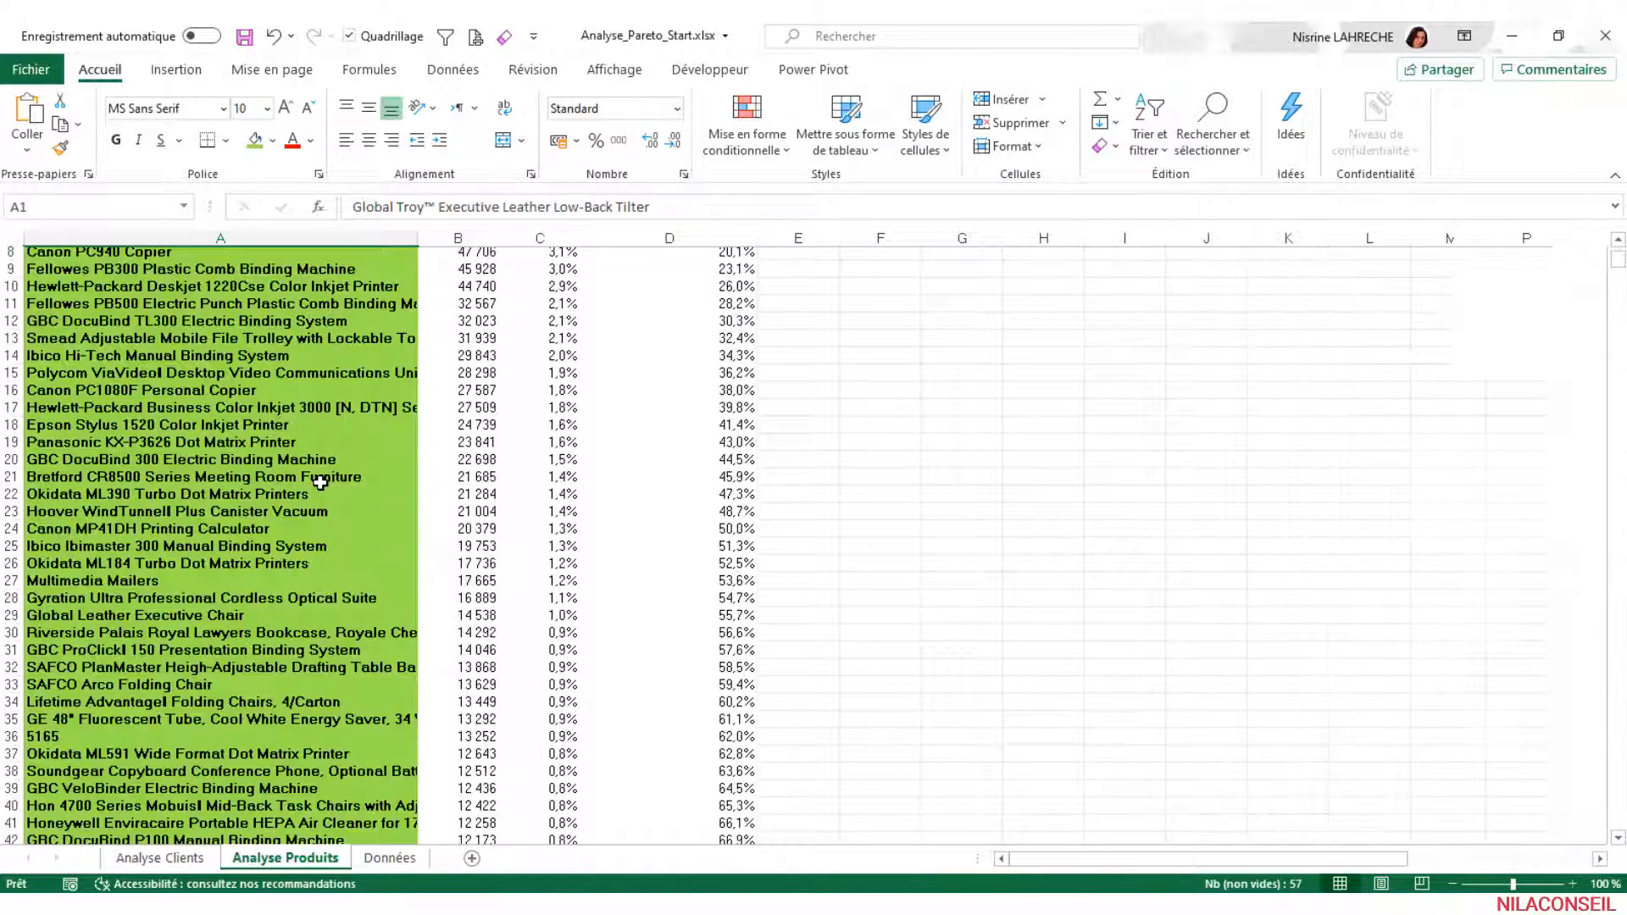
Insert a slicer for the Catégorie produit field and place it over column F beside the pivot table
{"action": "left_click", "coordinate": [268, 327]}
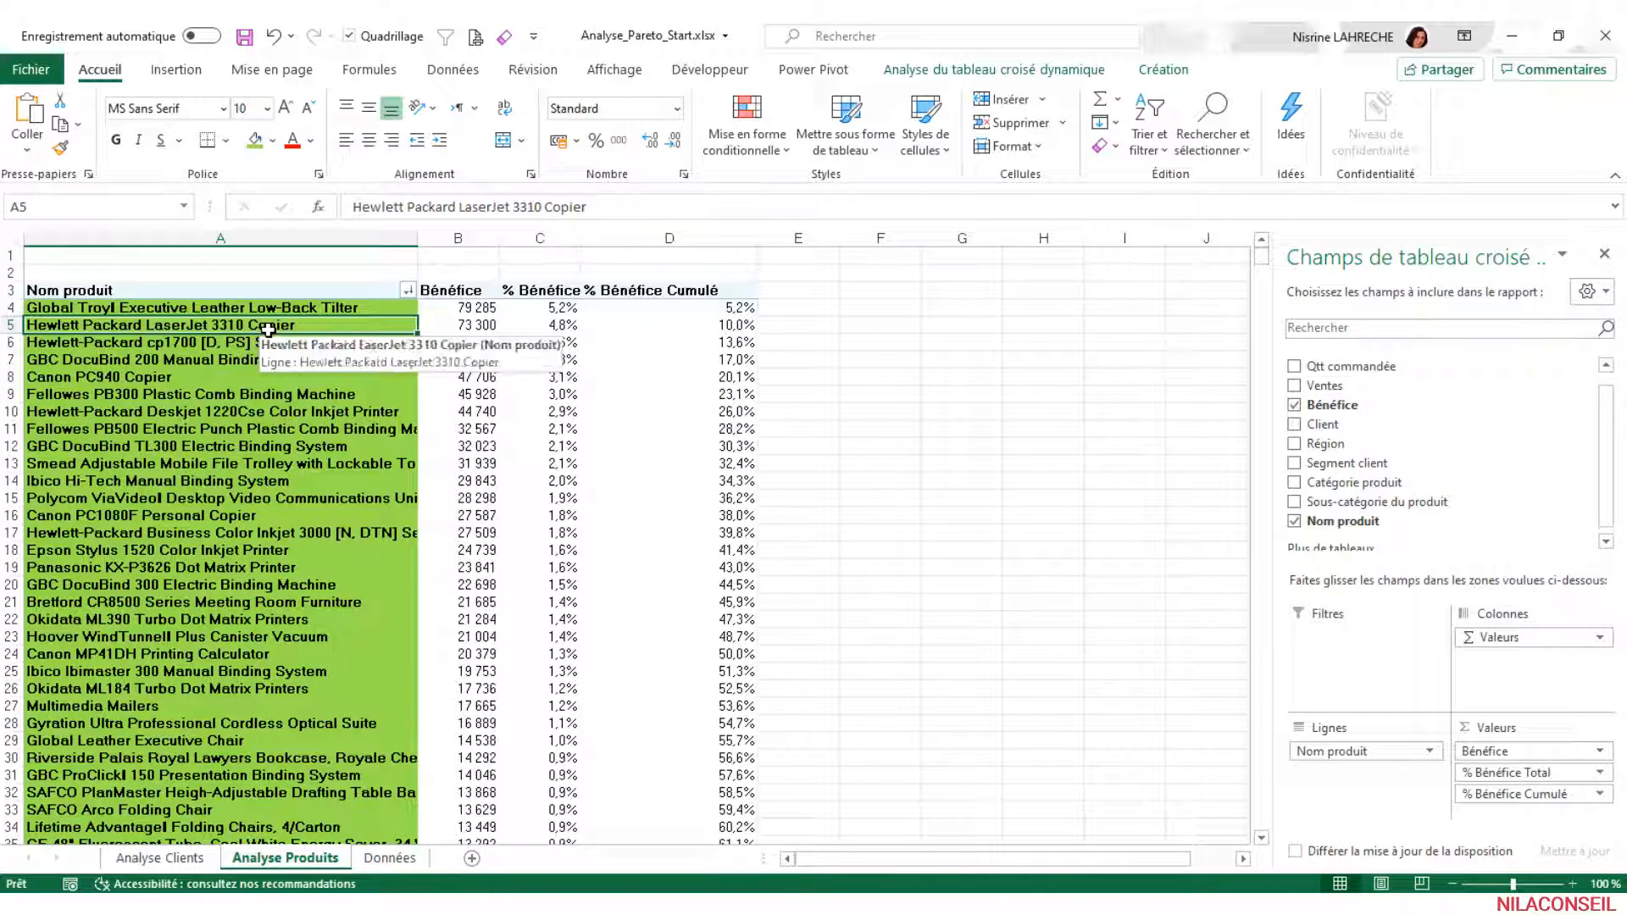
{"action": "left_click", "coordinate": [909, 71]}
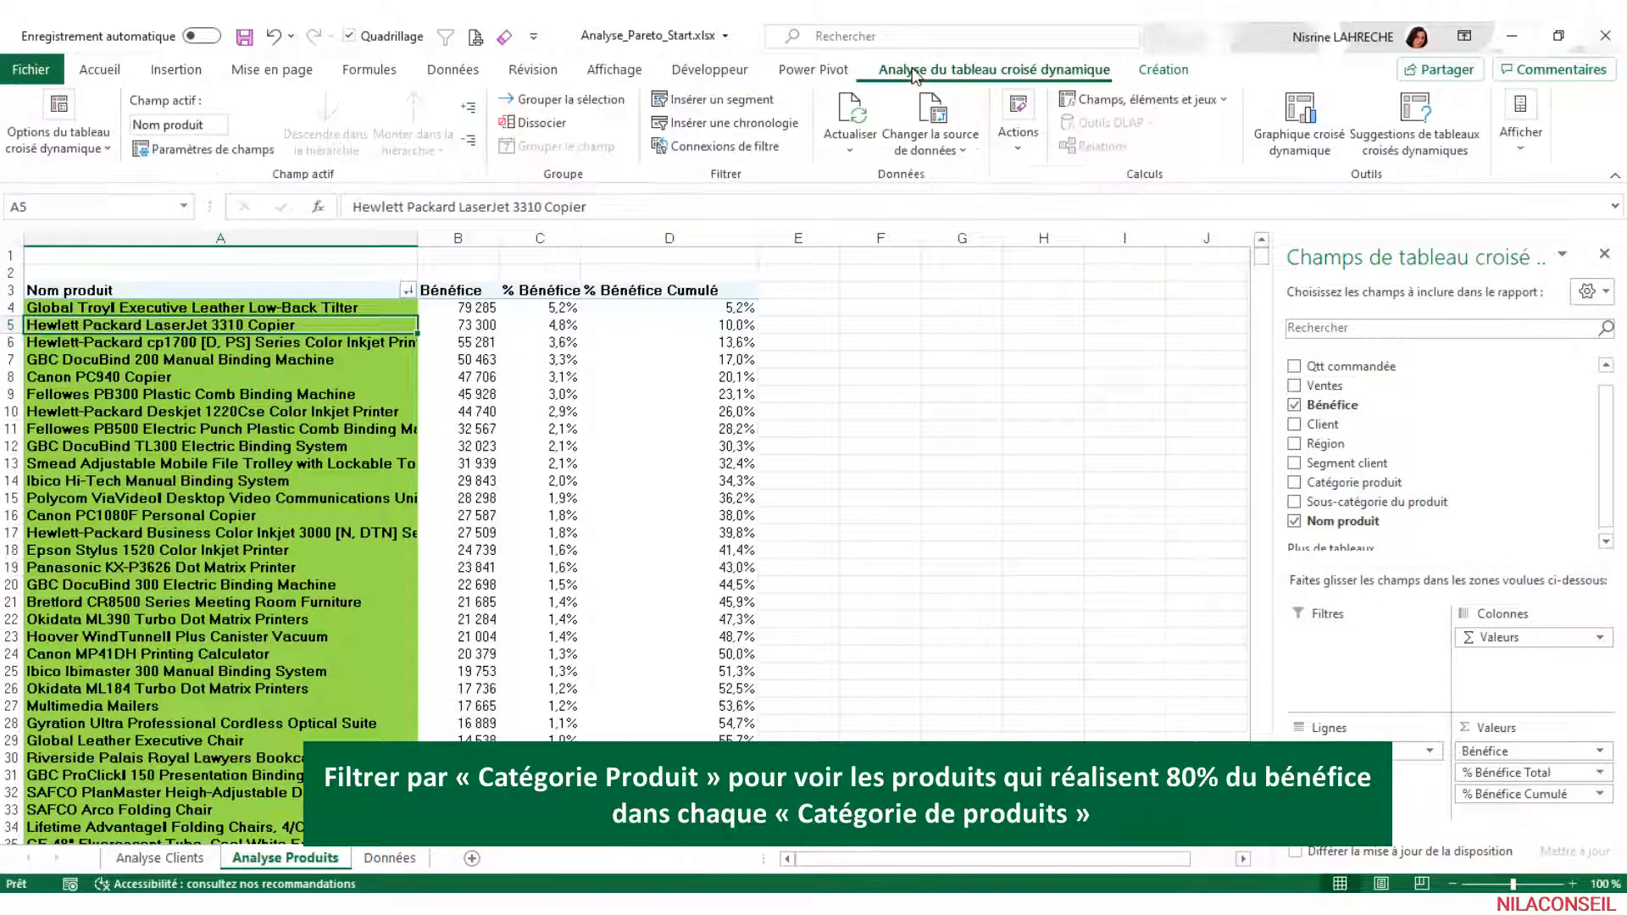
{"action": "left_click", "coordinate": [729, 101]}
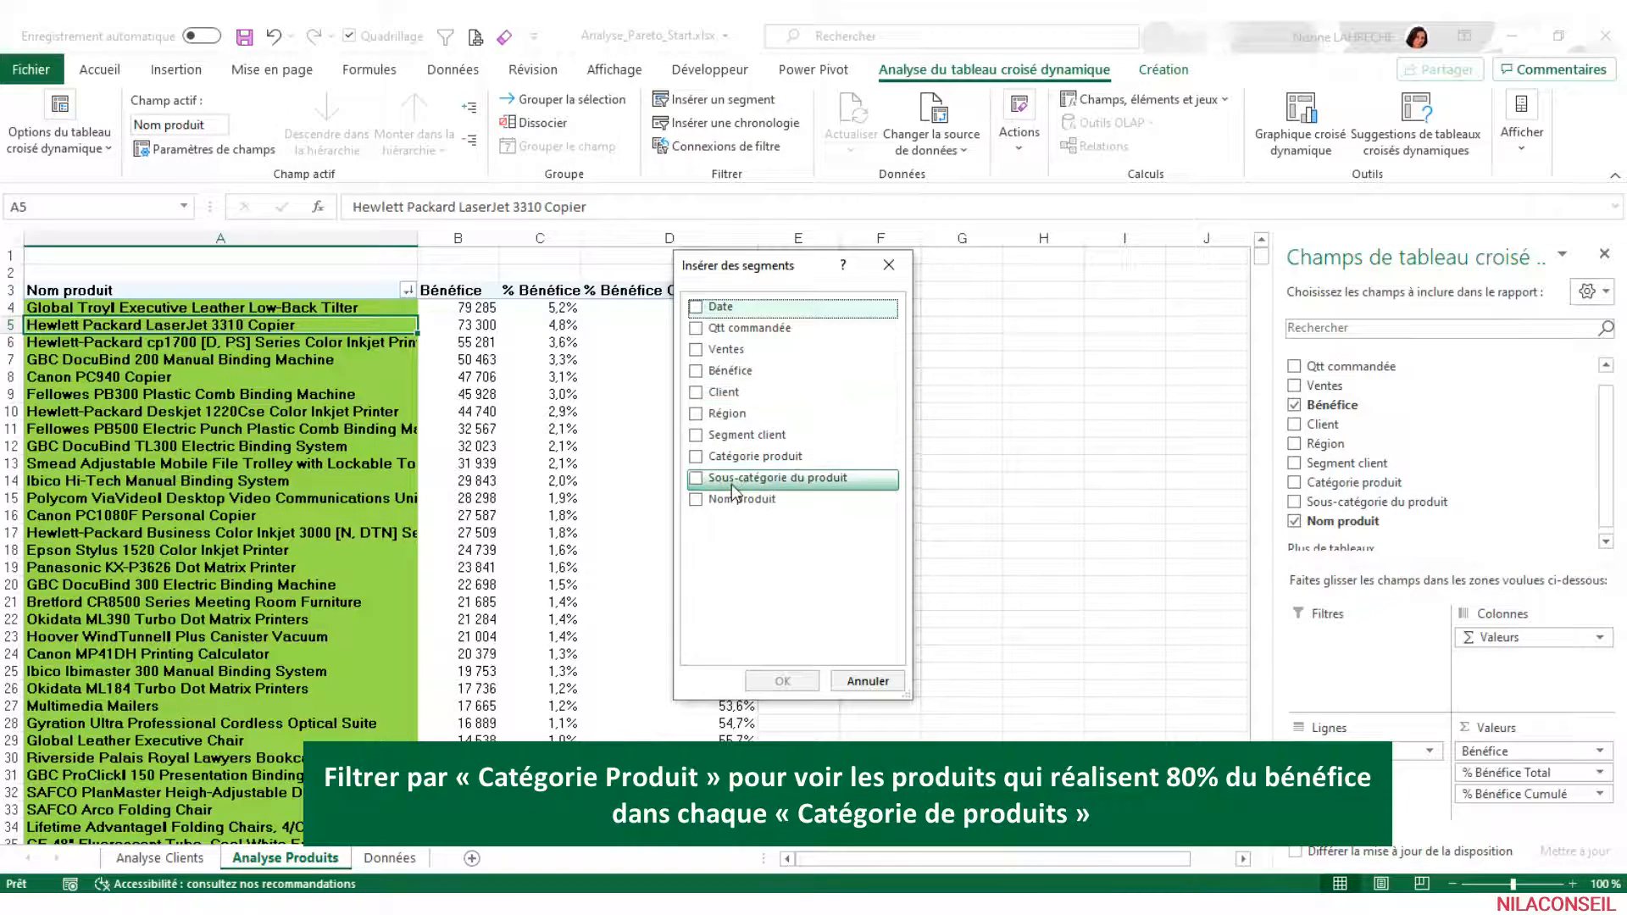
{"action": "left_click", "coordinate": [696, 457]}
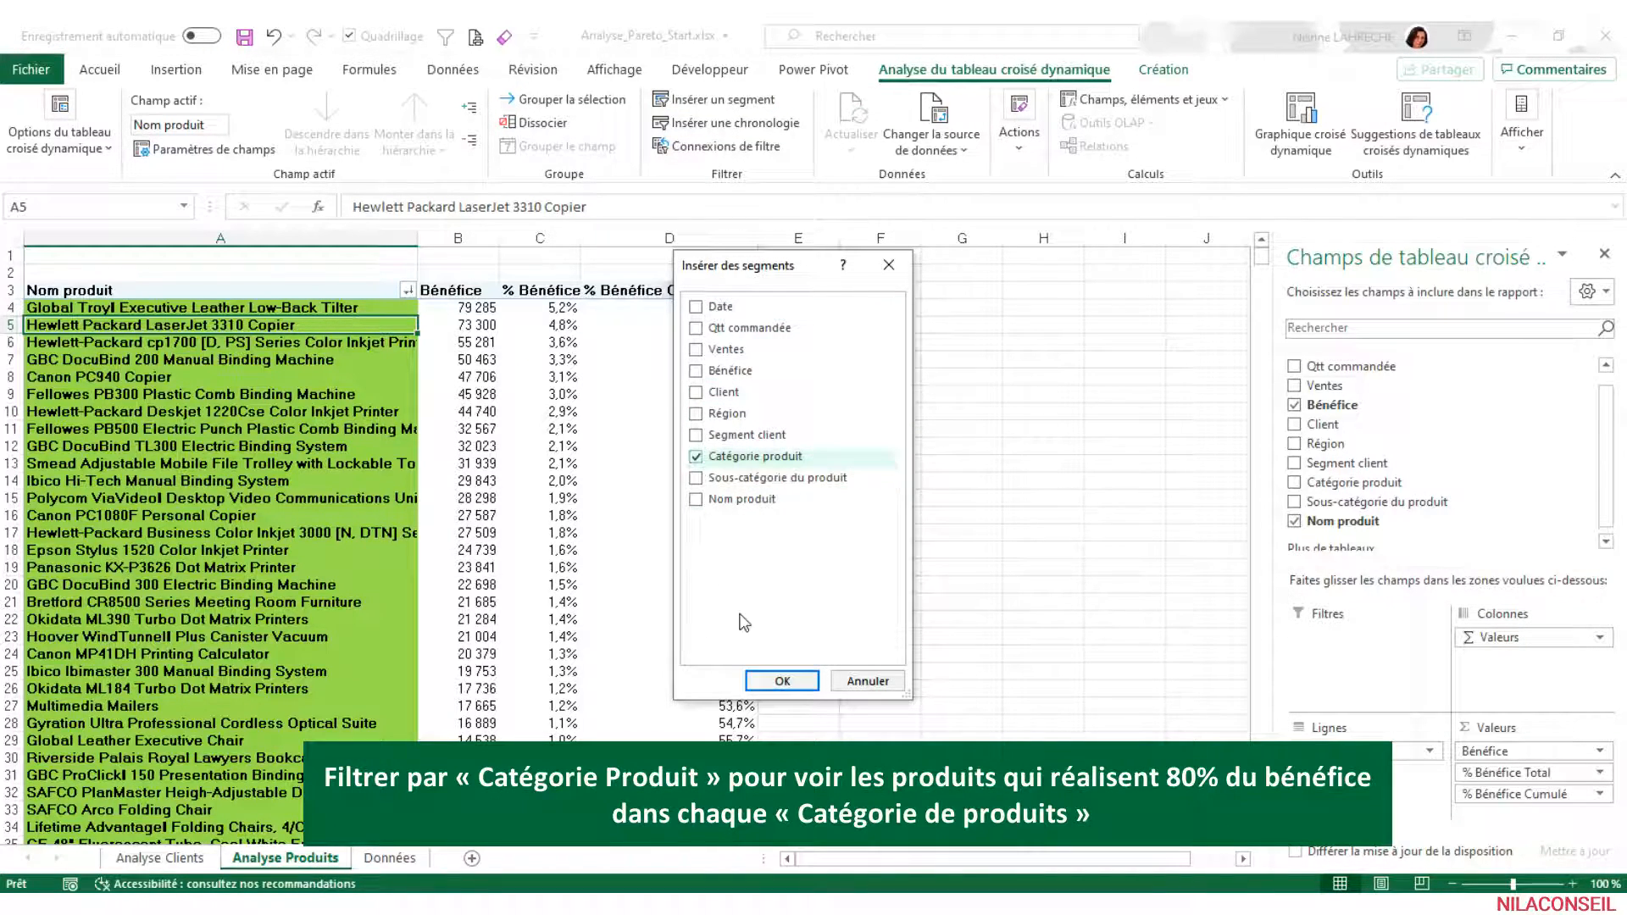
{"action": "left_click", "coordinate": [780, 681]}
{"action": "left_click_drag", "start_coordinate": [653, 430], "coordinate": [945, 264]}
Filter the products by Fournitures de bureau and then by Meuble, selecting each category's highlighted products for review
{"action": "left_click", "coordinate": [956, 290]}
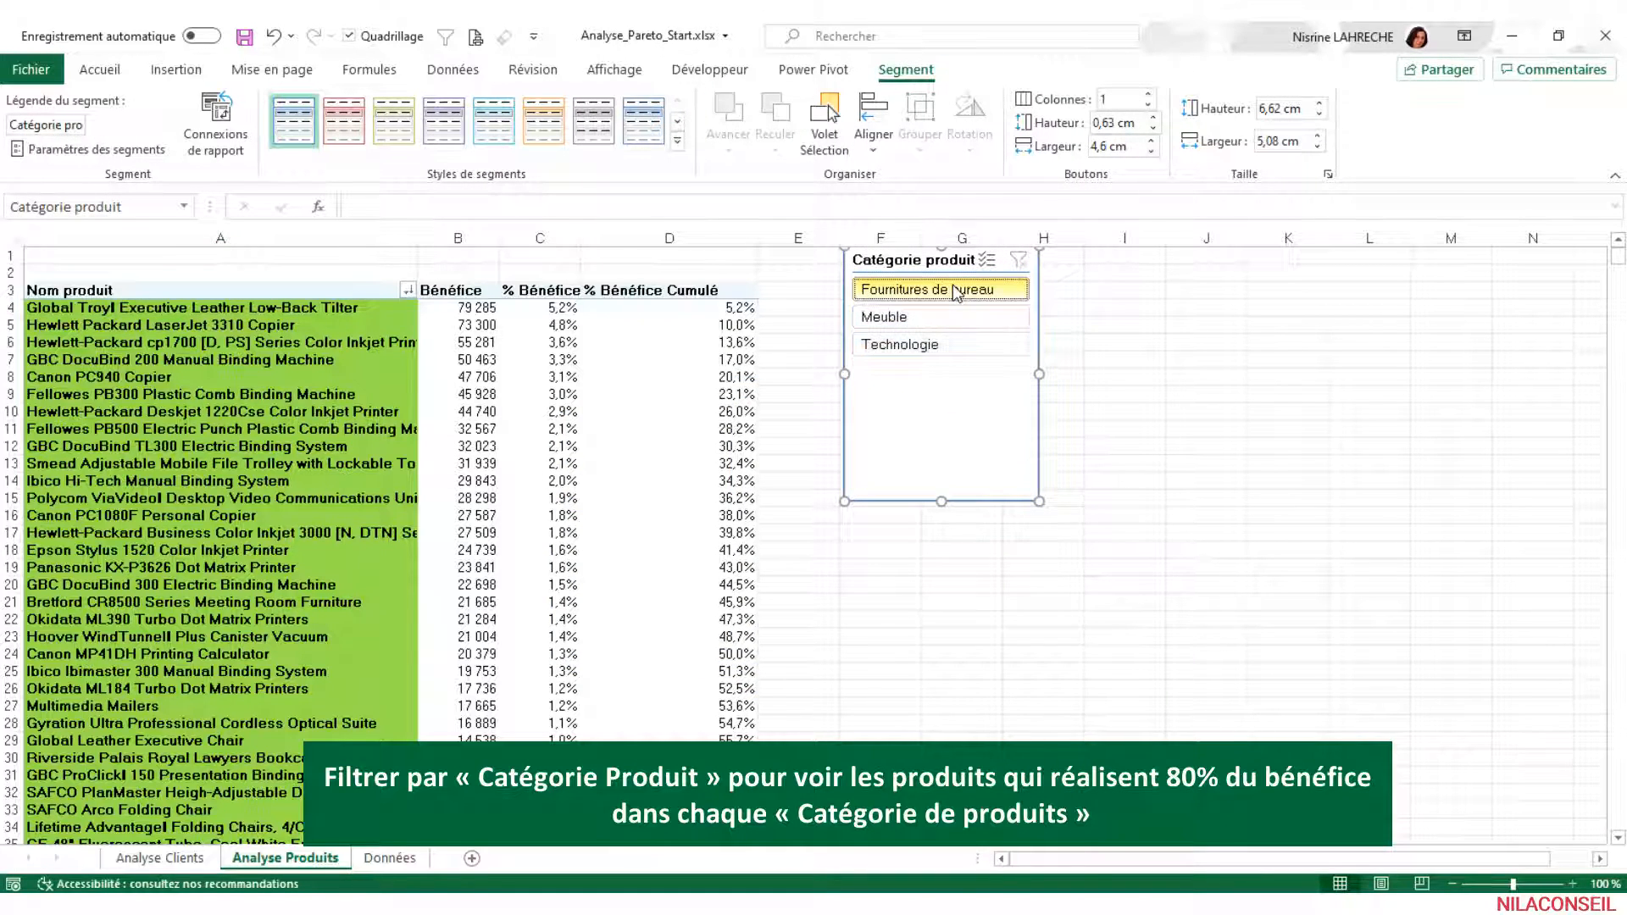
{"action": "left_click_drag", "start_coordinate": [384, 308], "coordinate": [384, 636]}
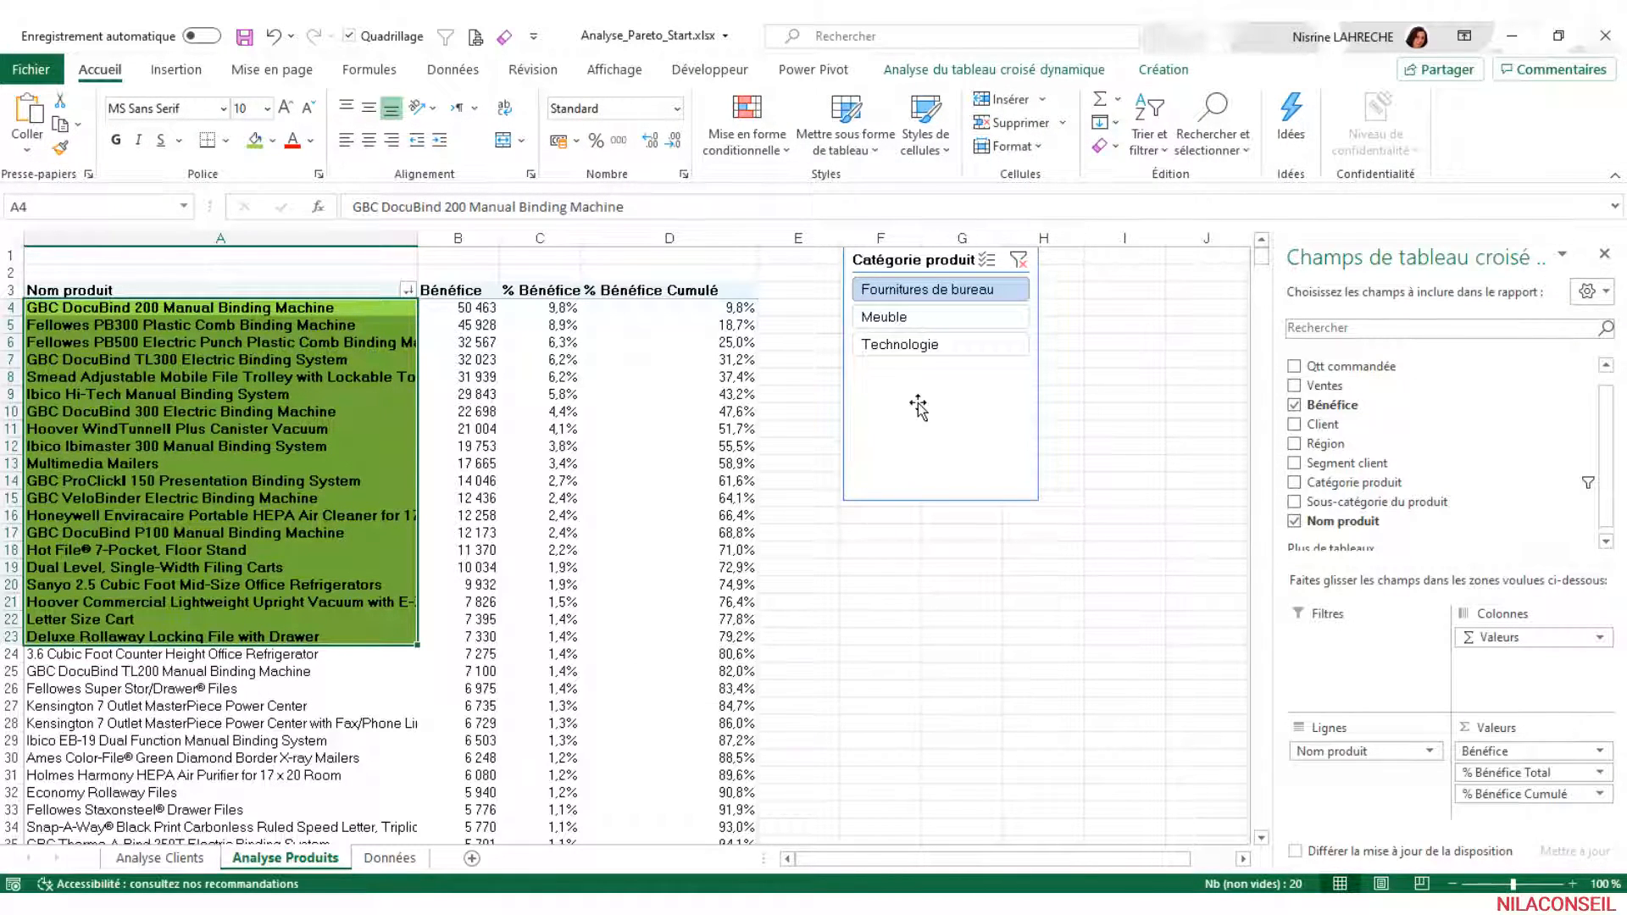
{"action": "left_click", "coordinate": [907, 318]}
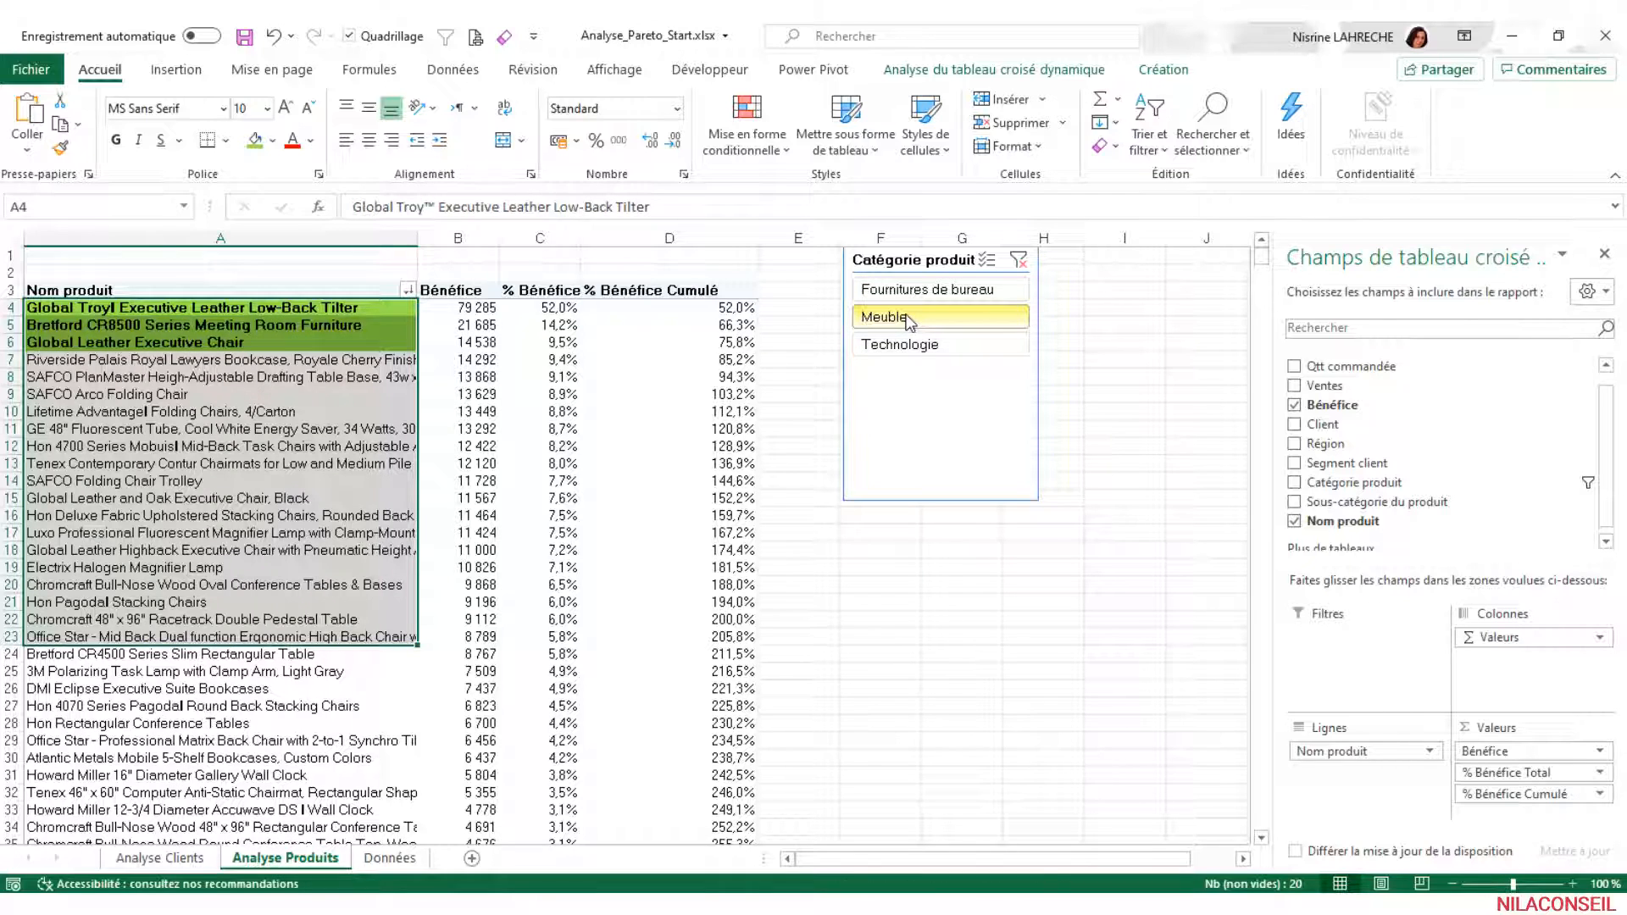
{"action": "left_click", "coordinate": [824, 378]}
{"action": "left_click_drag", "start_coordinate": [305, 310], "coordinate": [308, 345]}
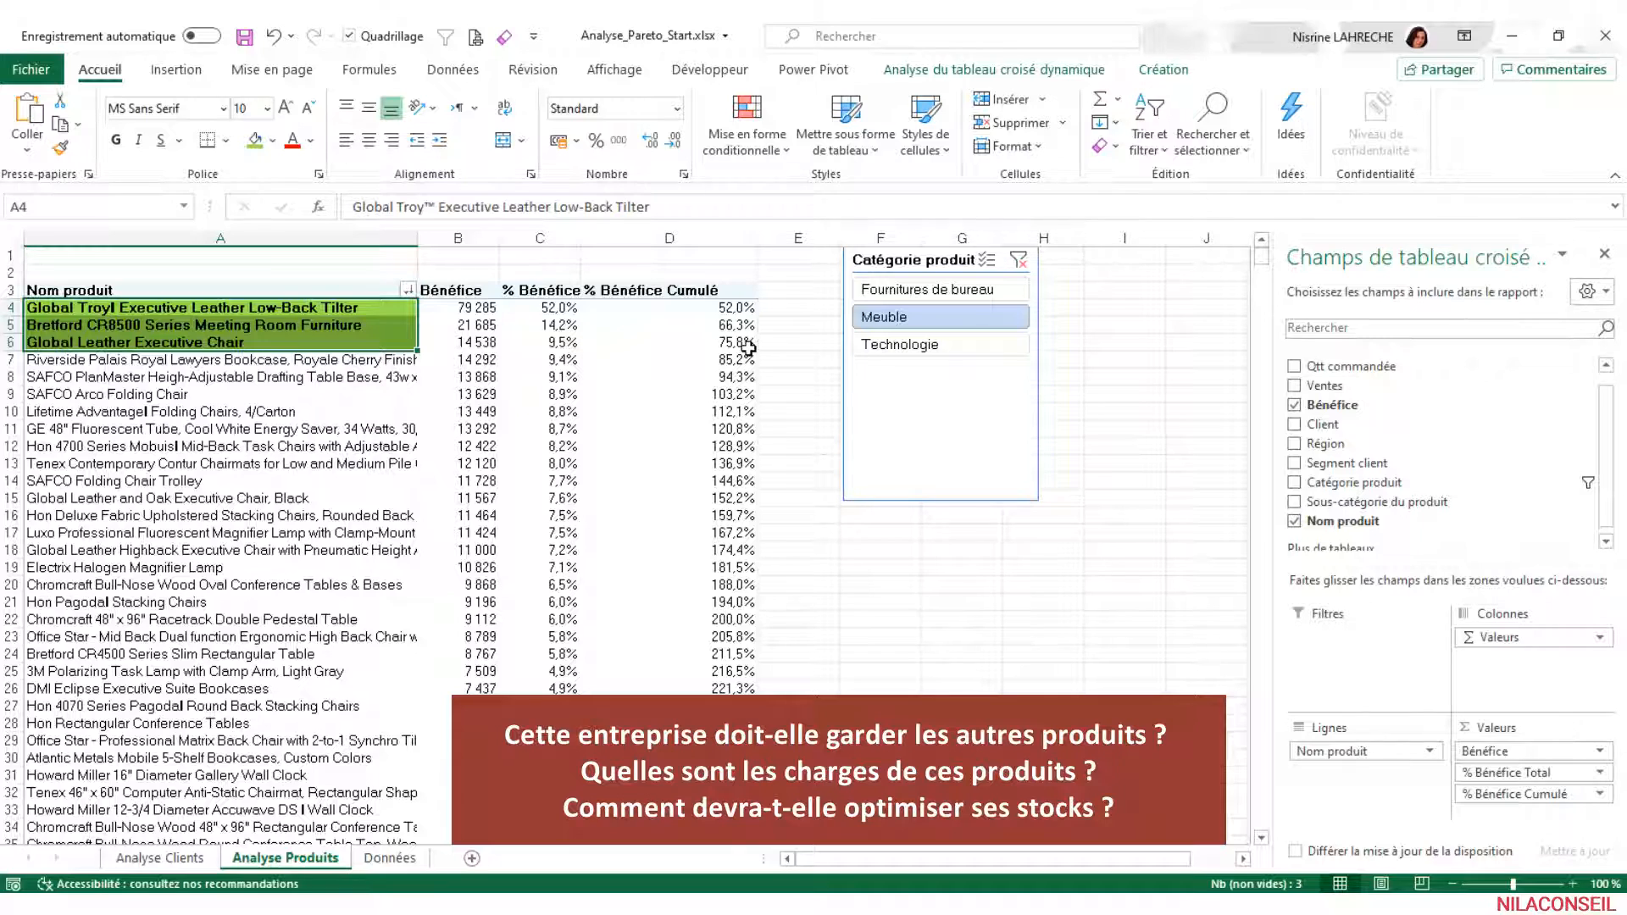
Filter the products by Technologie, select that category's highlighted products for review, and clear the category filter
{"action": "left_click", "coordinate": [900, 346]}
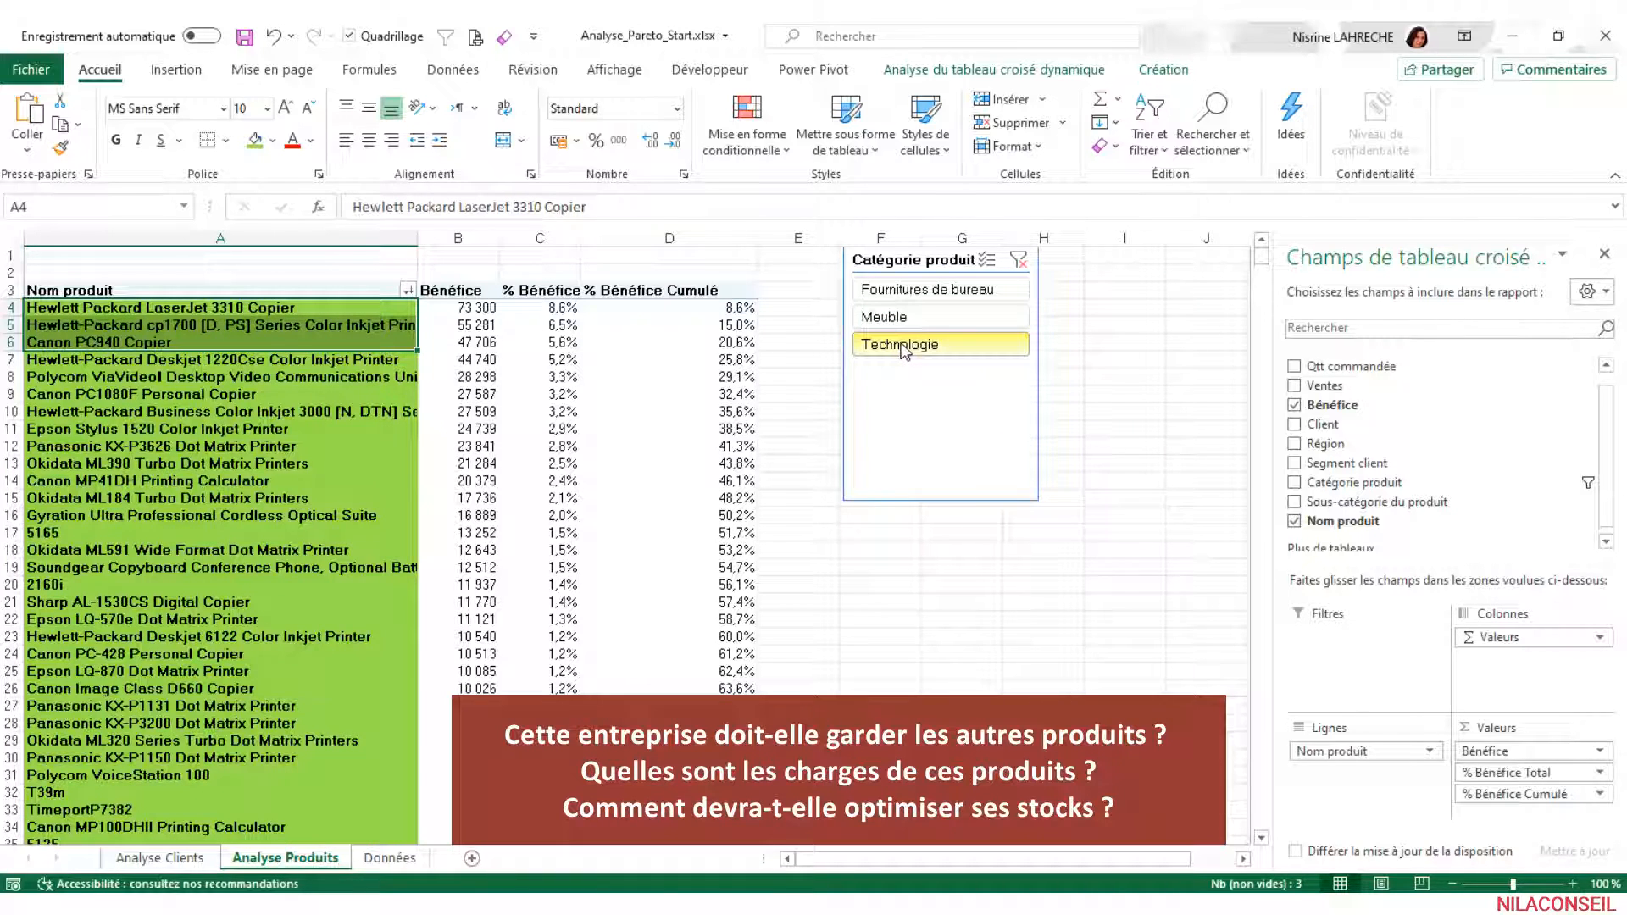
{"action": "left_click_drag", "start_coordinate": [397, 311], "coordinate": [368, 585]}
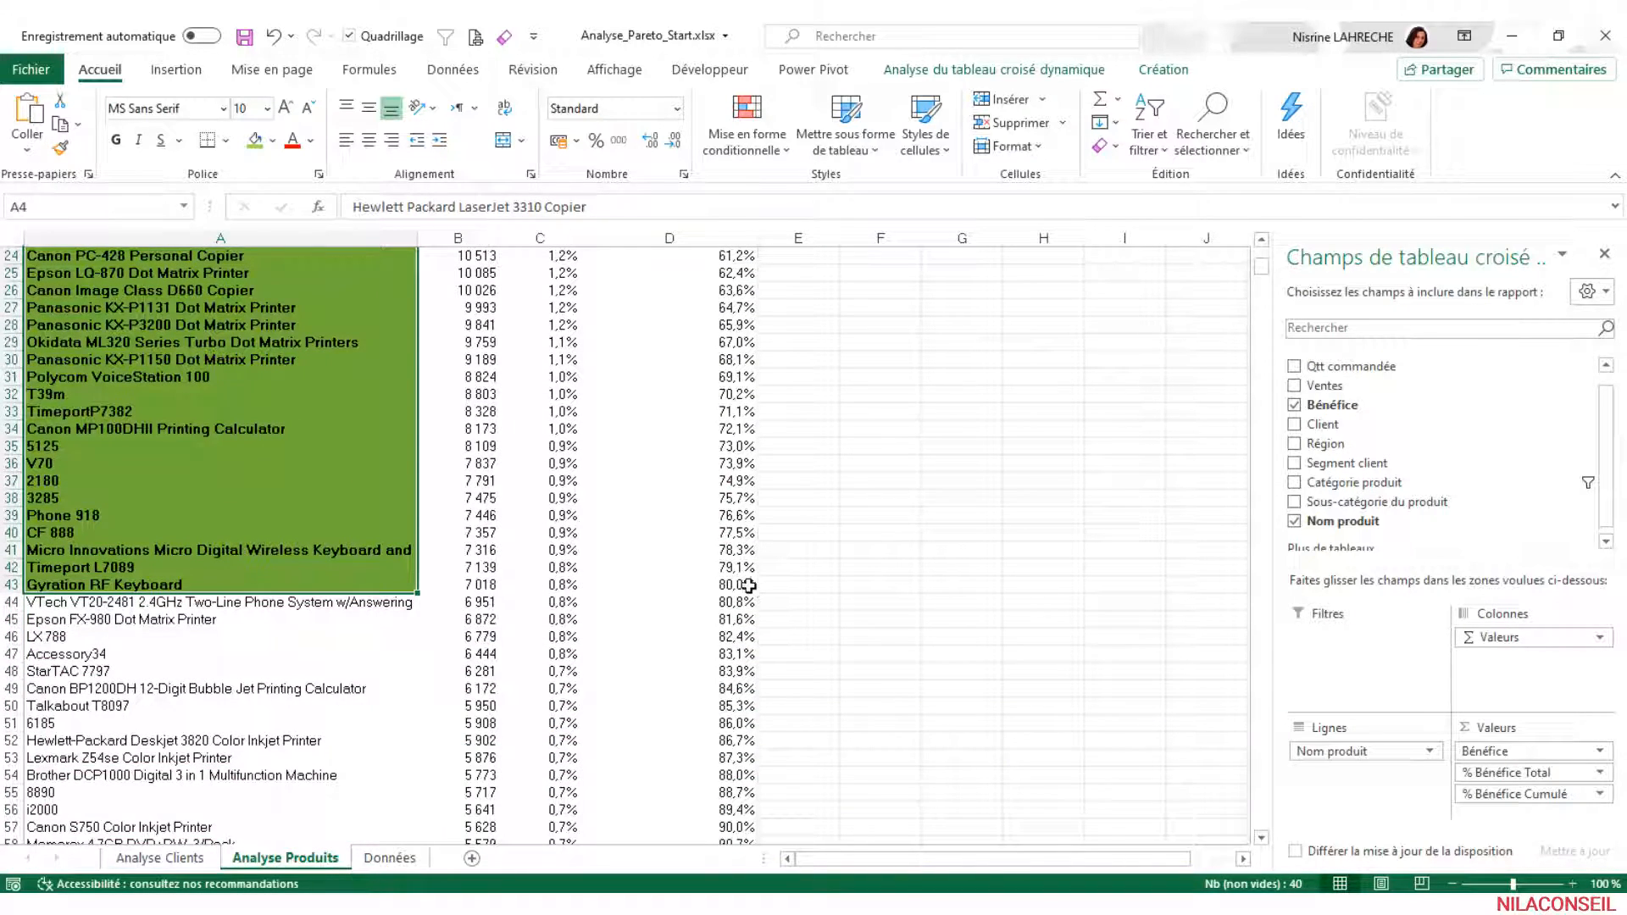
{"action": "scroll", "coordinate": [815, 573], "scroll_direction": "up", "scroll_amount": 8}
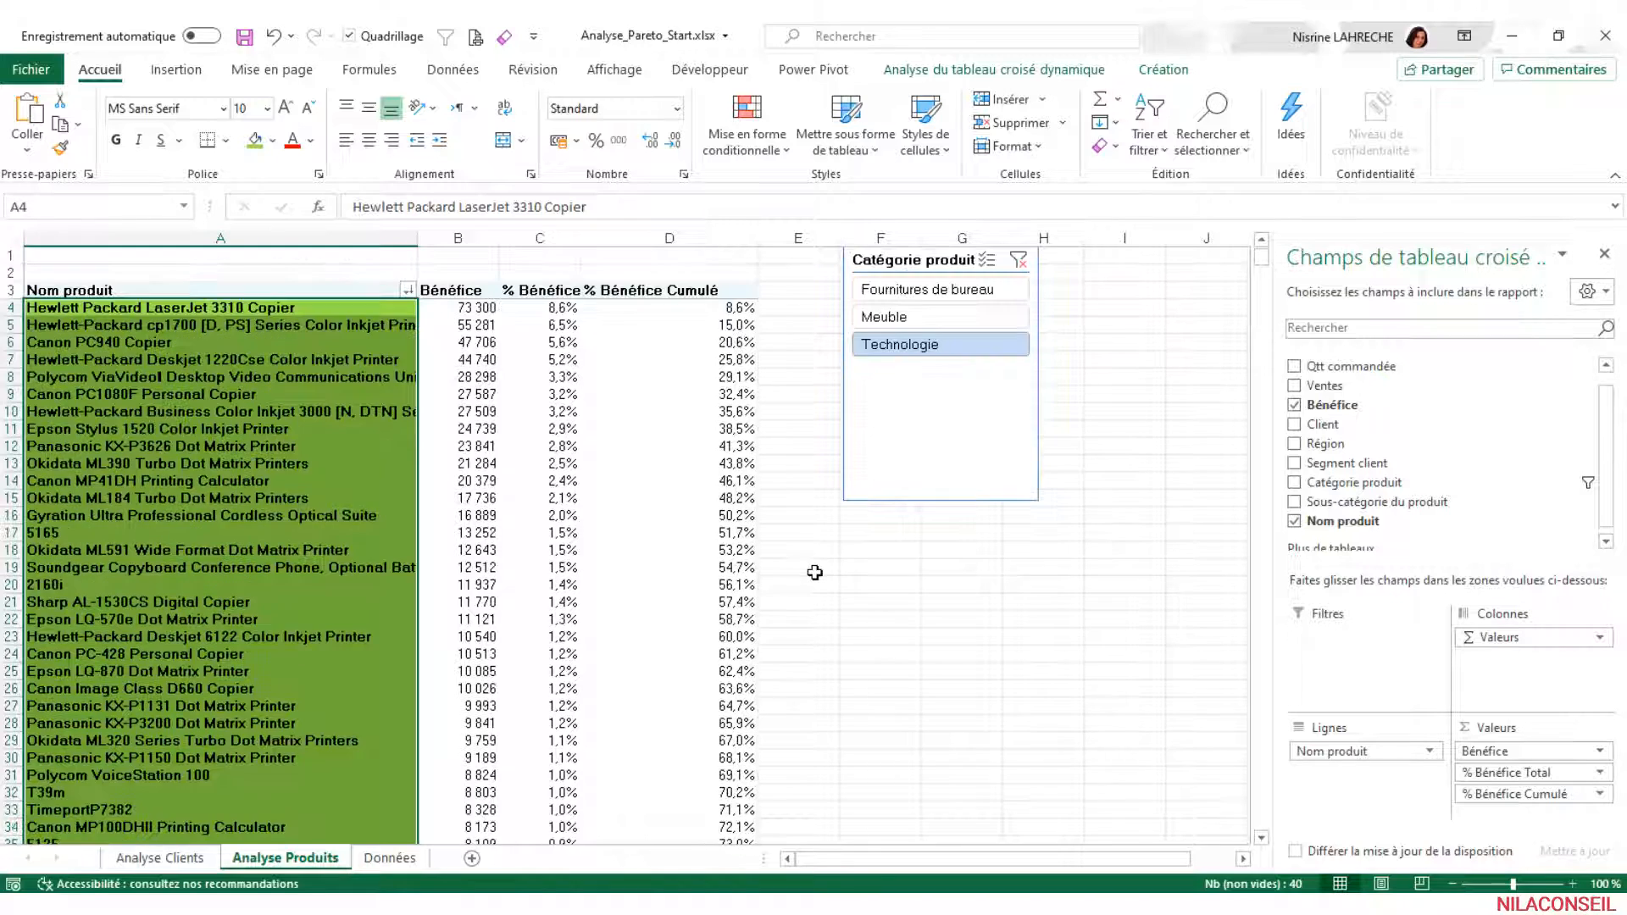
{"action": "left_click", "coordinate": [1019, 261]}
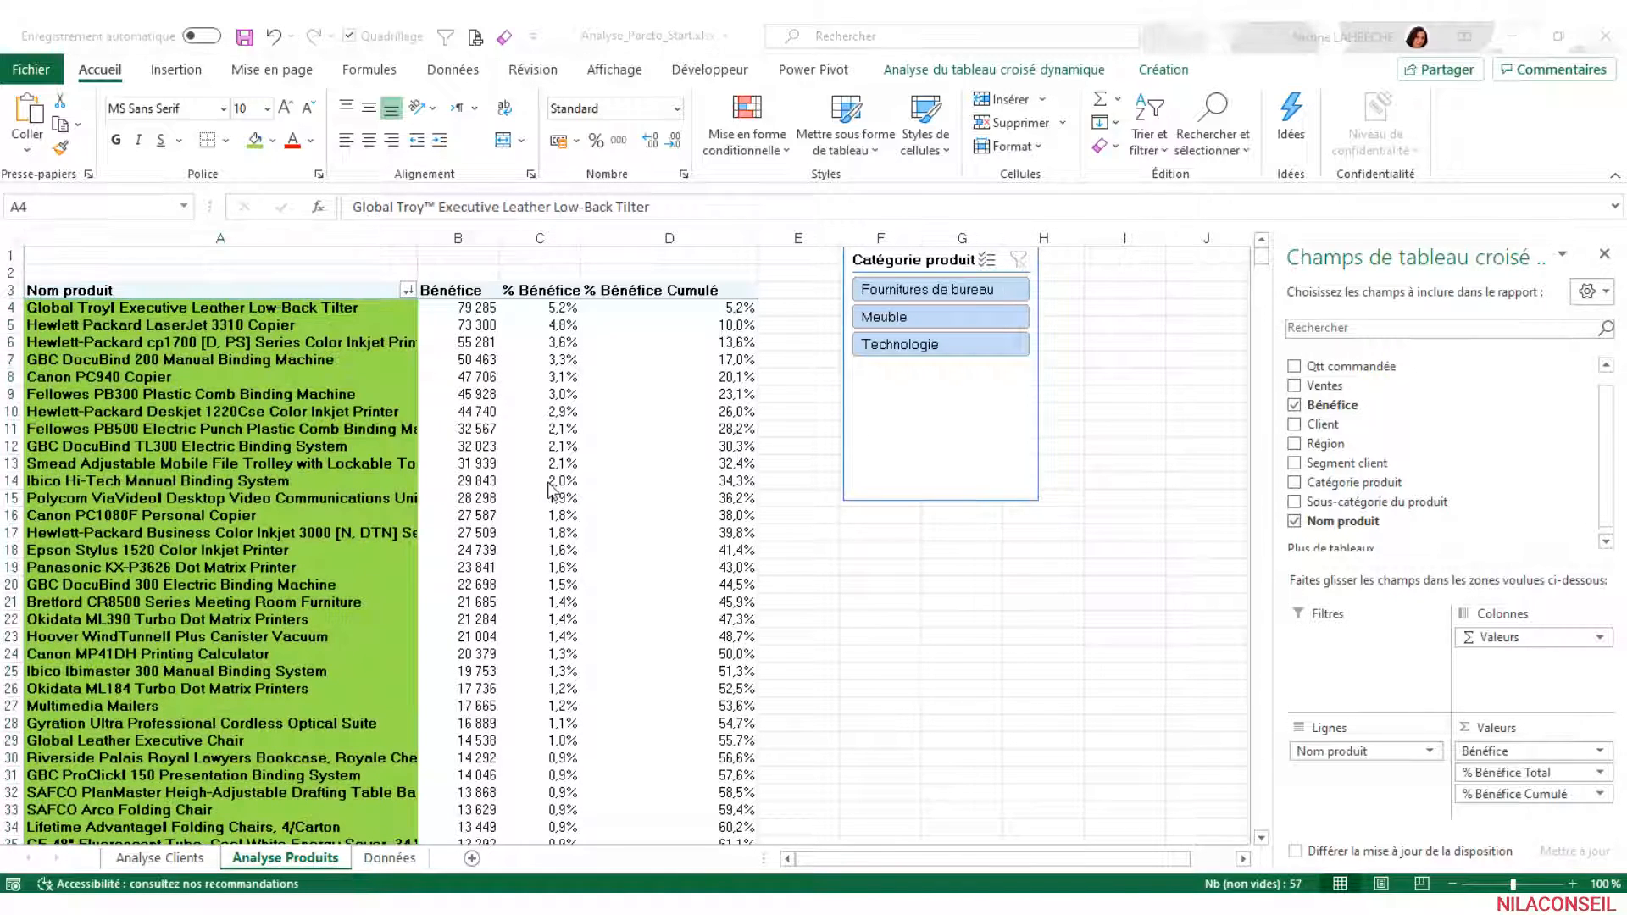
Copy the entire product pivot table and add a new worksheet after Analyse Produits
{"action": "left_click", "coordinate": [250, 310]}
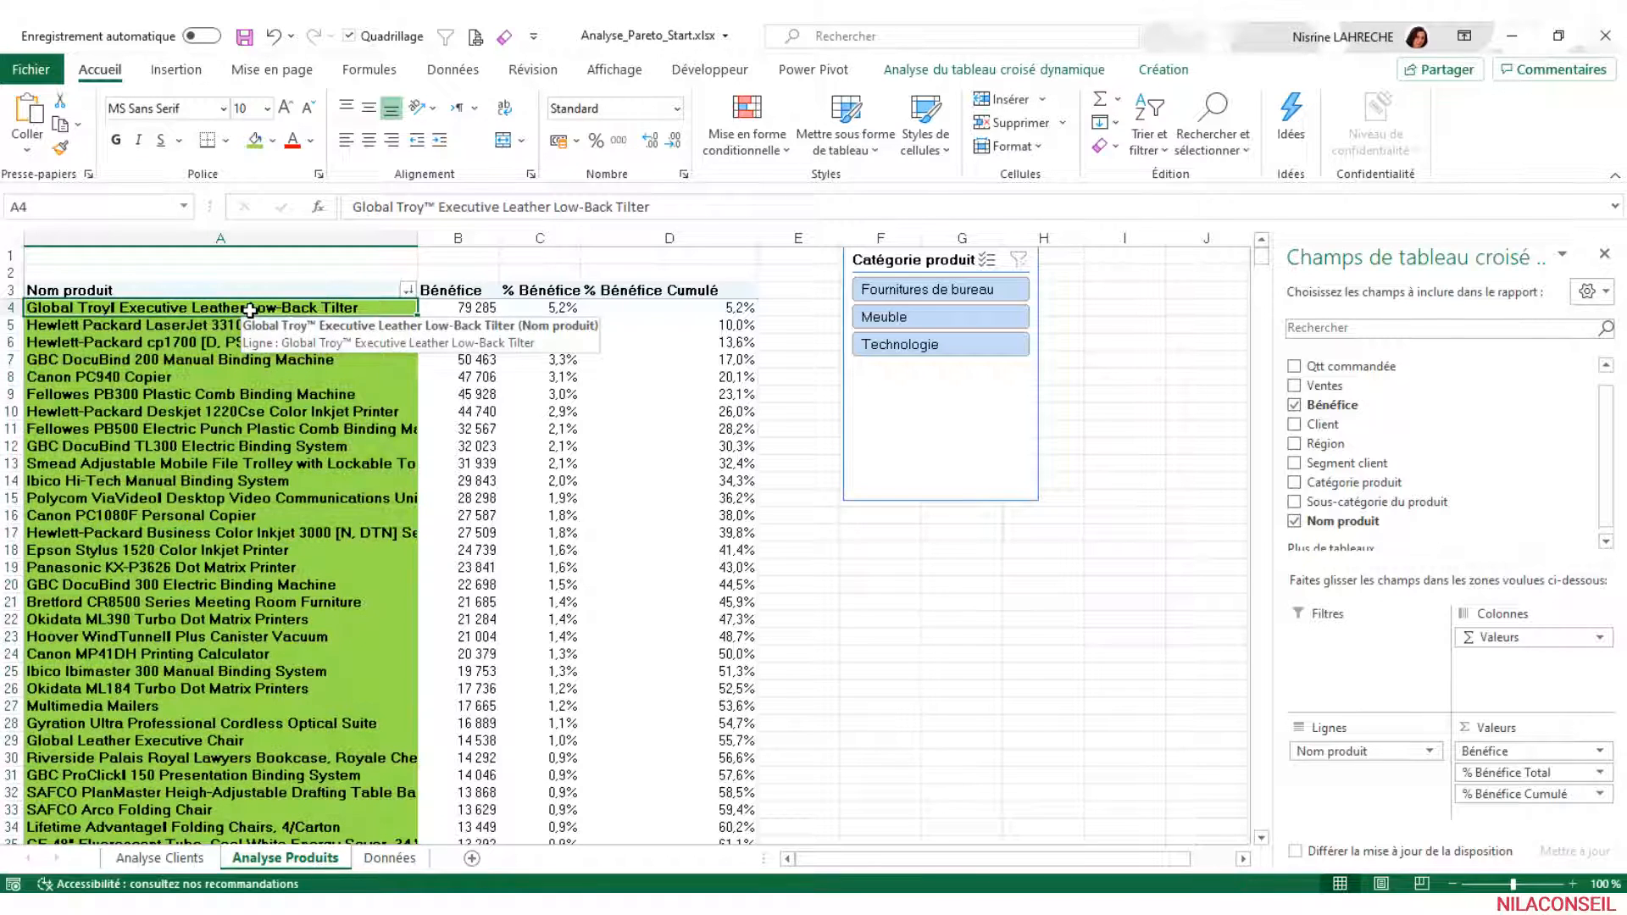
{"action": "key", "text": "ctrl+a"}
{"action": "key", "text": "ctrl+c"}
{"action": "left_click", "coordinate": [479, 861]}
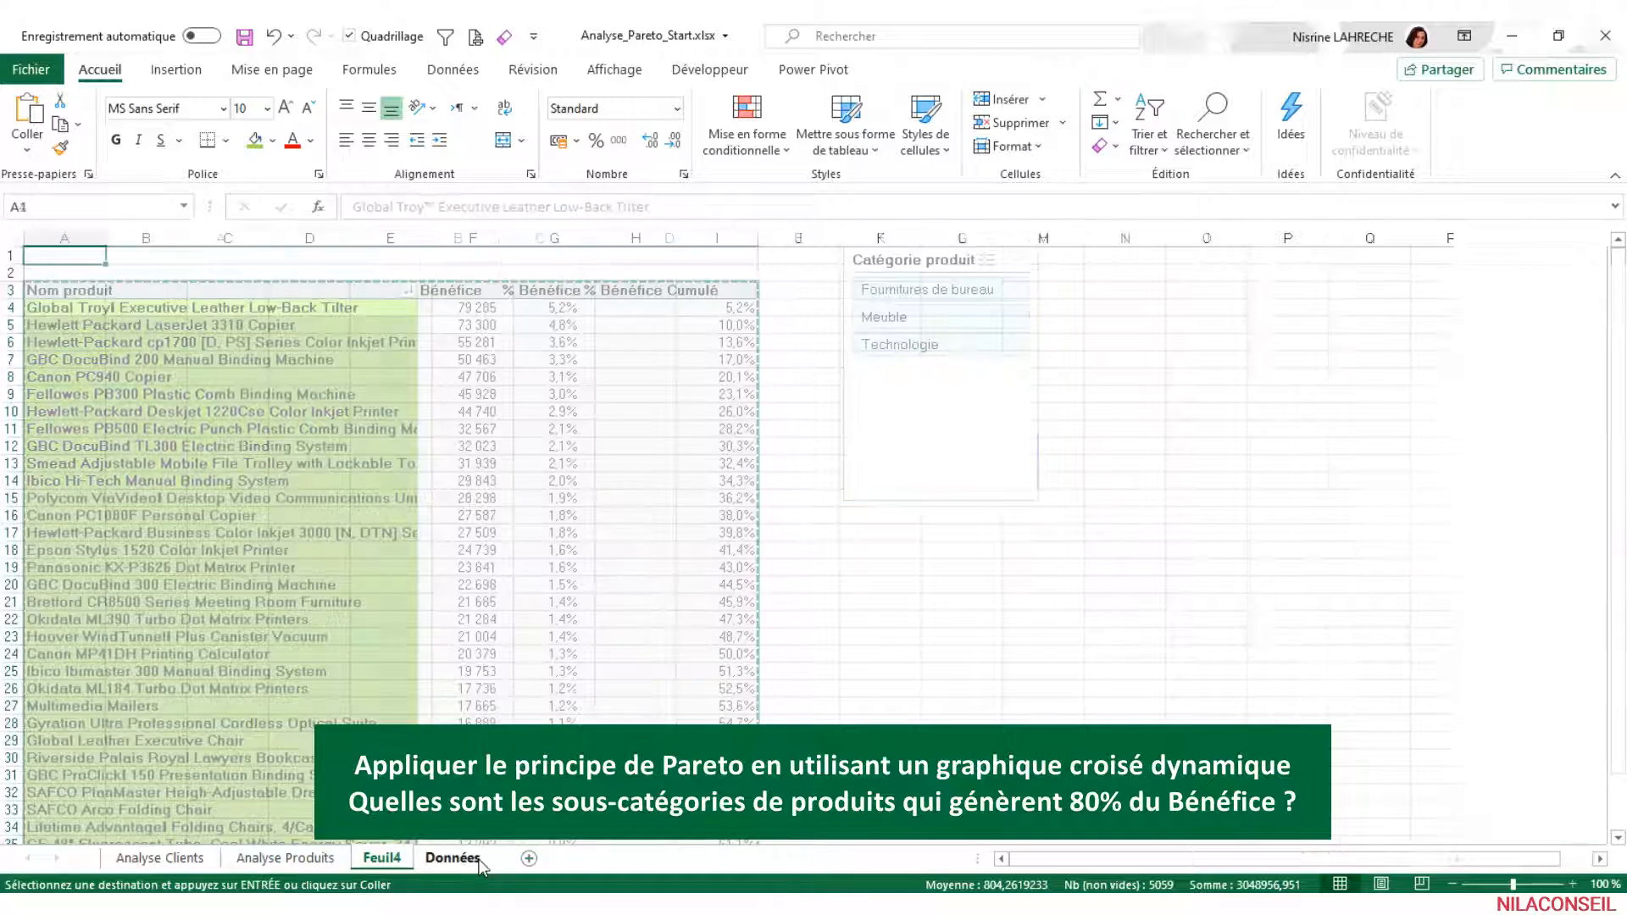
Rename the new worksheet as Analyse Sous-Catégories
{"action": "double_click", "coordinate": [382, 858]}
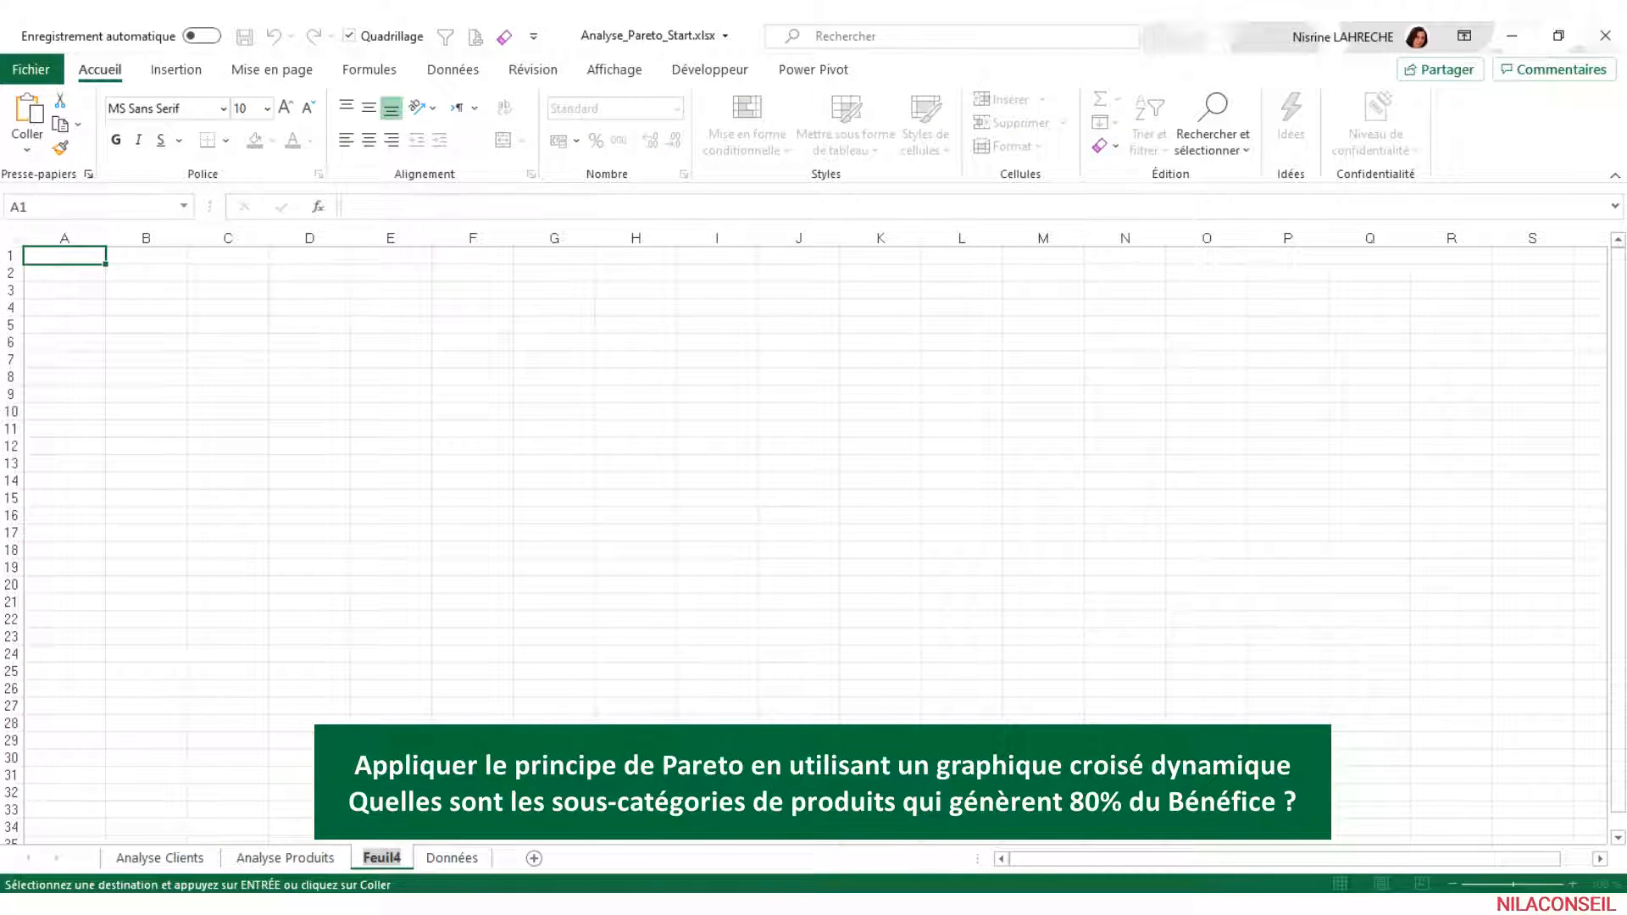
{"action": "type", "text": "Analyse"}
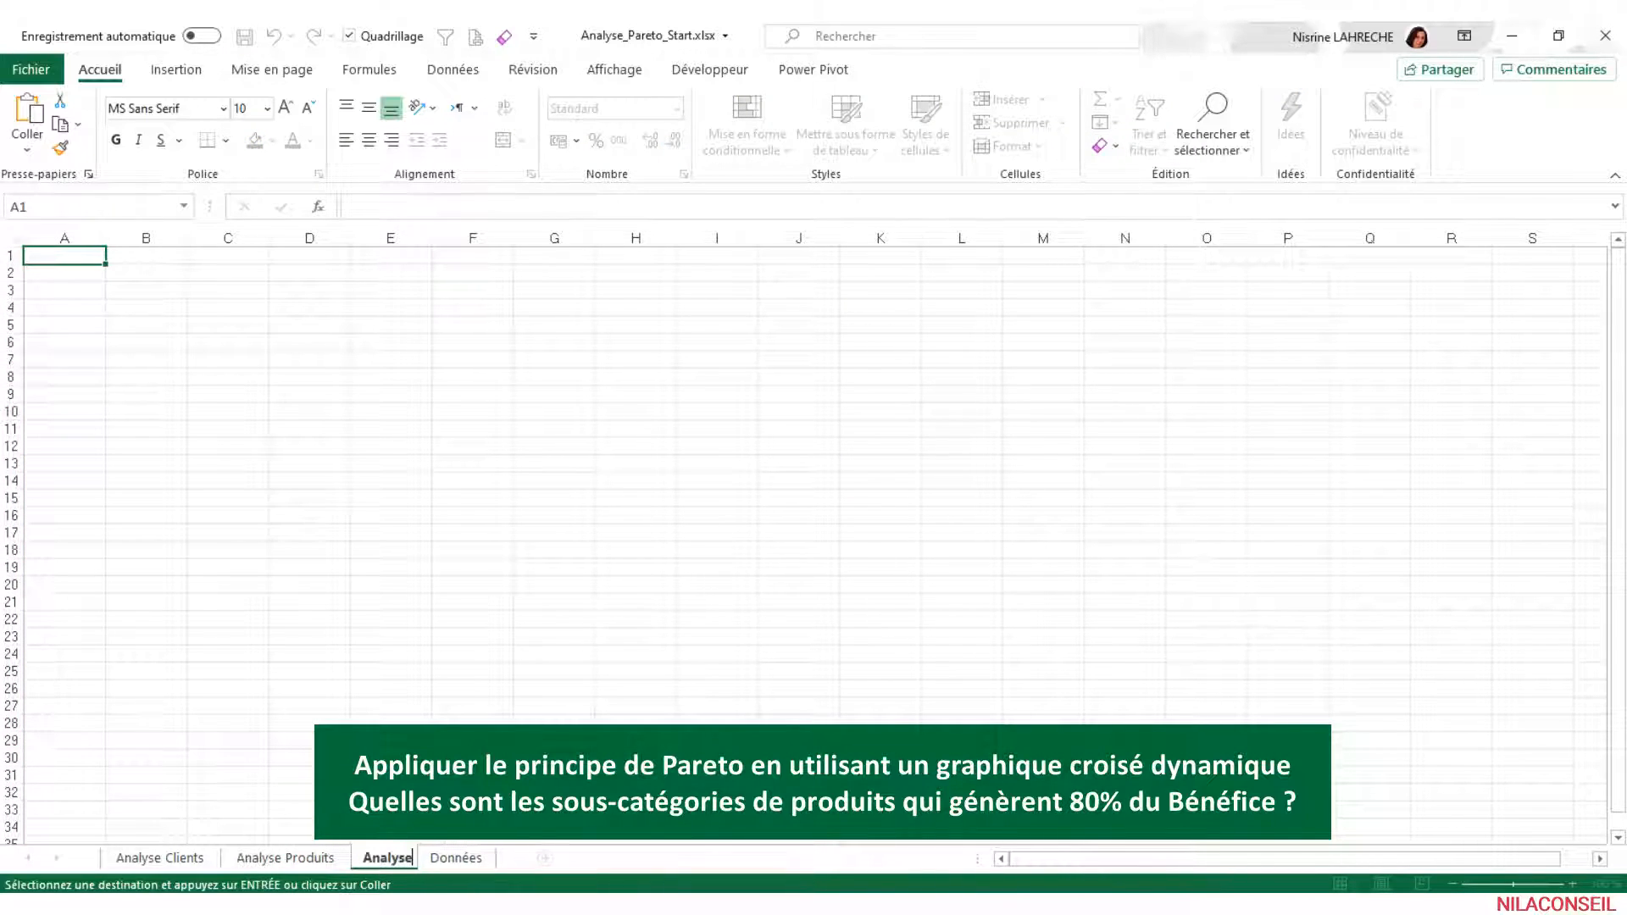
{"action": "type", "text": " Sous-Catégories"}
{"action": "key", "text": "Return"}
Paste the copied pivot table at A3 and replace its row field Nom produit with Sous-catégorie du produit
{"action": "left_click", "coordinate": [86, 293]}
{"action": "key", "text": "ctrl+v"}
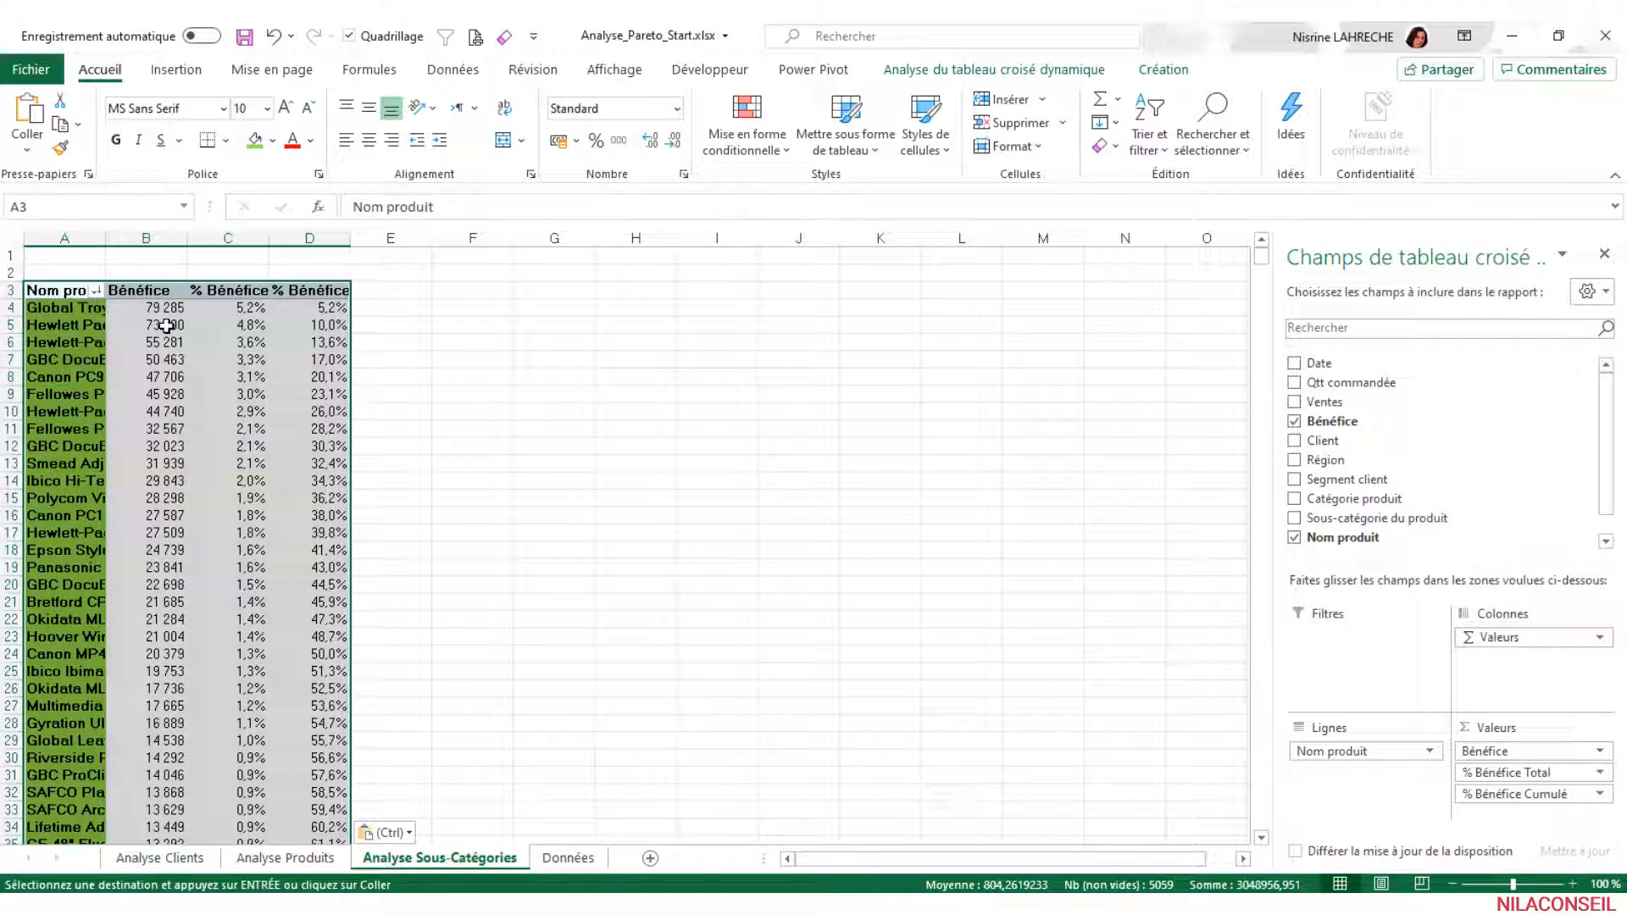
{"action": "mouse_move", "coordinate": [1367, 753]}
{"action": "left_mouse_down"}
{"action": "mouse_move", "coordinate": [1481, 475]}
{"action": "mouse_move", "coordinate": [1462, 490]}
{"action": "mouse_move", "coordinate": [1435, 753]}
{"action": "mouse_move", "coordinate": [1395, 757]}
{"action": "left_mouse_up"}
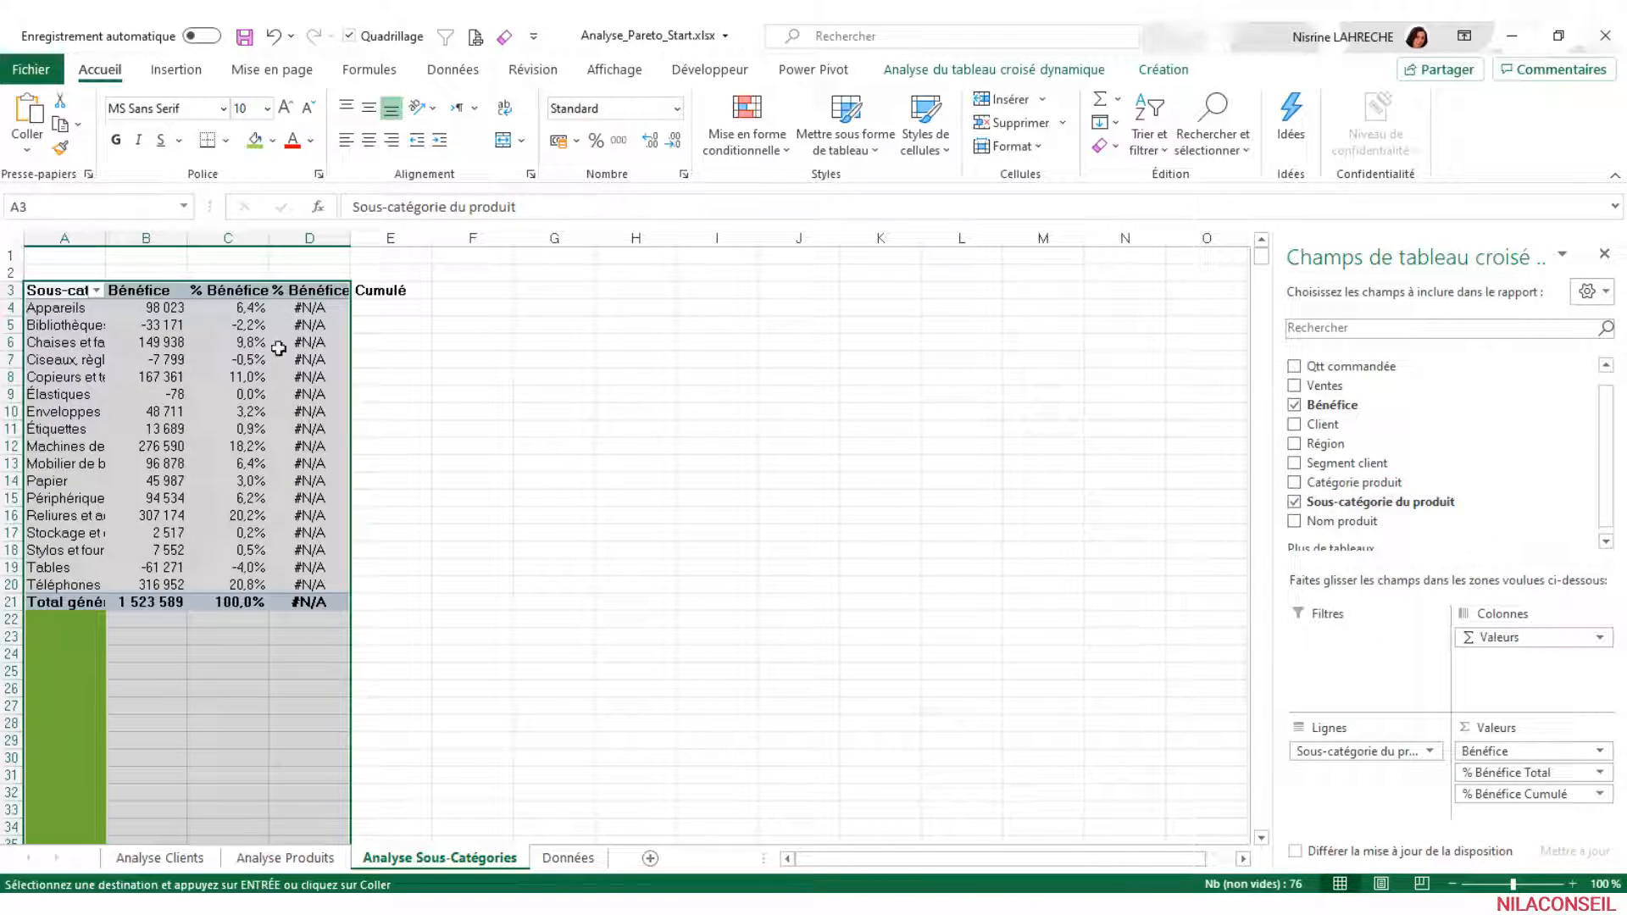
Delete the copied 80% conditional formatting rule from the sub-category pivot table
{"action": "left_click", "coordinate": [64, 292]}
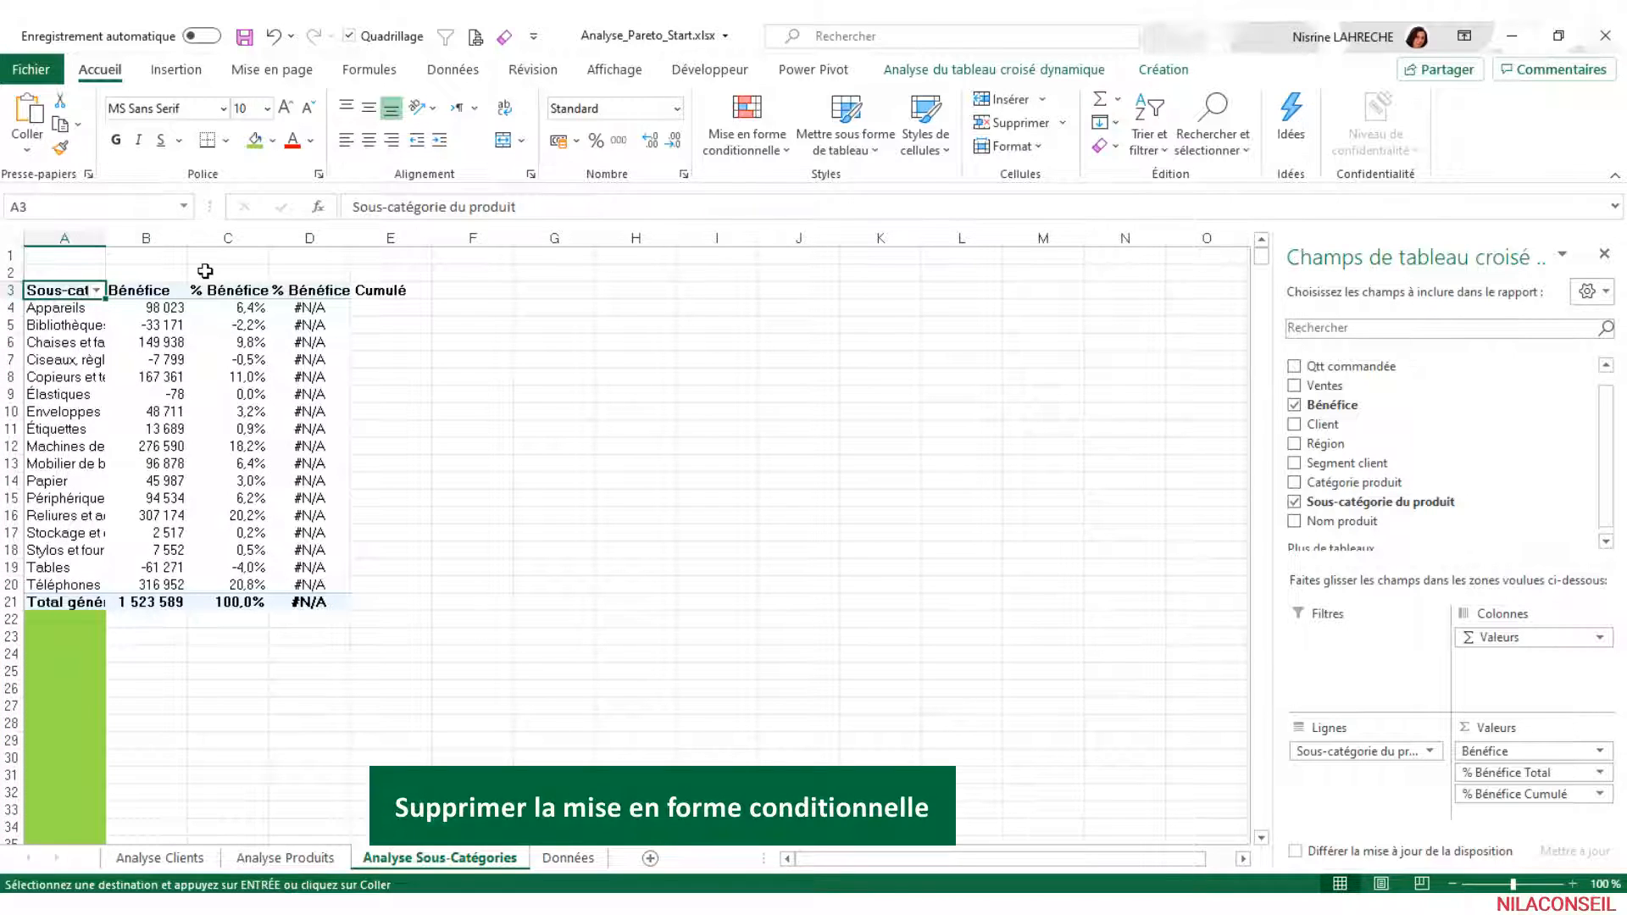
{"action": "left_click", "coordinate": [746, 144]}
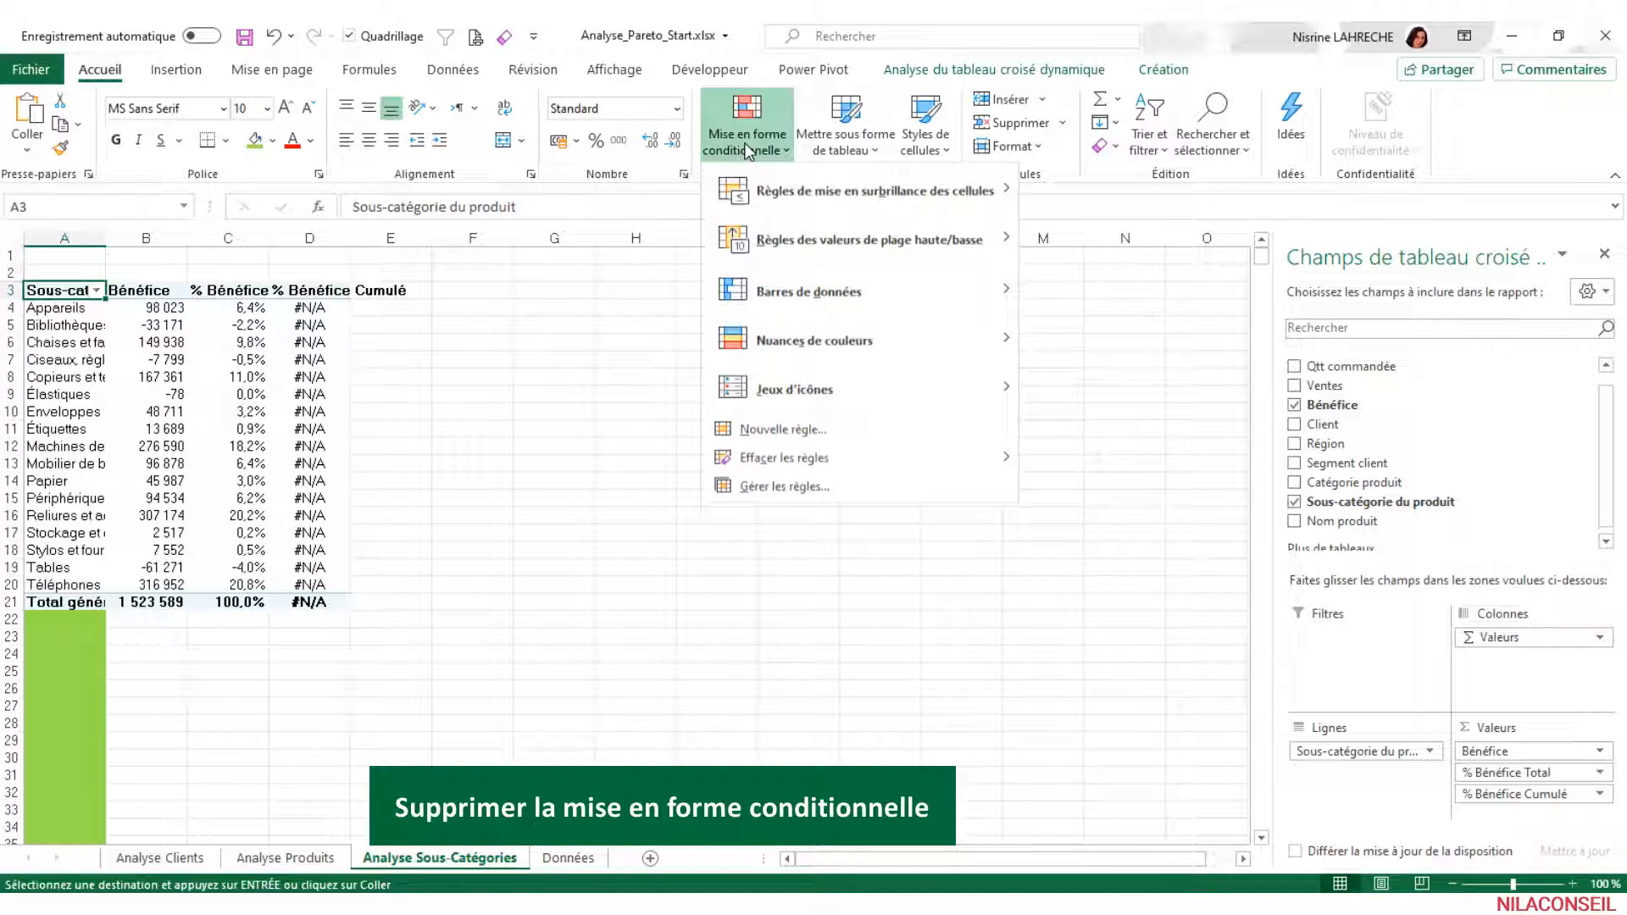
{"action": "left_click", "coordinate": [769, 494]}
{"action": "left_click", "coordinate": [574, 458]}
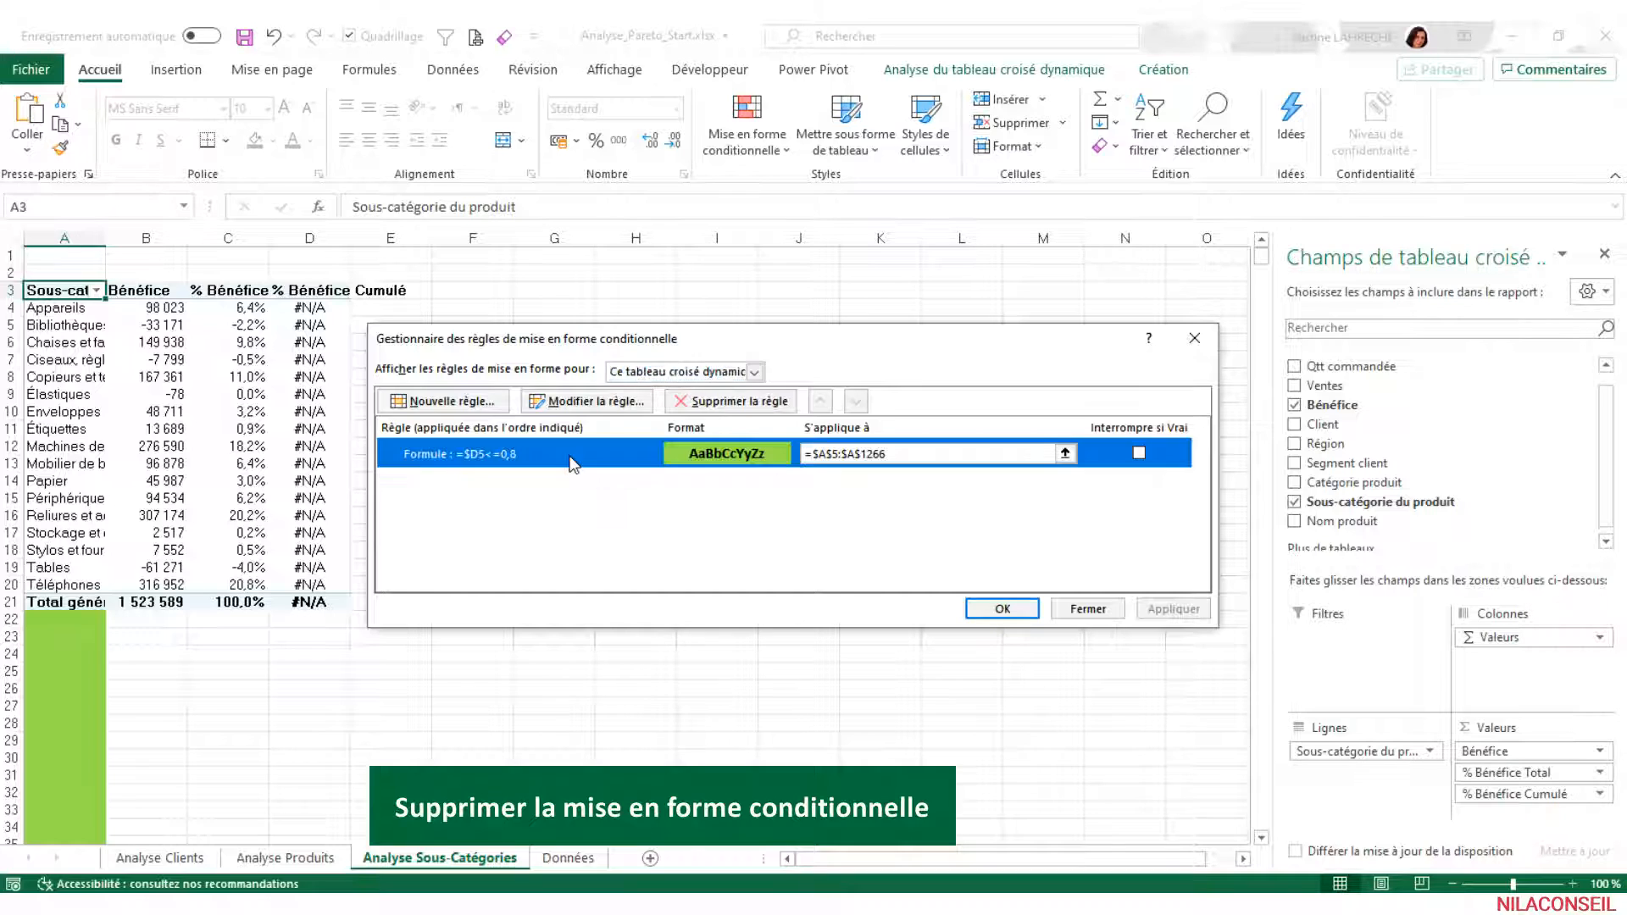
{"action": "left_click", "coordinate": [734, 402]}
{"action": "left_click", "coordinate": [1002, 608]}
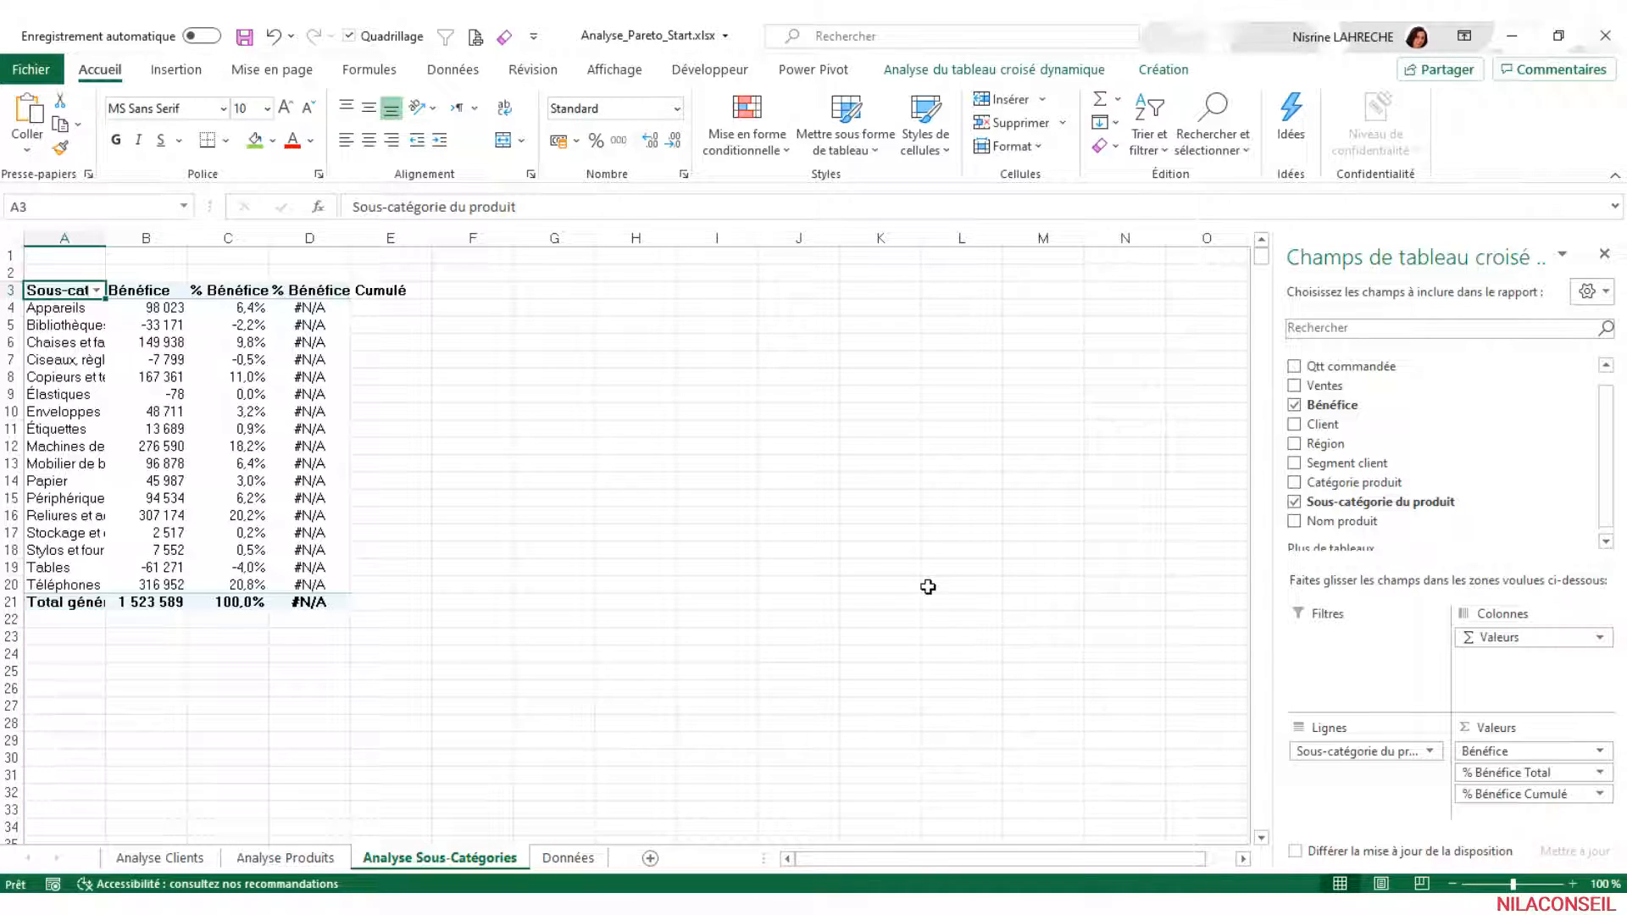
Fit column A to the sub-category names and sort the pivot table by Bénéfice from largest to smallest
{"action": "double_click", "coordinate": [105, 238]}
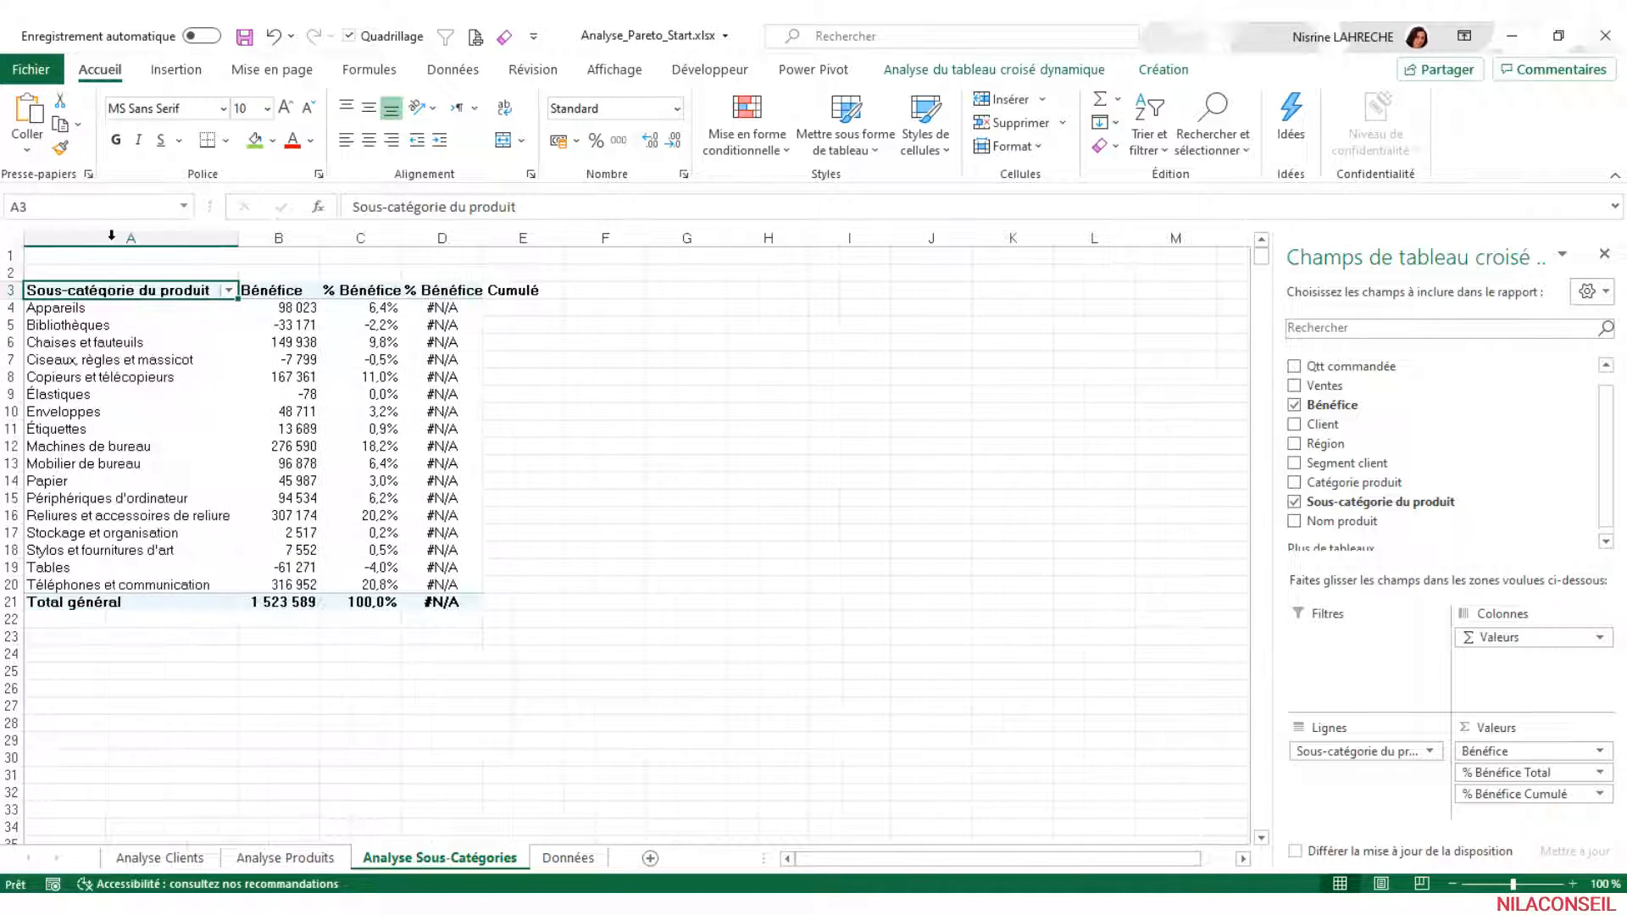
{"action": "left_click", "coordinate": [294, 308]}
{"action": "right_click", "coordinate": [295, 307]}
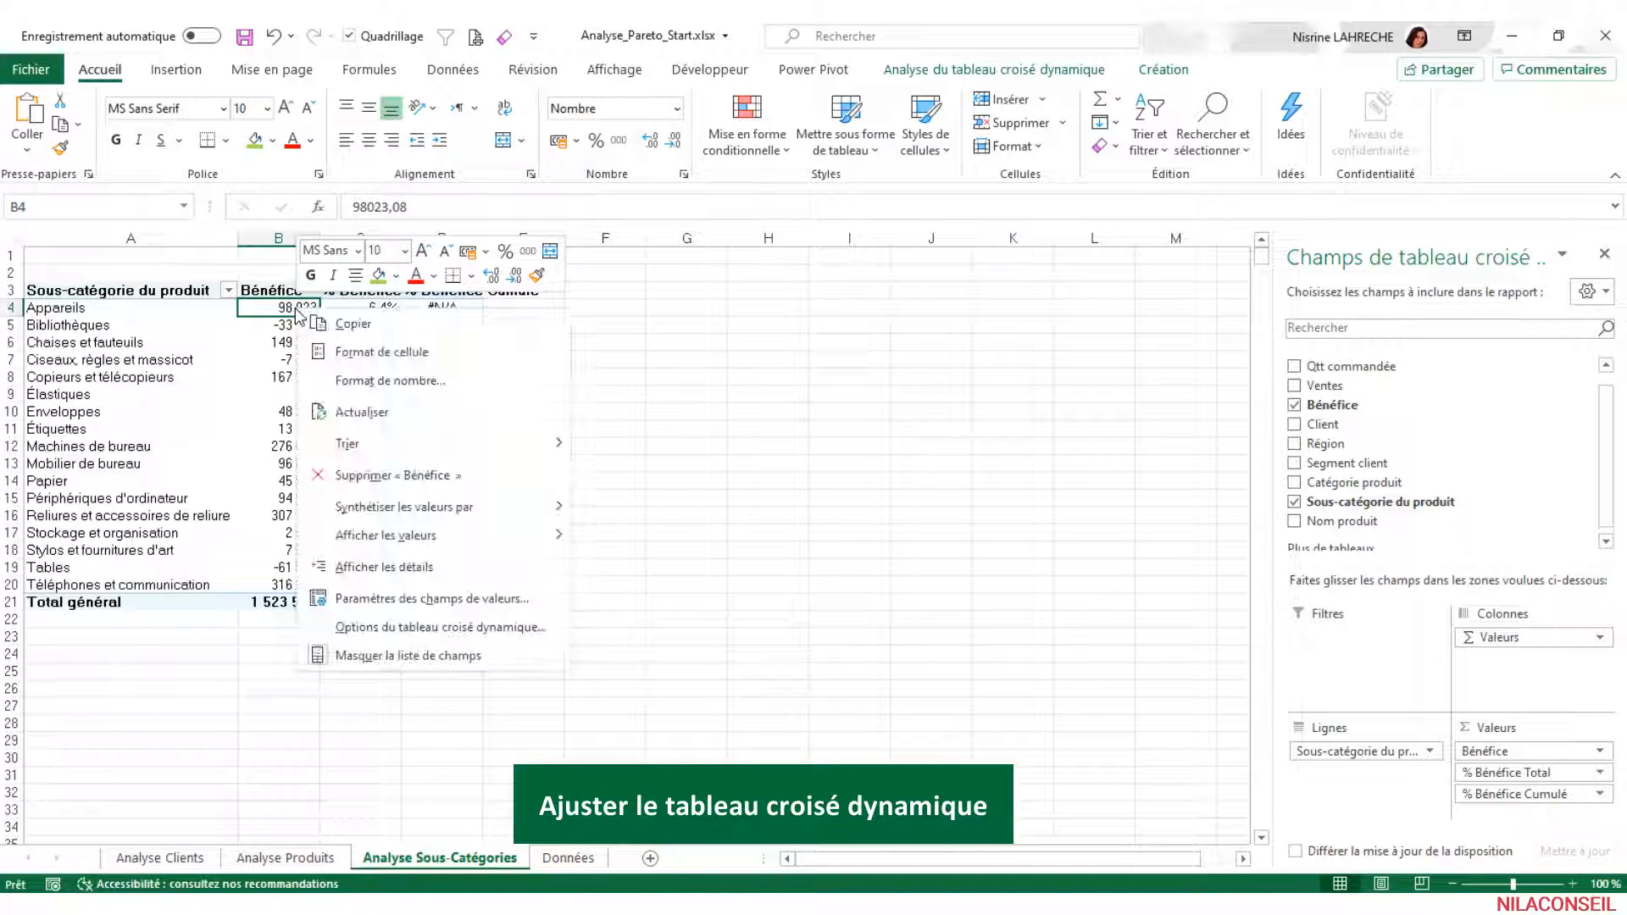
{"action": "mouse_move", "coordinate": [472, 456]}
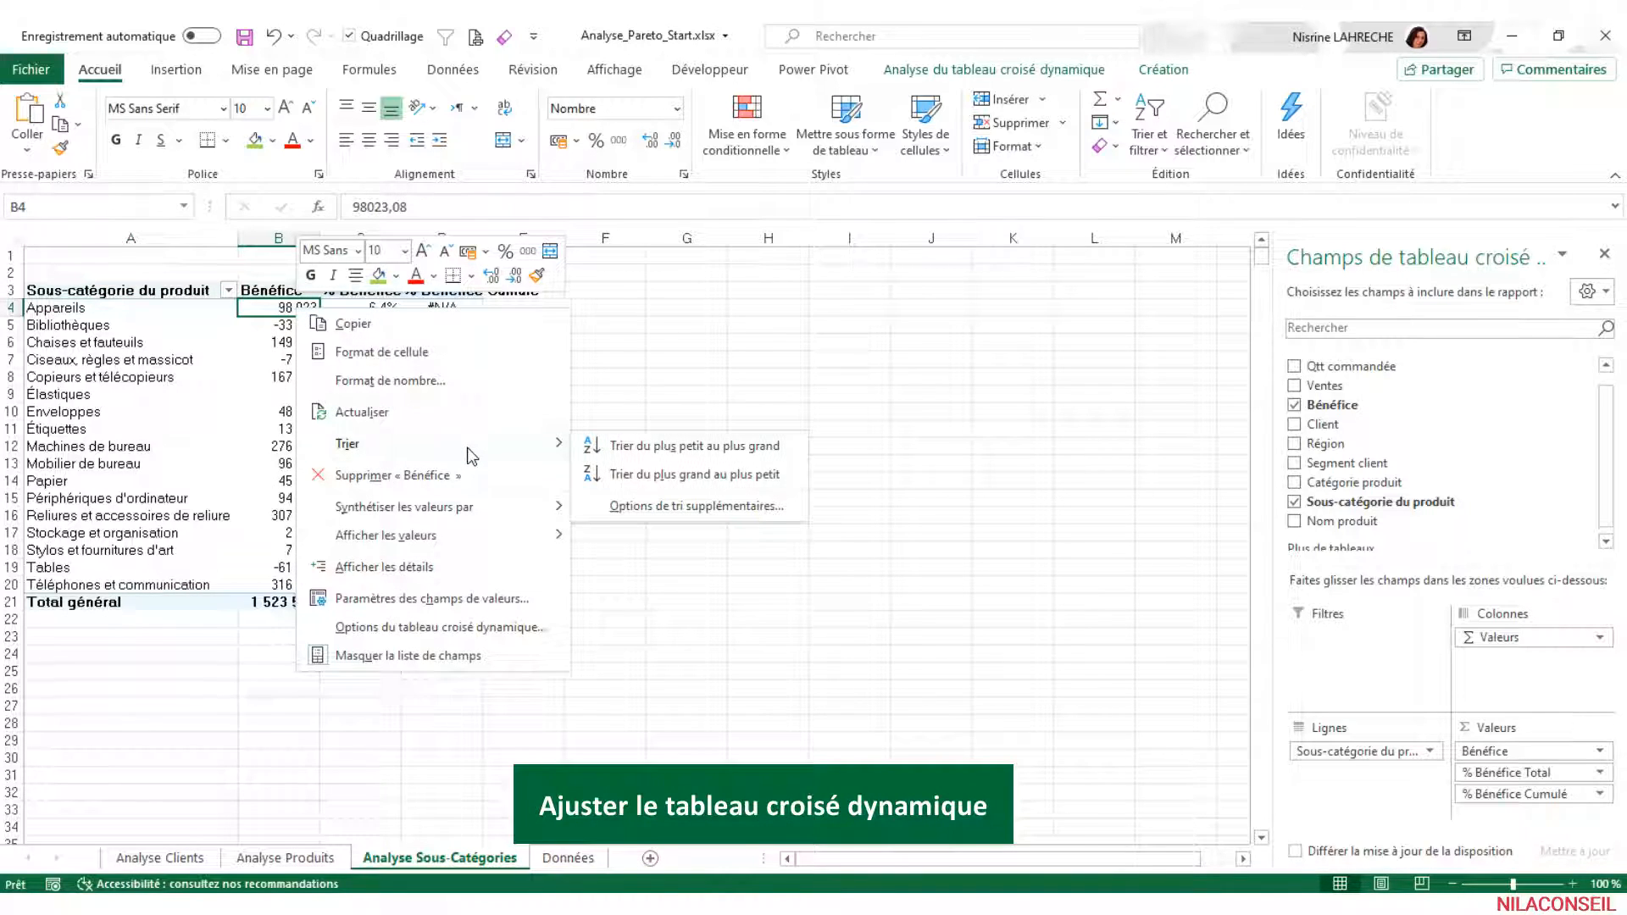
{"action": "left_click", "coordinate": [688, 476]}
Show the % Bénéfice Cumulé values as % résultat cumulé, using Sous-catégorie du produit as the base field
{"action": "left_click", "coordinate": [467, 309]}
{"action": "right_click", "coordinate": [468, 312]}
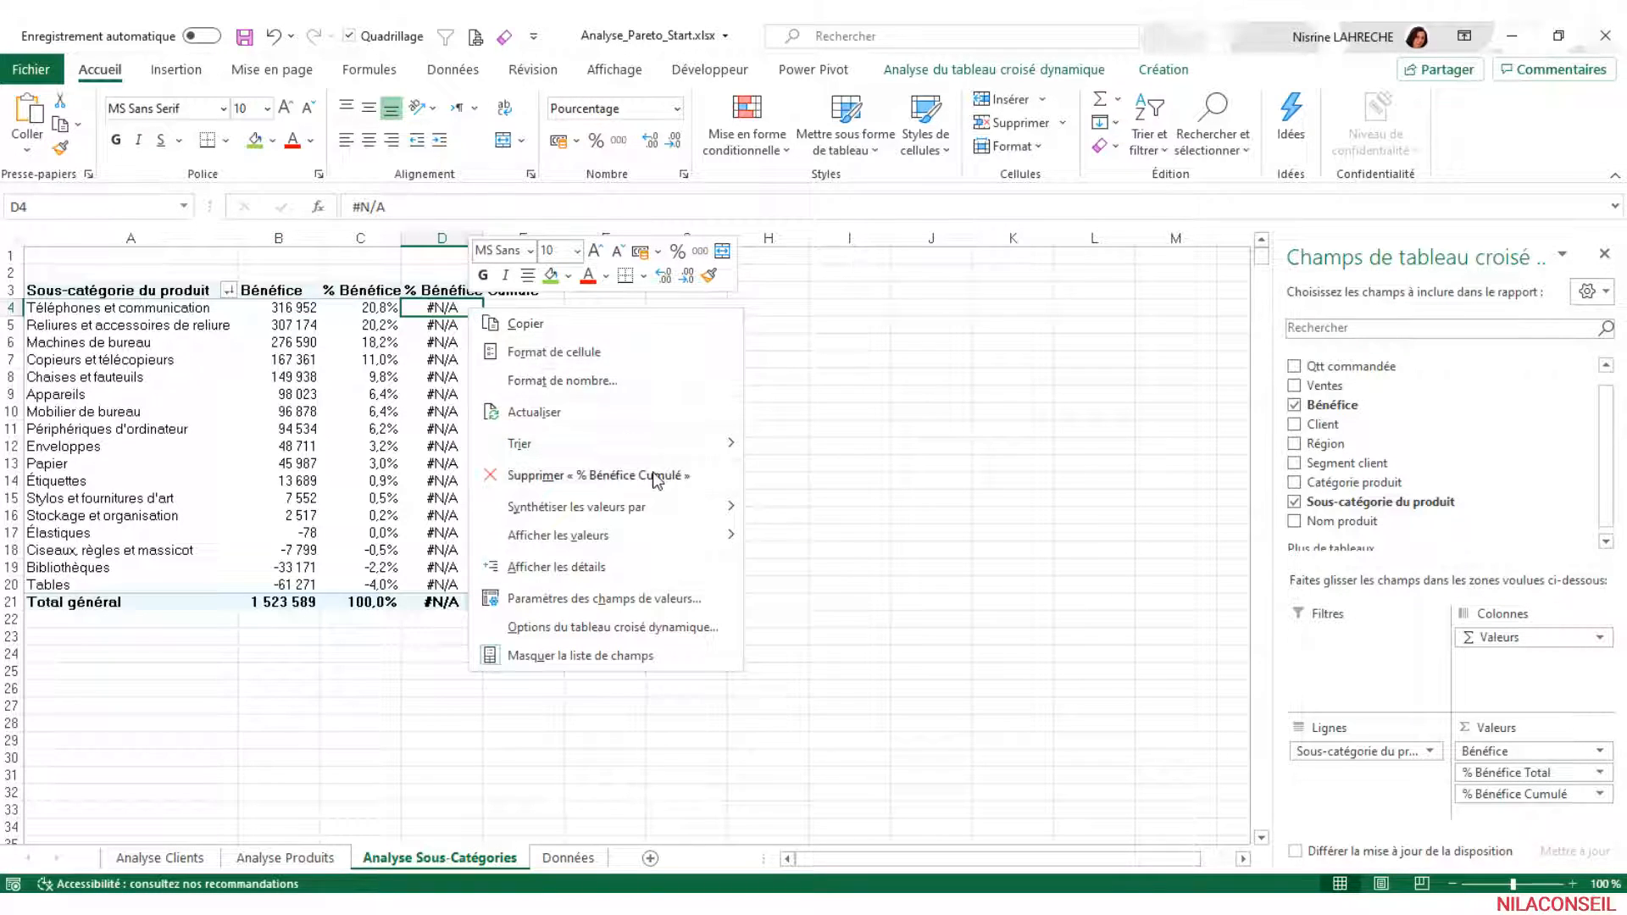
{"action": "mouse_move", "coordinate": [651, 533]}
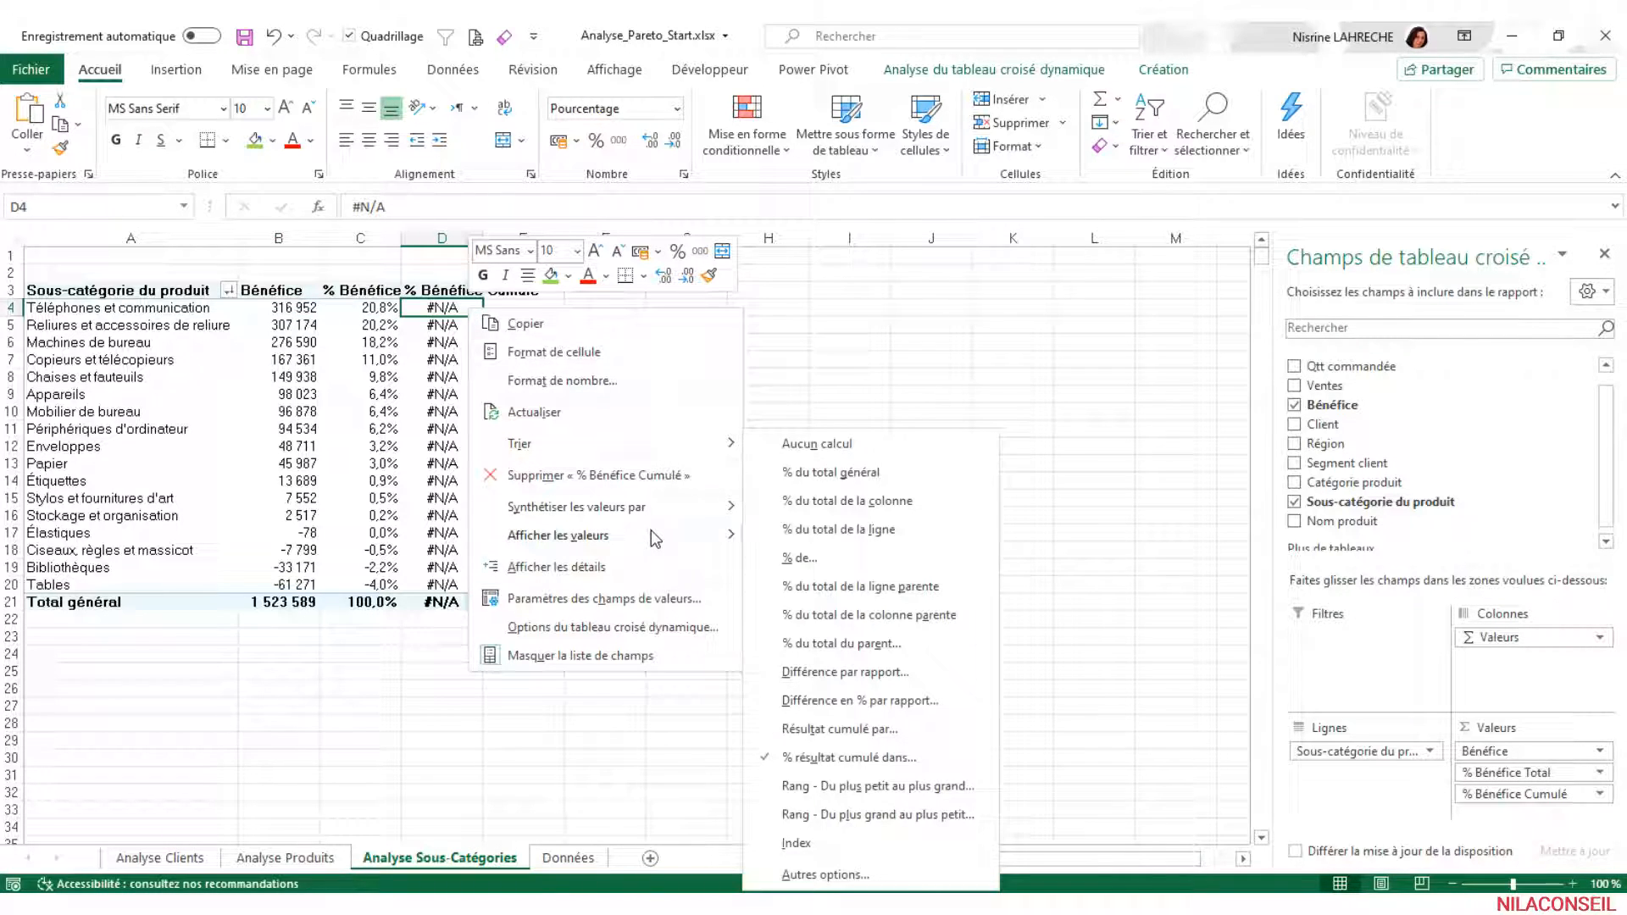
{"action": "left_click", "coordinate": [886, 757]}
{"action": "left_click_drag", "start_coordinate": [769, 443], "coordinate": [454, 376]}
{"action": "left_click", "coordinate": [520, 421]}
{"action": "left_click", "coordinate": [520, 440]}
{"action": "left_click", "coordinate": [508, 445]}
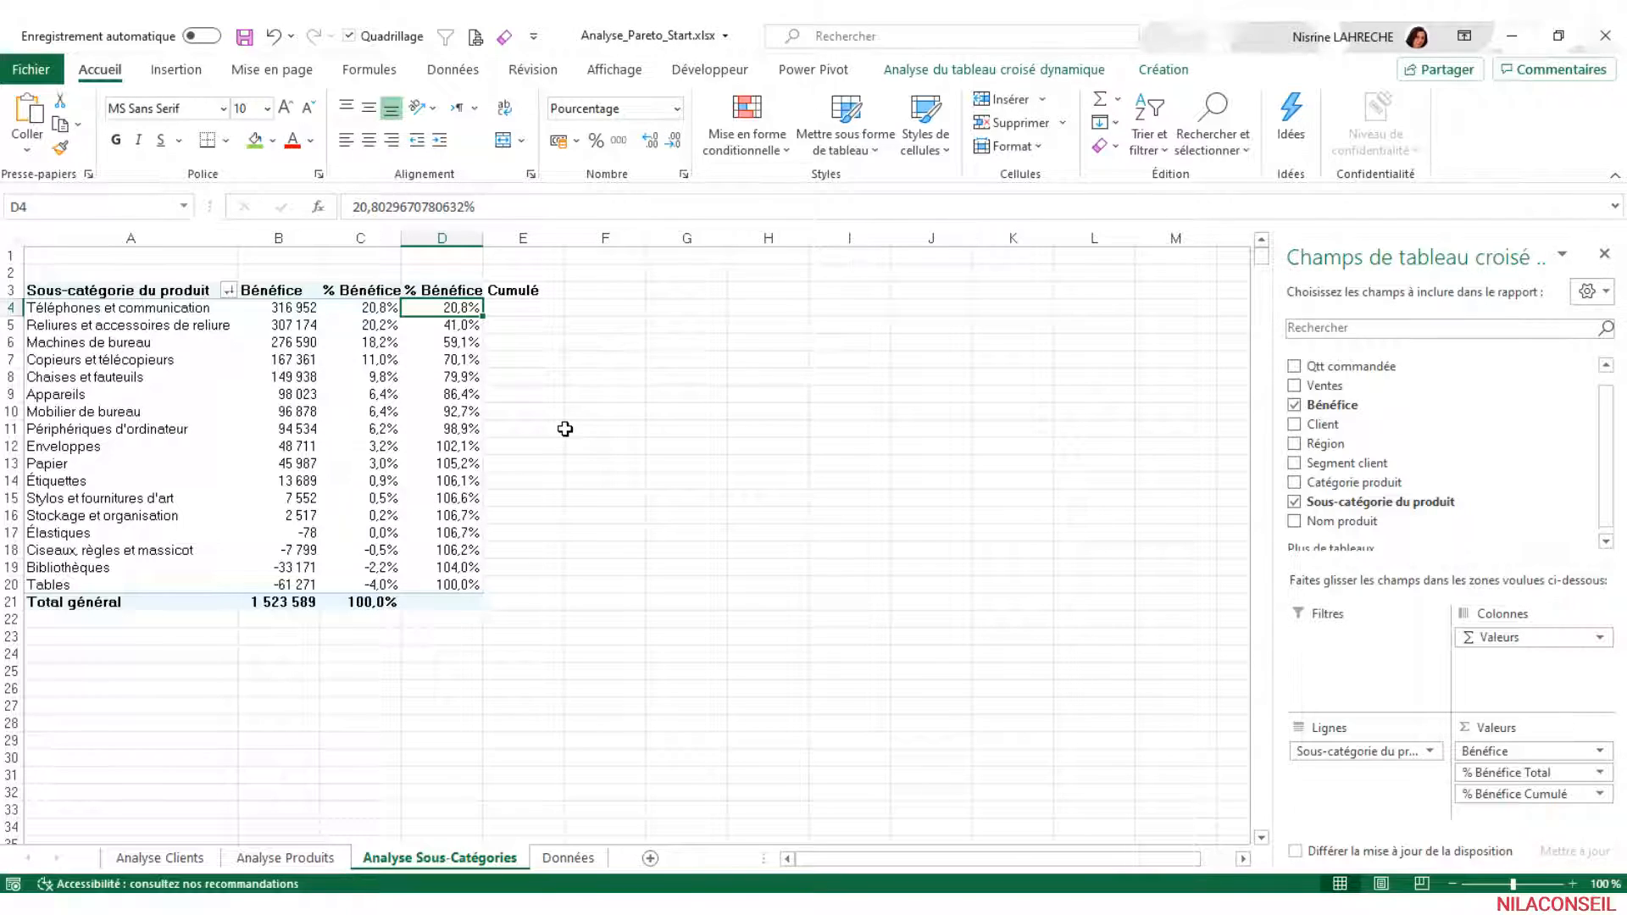
Select the sub-categories that make up 80% of profit for review, and remove % Bénéfice Total from the pivot values
{"action": "left_click_drag", "start_coordinate": [450, 308], "coordinate": [129, 382]}
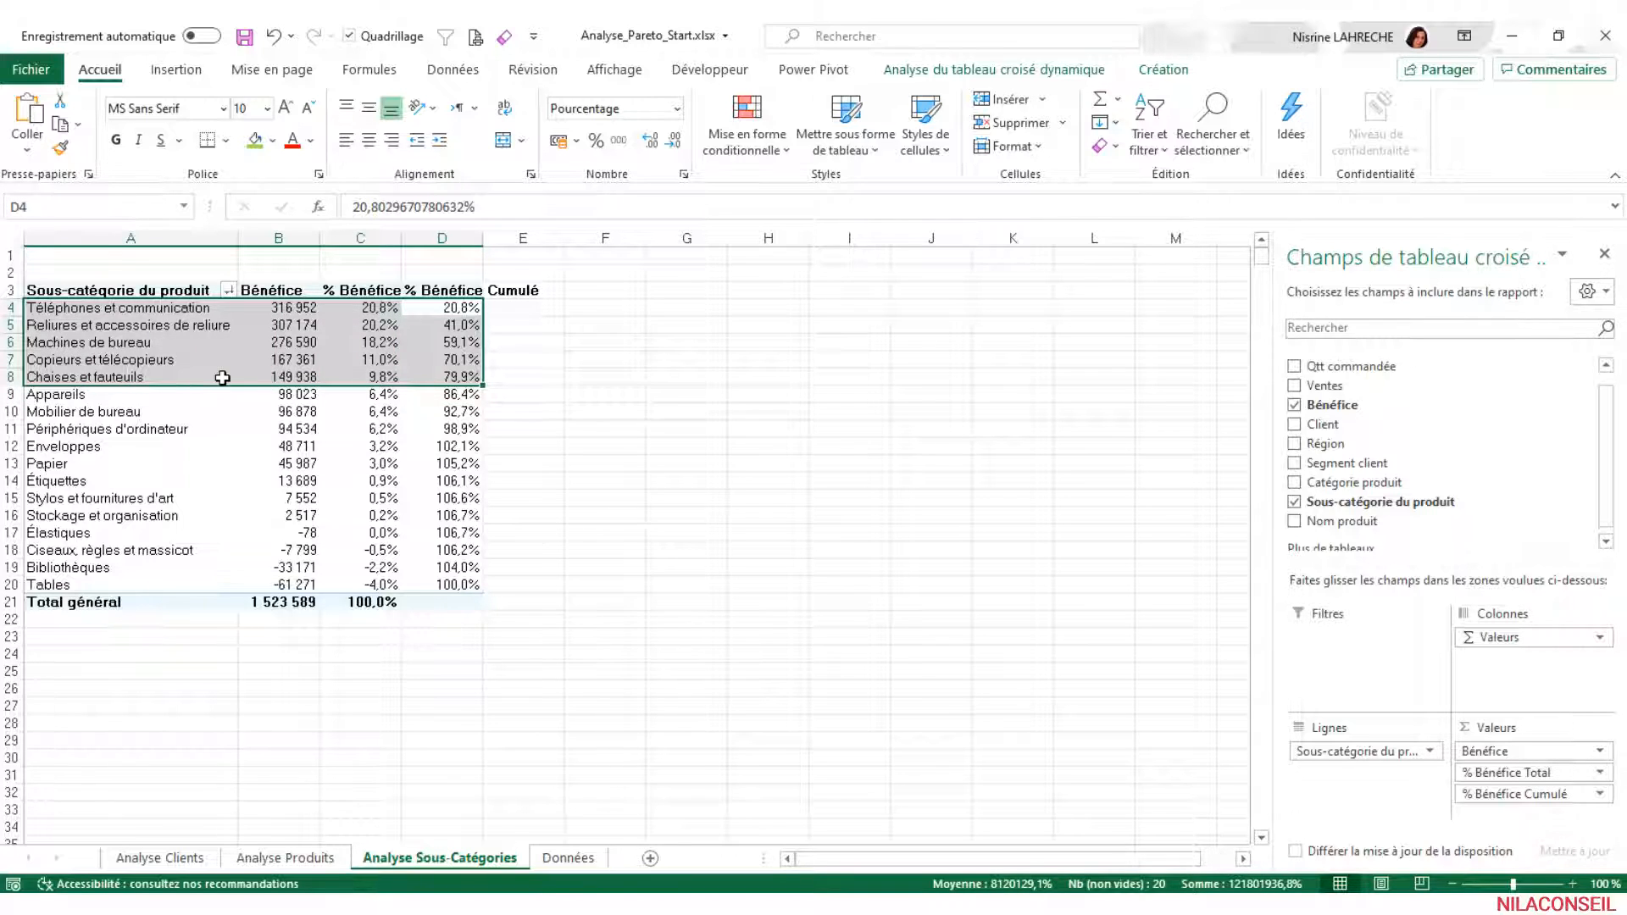
{"action": "left_click", "coordinate": [286, 308]}
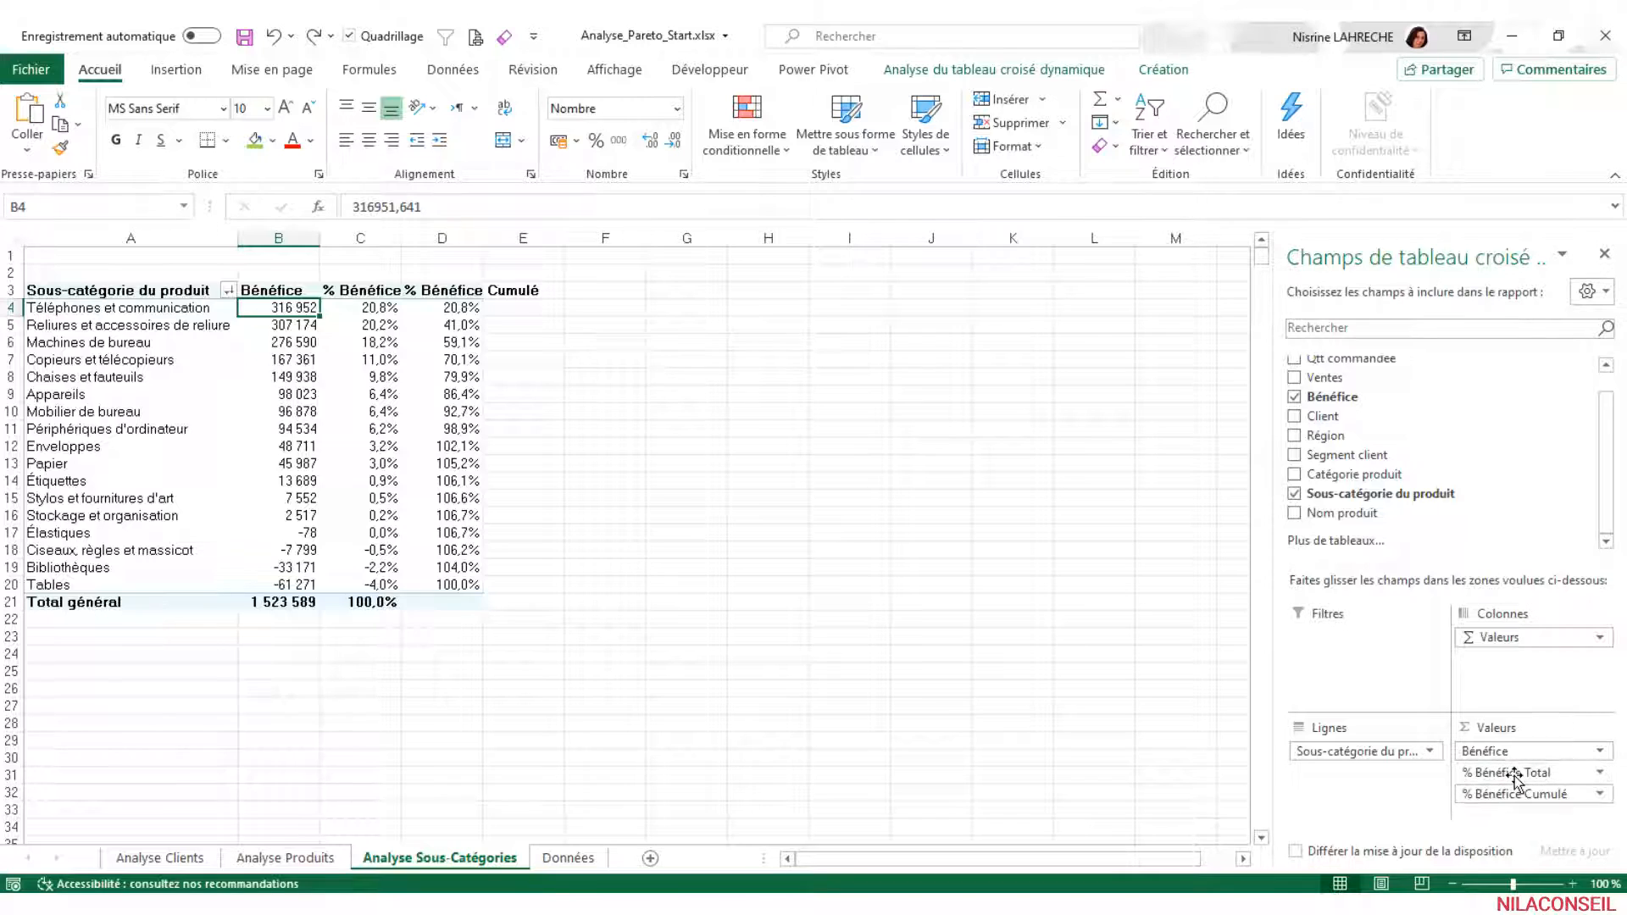
{"action": "left_click_drag", "start_coordinate": [1514, 778], "coordinate": [1496, 456]}
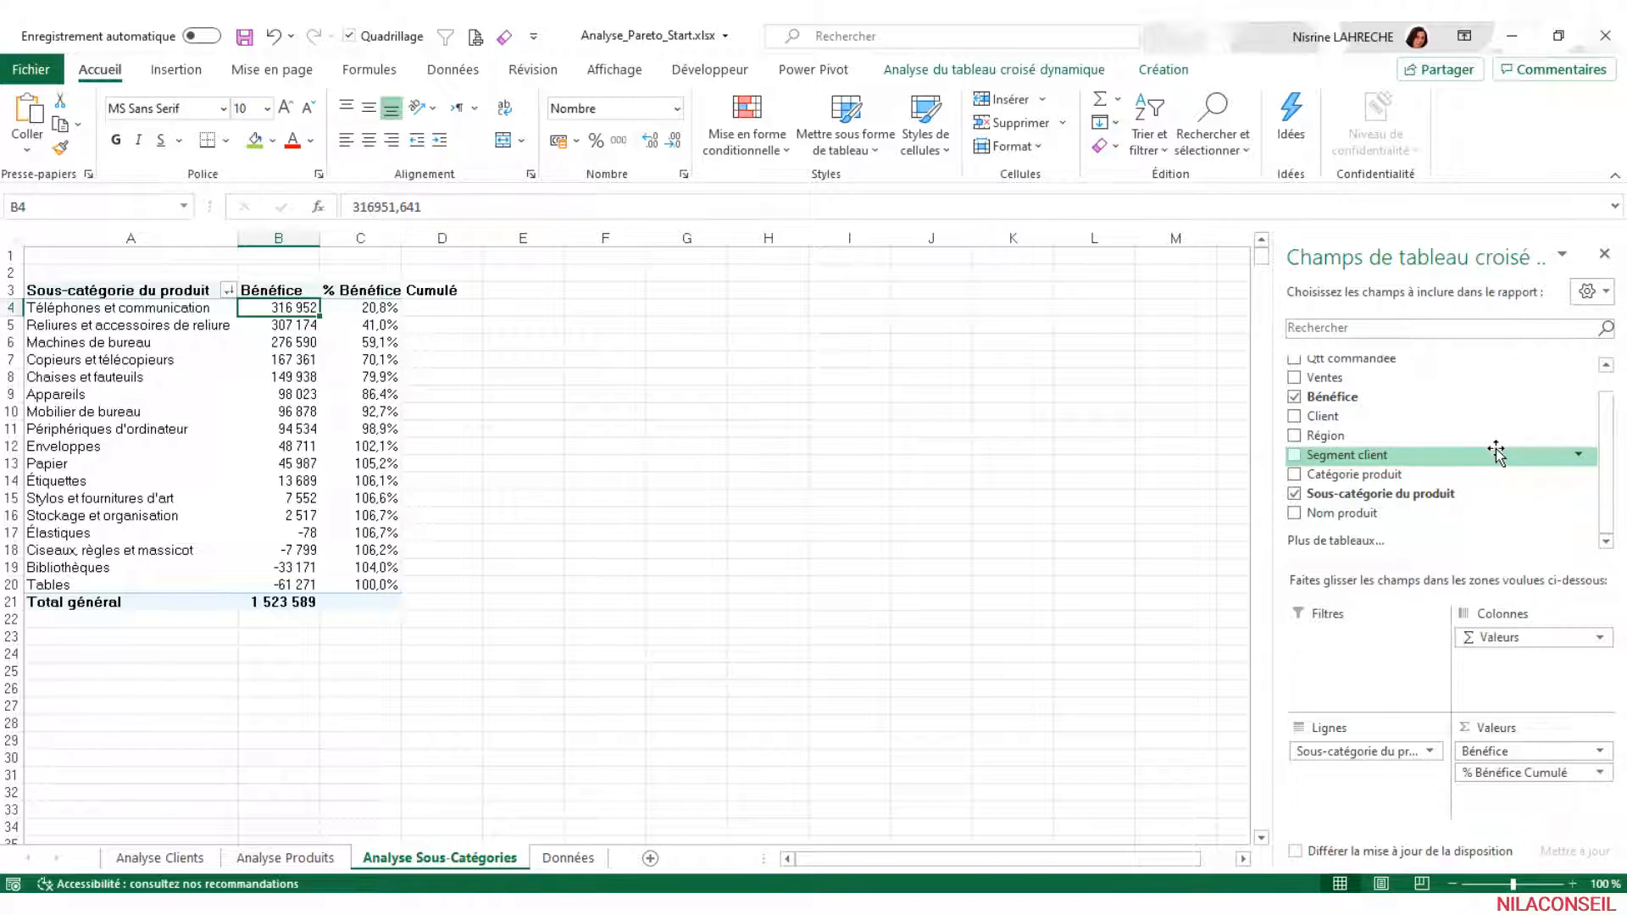
Insert a combo chart with Bénéfice as clustered columns and % Bénéfice Cumulé as a secondary-axis line, and place it beside the pivot table
{"action": "left_click", "coordinate": [176, 71]}
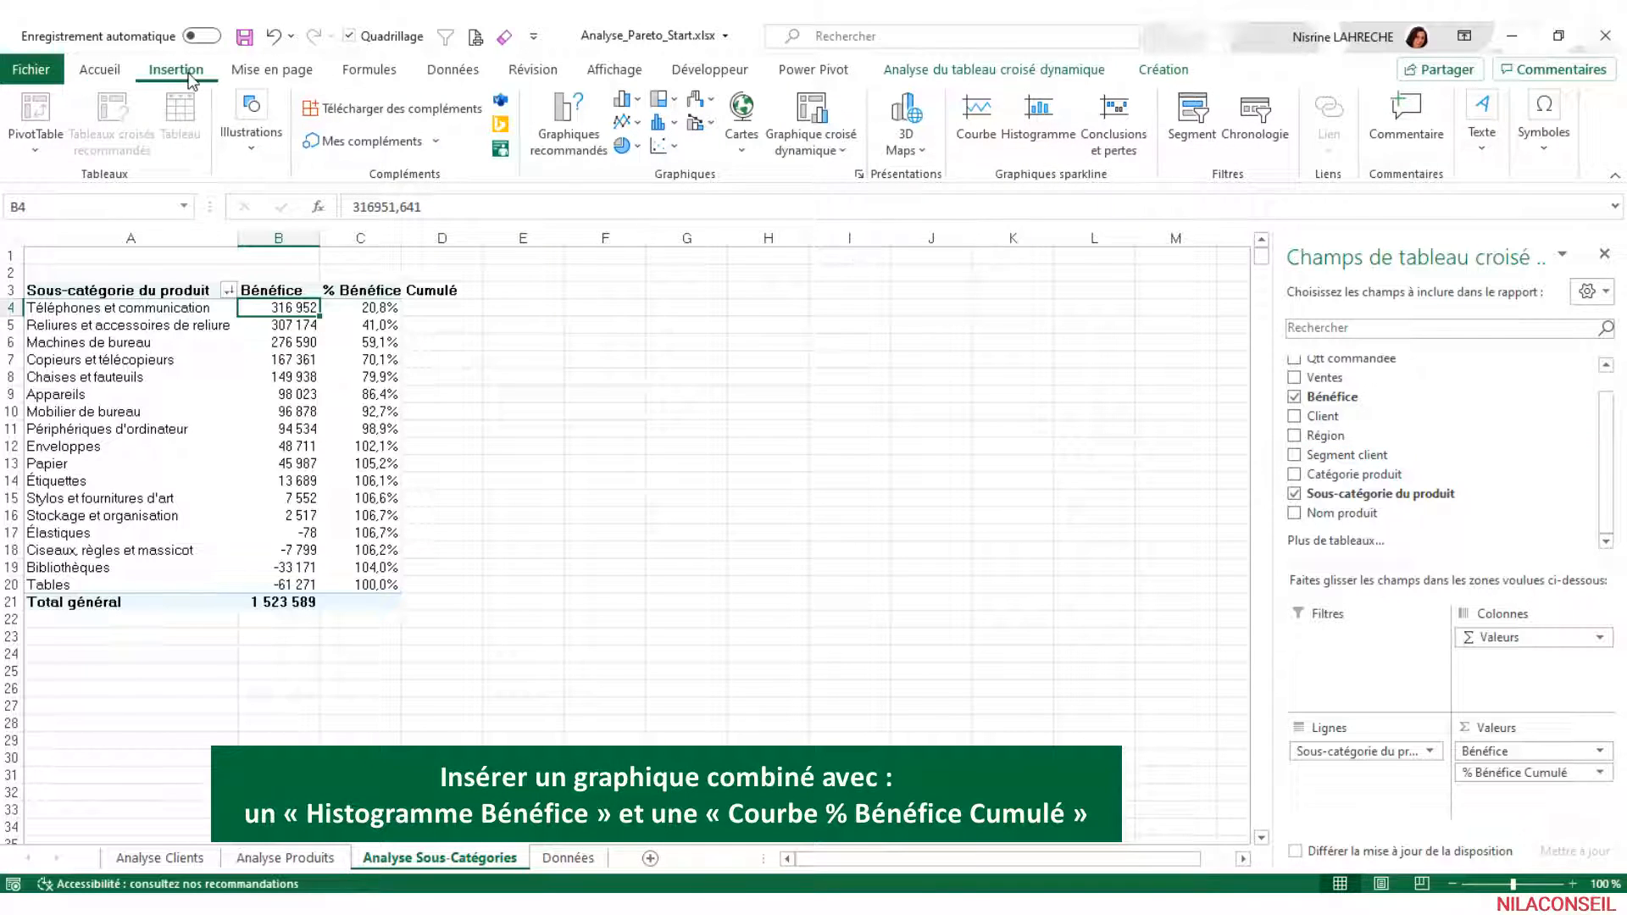
{"action": "left_click", "coordinate": [859, 175]}
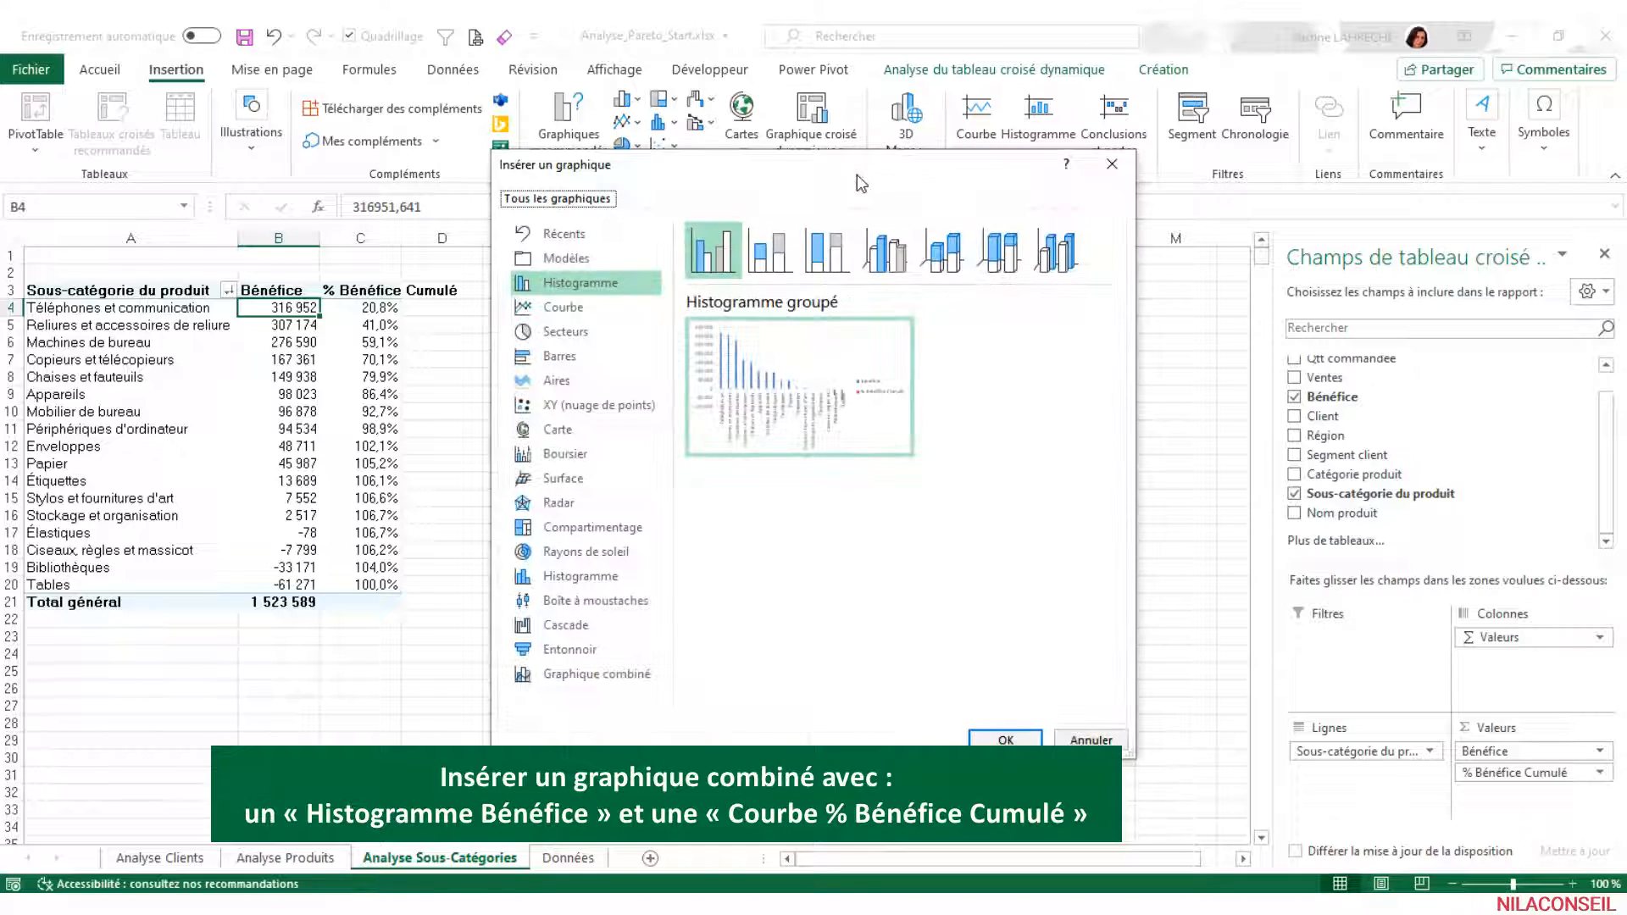
{"action": "left_click", "coordinate": [594, 673]}
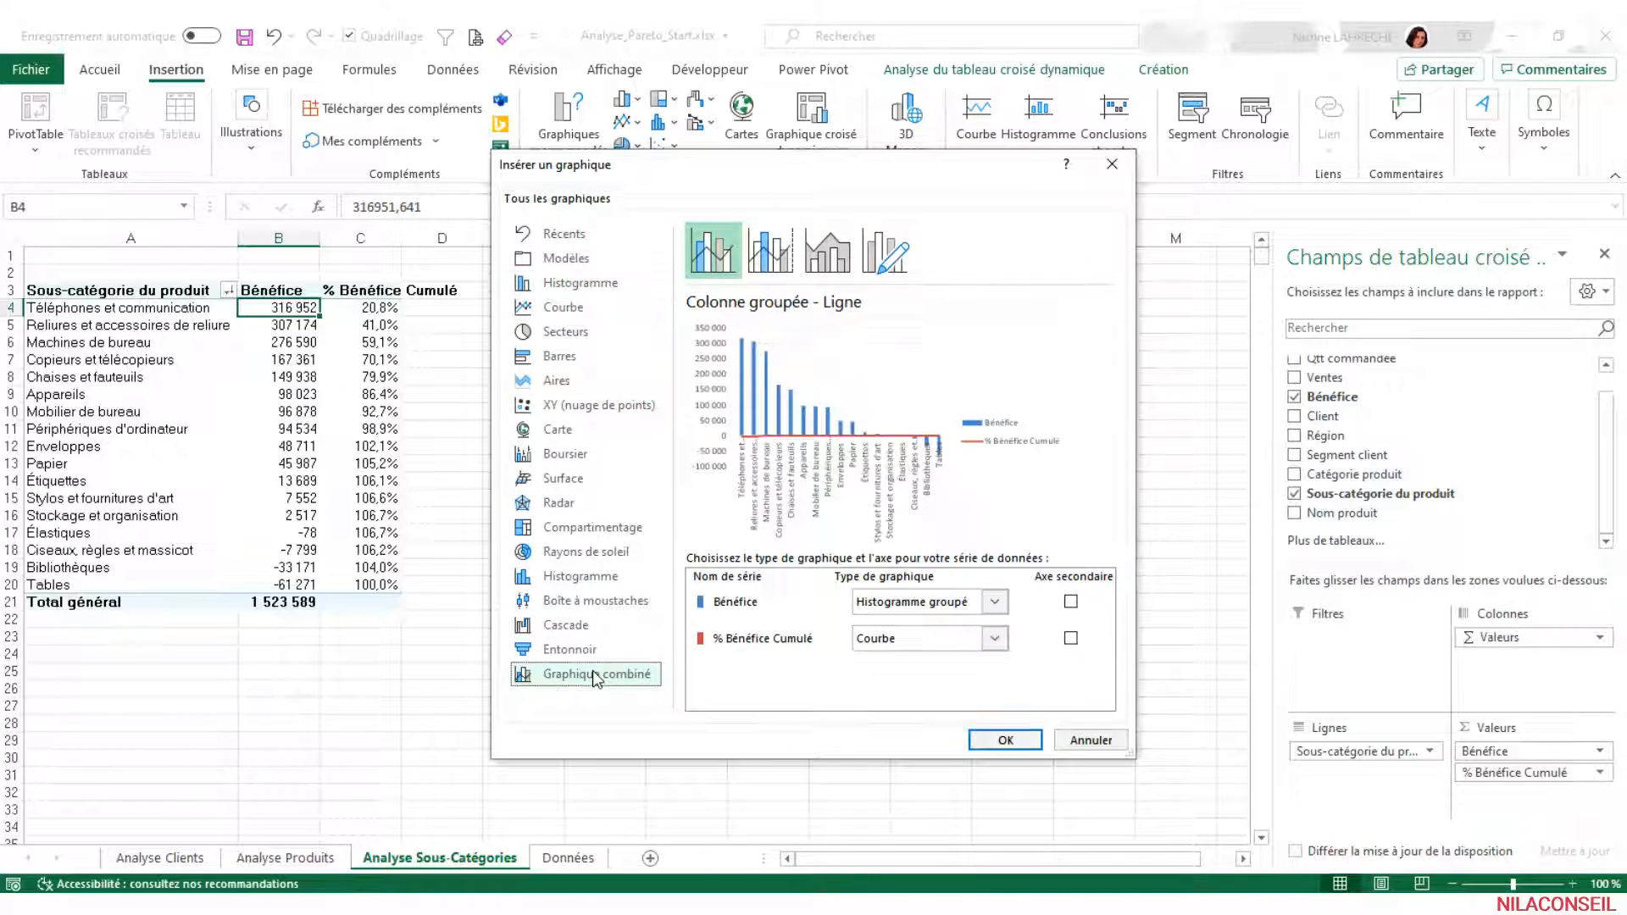
{"action": "left_click", "coordinate": [1071, 640]}
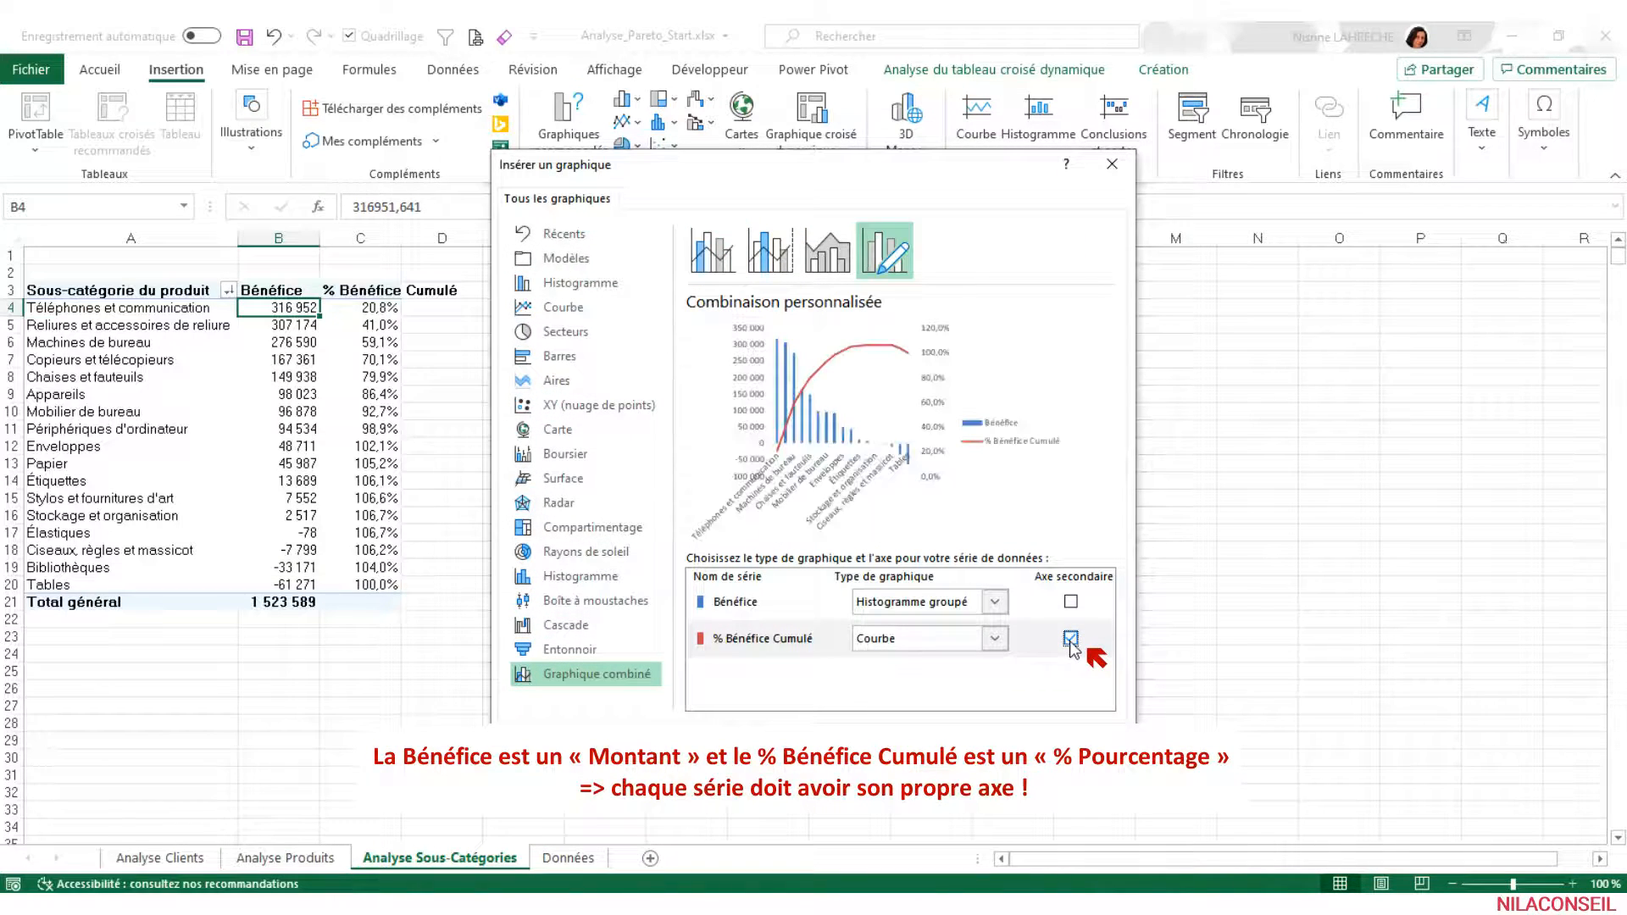
{"action": "left_click", "coordinate": [999, 743]}
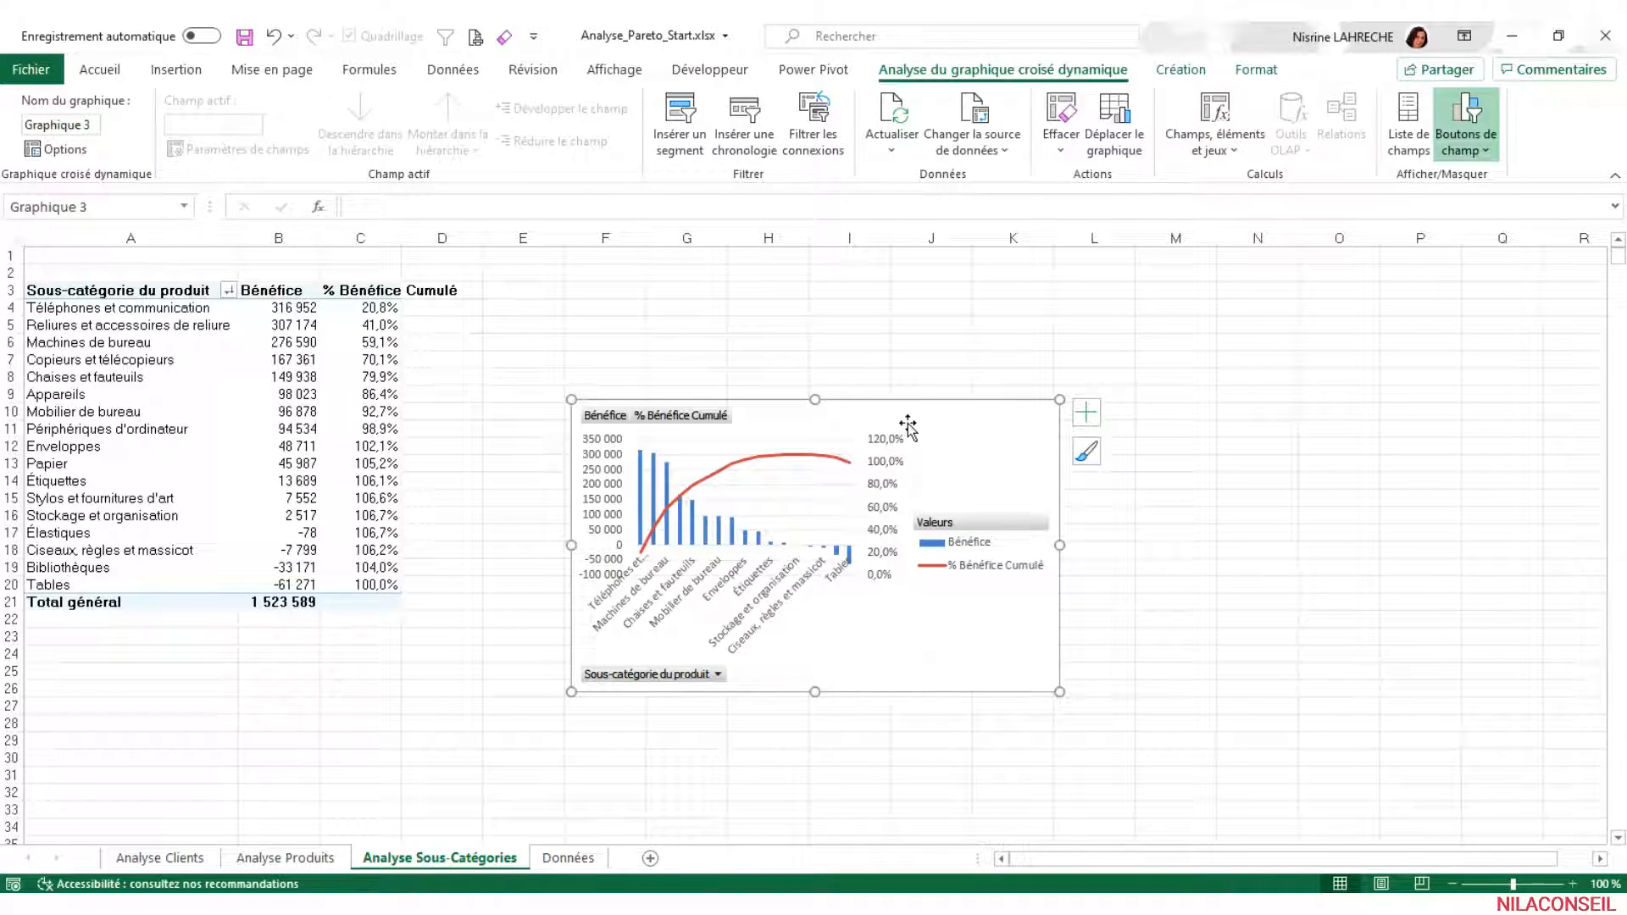
{"action": "left_click_drag", "start_coordinate": [919, 410], "coordinate": [802, 311]}
Hide all field buttons on the pivot chart and position its legend at the top
{"action": "left_click", "coordinate": [1461, 117]}
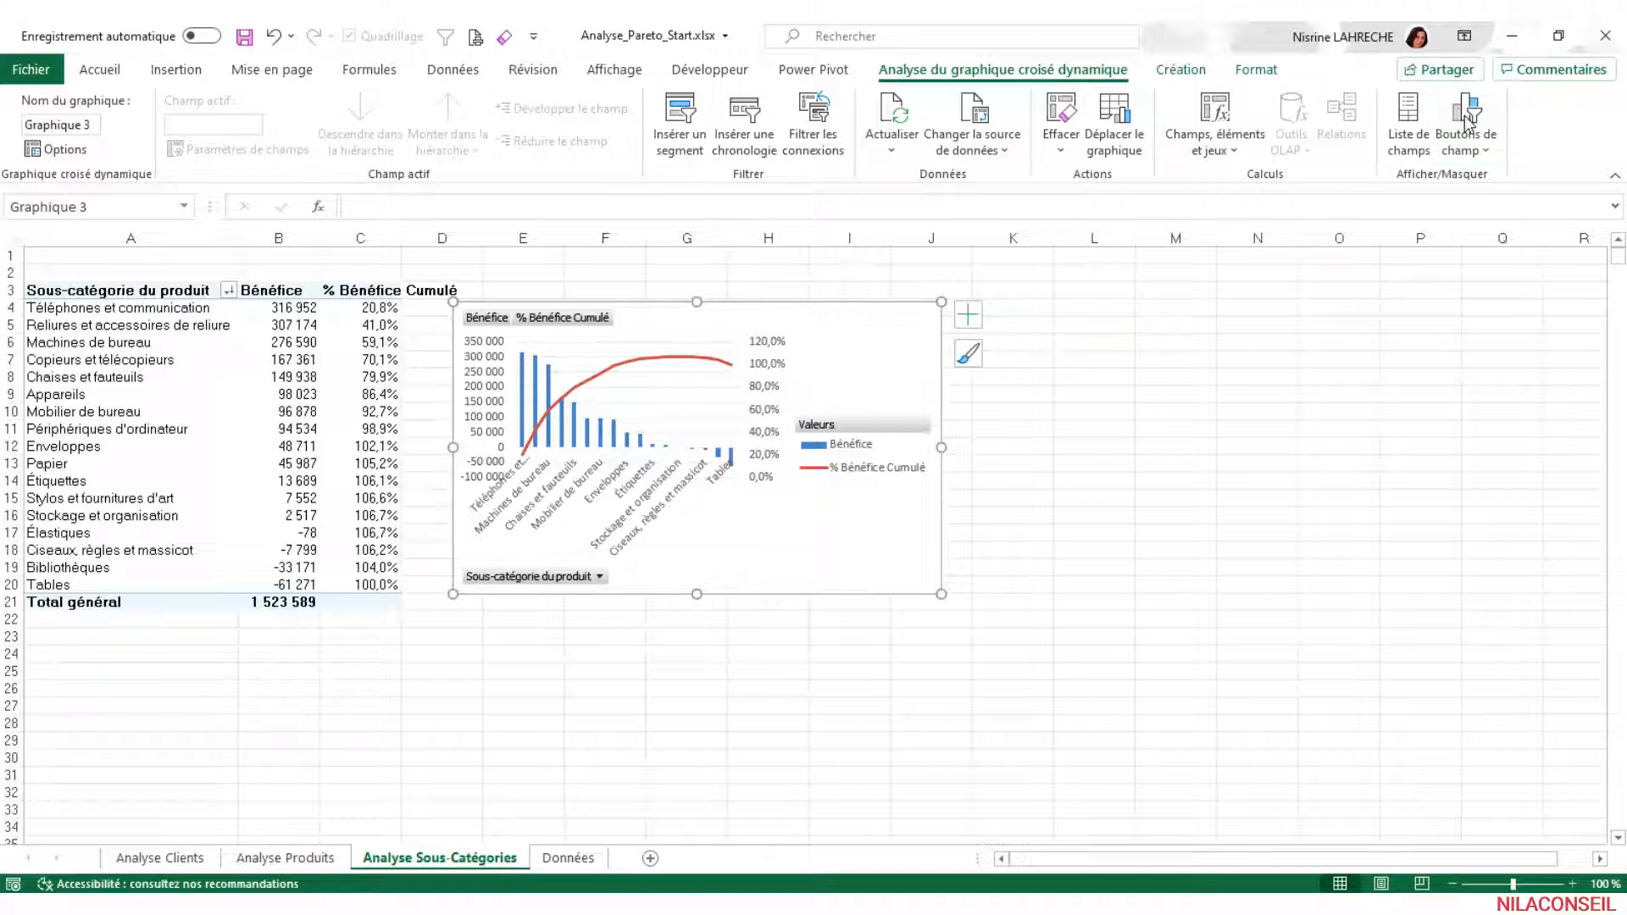
{"action": "left_click", "coordinate": [884, 465]}
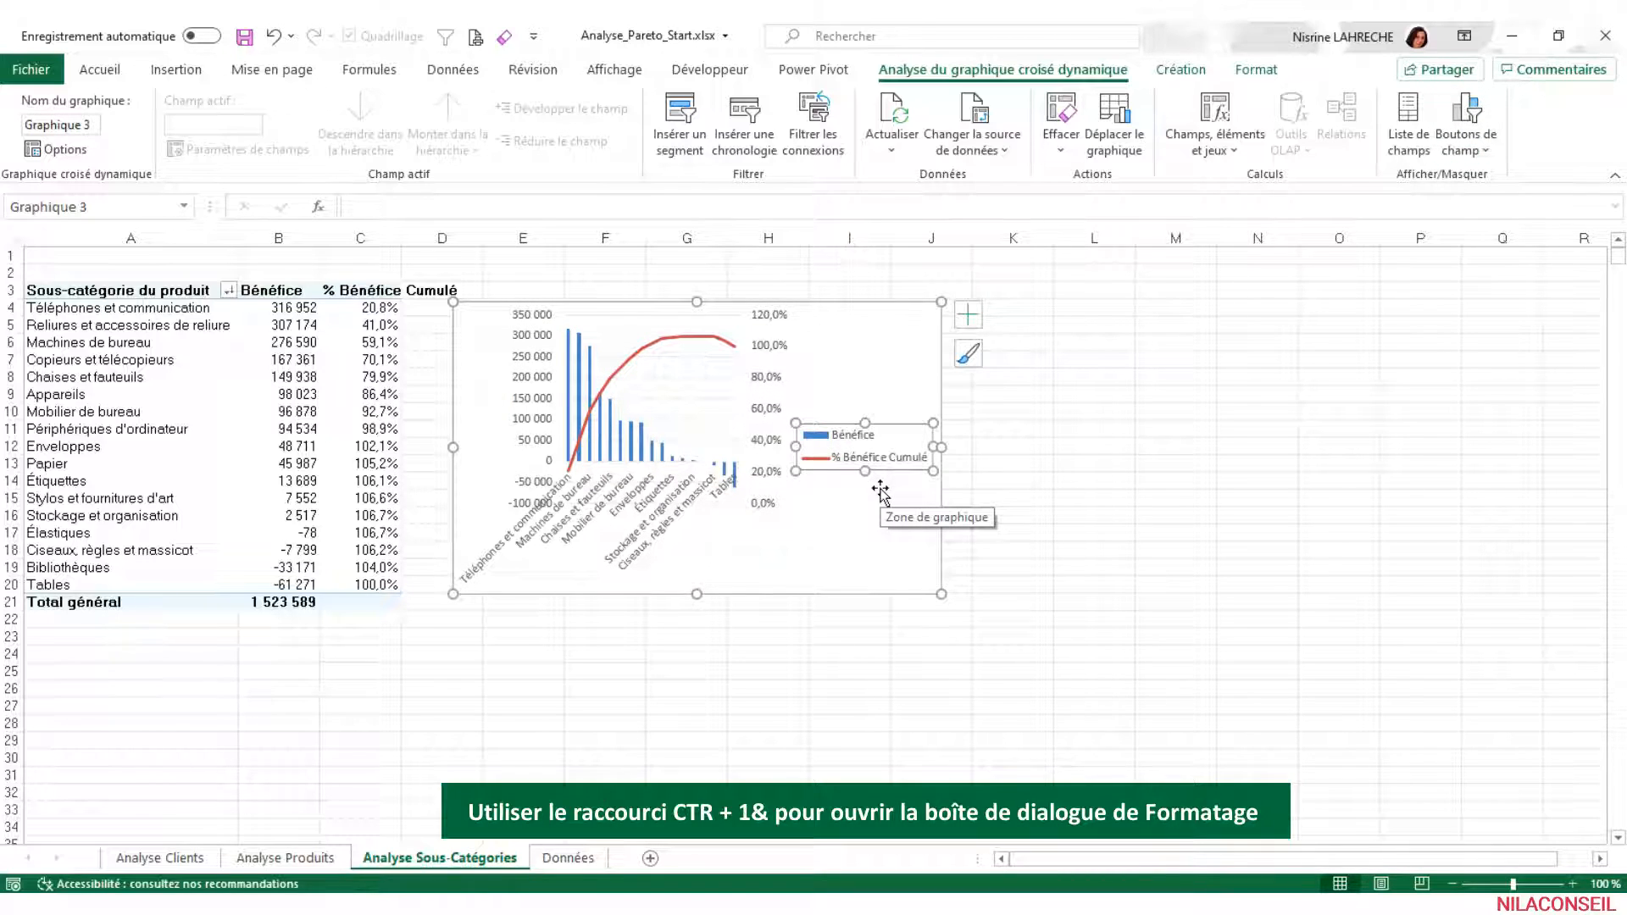
{"action": "key", "text": "ctrl+1"}
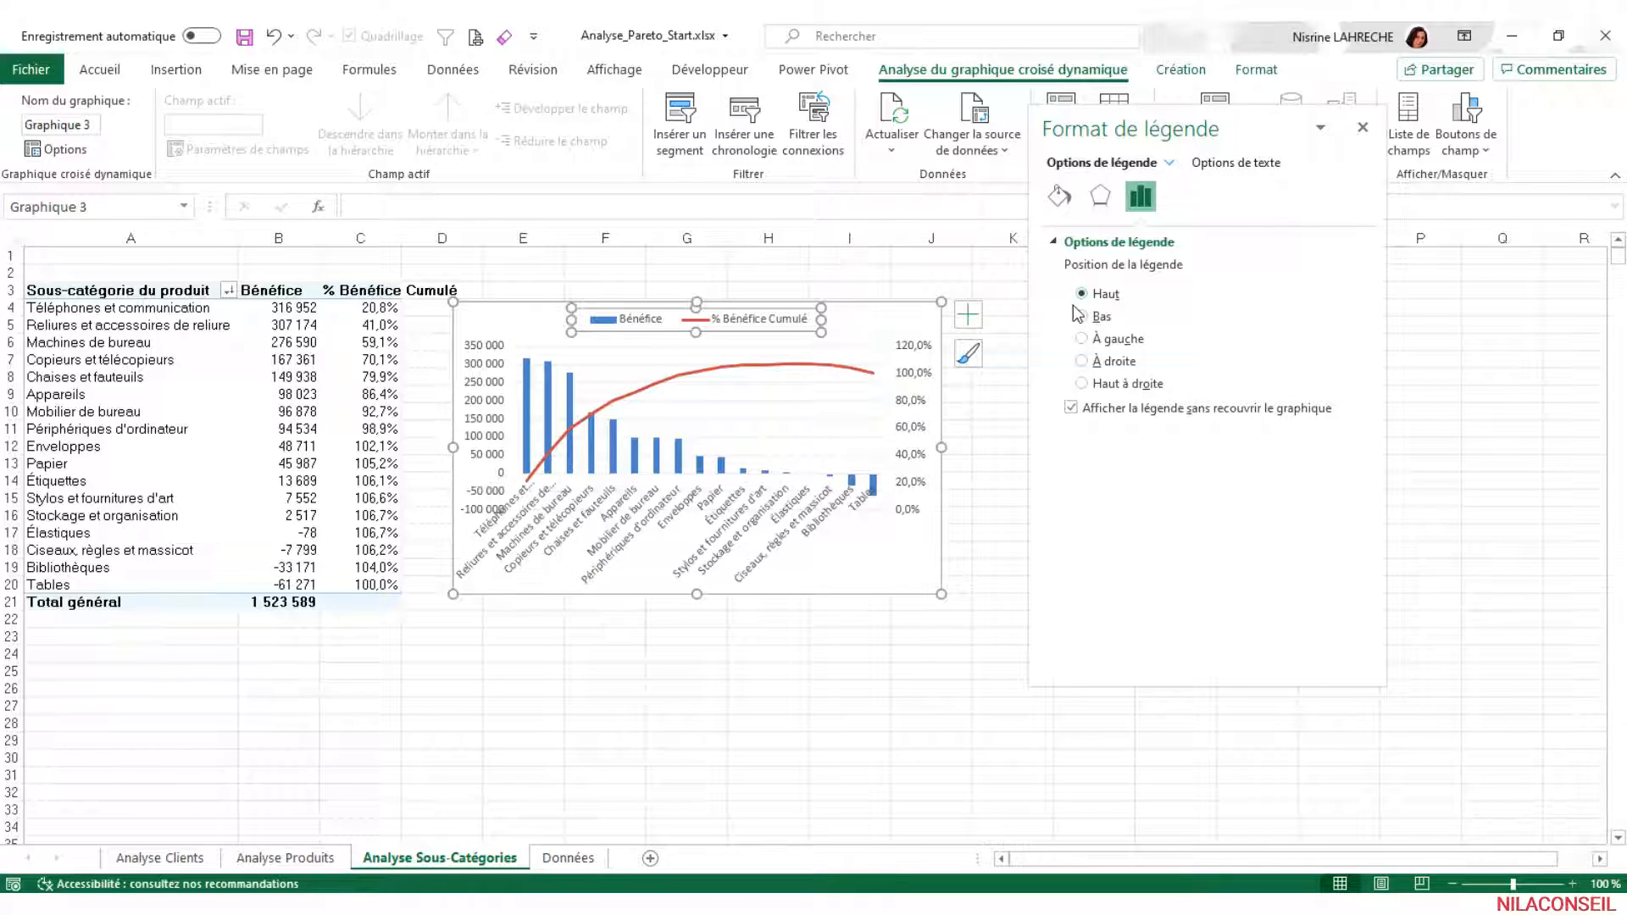
Set the display units of the chart's Bénéfice axis to Milliers
{"action": "left_click", "coordinate": [501, 363]}
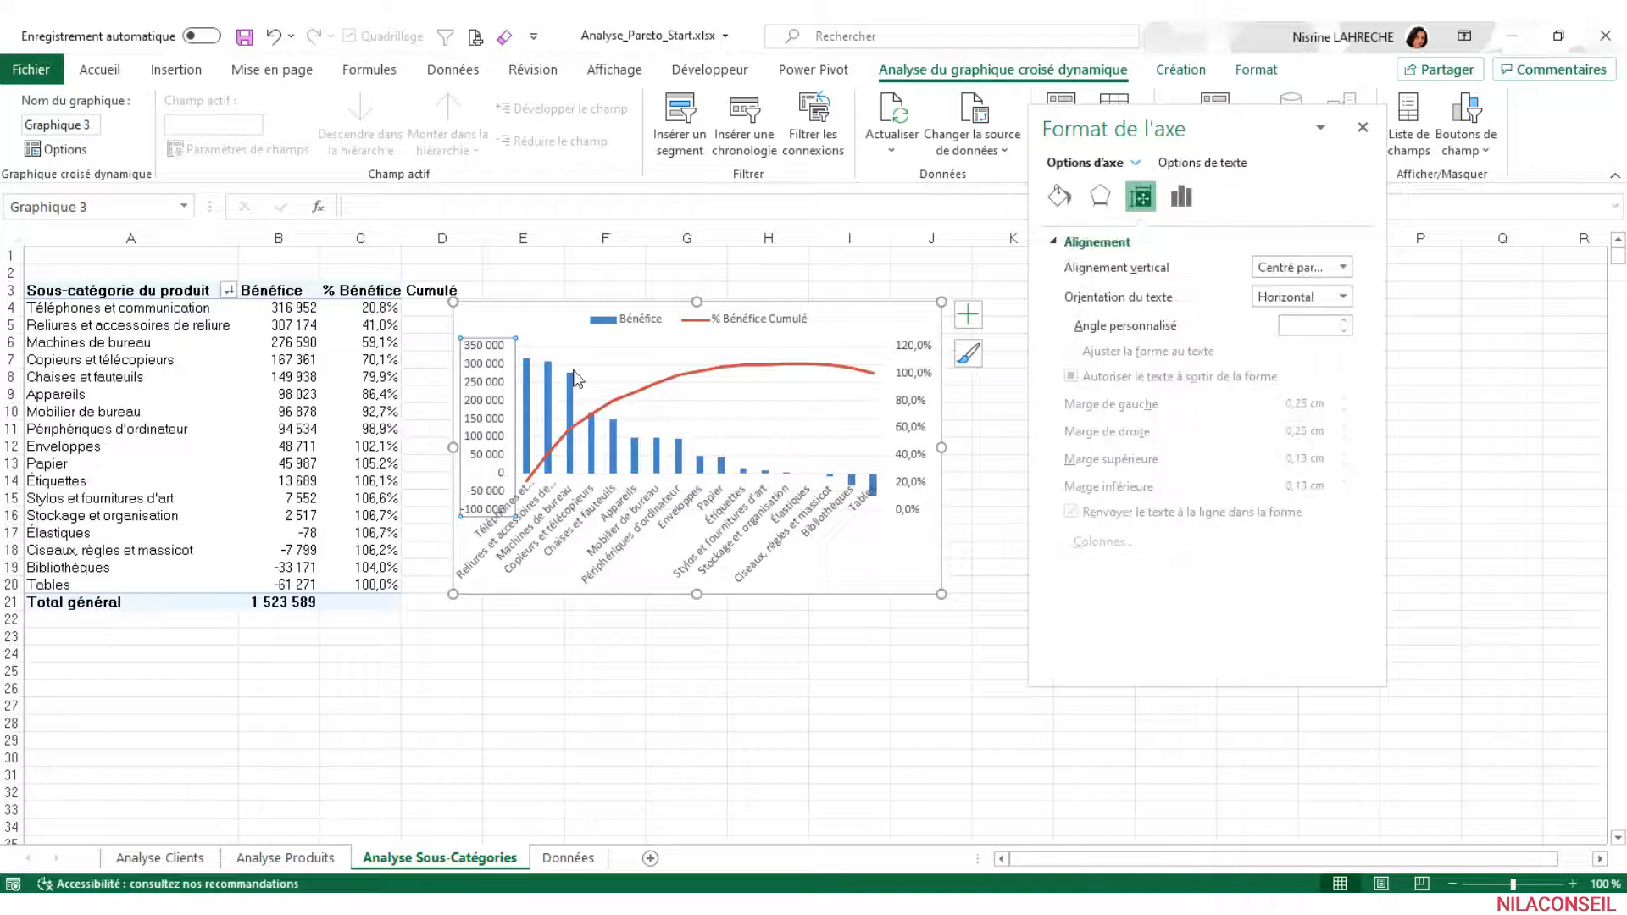
{"action": "left_click", "coordinate": [1181, 197]}
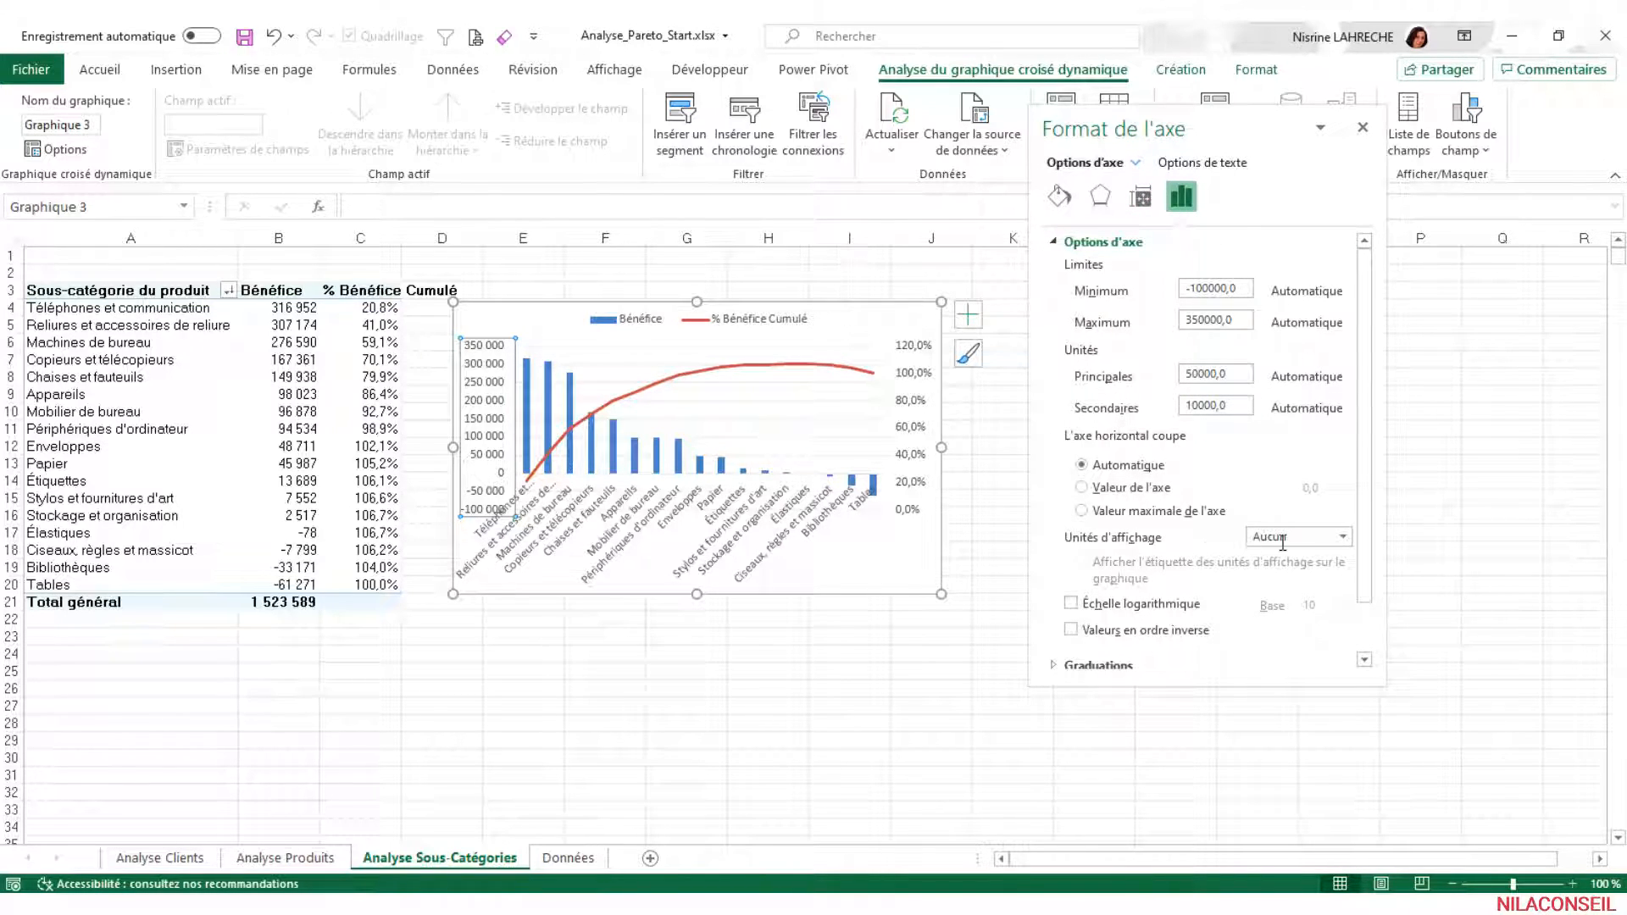
{"action": "left_click", "coordinate": [1343, 538]}
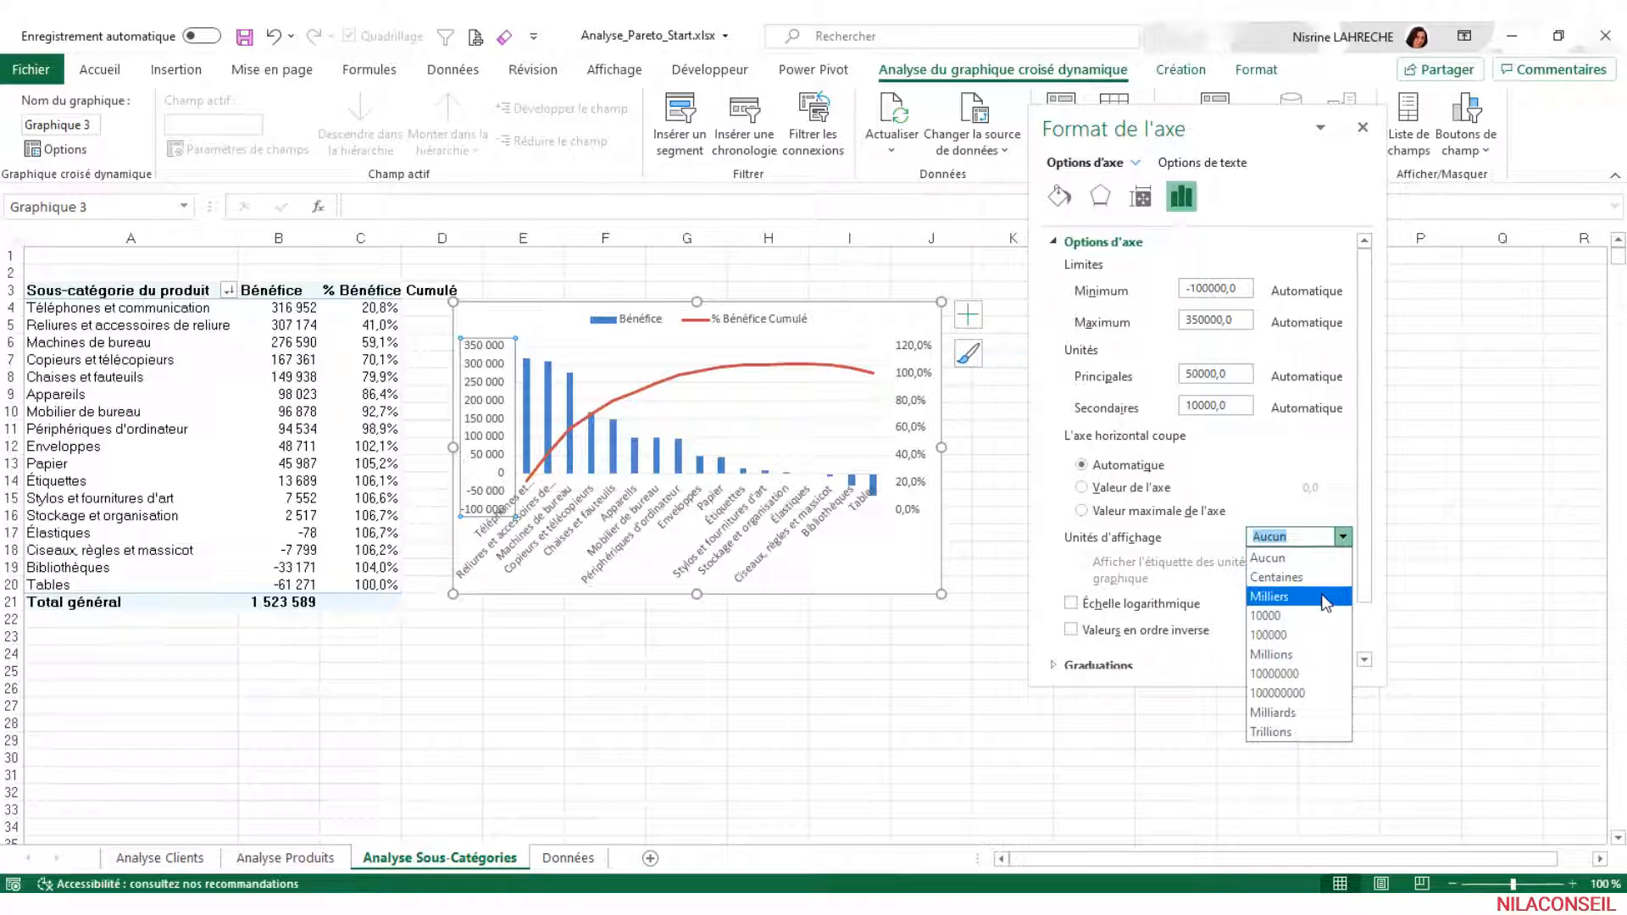
{"action": "left_click", "coordinate": [1327, 597]}
Set the major unit of the chart's secondary percentage axis to 0,1
{"action": "left_click", "coordinate": [929, 430]}
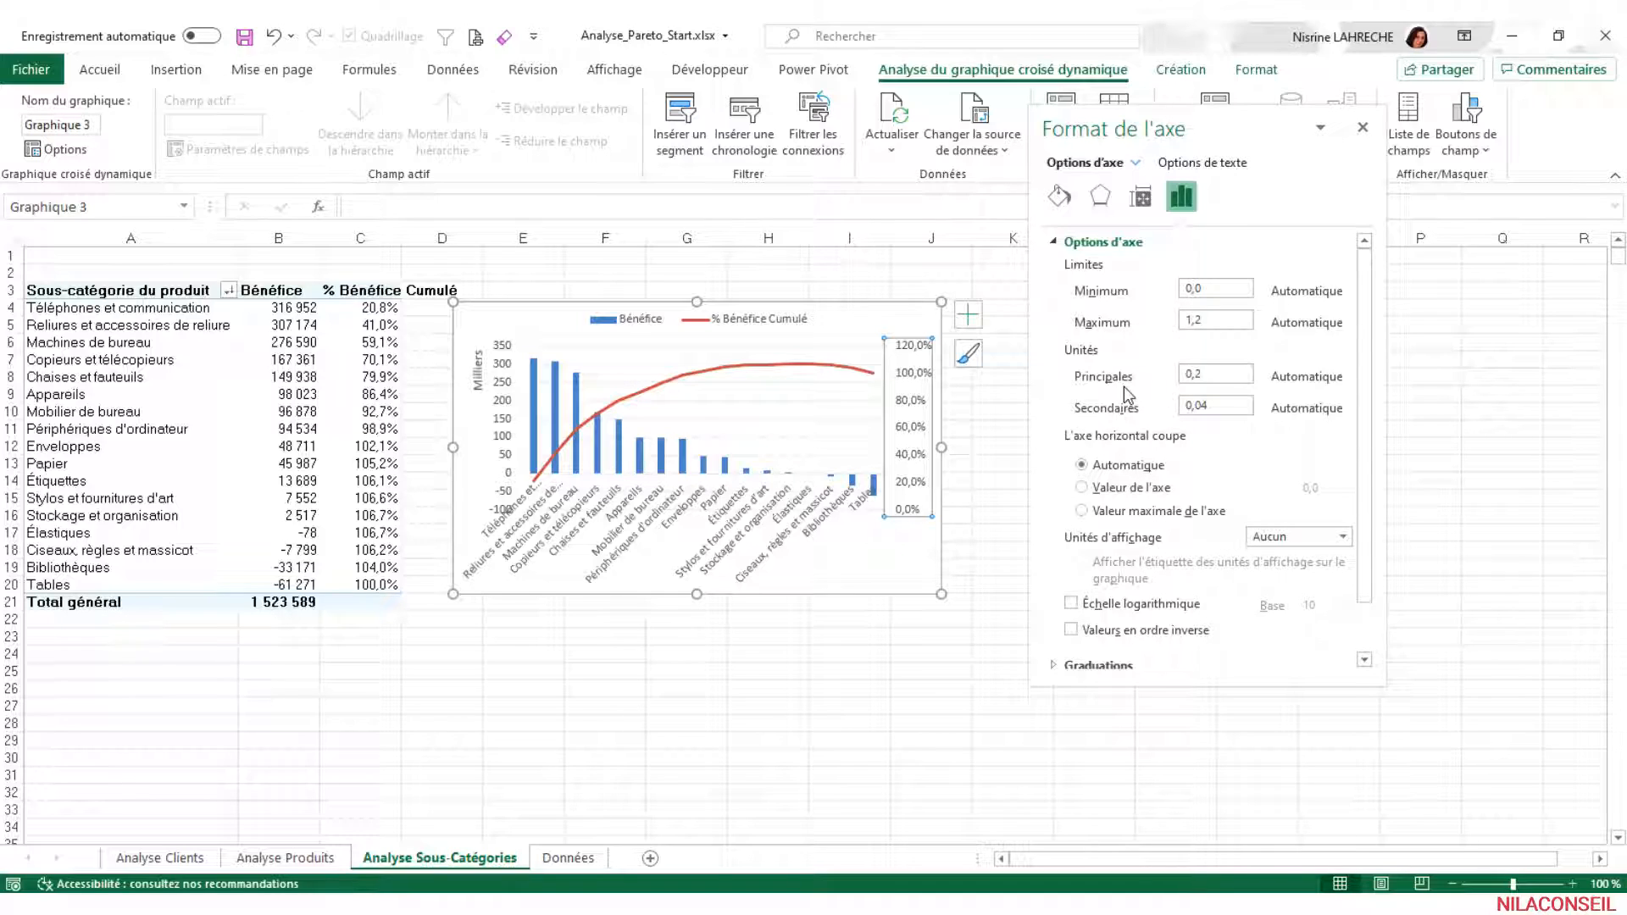
{"action": "left_click", "coordinate": [1224, 378]}
{"action": "key", "text": "Return"}
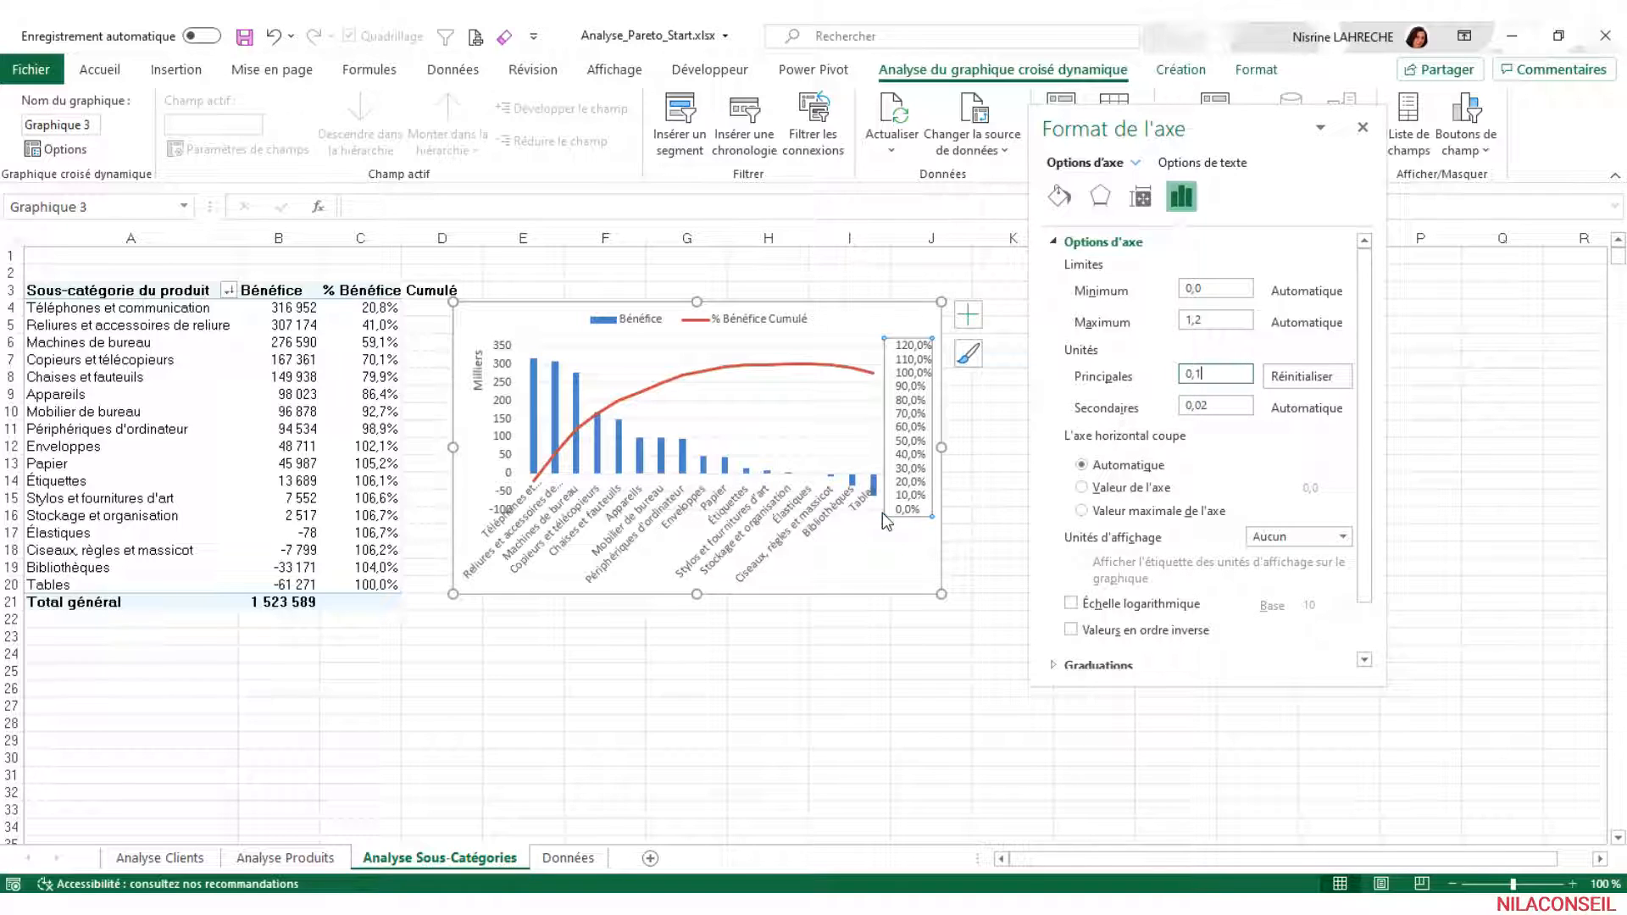
Set the label position of the chart's horizontal sub-category axis to Bas
{"action": "left_click", "coordinate": [831, 506]}
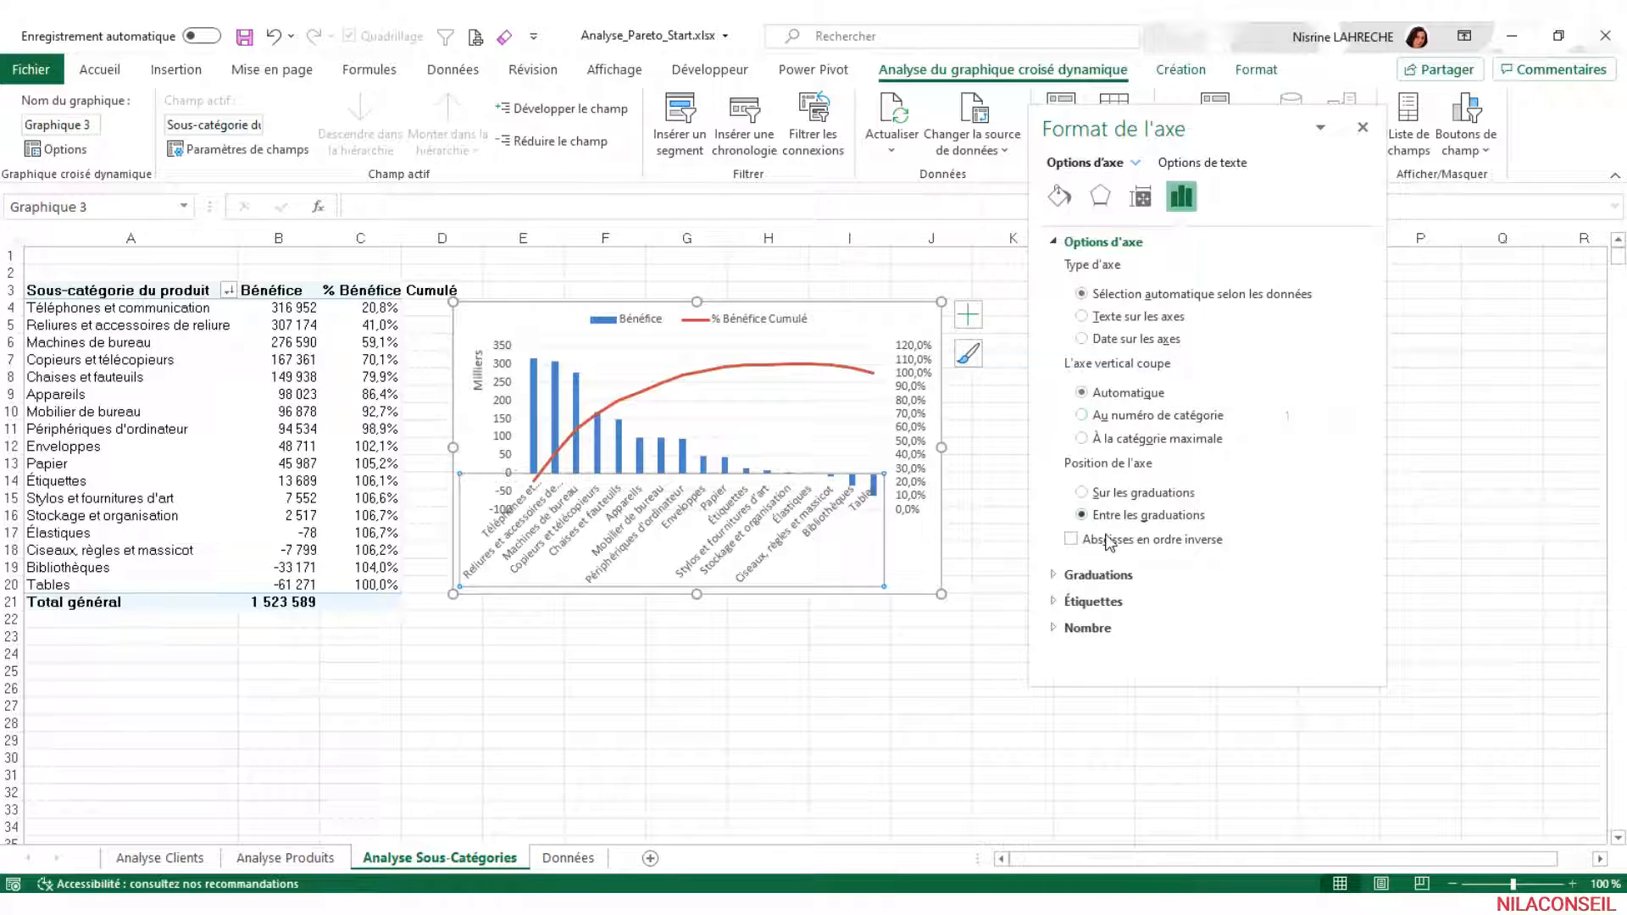
{"action": "left_click", "coordinate": [1070, 601]}
{"action": "left_click_drag", "start_coordinate": [1370, 531], "coordinate": [1364, 610]}
{"action": "left_click", "coordinate": [1346, 626]}
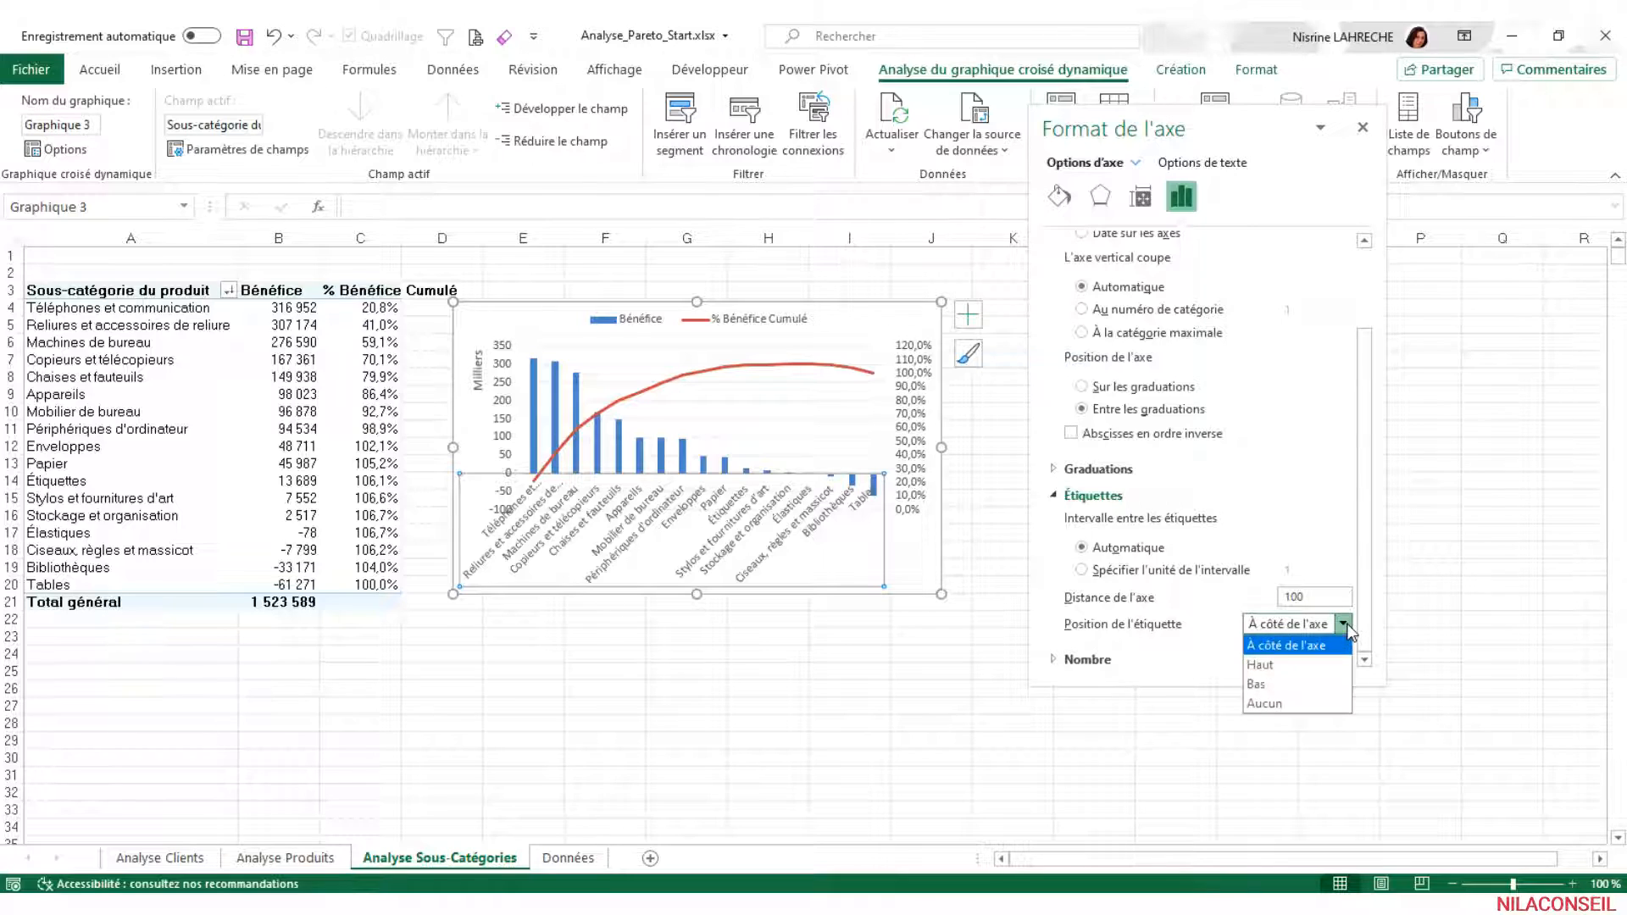
{"action": "left_click", "coordinate": [1287, 684]}
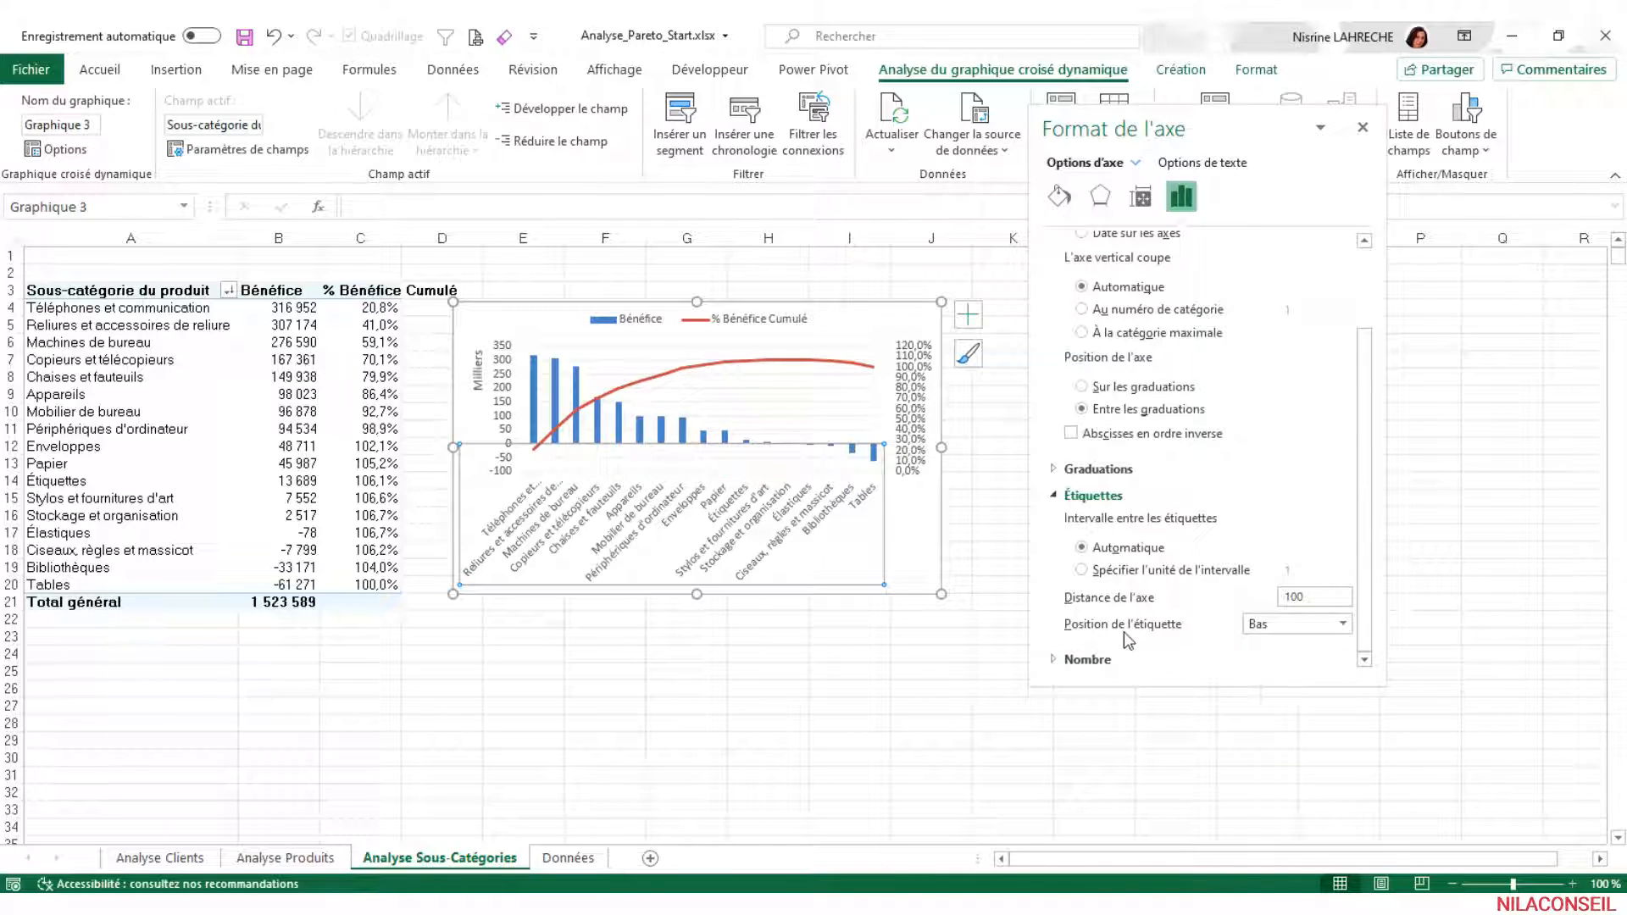
Set the Bénéfice column series to 100 % overlap and 5 % gap width, and close the formatting settings
{"action": "left_click", "coordinate": [684, 439]}
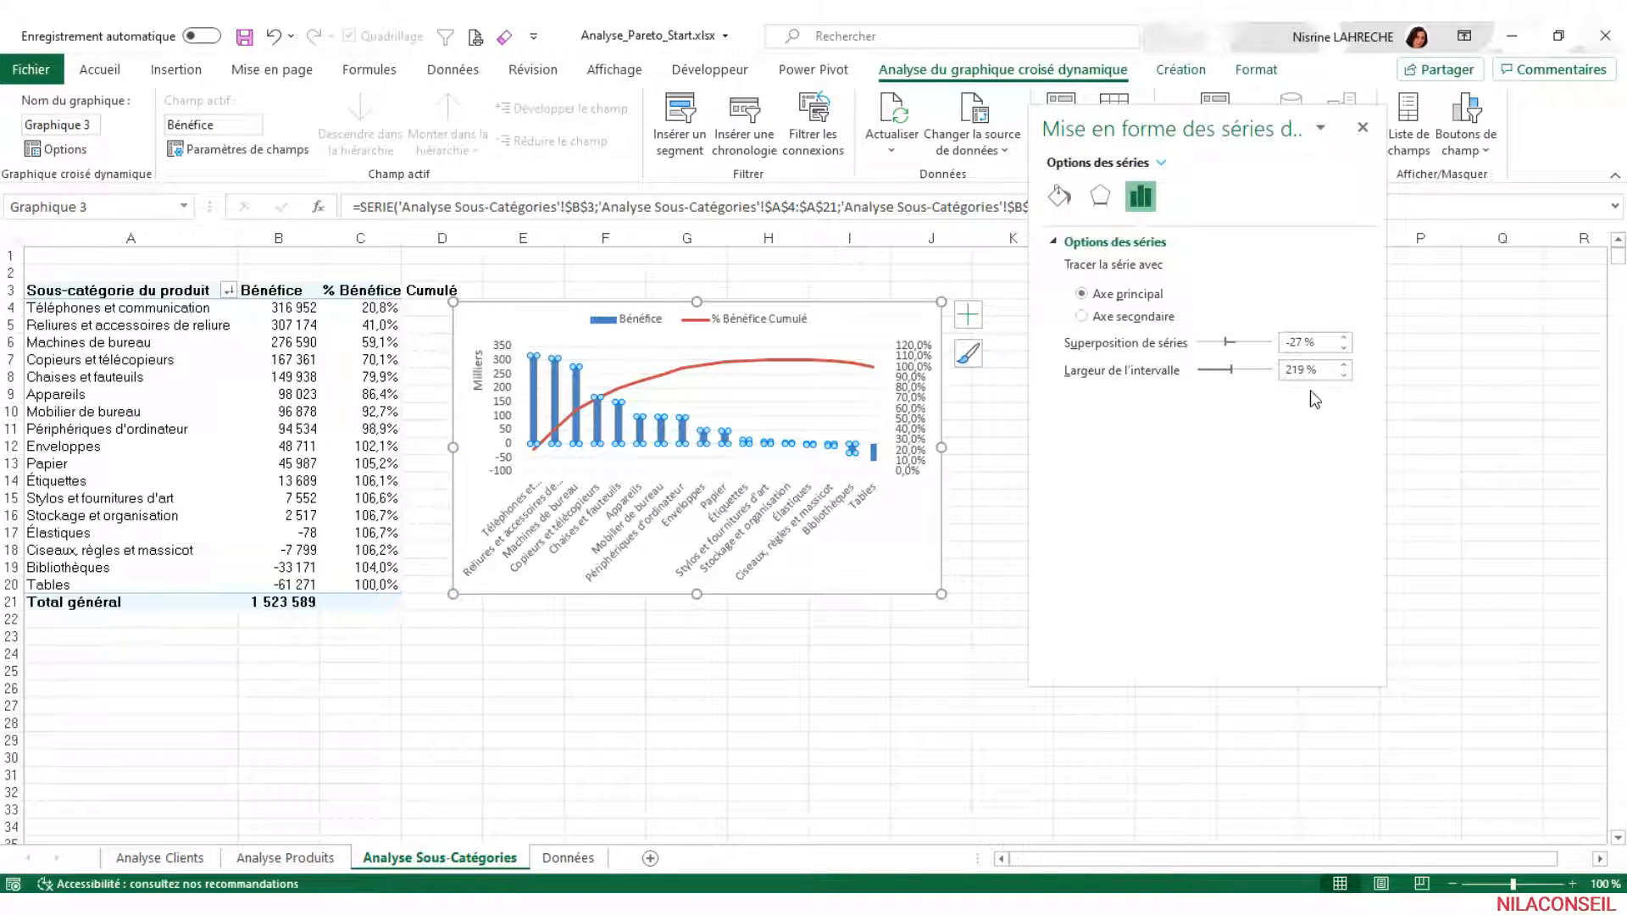
{"action": "left_click", "coordinate": [1285, 342]}
{"action": "left_click_drag", "start_coordinate": [1324, 346], "coordinate": [1234, 334]}
{"action": "type", "text": "1"}
{"action": "left_click", "coordinate": [1313, 371]}
{"action": "type", "text": "5"}
{"action": "key", "text": "Return"}
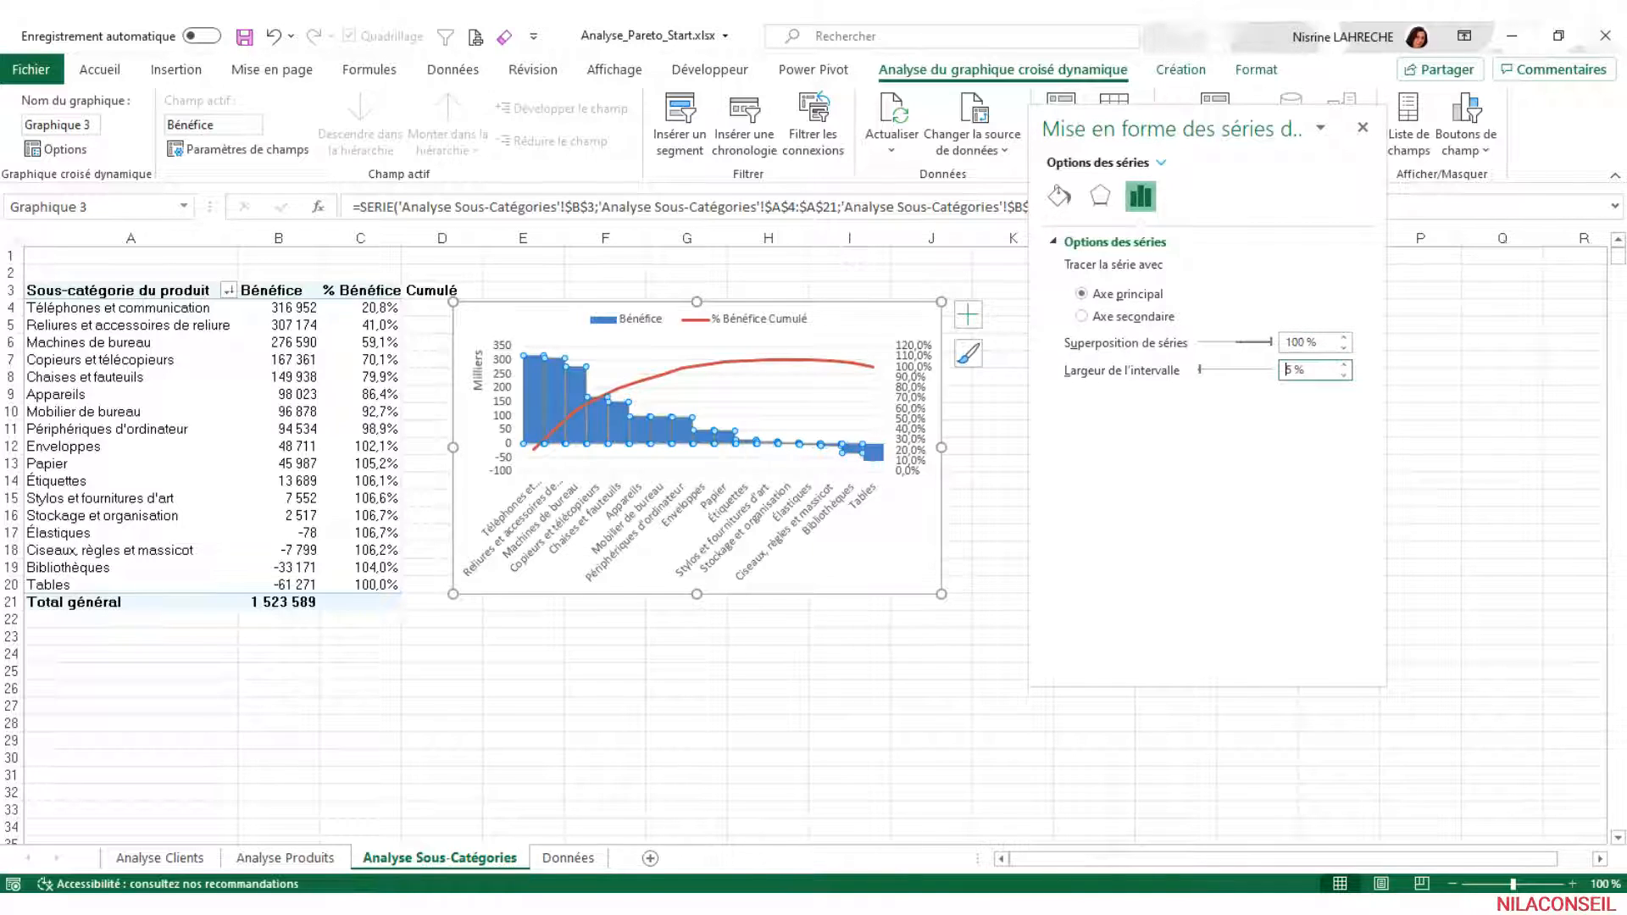
{"action": "left_click", "coordinate": [1363, 129]}
Enlarge the pivot chart over the pivot table to span about columns A to Q and rows 2 to 23
{"action": "left_click", "coordinate": [920, 544]}
{"action": "left_click_drag", "start_coordinate": [941, 592], "coordinate": [1506, 647]}
{"action": "left_click_drag", "start_coordinate": [455, 301], "coordinate": [15, 272]}
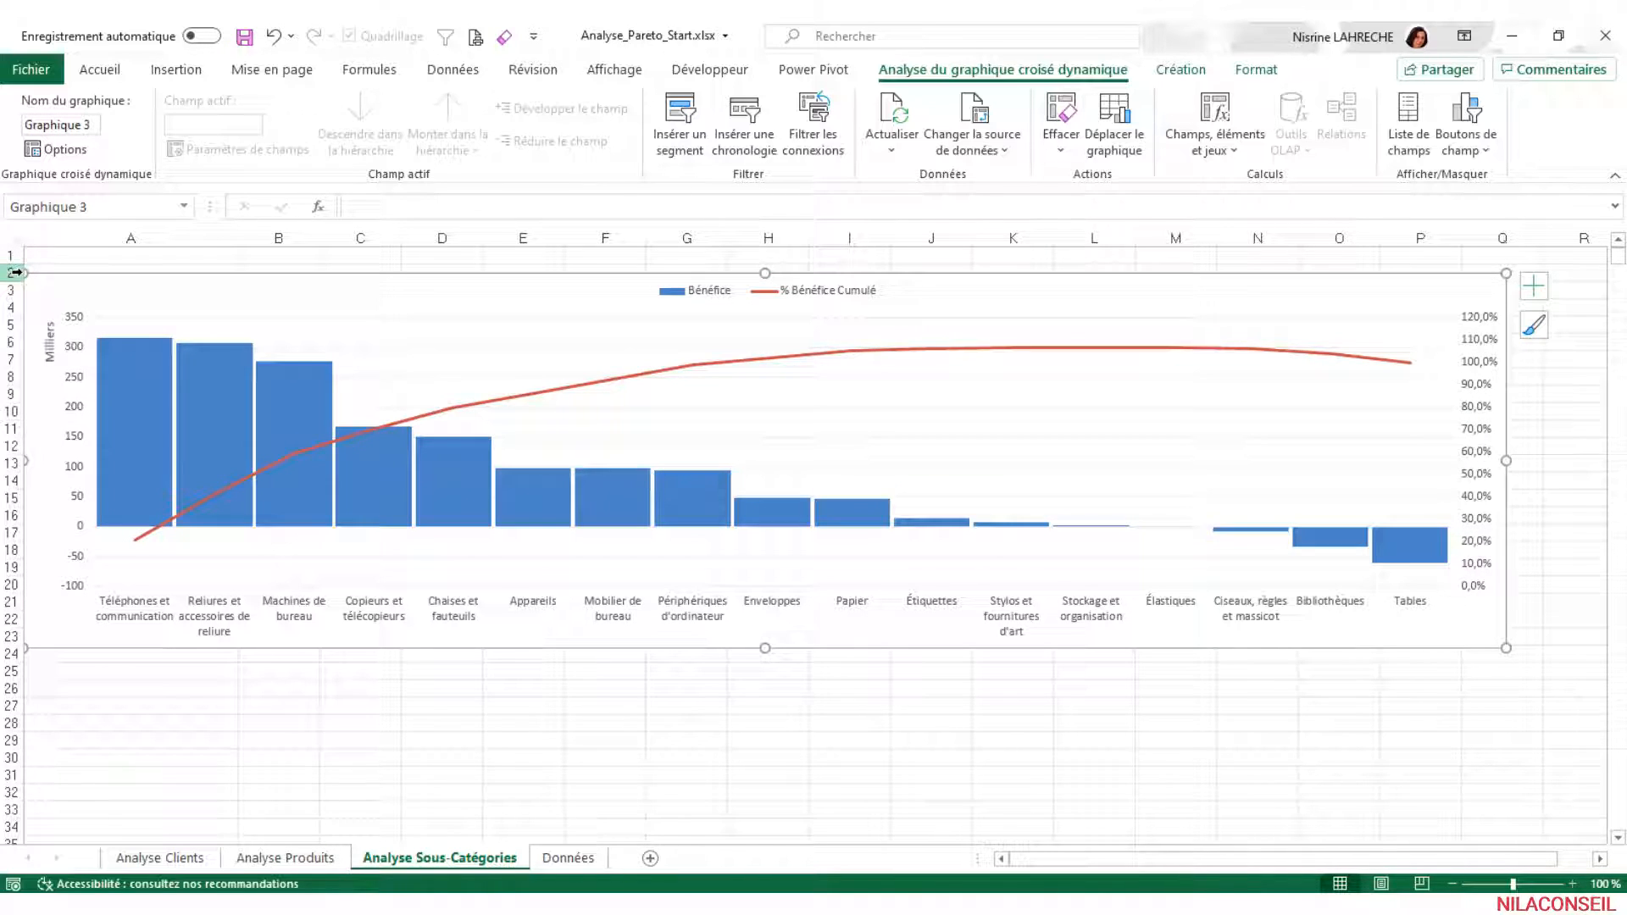